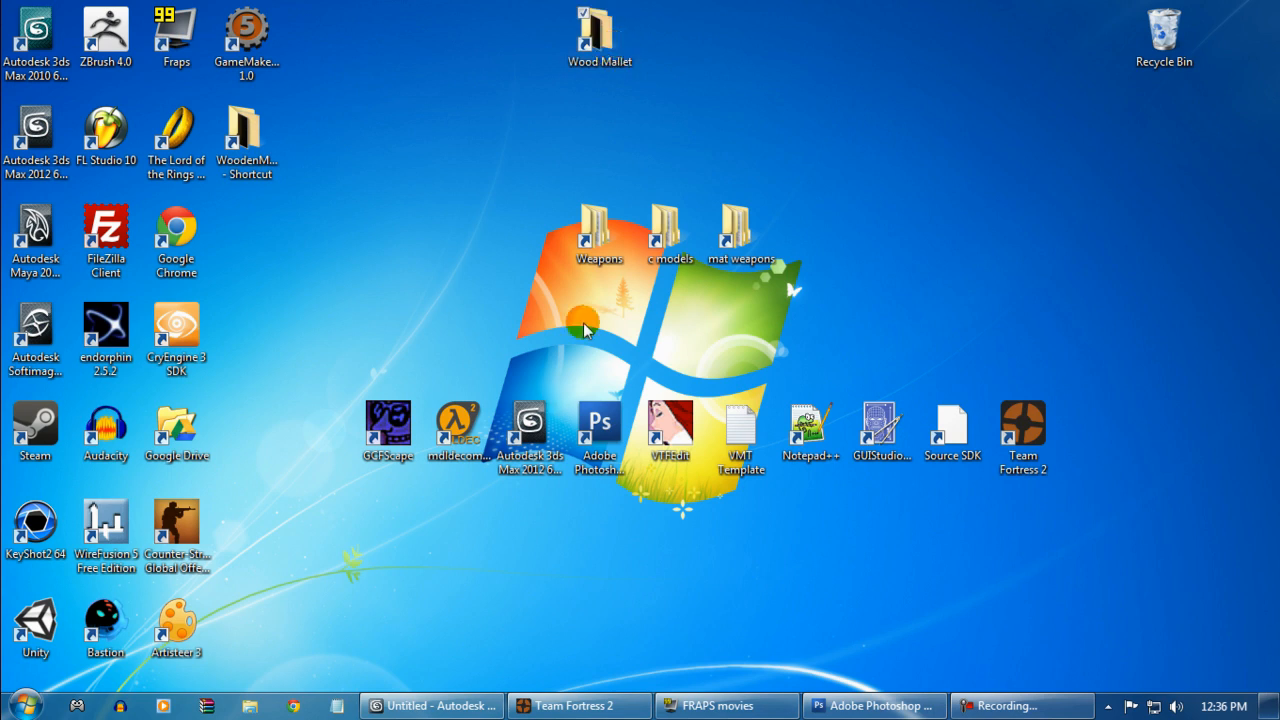
Step: Open the hammer reference image from the WoodMallet folder, examine it and close it
left_click_drag(503, 240, 622, 200)
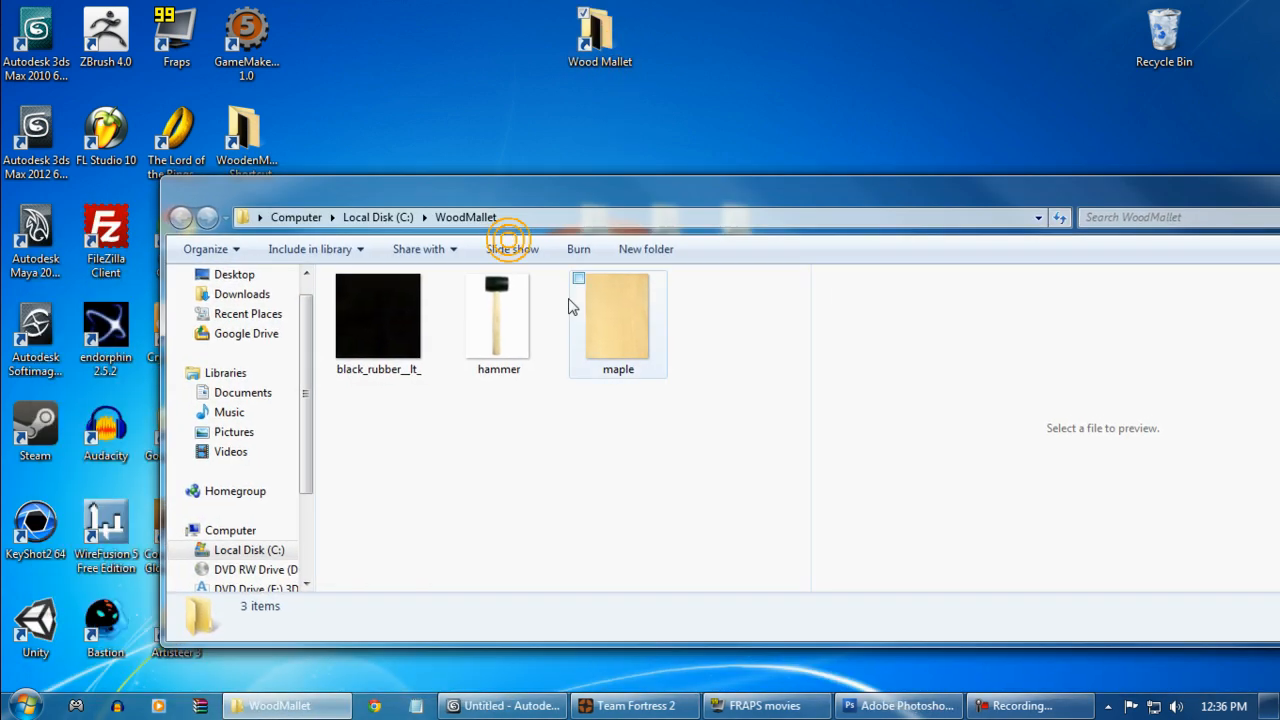
double_click(514, 300)
left_click_drag(578, 60, 571, 96)
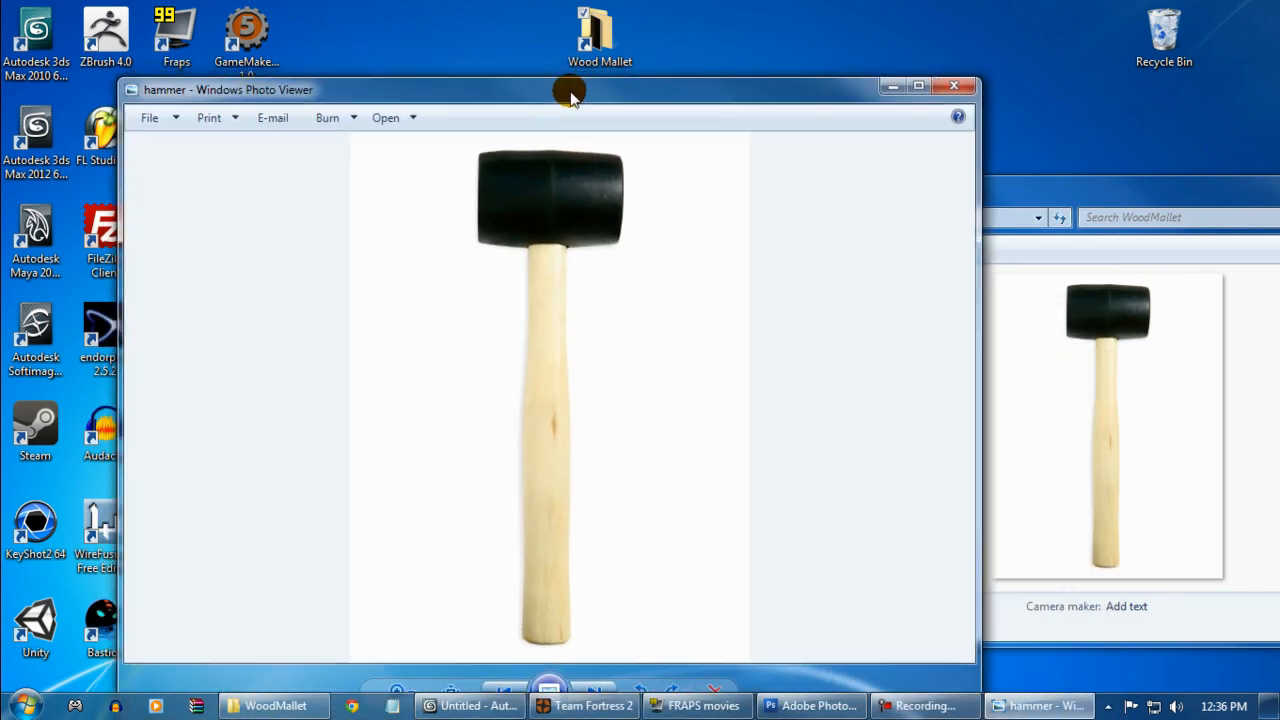
left_click(953, 84)
left_click_drag(791, 191, 788, 183)
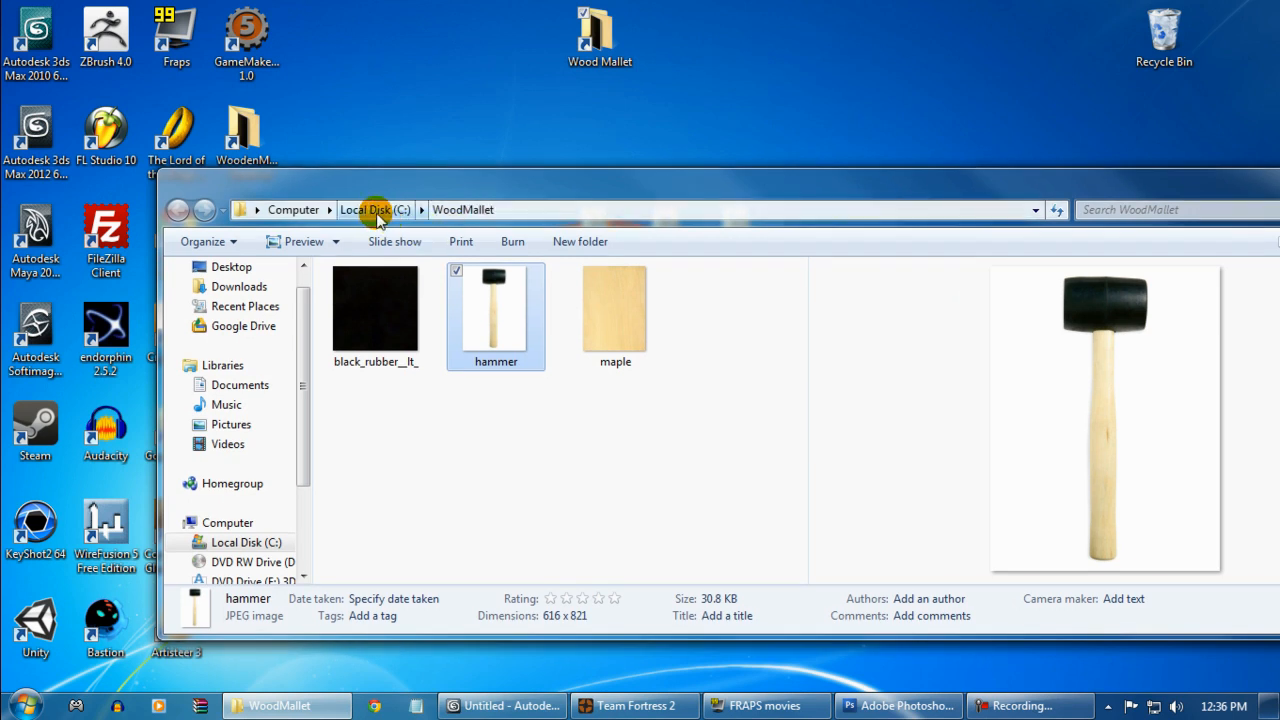
left_click_drag(449, 197, 380, 226)
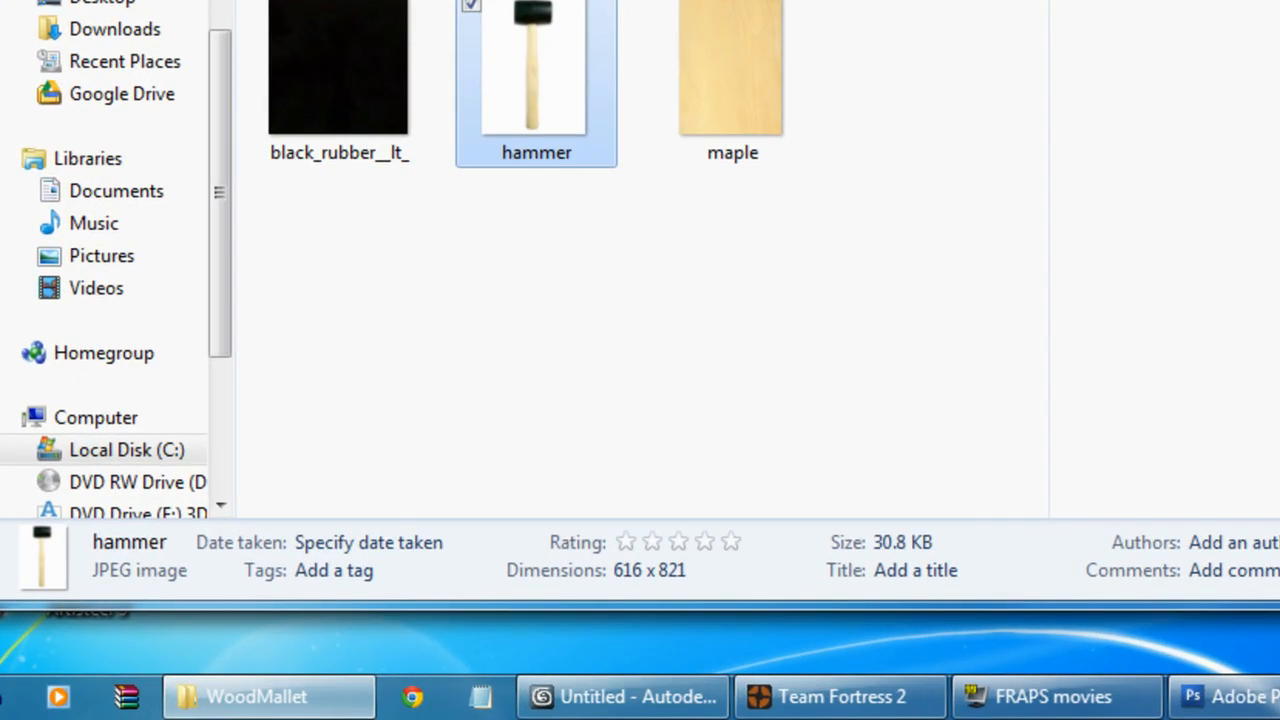
Step: Create a new folder named export inside the WoodMallet folder
left_click(654, 277)
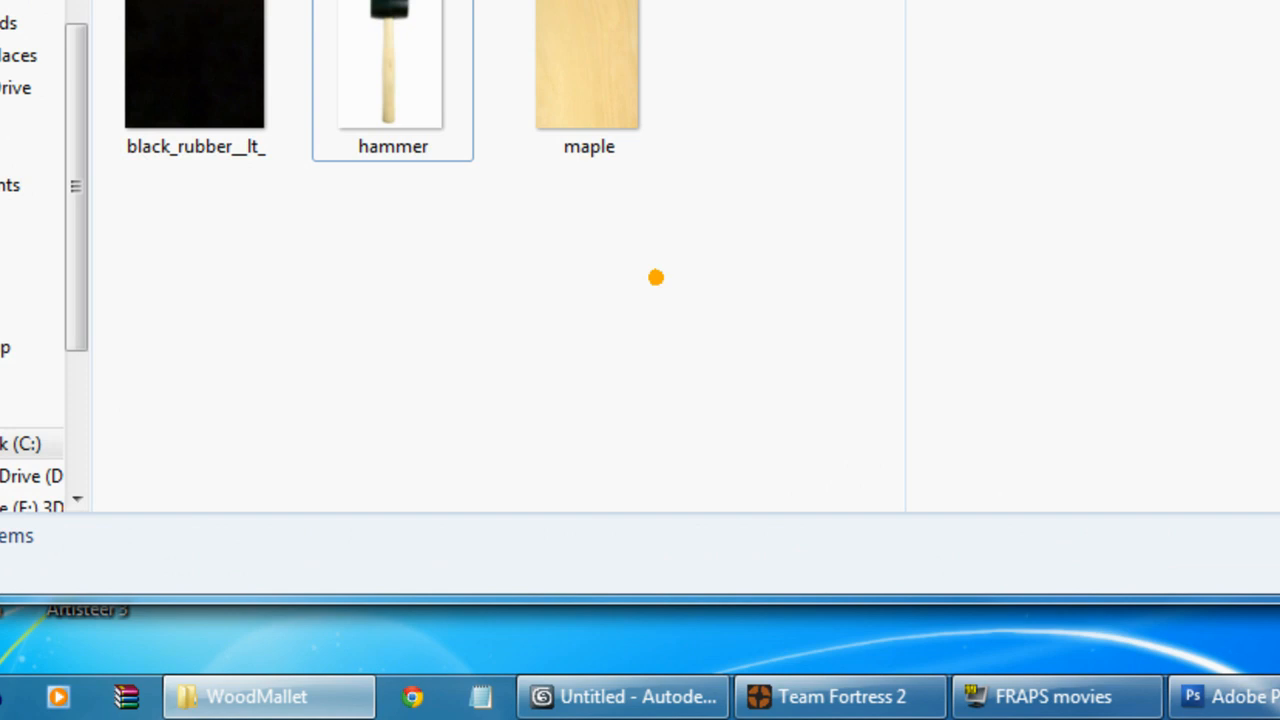
left_click_drag(654, 0, 651, 2)
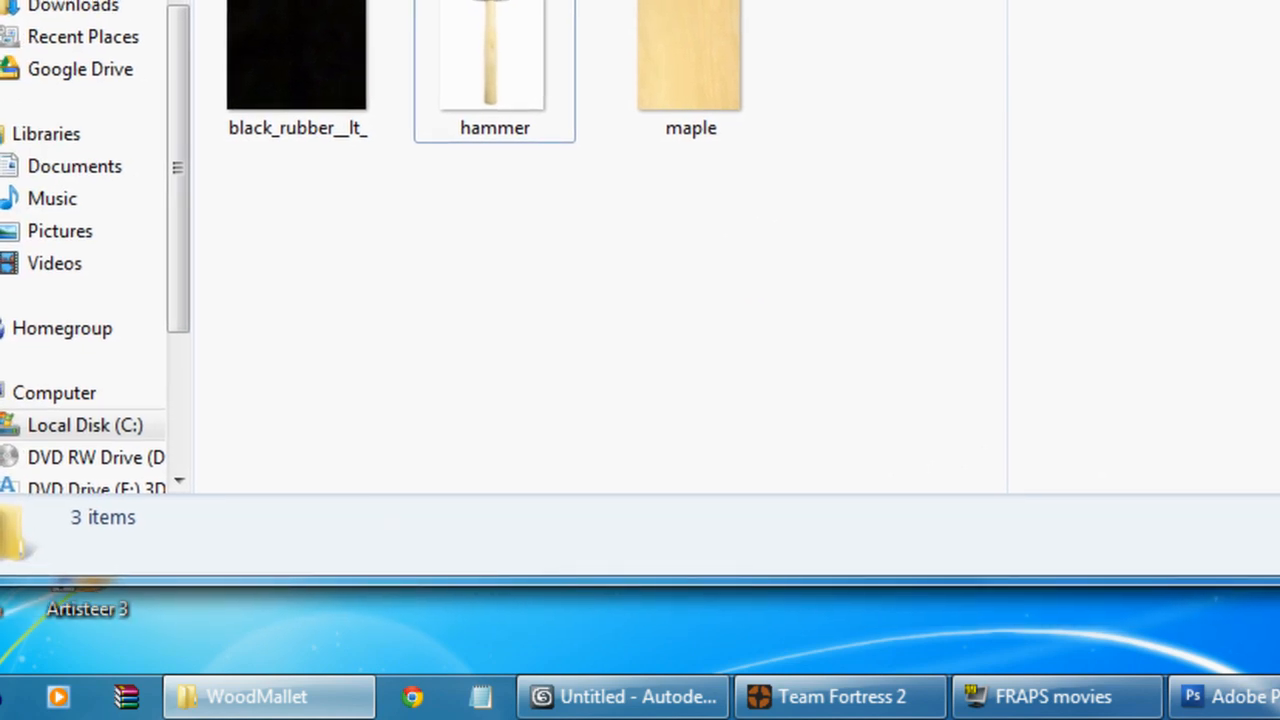
key("ctrl+shift+n")
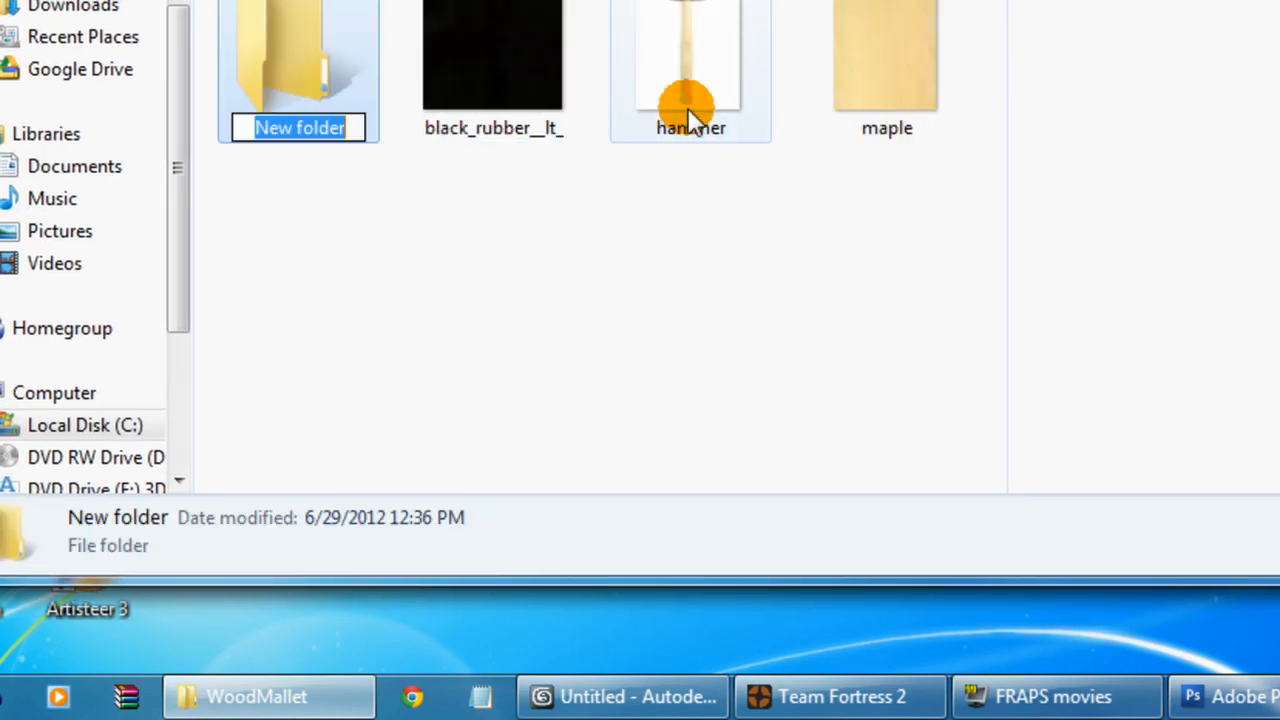
type("e")
key("Return")
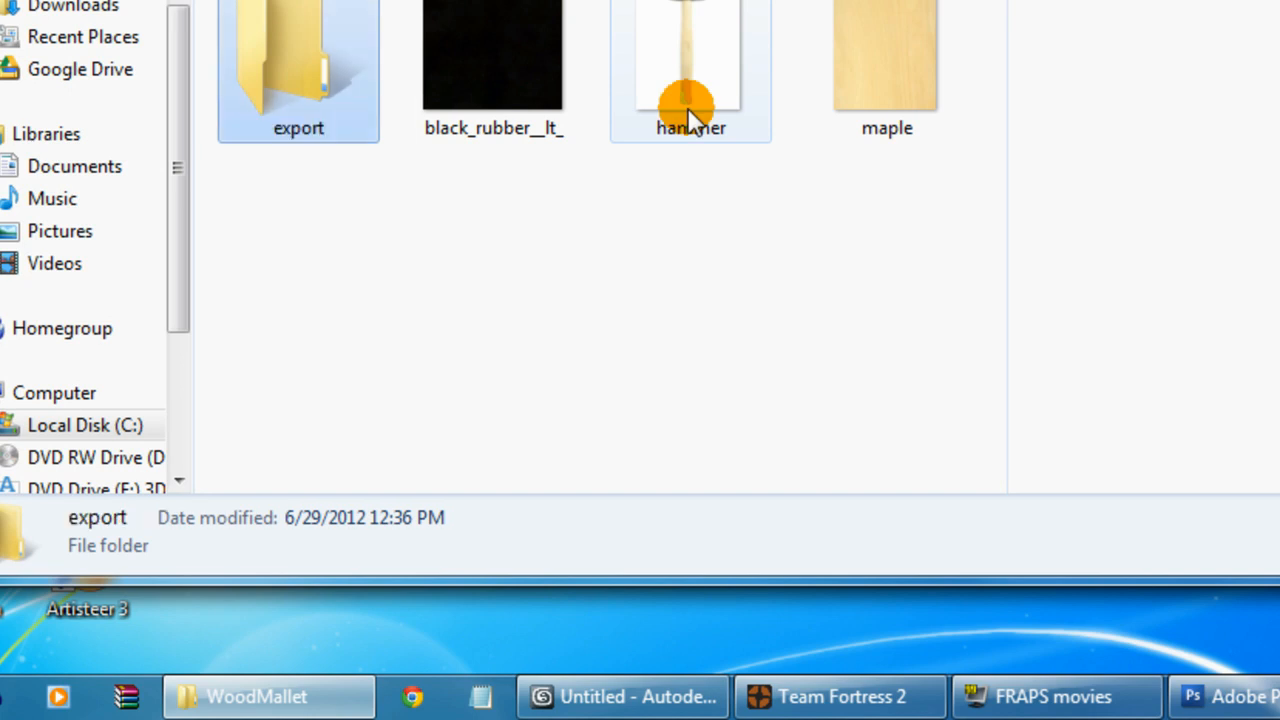
left_click(687, 107)
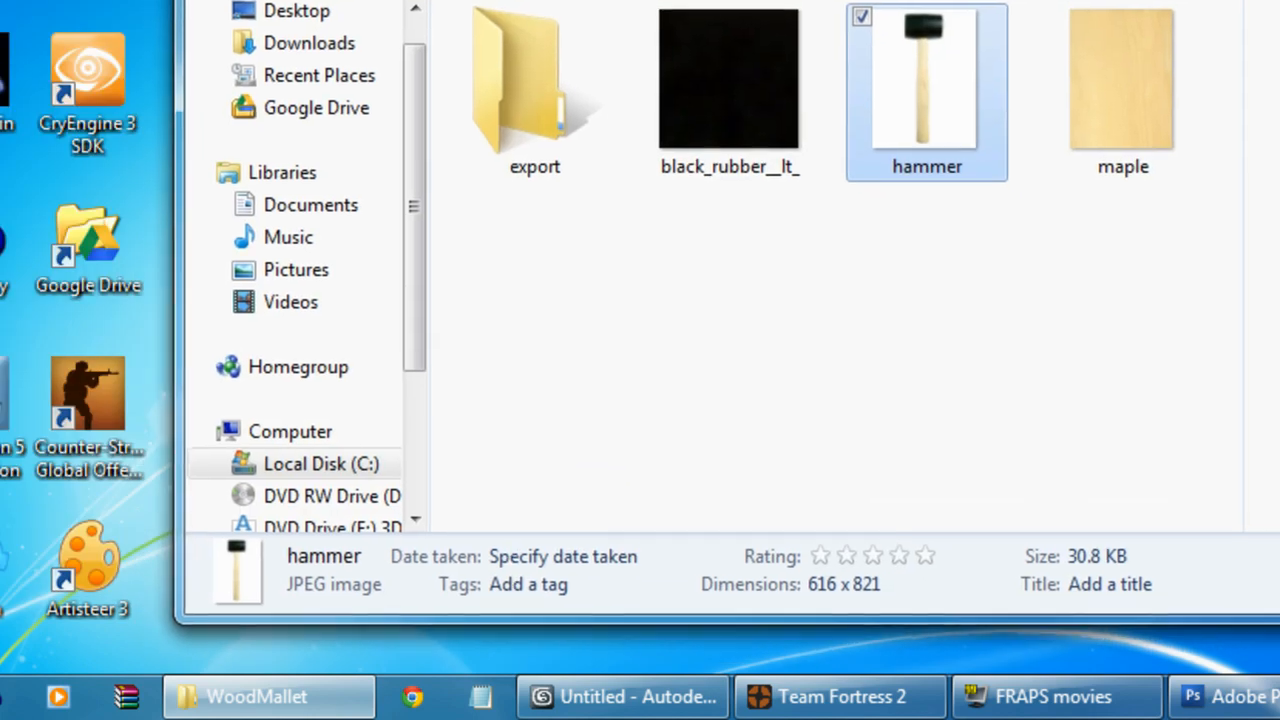
left_click(557, 143)
left_click(571, 160)
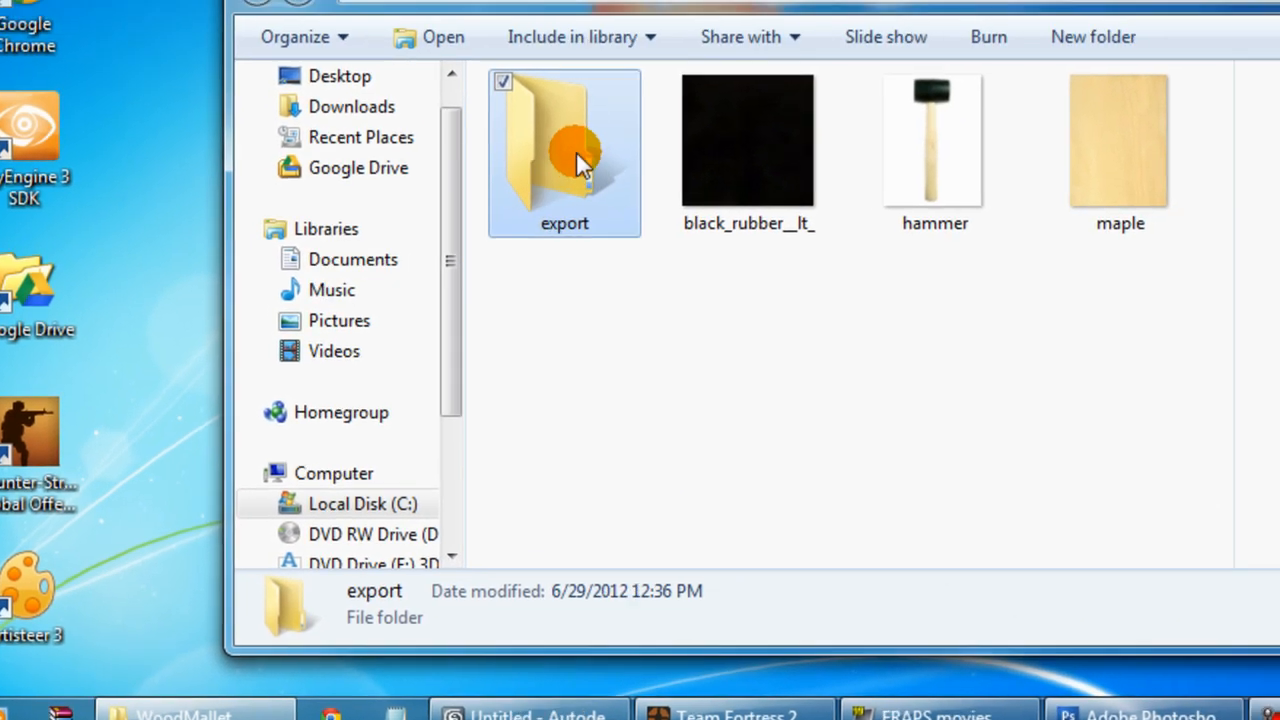
left_click_drag(714, 77, 275, 122)
left_click_drag(1030, 120, 1200, 127)
left_click_drag(615, 498, 329, 343)
left_click(463, 494)
Step: Open the maple and black_rubber__lt_ images from the WoodMallet folder together in Photoshop
left_click(654, 345)
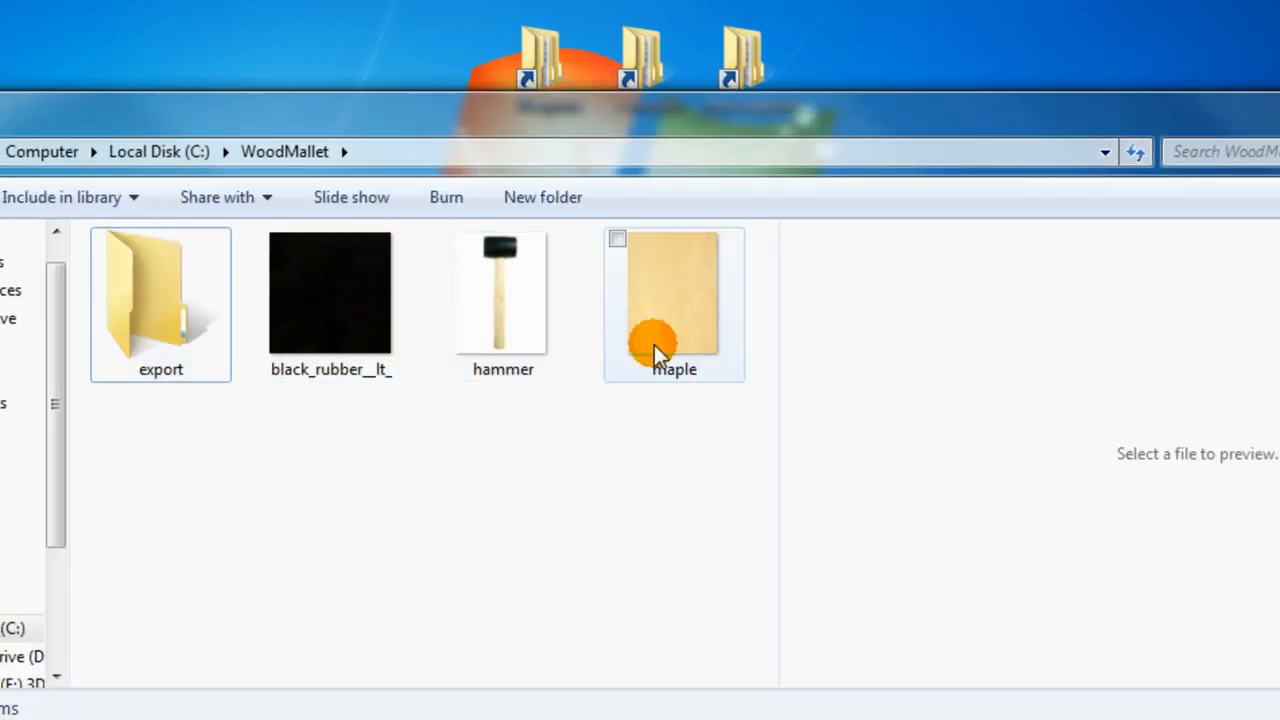
left_click(331, 318, "ctrl")
left_click_drag(466, 129, 554, 46)
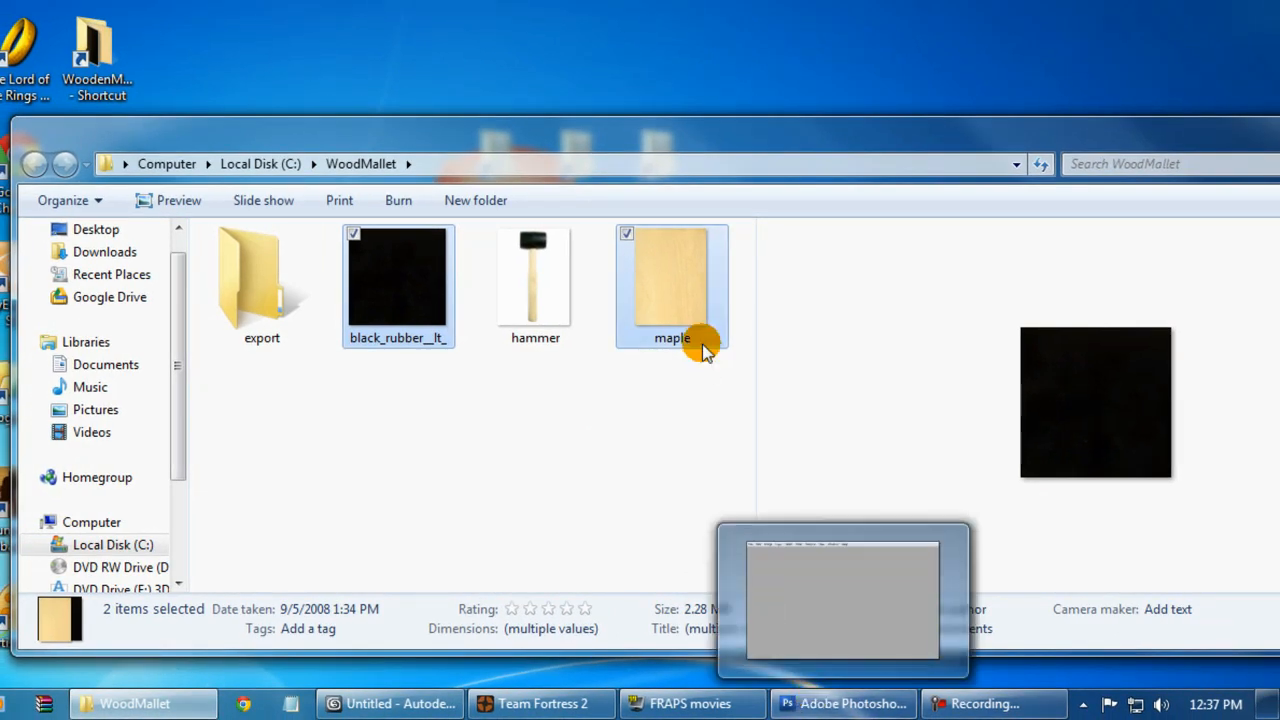
left_click(851, 704)
left_click_drag(440, 106, 399, 475)
left_click_drag(607, 330, 449, 609)
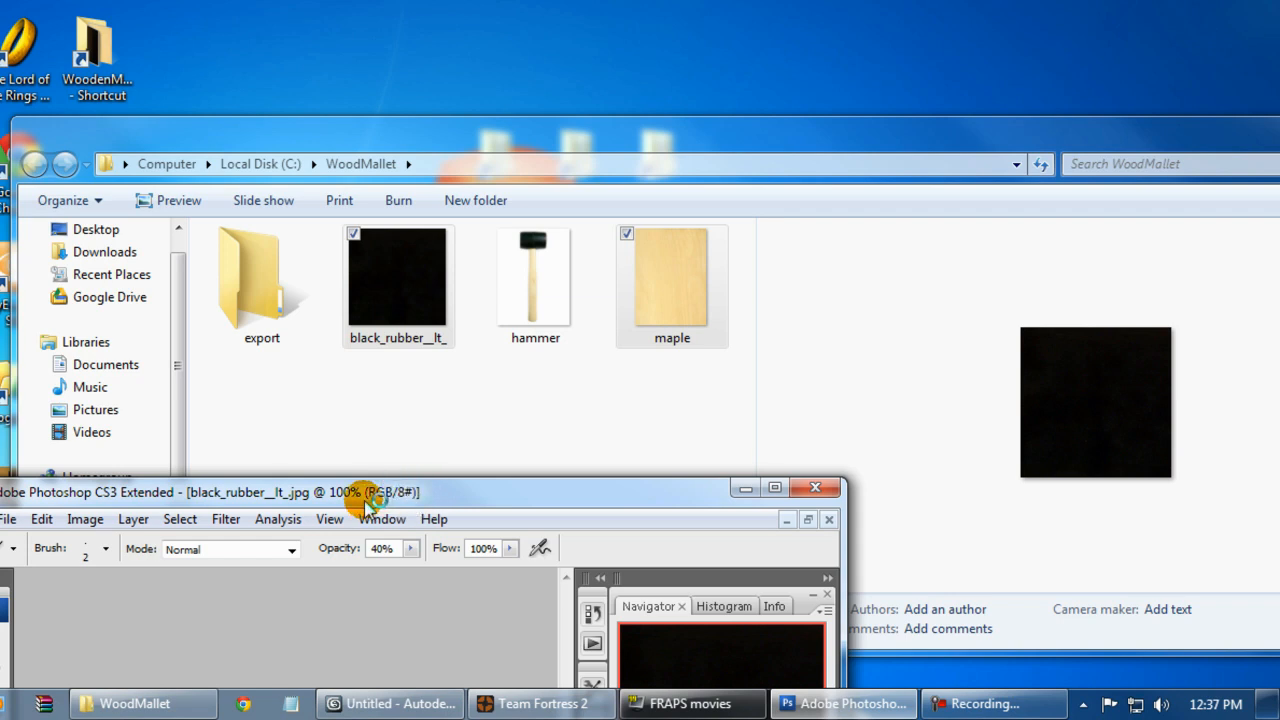
left_click_drag(315, 491, 487, 124)
Step: Save the black rubber image as a 24 bits/pixel Targa file named rubber in the WoodMallet folder and close it
left_click(179, 152)
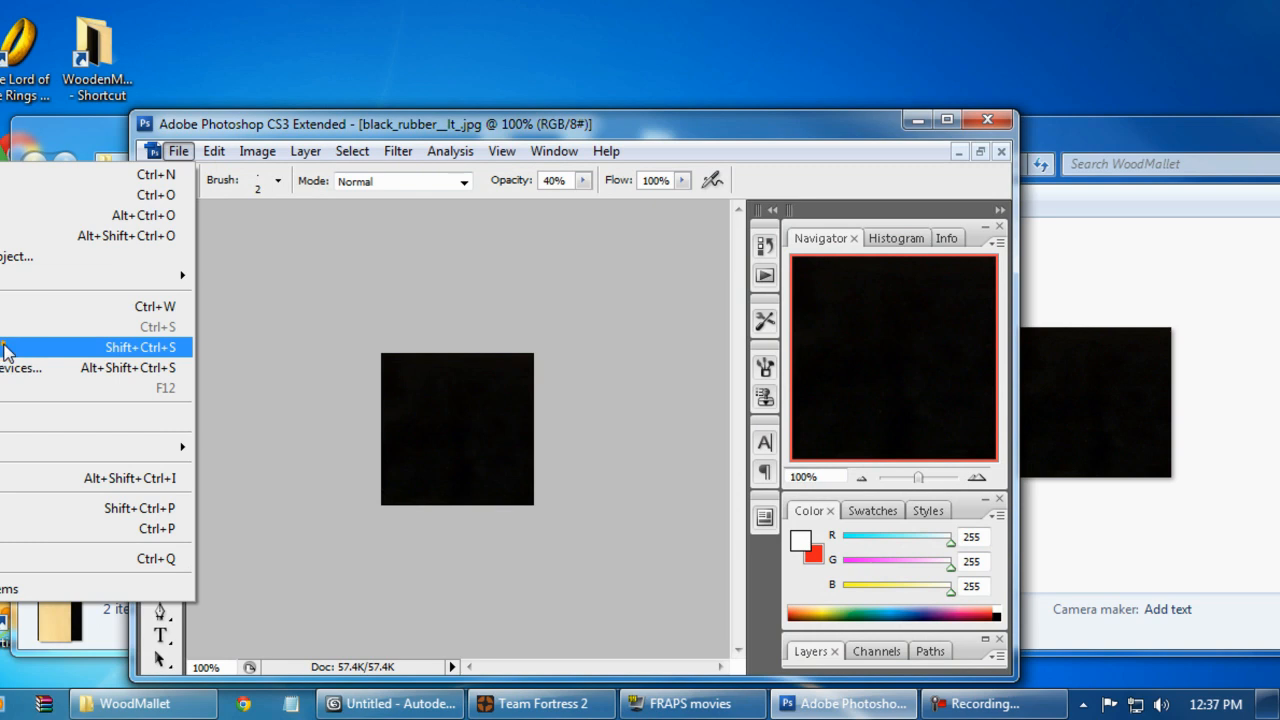
left_click(110, 345)
left_click(384, 432)
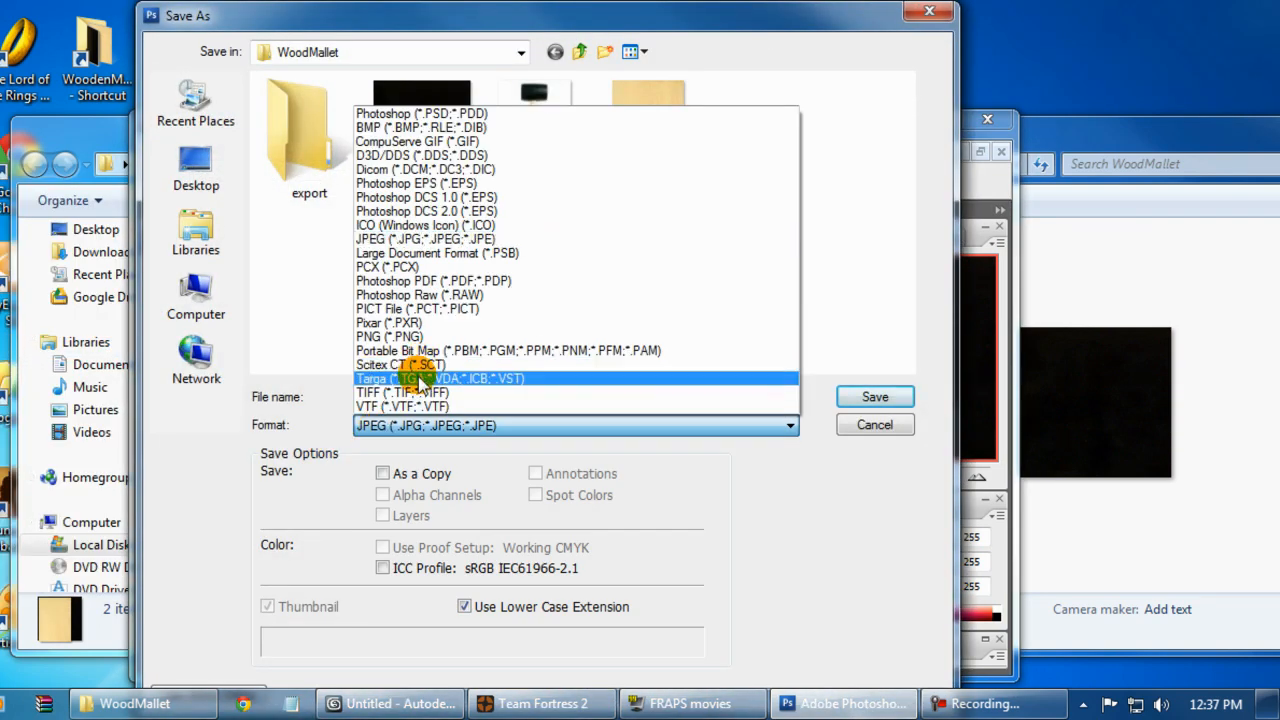
left_click(417, 369)
double_click(503, 396)
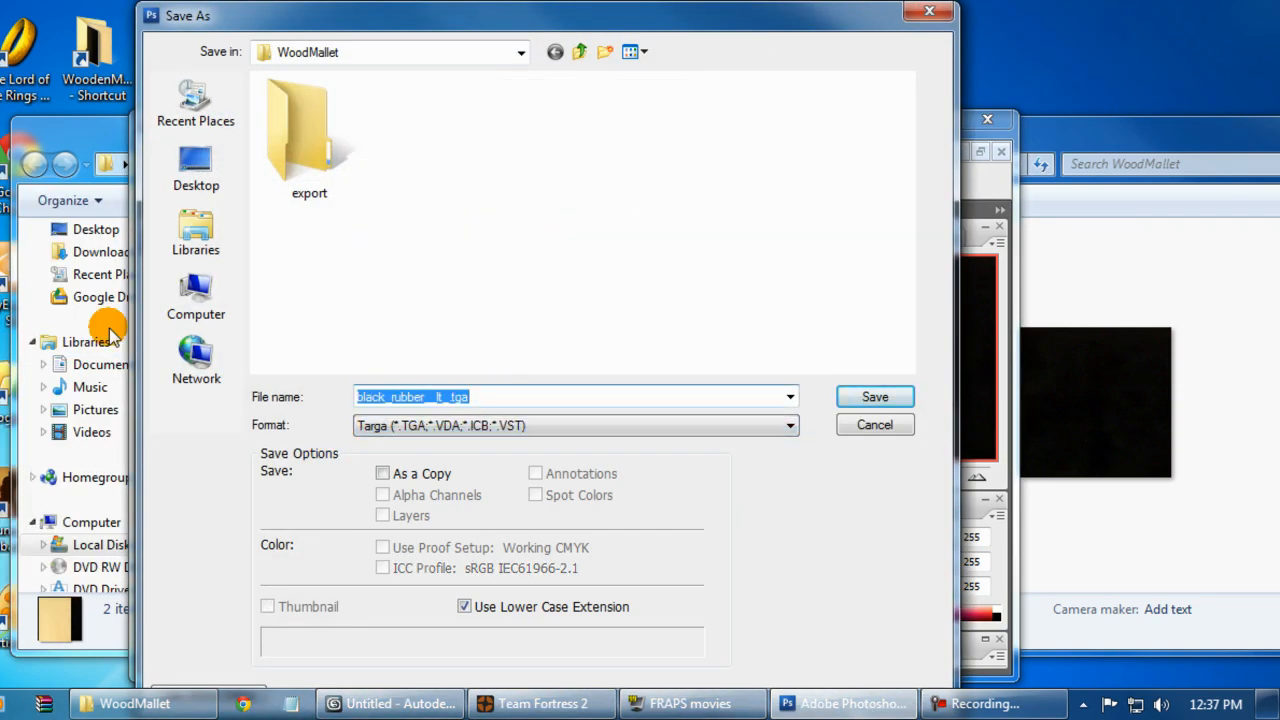
type("rubber")
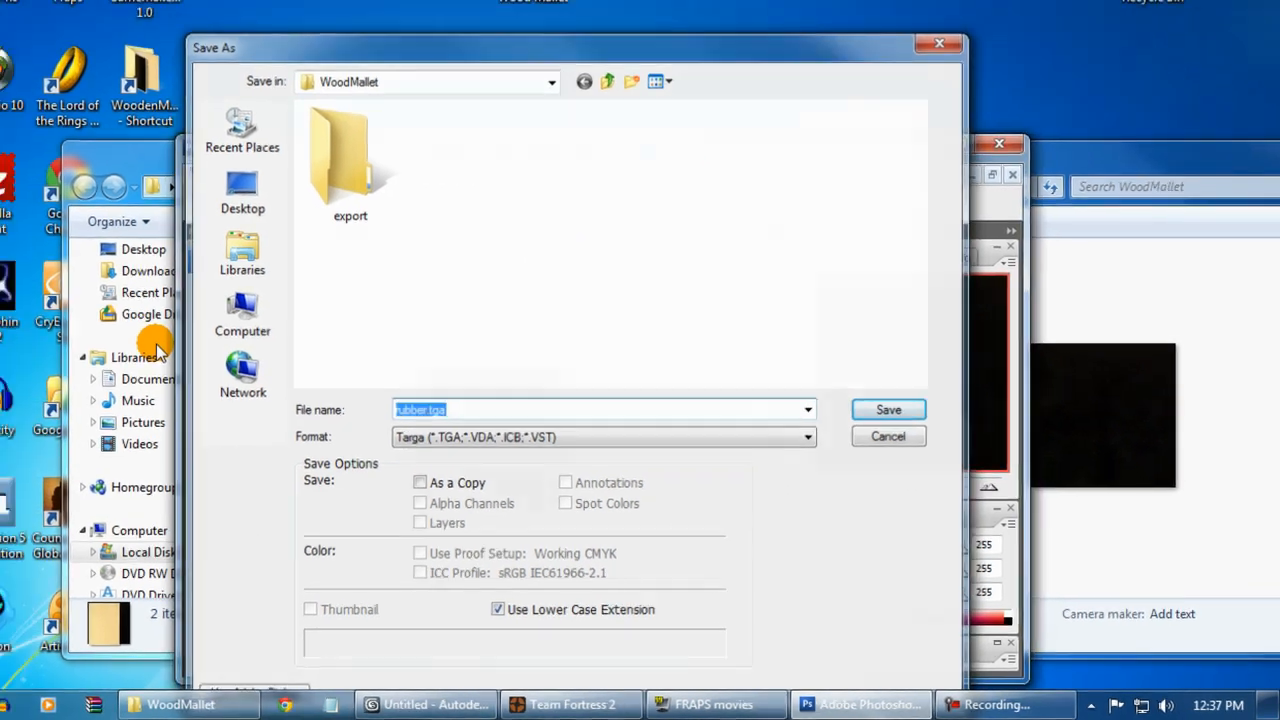
key("Return")
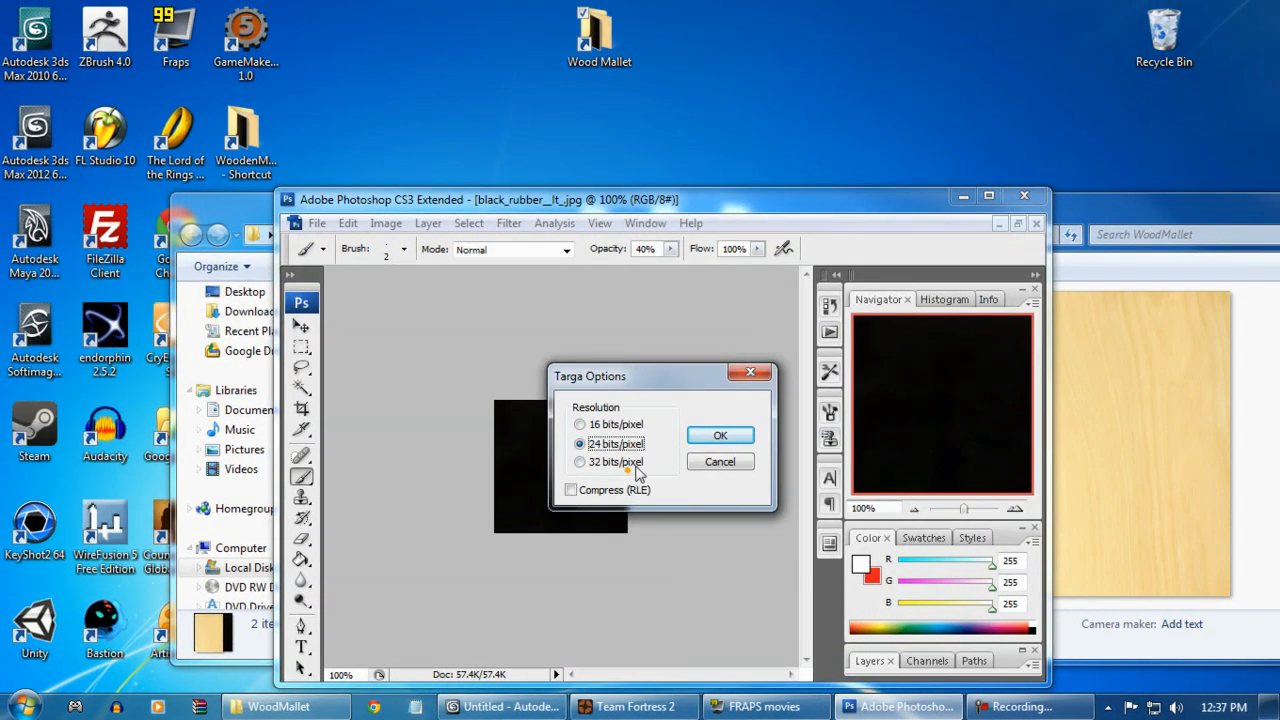
left_click(720, 440)
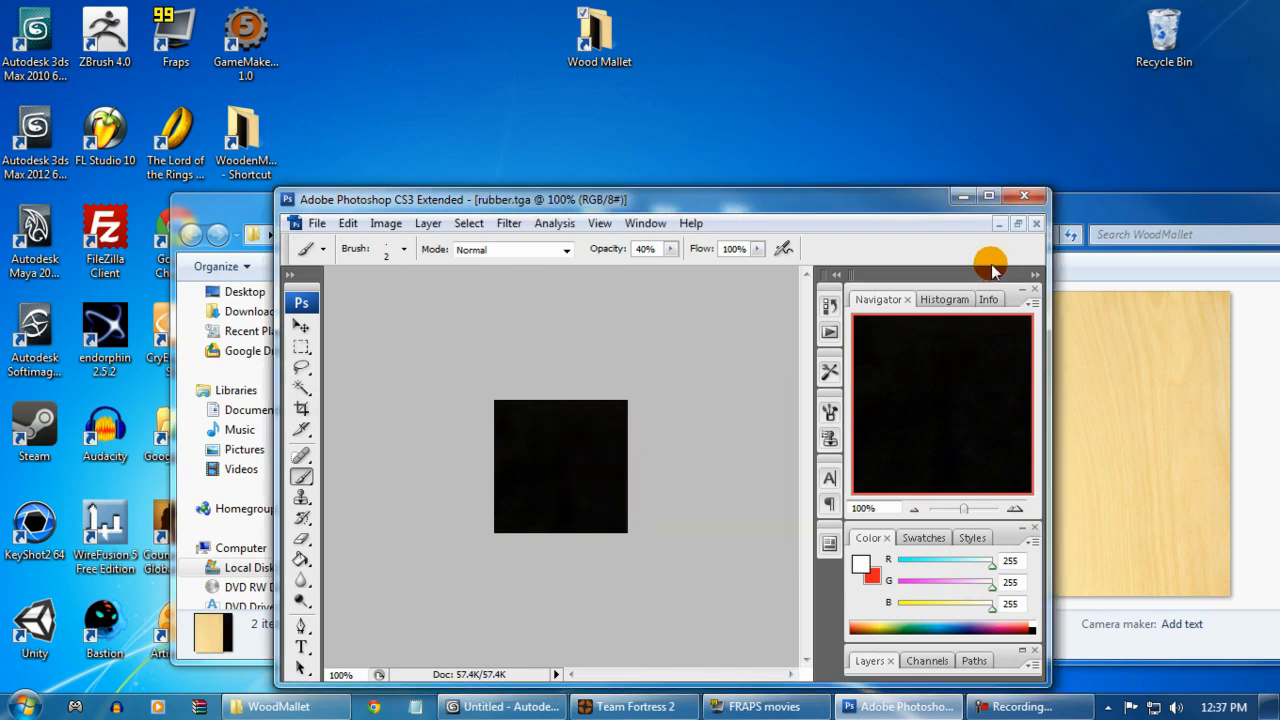
left_click(1036, 224)
Step: Save the maple image as a Targa file named maple.tga in the WoodMallet folder, close it and minimize Photoshop
left_click(316, 223)
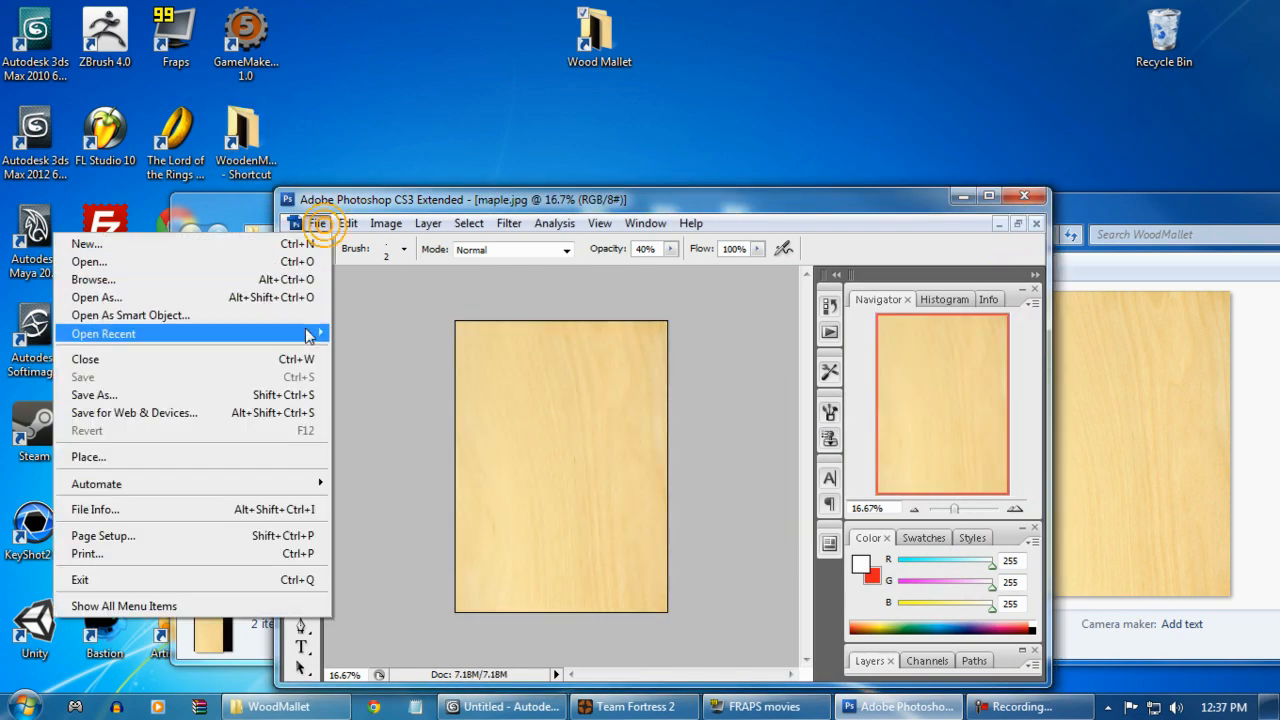
left_click(180, 396)
left_click(492, 463)
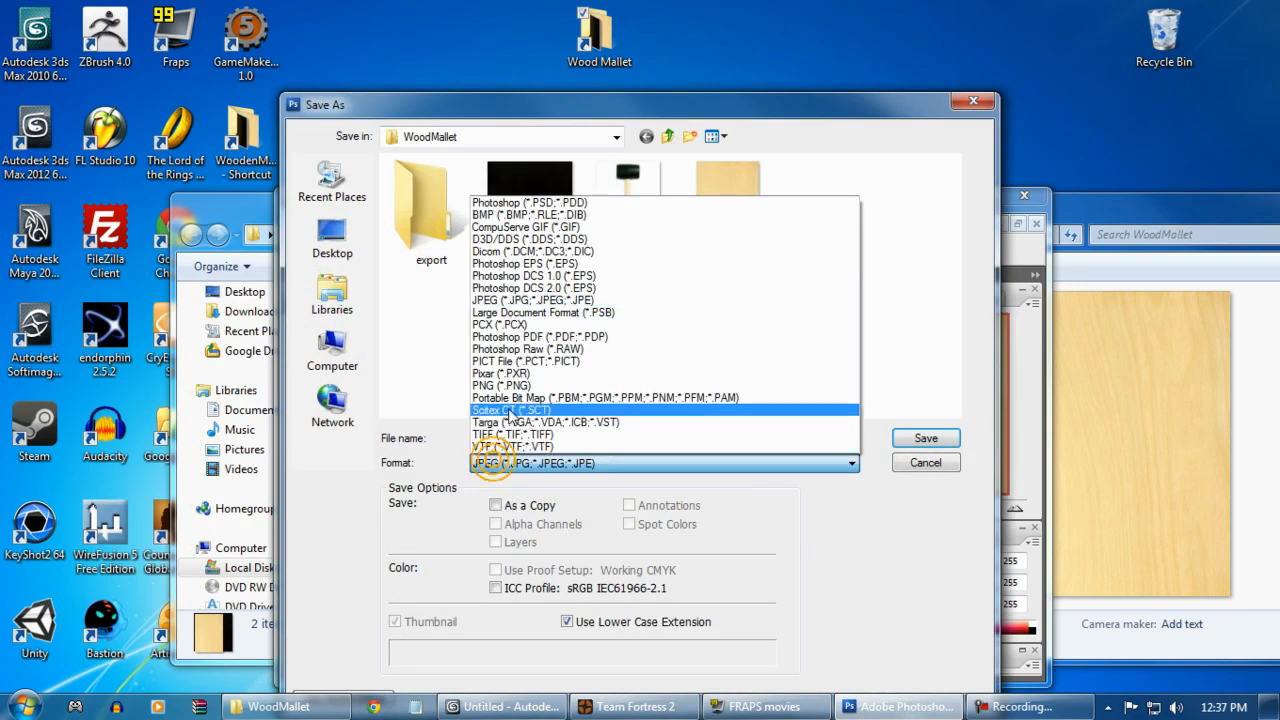
left_click(511, 422)
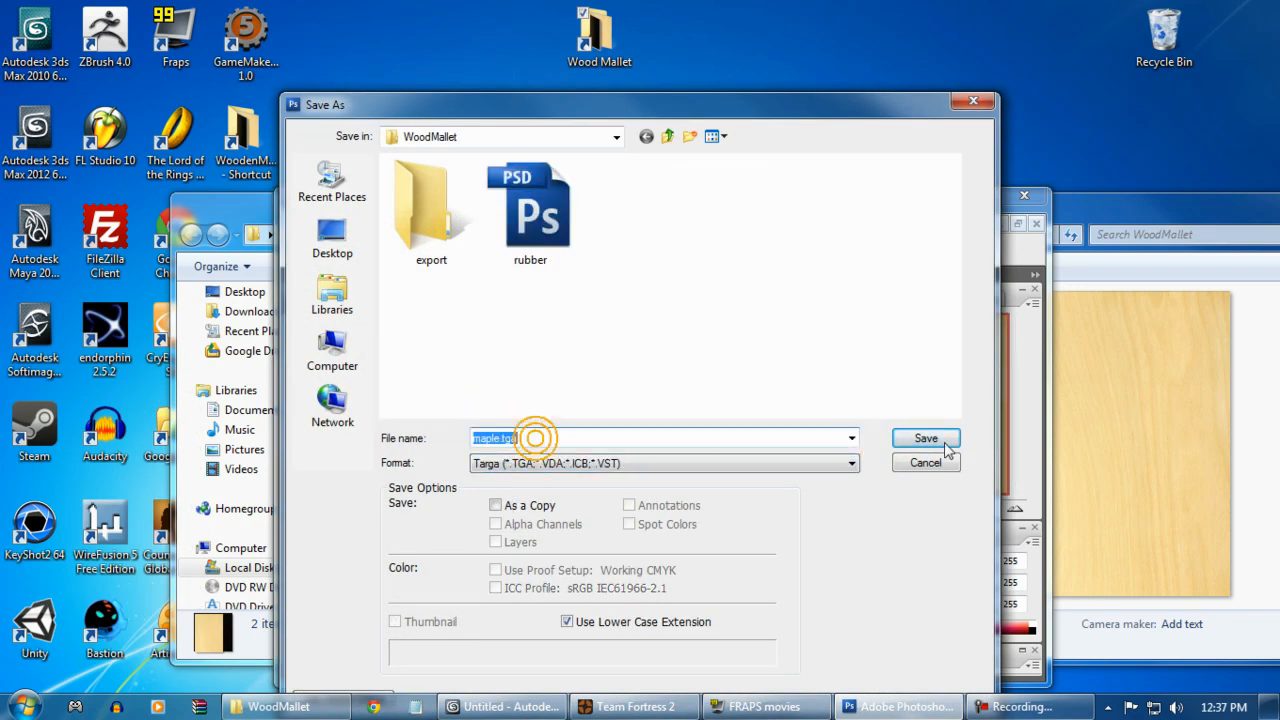
left_click(942, 443)
left_click(736, 435)
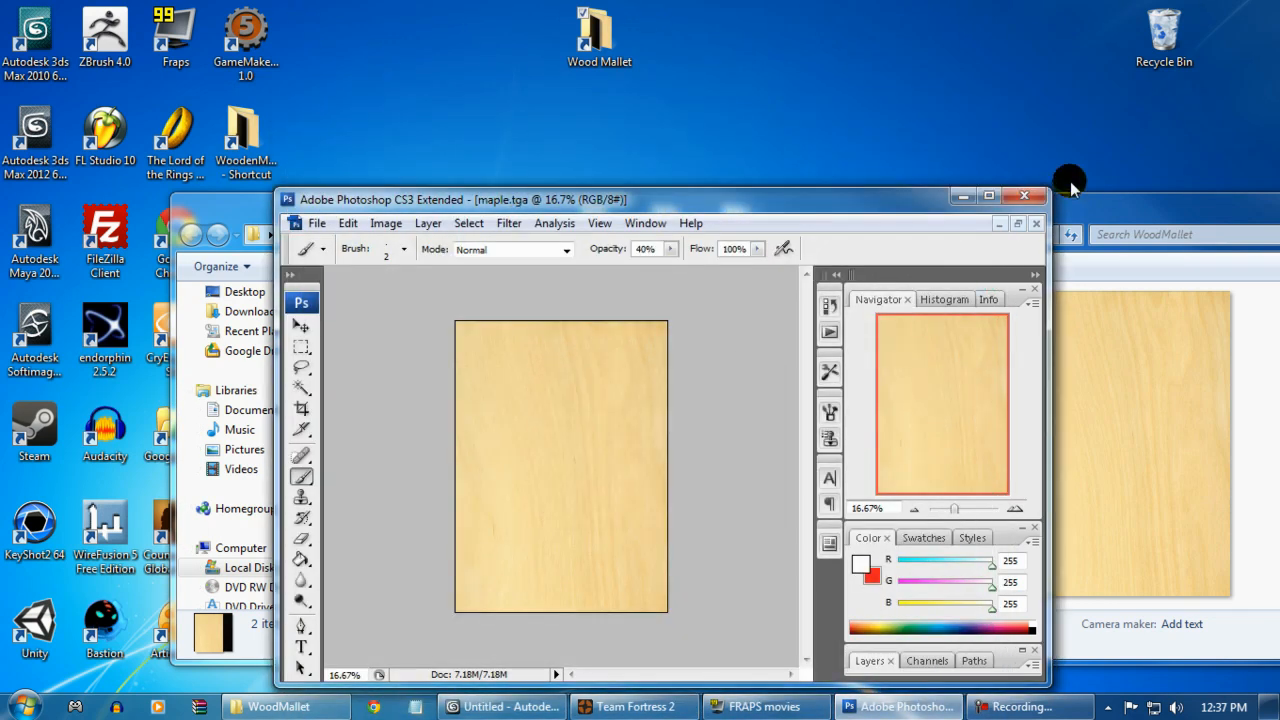
left_click(1038, 224)
left_click(963, 195)
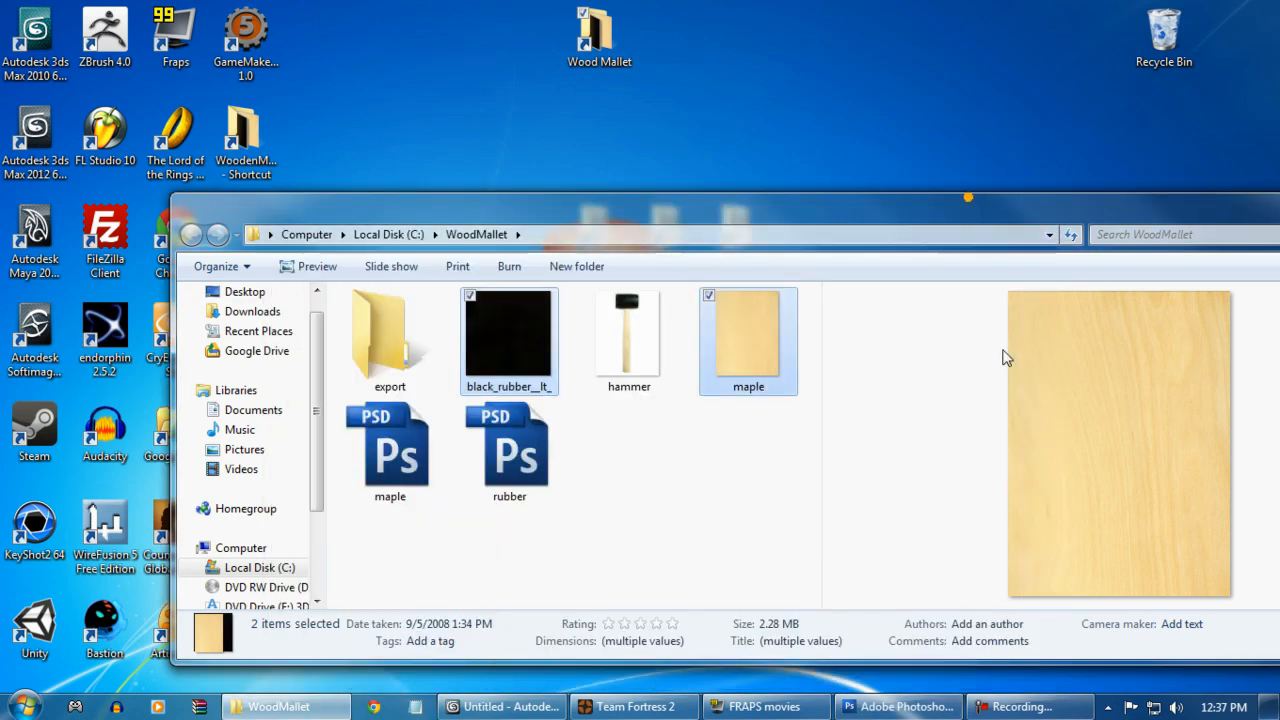
Step: Examine the pixel dimensions of the hammer image in the WoodMallet folder
left_click(748, 467)
left_click_drag(703, 543, 325, 447)
left_click(611, 494)
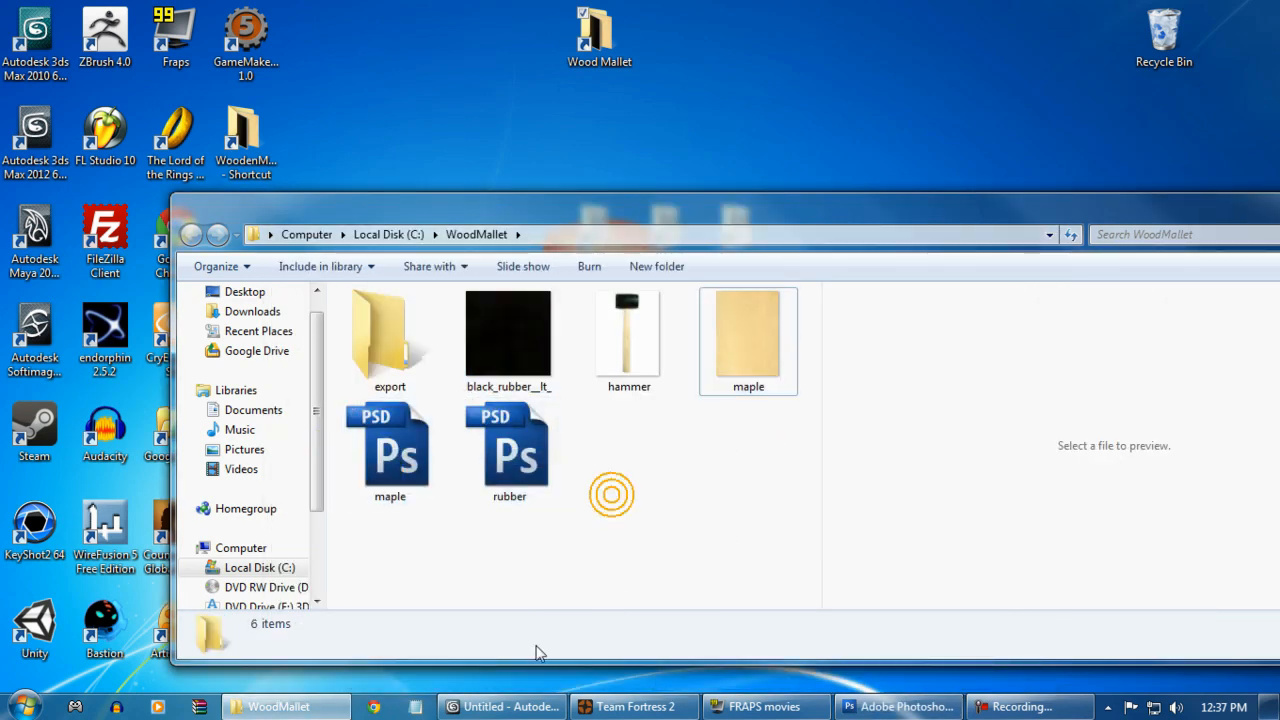
left_click(512, 706)
mouse_move(512, 710)
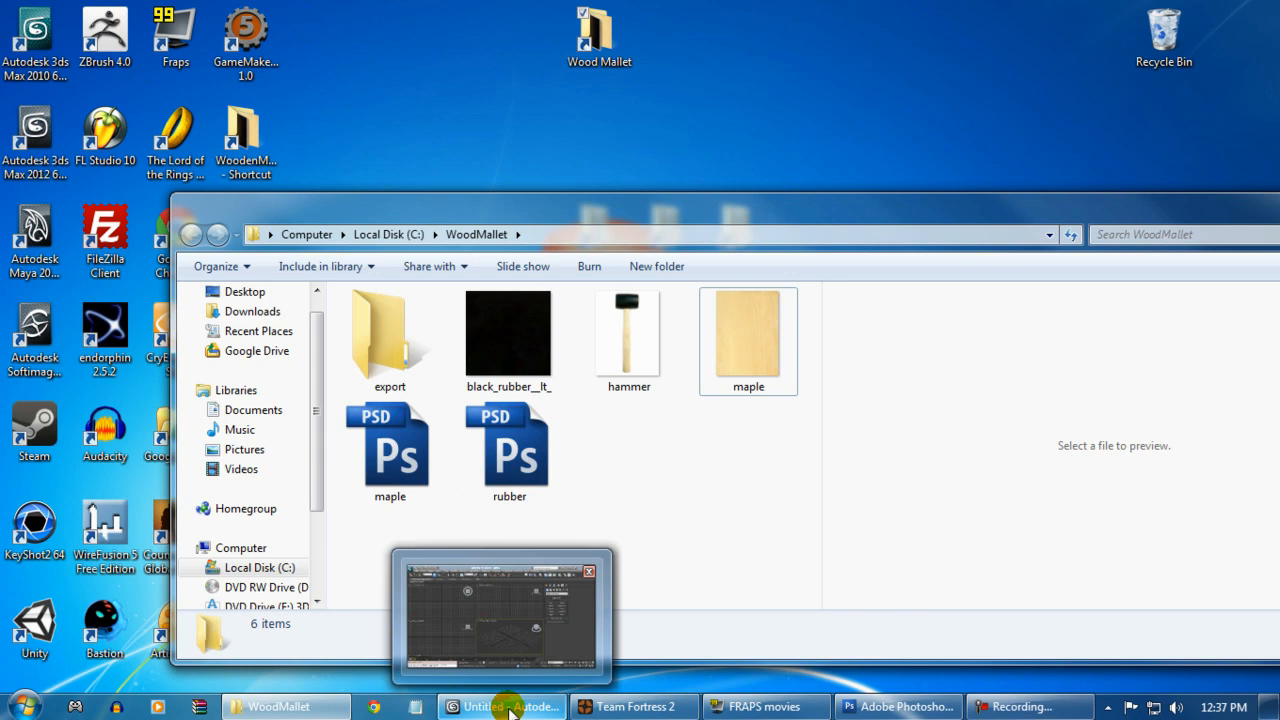
left_click(625, 365)
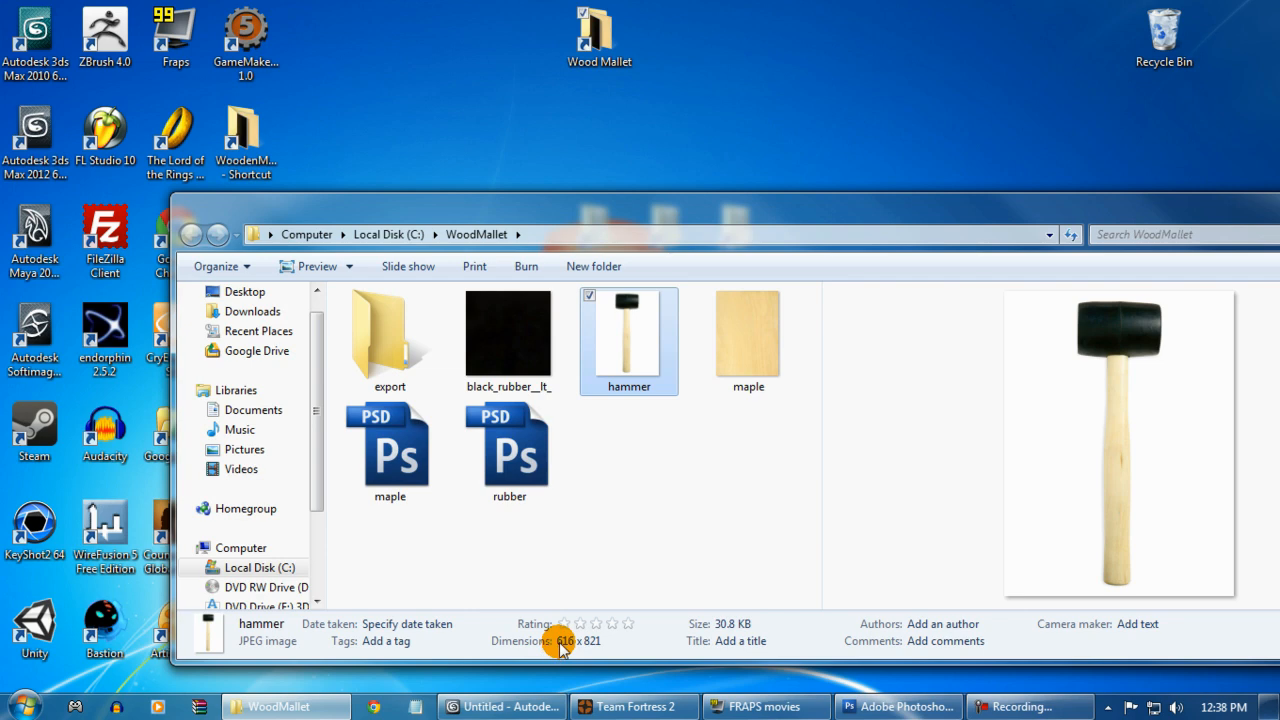
Step: Switch to 3ds Max and draw a plane about 235 cm long and 322 cm wide on the perspective grid
left_click(535, 707)
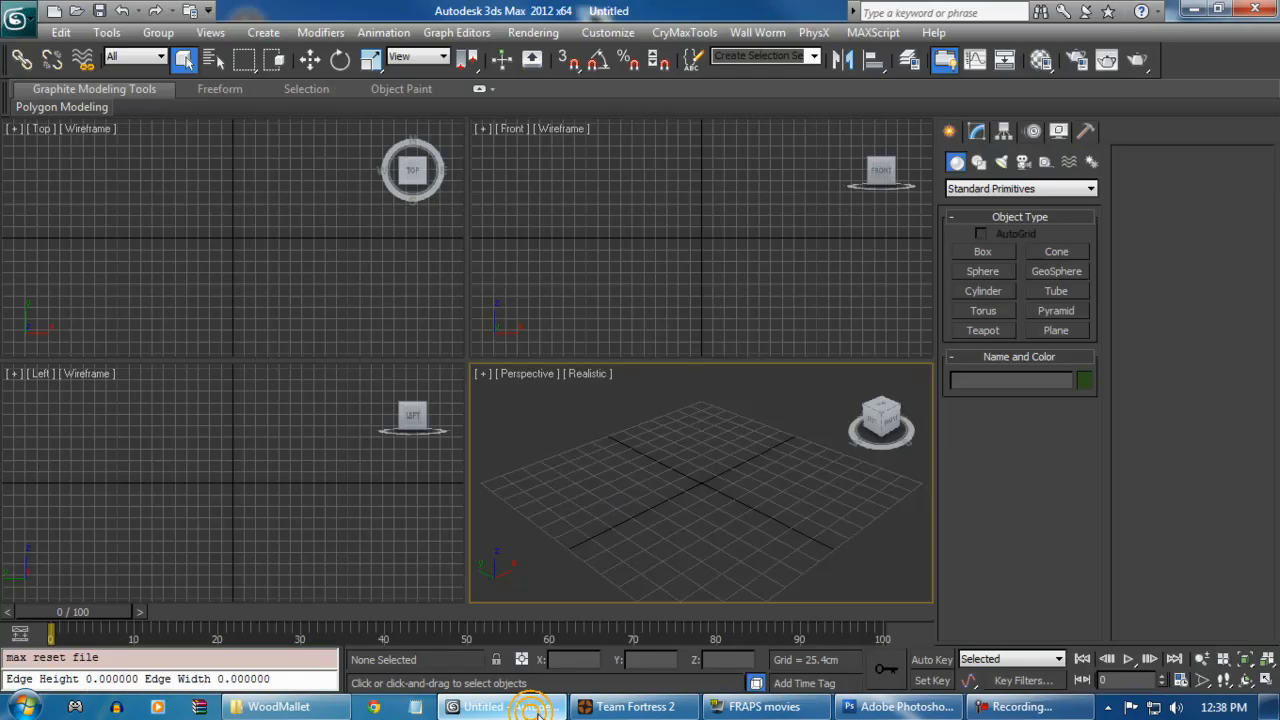
middle_click_drag(799, 506, 740, 515, "alt")
left_click(1056, 330)
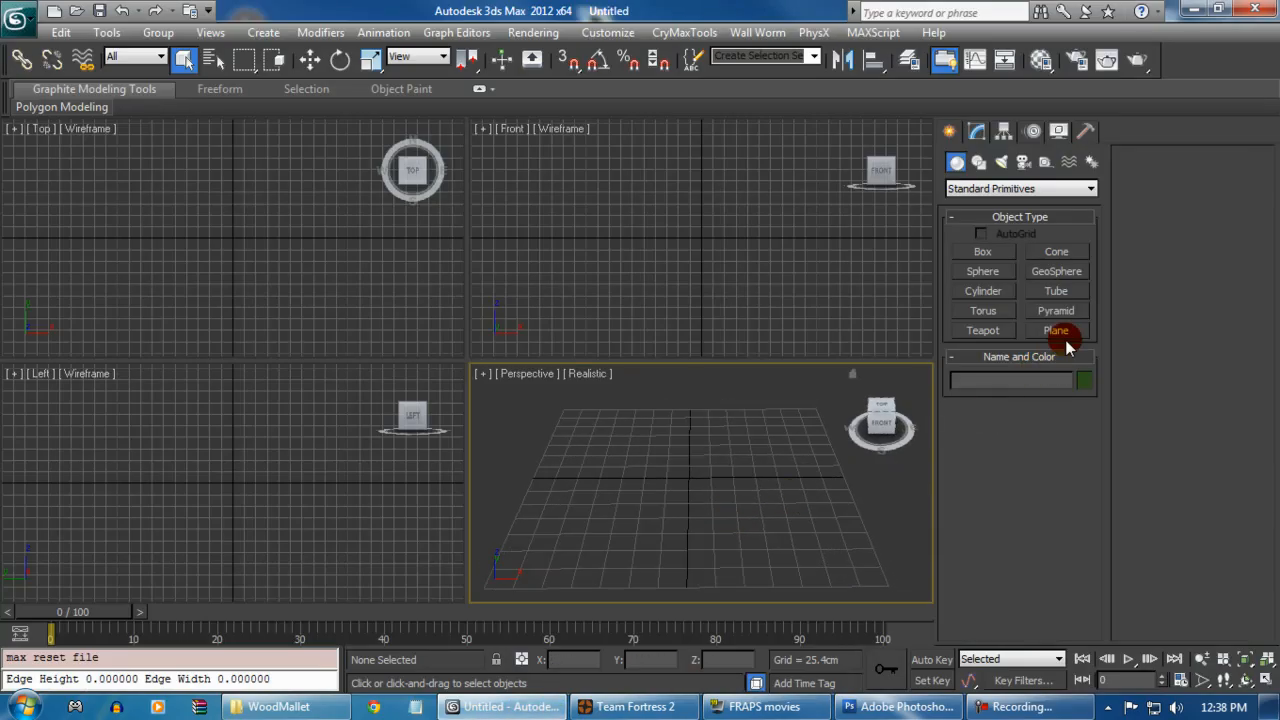
left_click_drag(556, 433, 850, 550)
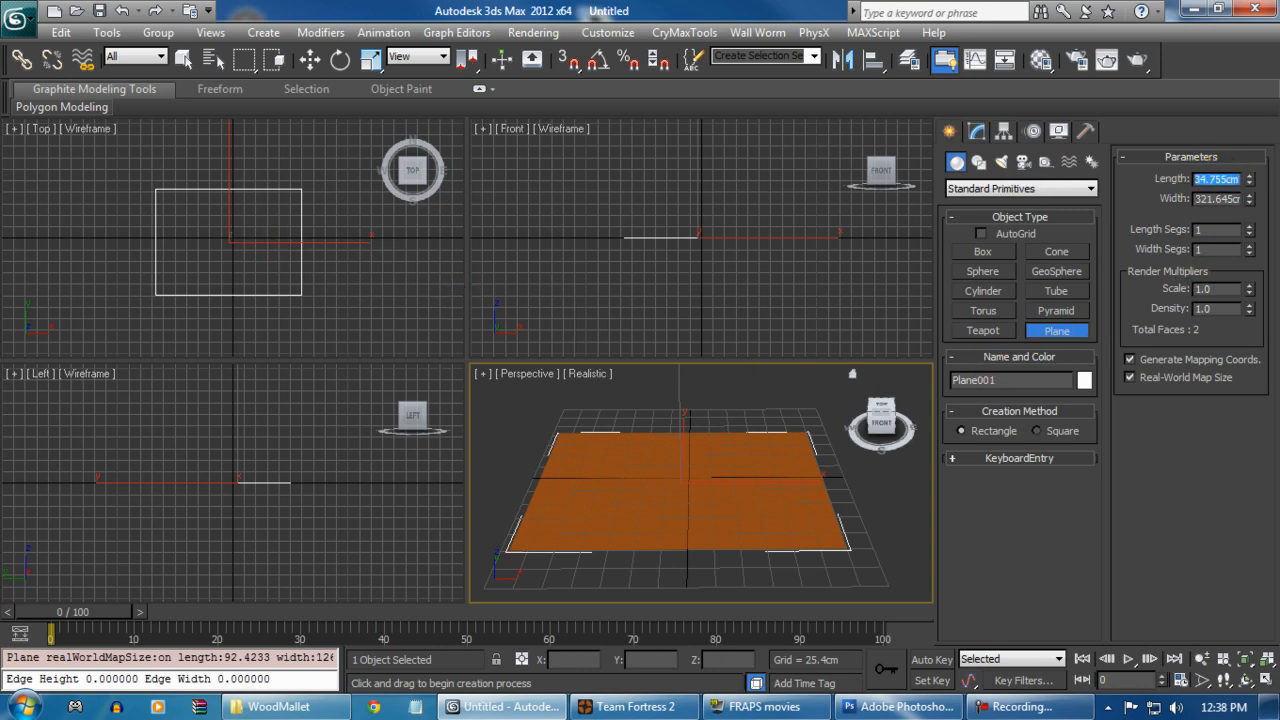
Step: Set the plane's length to 82 cm and its width to 62 cm
type("2")
key("Tab")
type("62")
key("Return")
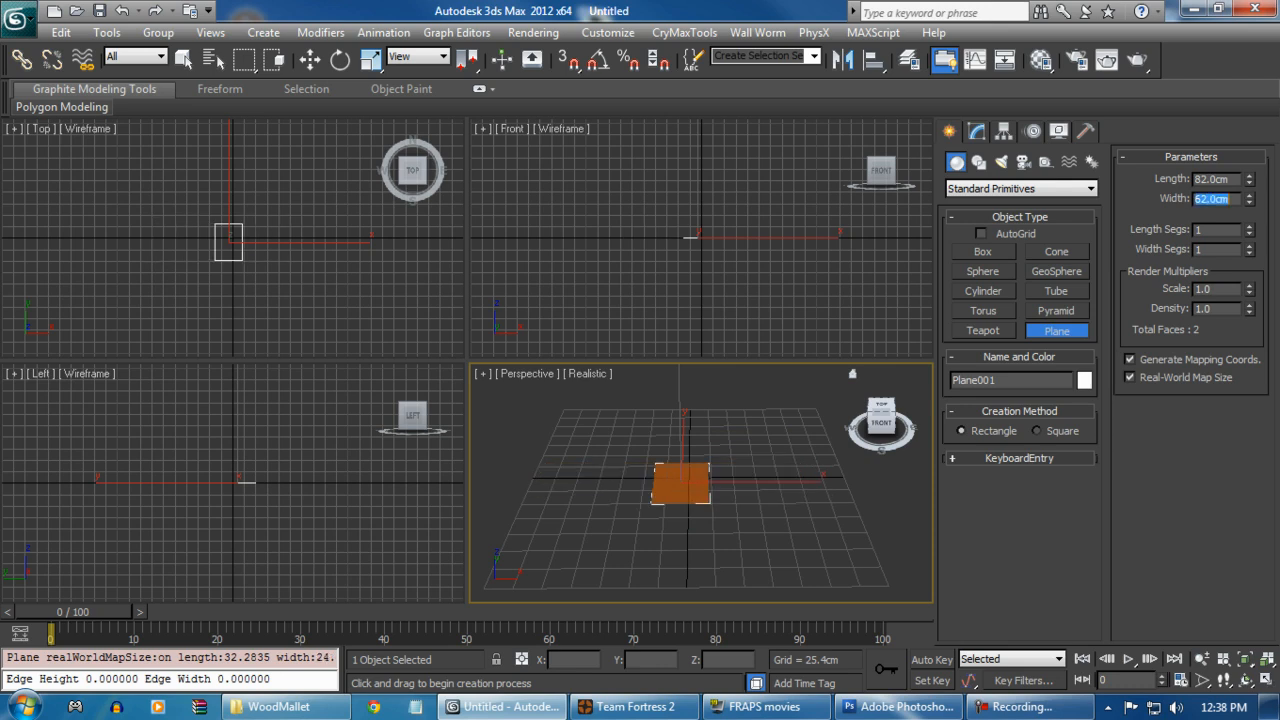
Step: Maximize the perspective viewport and change the 01 - Default material's type to Standard in the Material Editor
middle_click_drag(729, 491, 540, 381, "alt")
key("alt+w")
key("m")
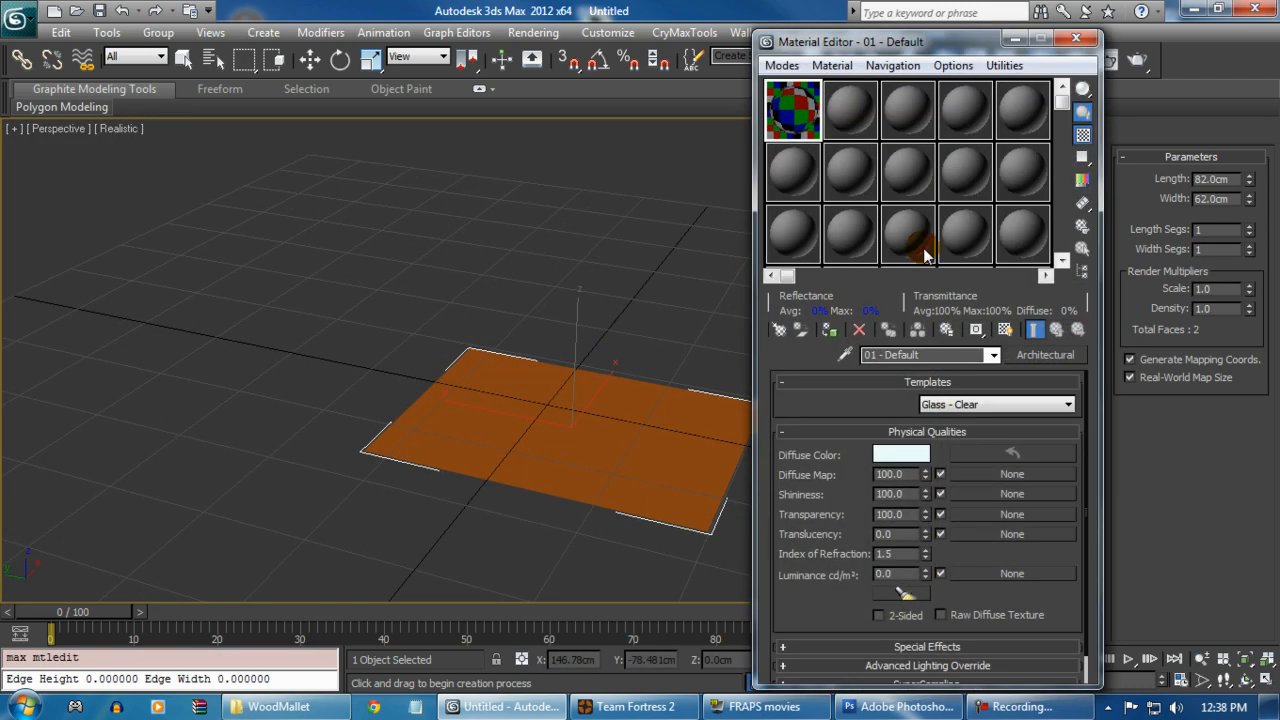
left_click(1044, 356)
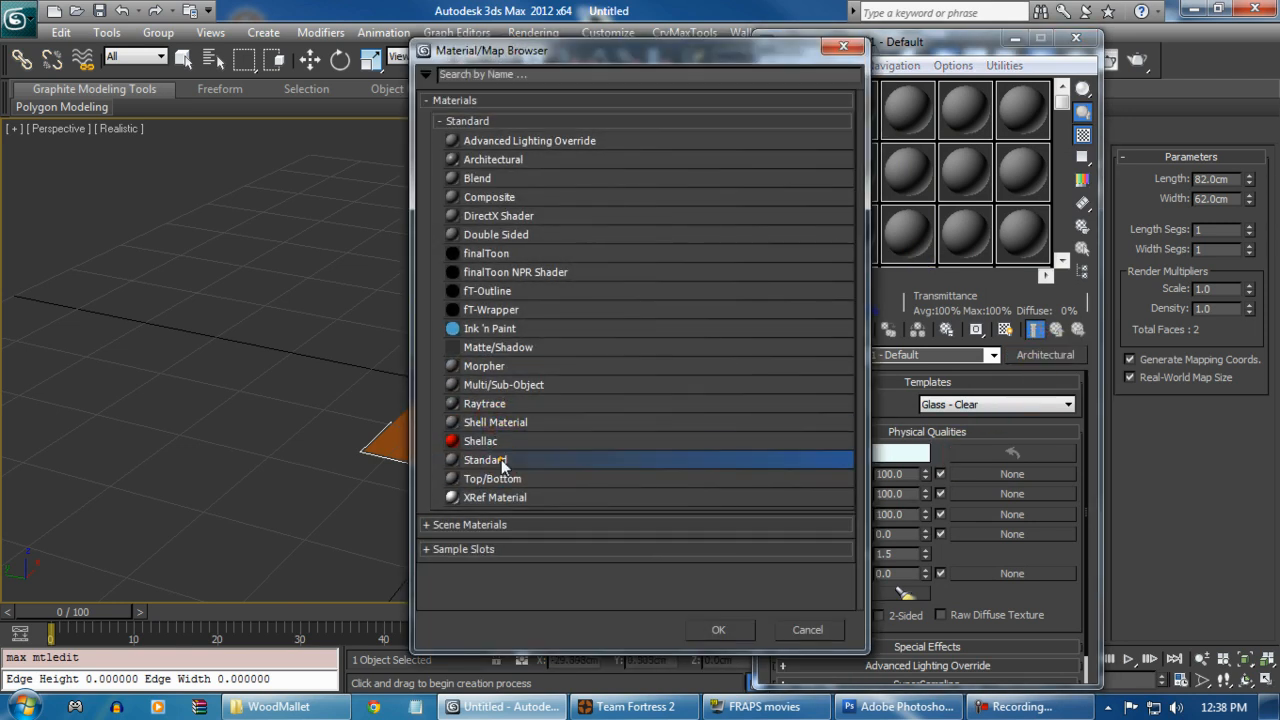
double_click(486, 460)
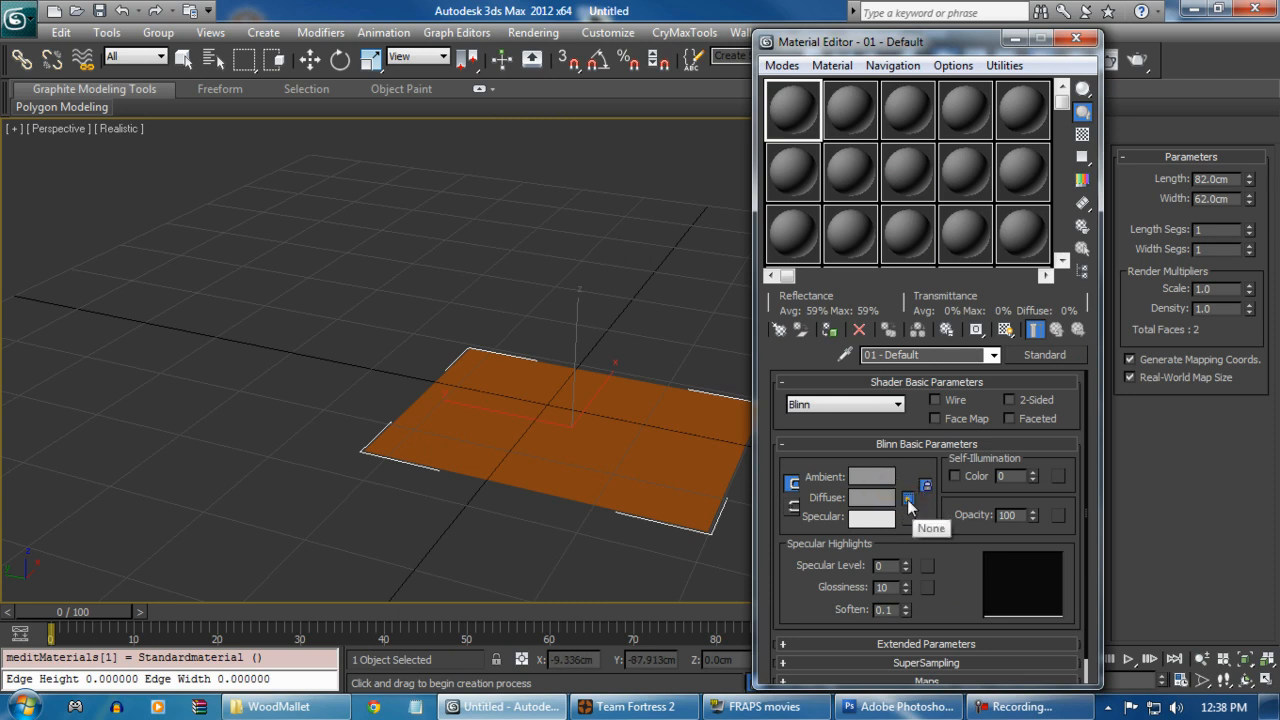
Step: Load hammer.jpg from the C:\WoodMallet folder as a bitmap map for the material's diffuse colour
left_click(908, 499)
double_click(520, 141)
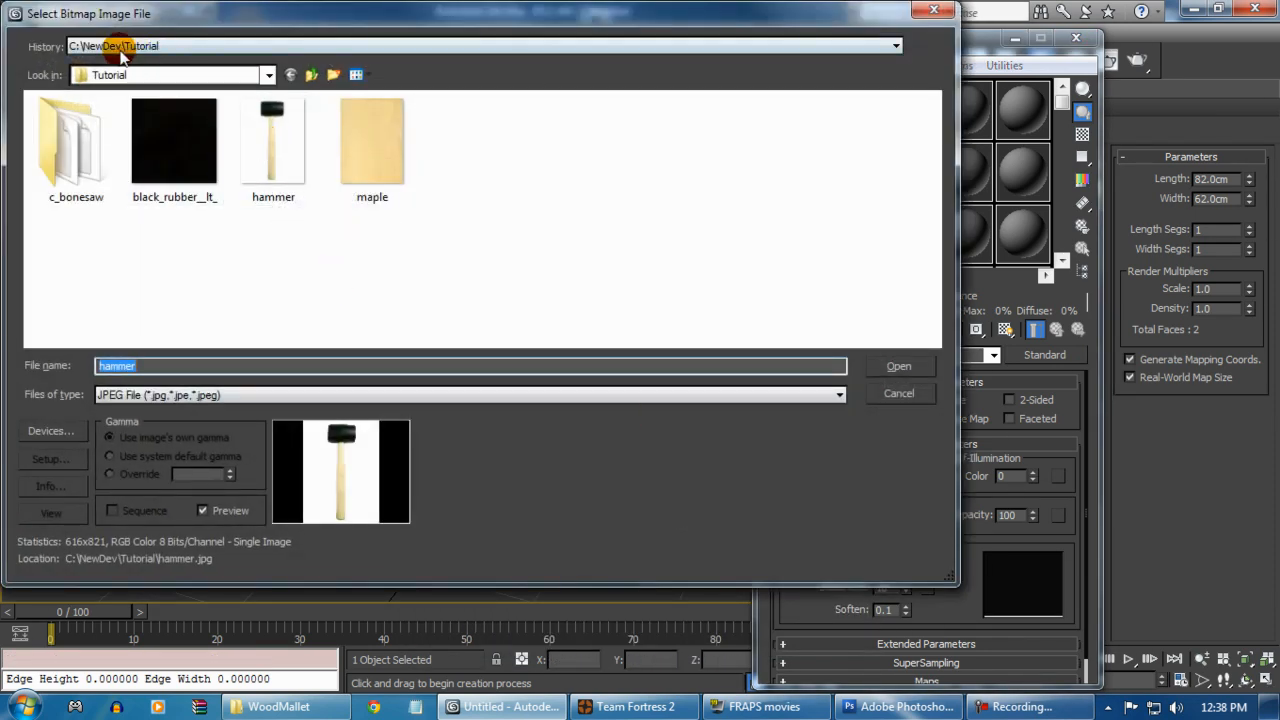
left_click(289, 77)
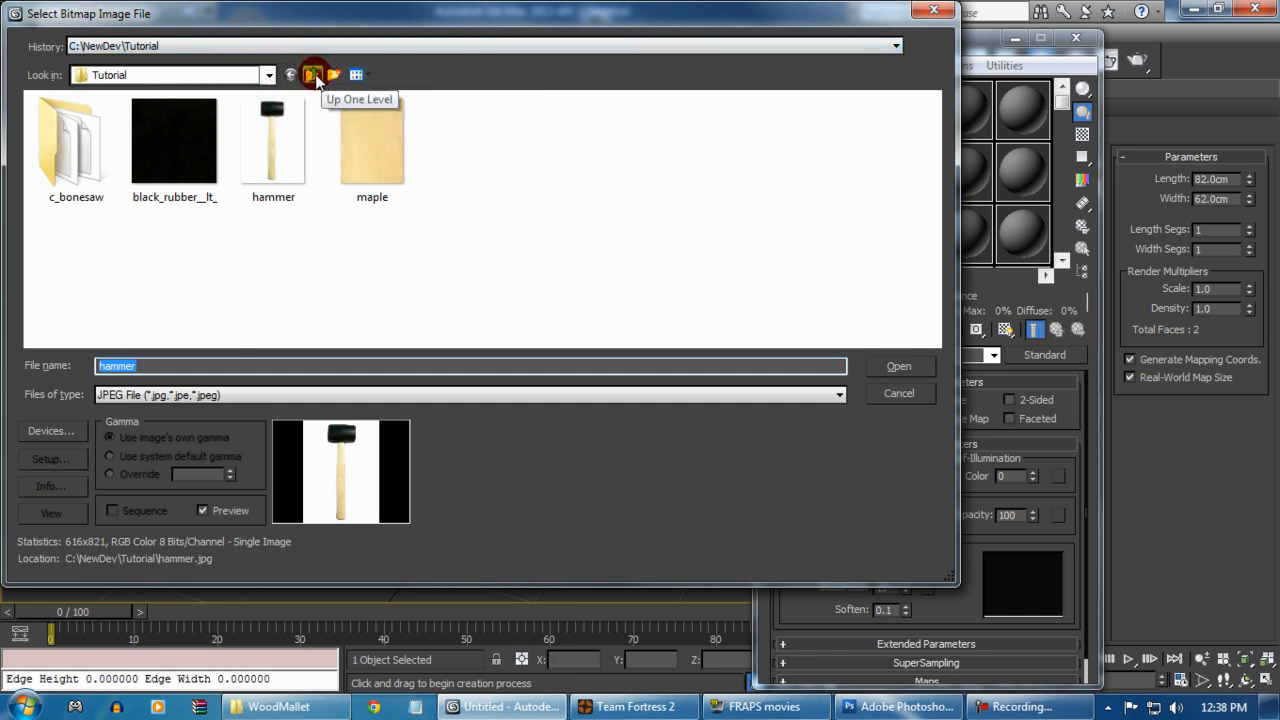
left_click(289, 77)
left_click(312, 77)
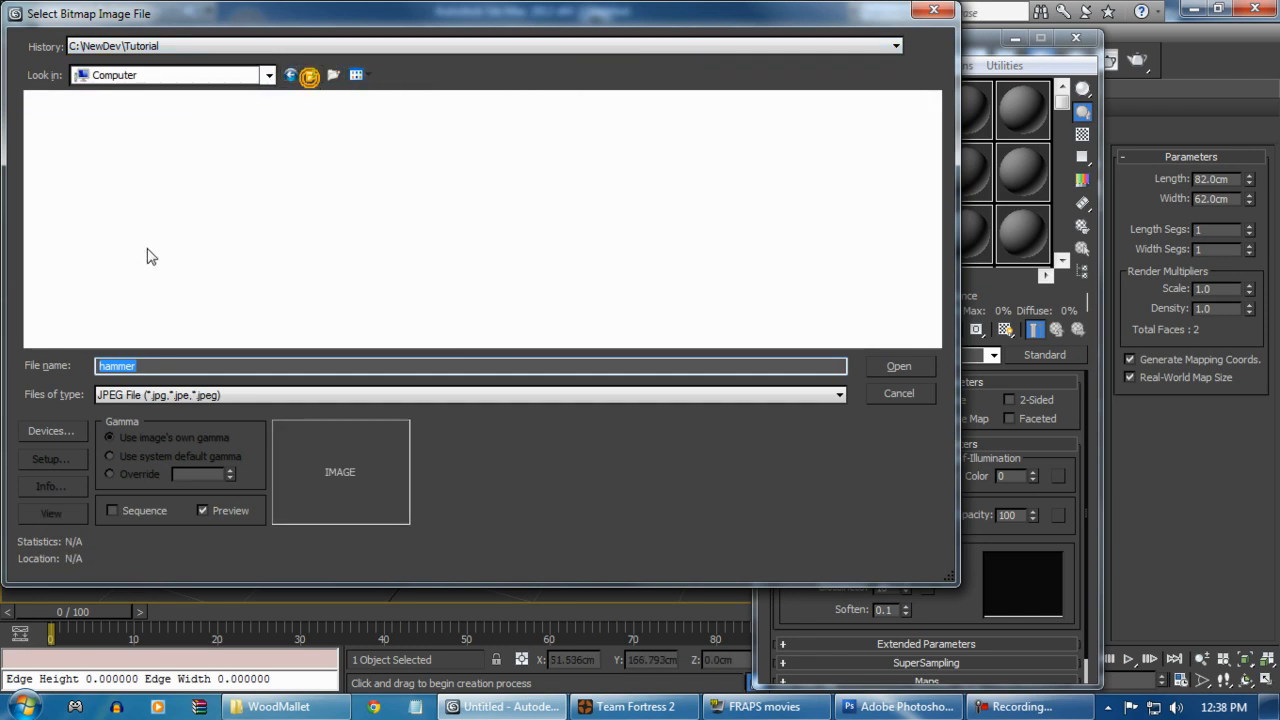
left_click(152, 75)
left_click(105, 169)
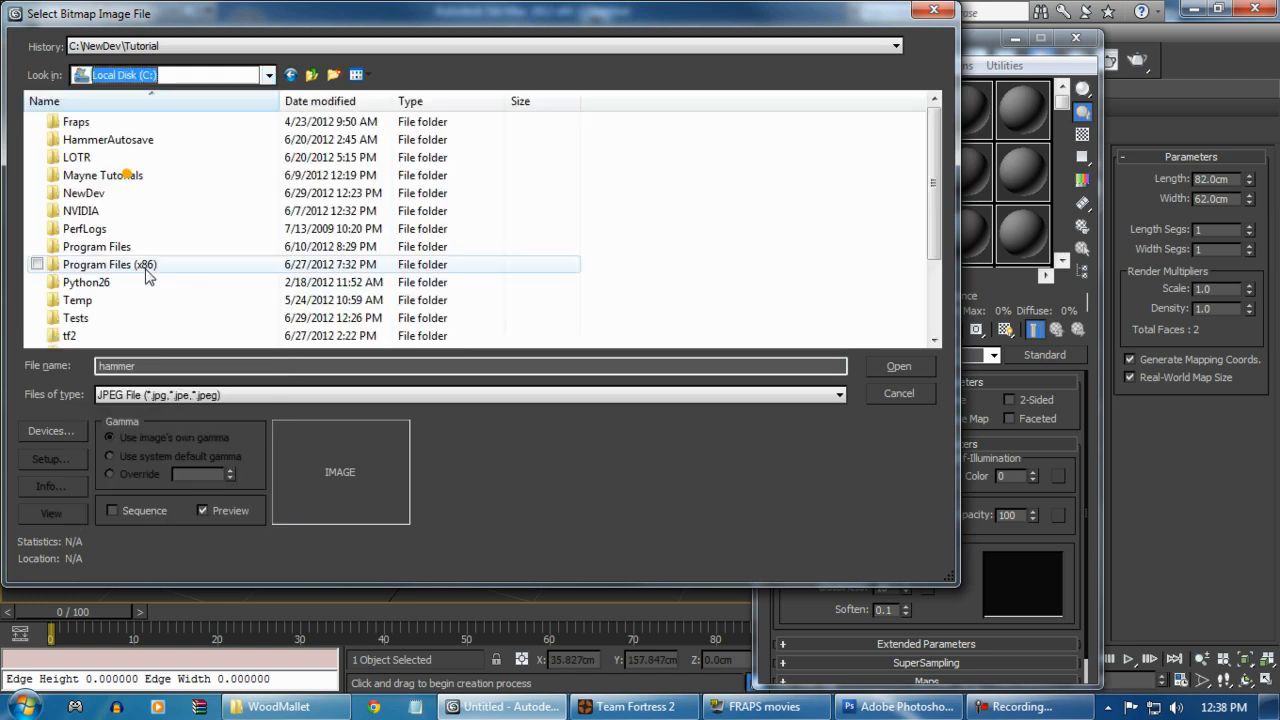
scroll(110, 300, "down", 2)
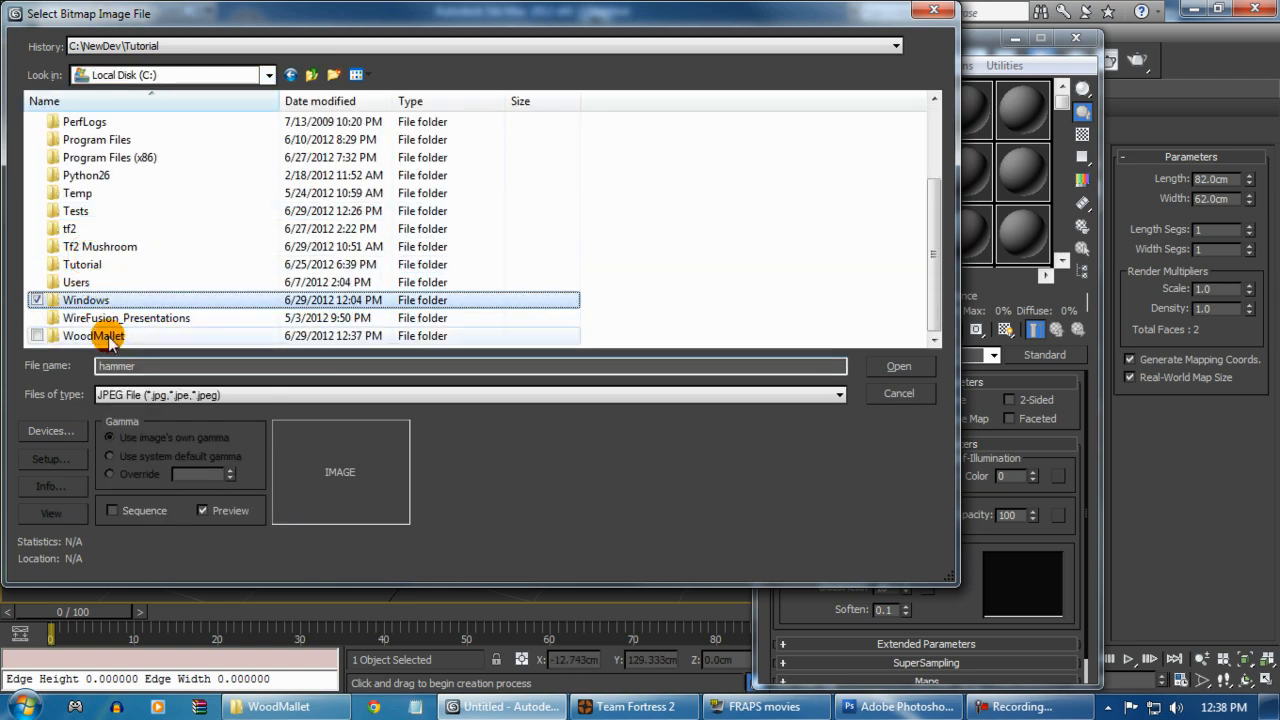
double_click(95, 334)
double_click(272, 175)
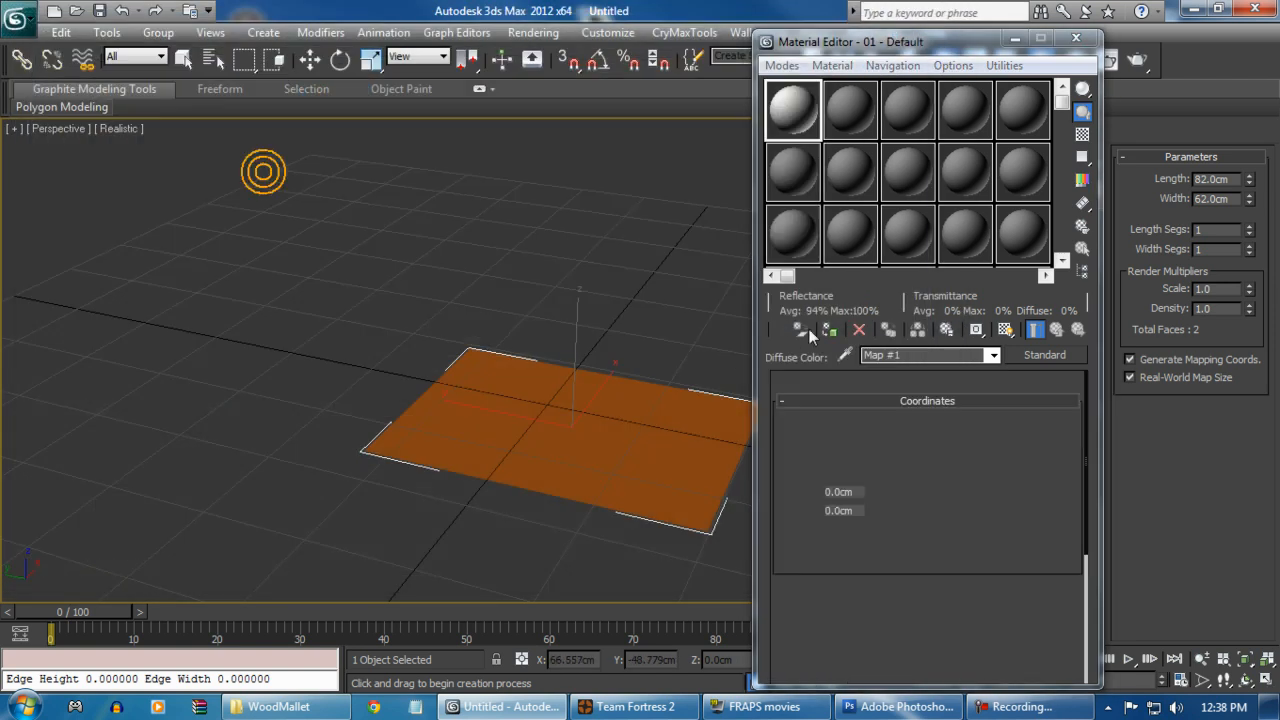
Step: Show the hammer map in the viewport, assign the material to the plane, and close the Material Editor
left_click(1008, 330)
left_click(829, 332)
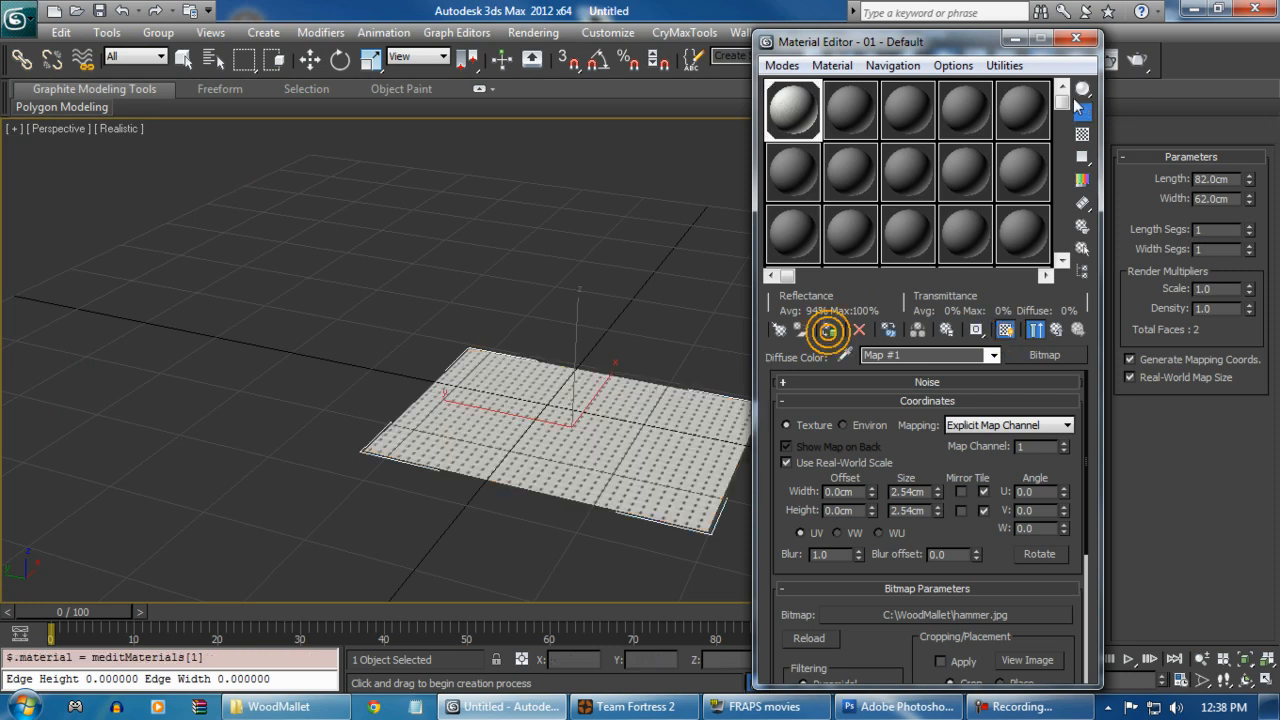
left_click(1078, 40)
Step: Add a UVW Map modifier to the plane and turn off Real-World Map Size
left_click(977, 131)
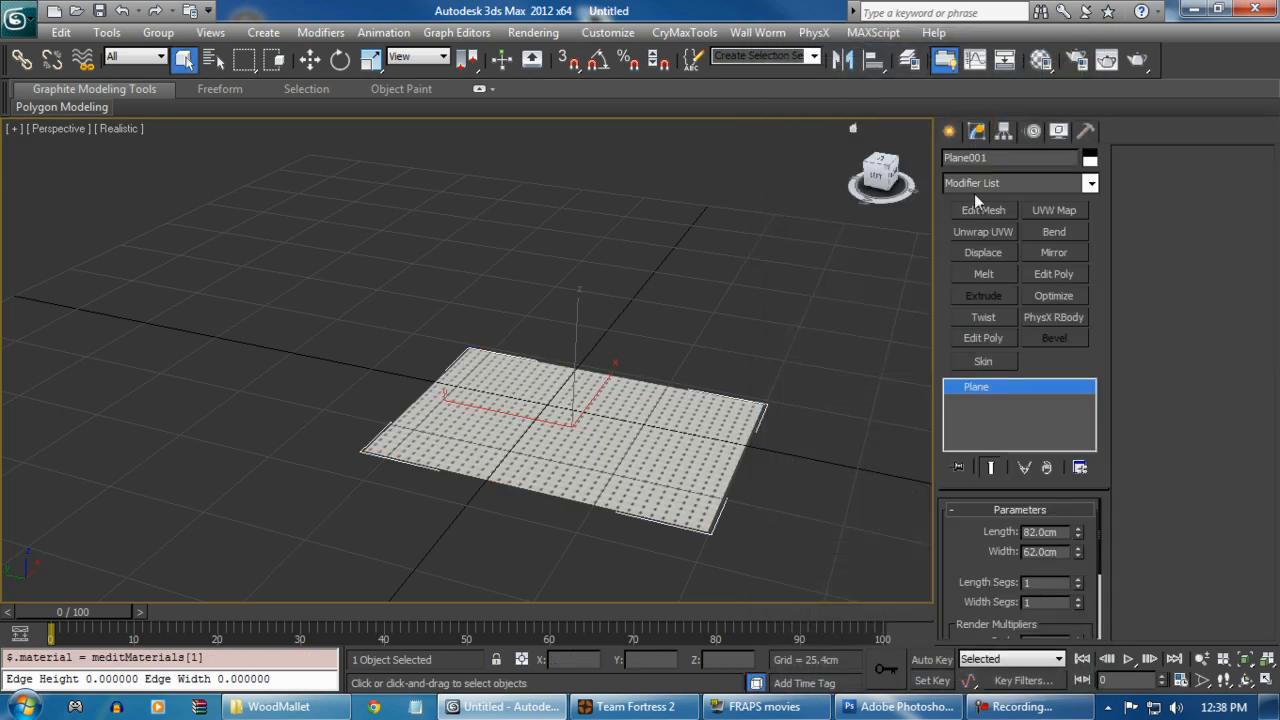
left_click(1077, 211)
left_click_drag(954, 570, 961, 553)
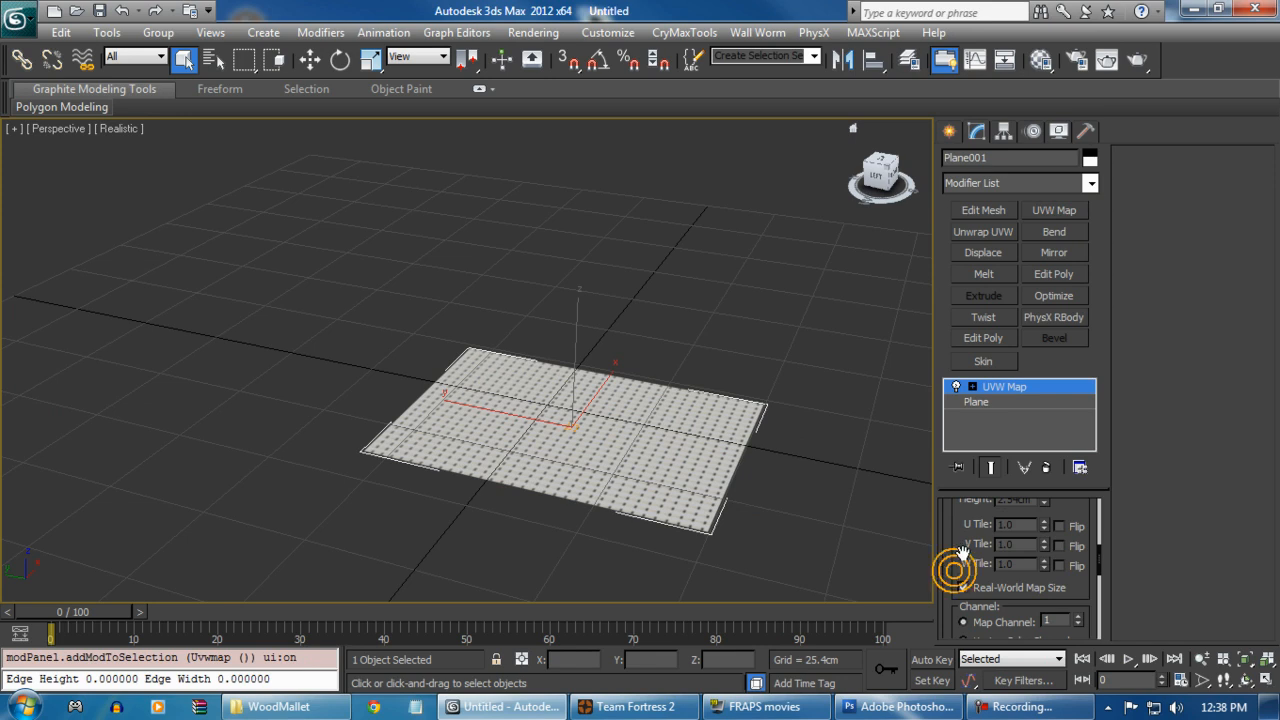
left_click(963, 587)
scroll(771, 474, "up", 6)
middle_click_drag(591, 529, 650, 440)
scroll(644, 443, "up", 2)
left_click(991, 467)
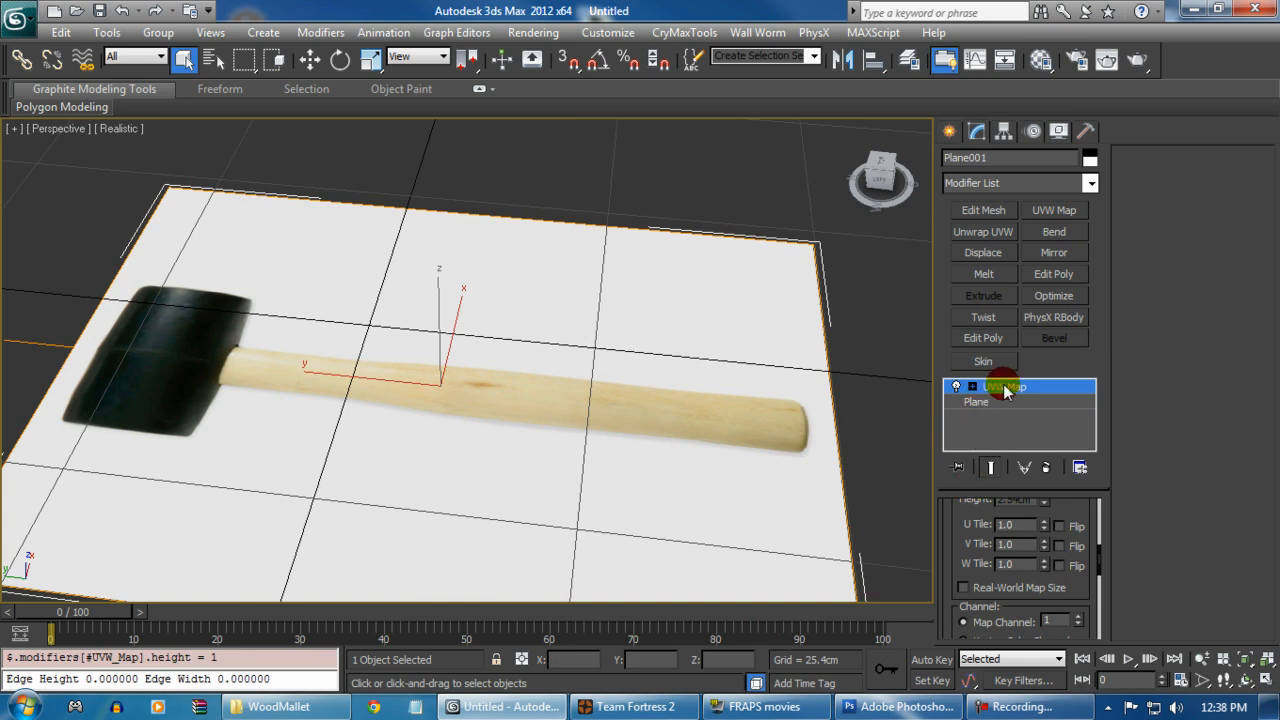
Step: Draw a cylinder about 5.7 cm in radius and 11 cm high on the hammer head in the reference image
middle_click_drag(430, 464, 698, 431, "alt")
scroll(489, 460, "up", 2)
scroll(692, 440, "up", 2)
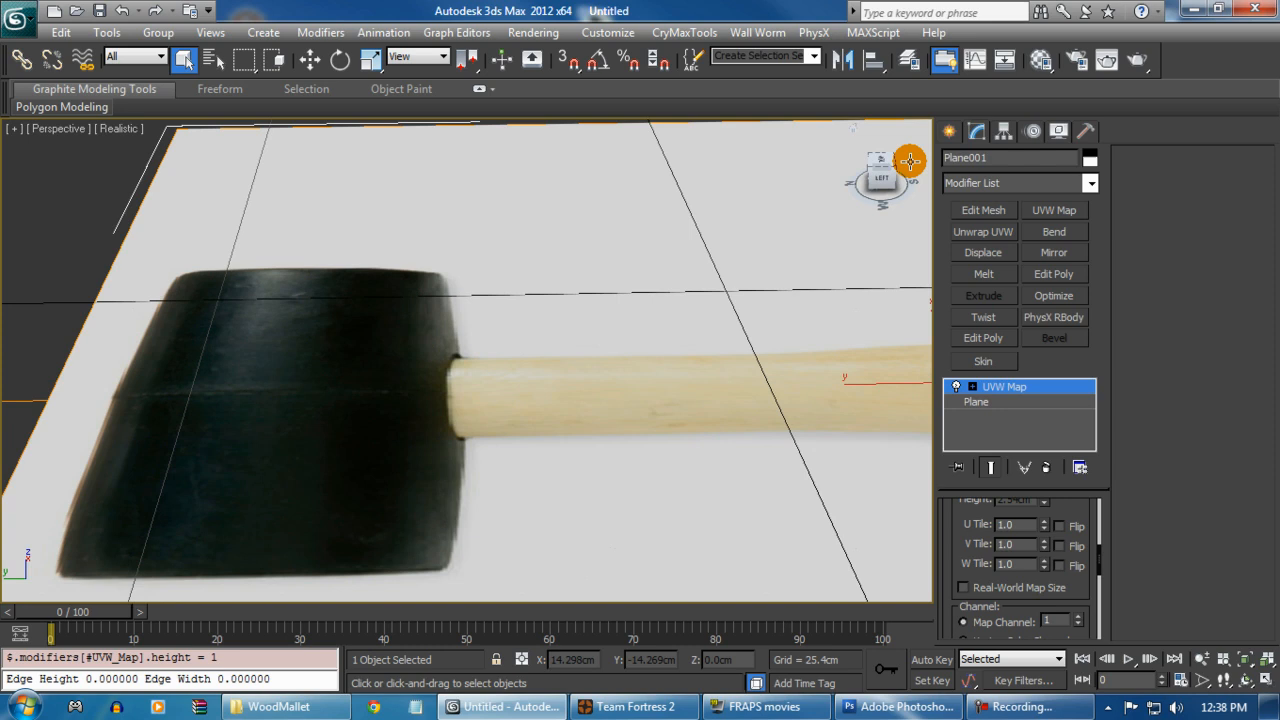
left_click(955, 130)
middle_click_drag(512, 400, 622, 344)
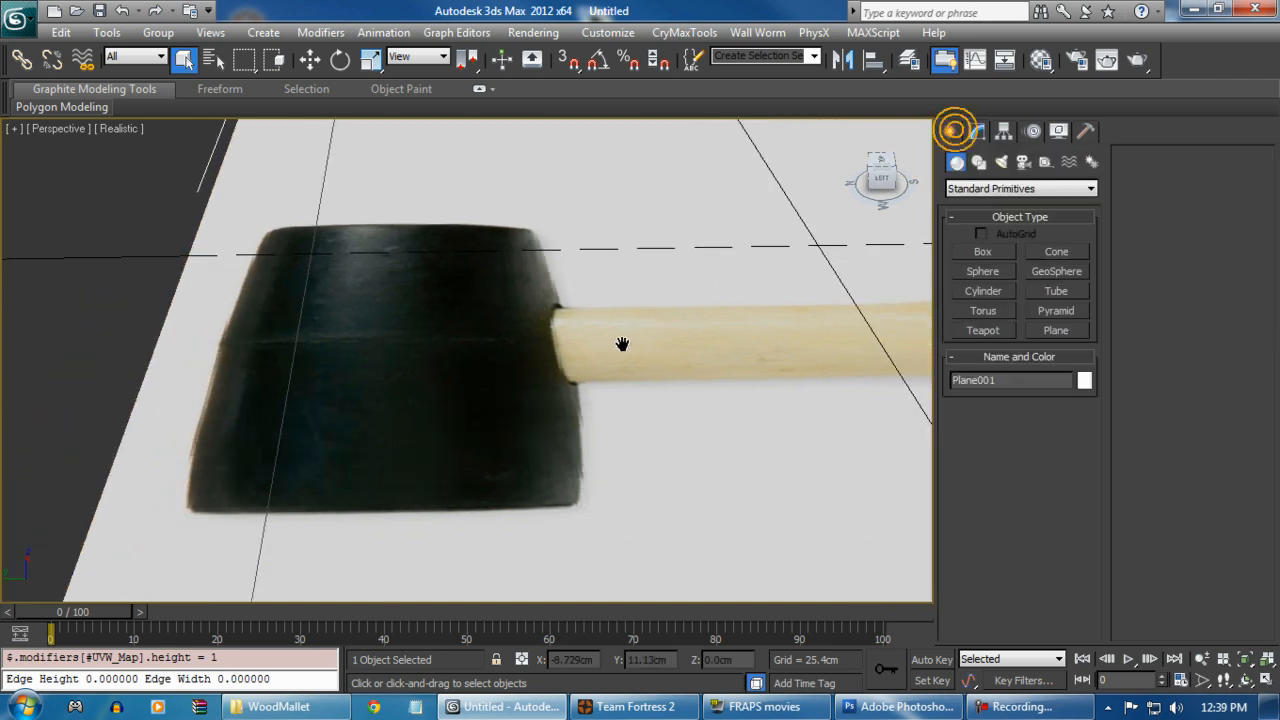
left_click(983, 291)
left_click_drag(409, 374, 457, 449)
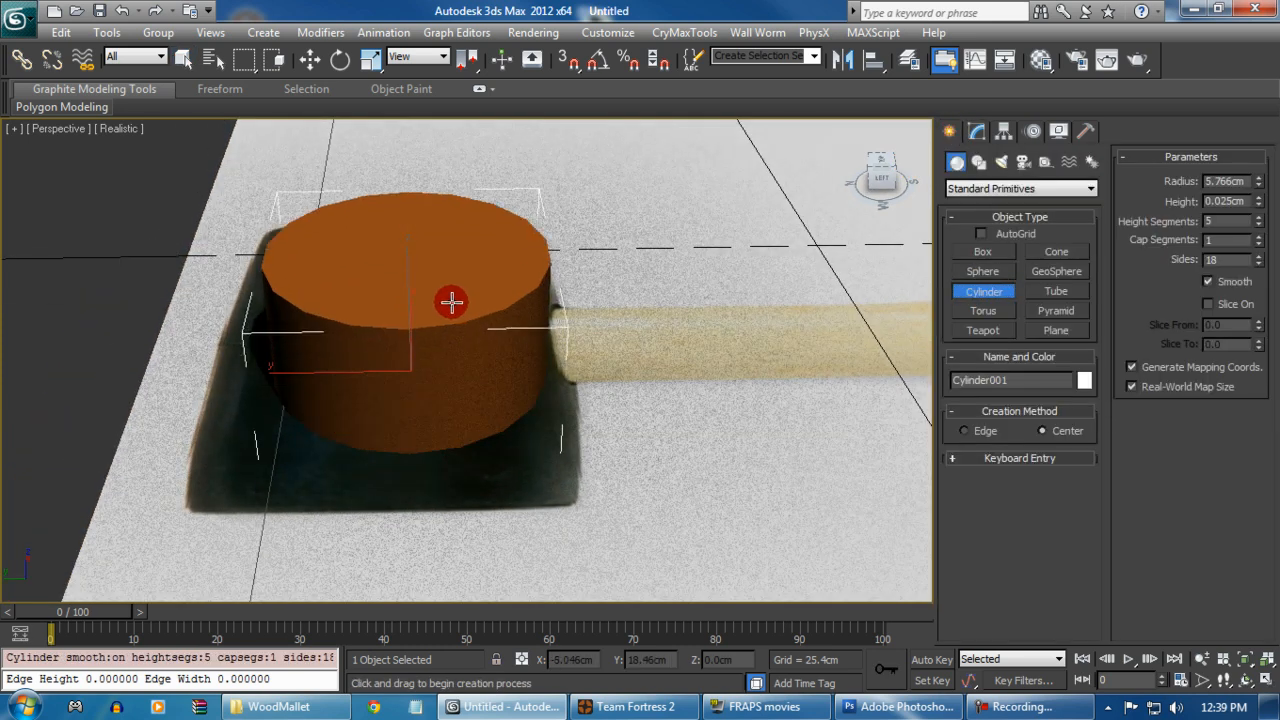
left_click(451, 274)
middle_click_drag(451, 274, 469, 357, "alt")
Step: Turn on angle snap and rotate the cylinder onto its side along the hammer head
left_click(601, 58)
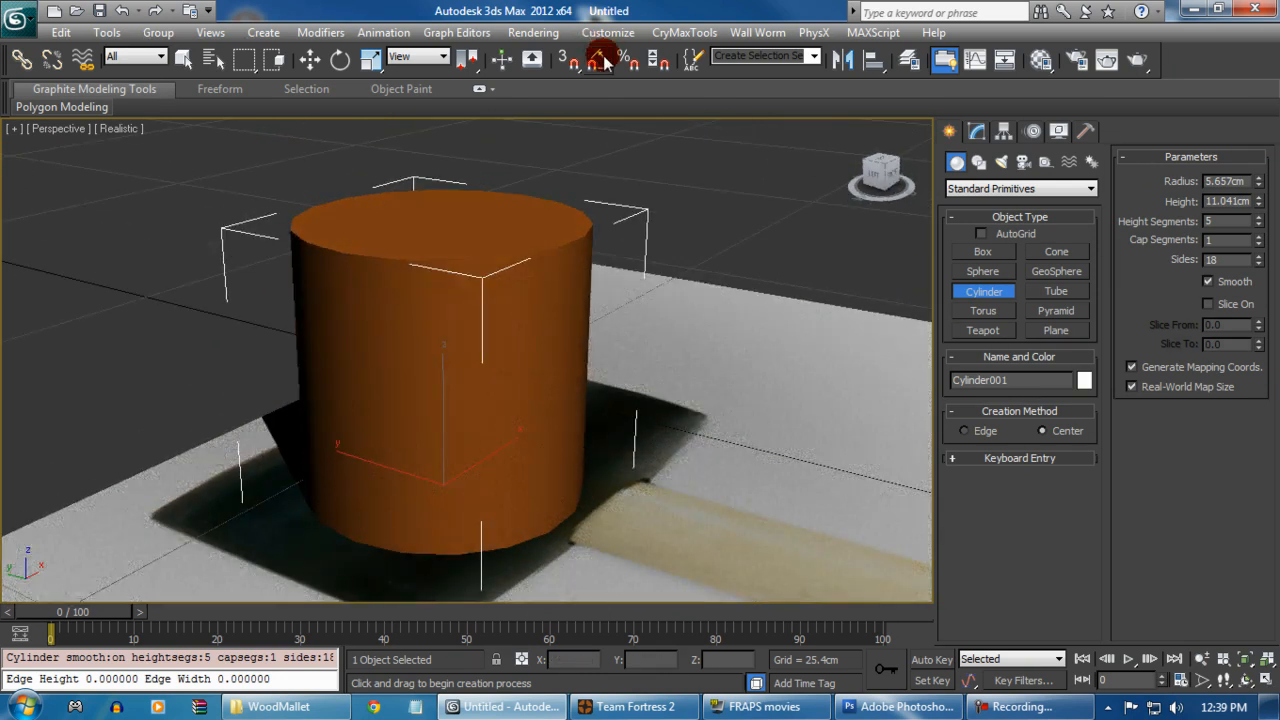
left_click(341, 62)
left_click_drag(408, 408, 372, 485)
left_click(310, 59)
middle_click_drag(340, 460, 409, 466, "alt")
left_click_drag(626, 510, 743, 512)
middle_click_drag(629, 506, 440, 369)
Step: Make the cylinder see-through with its display properties set by object, and show edged faces in the viewport
right_click(436, 364)
left_click(515, 456)
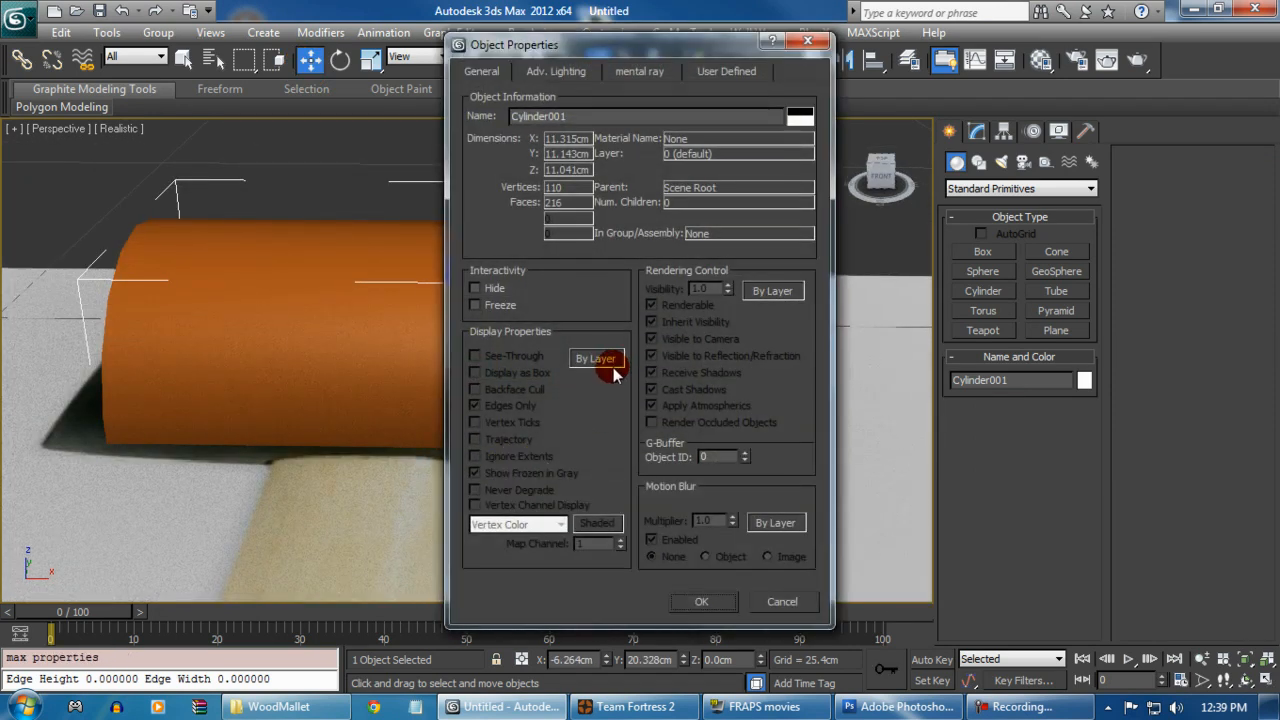
left_click(605, 362)
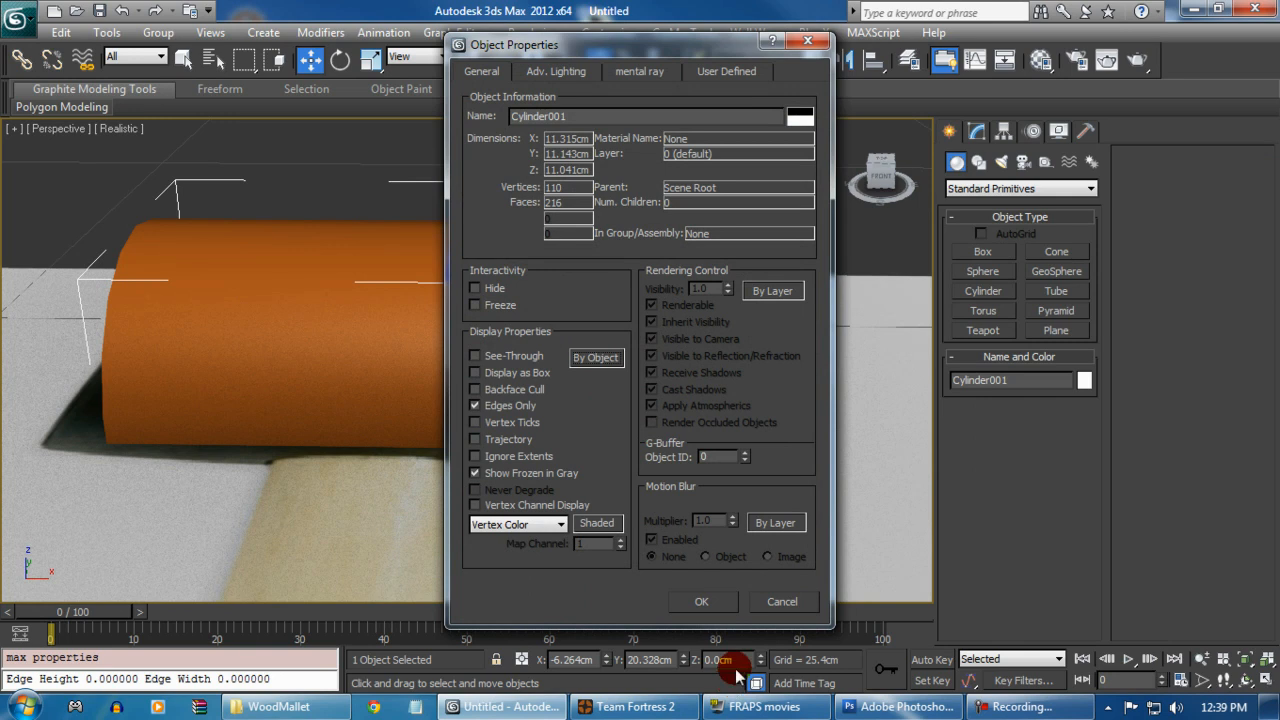
left_click(704, 601)
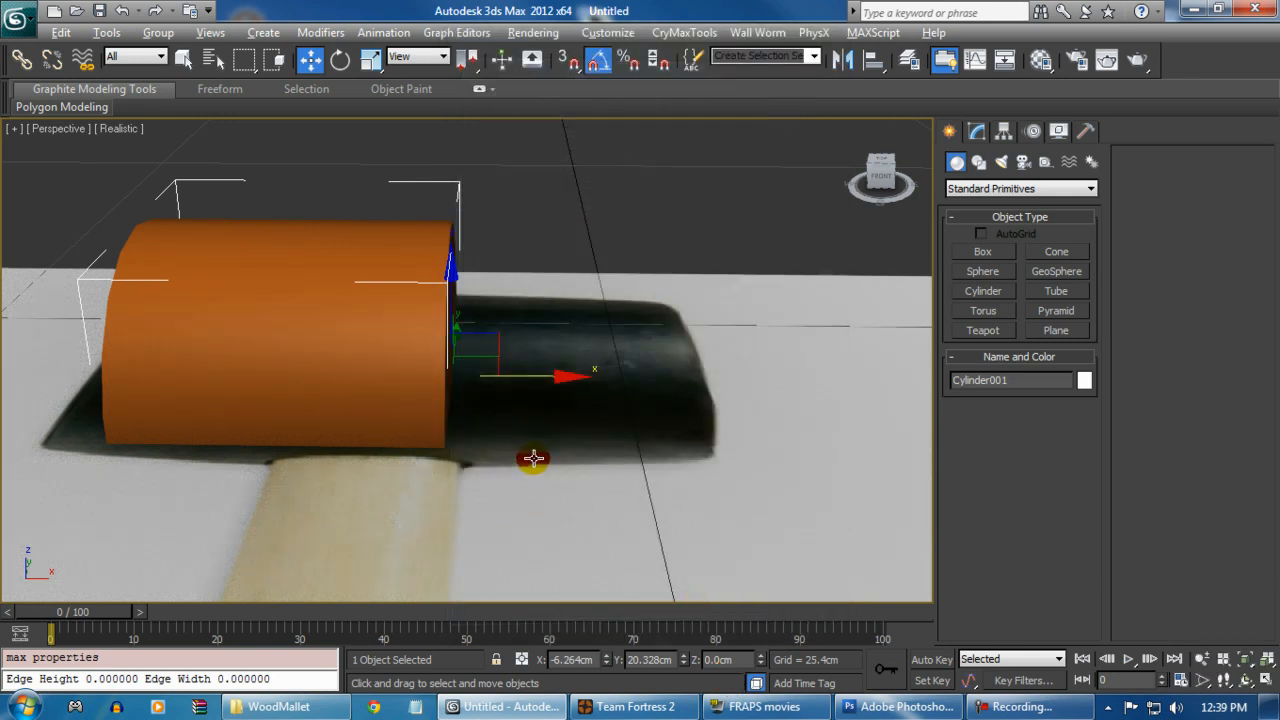
key("alt+x")
middle_click_drag(371, 406, 575, 432, "alt")
key("F4")
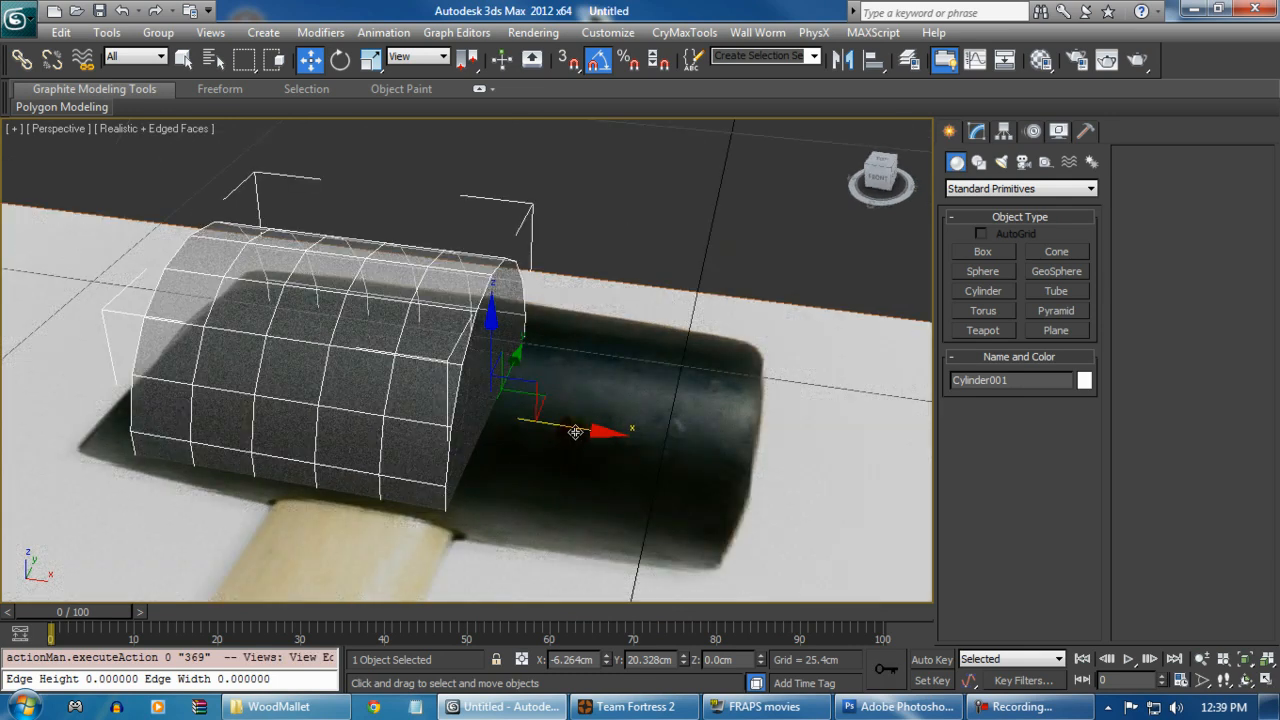
Step: Slide the see-through cylinder along the X axis toward the middle of the hammer head
left_click_drag(575, 432, 625, 432)
middle_click_drag(625, 432, 515, 450, "alt")
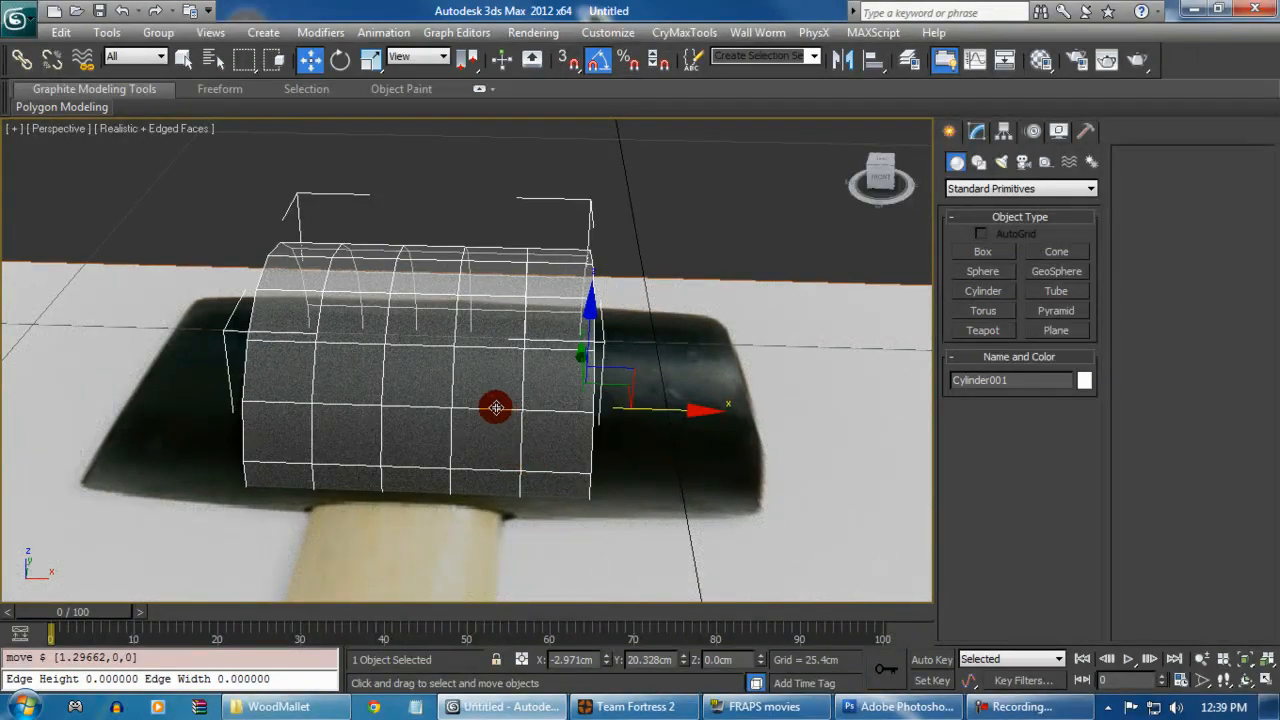
left_click(1002, 133)
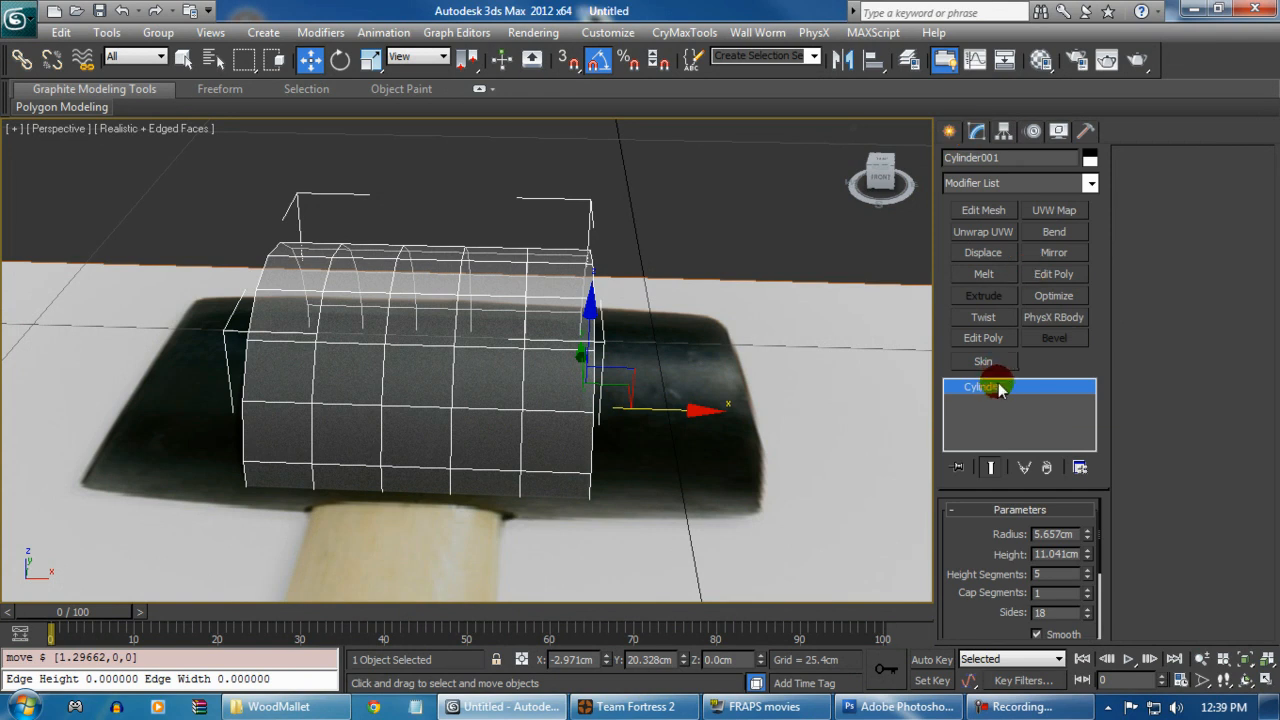
middle_click_drag(705, 440, 698, 446, "alt")
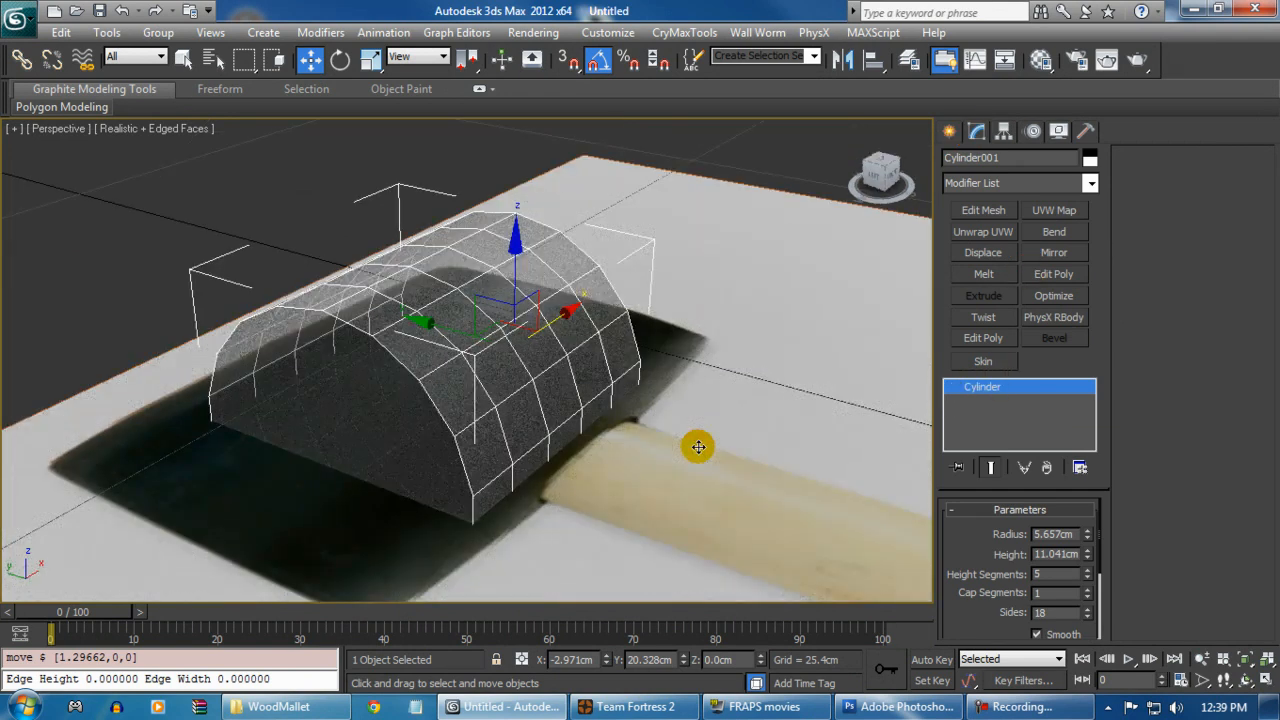
Step: Undo the cylinder's moves, rotation and creation, leaving only the reference plane
key("ctrl+z")
key("ctrl+z")
key("ctrl+z")
key("ctrl+z")
key("ctrl+z")
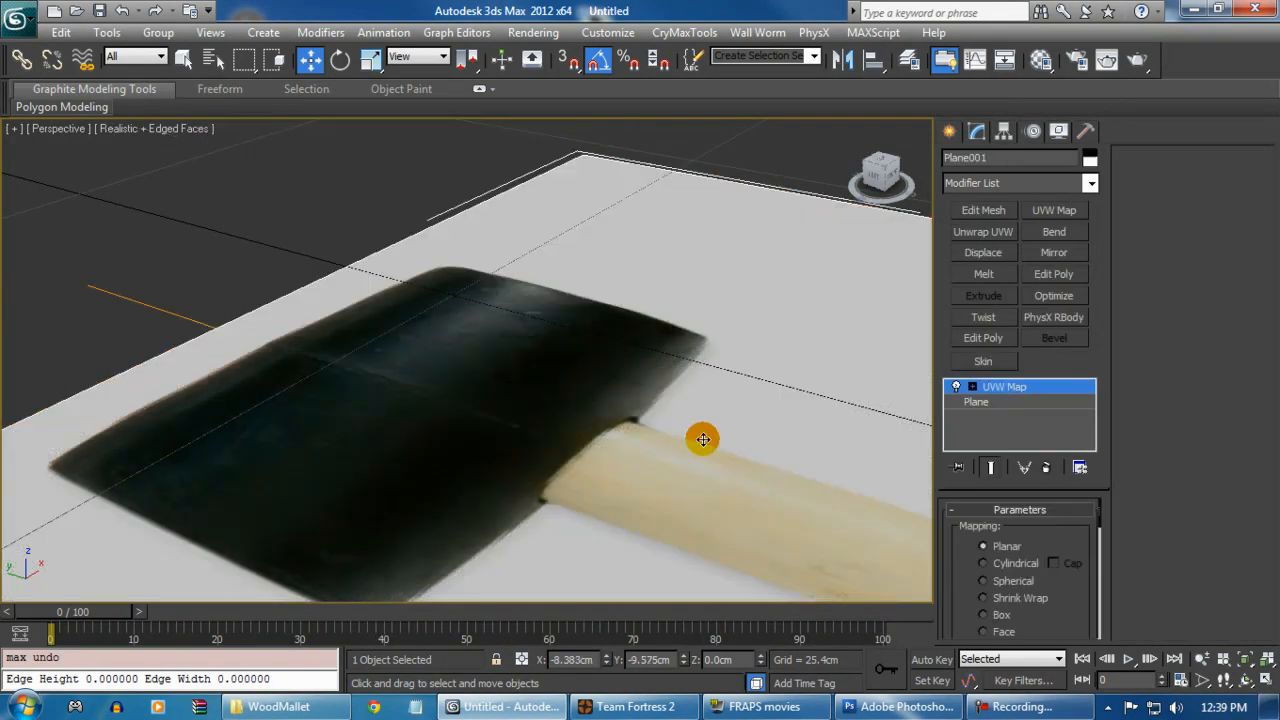
Step: Draw a cylinder about 13 cm across on the hammer head and set its height segments to 1
left_click(950, 133)
left_click(985, 289)
left_click_drag(380, 423, 510, 345)
left_click(450, 208)
left_click(437, 158)
left_click(1228, 219)
type("1")
key("Return")
Step: Rotate the cylinder 90 degrees about the Y axis so it lies along the hammer head
left_click(340, 60)
left_click_drag(400, 360, 370, 332)
middle_click_drag(370, 332, 450, 160, "alt")
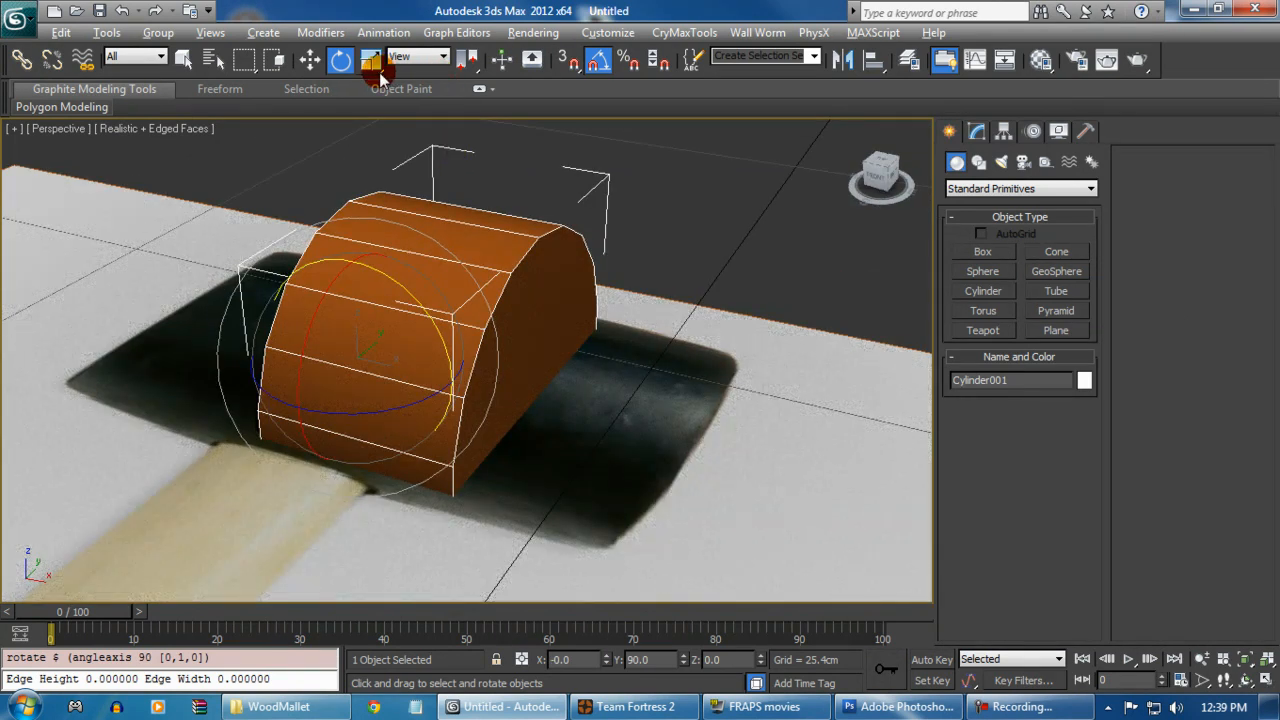
Step: Set the new cylinder's display properties to by object and enable See-Through
left_click(309, 59)
right_click(428, 383)
left_click(505, 508)
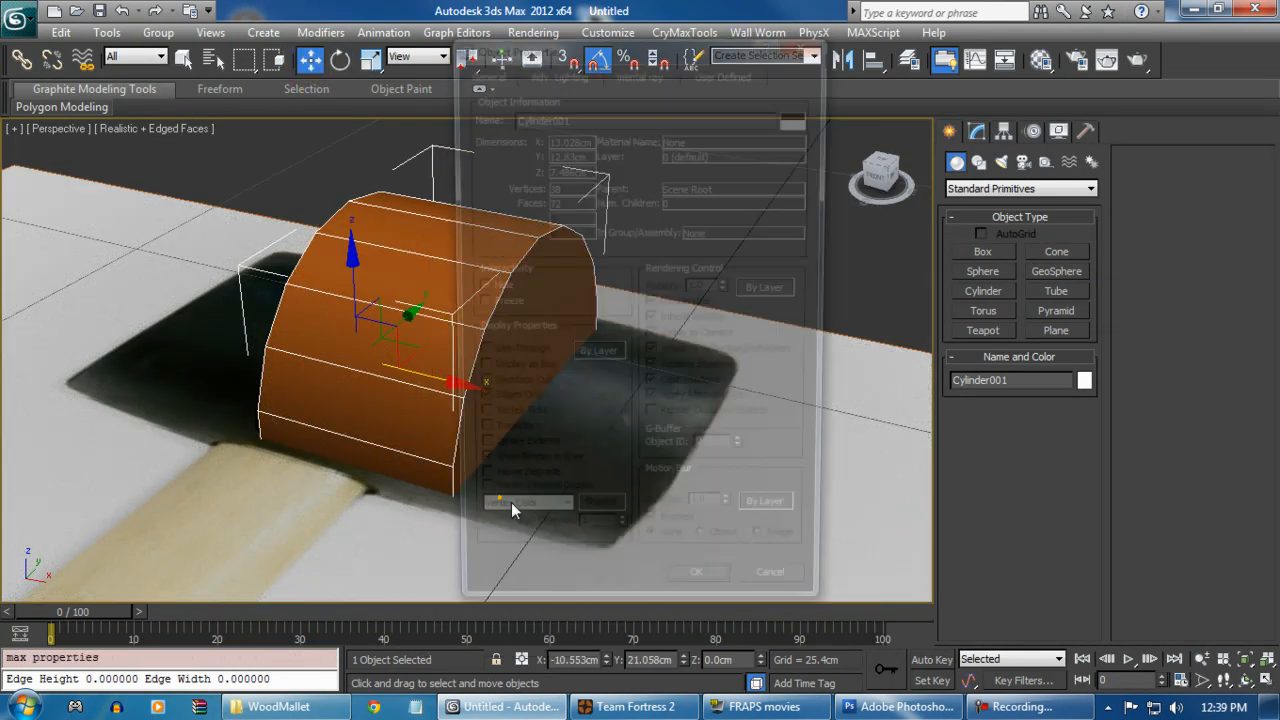
left_click(597, 358)
left_click(475, 355)
left_click(701, 601)
Step: Reselect the cylinder and fit it over the hammer head from end to end
middle_click_drag(600, 450, 470, 387, "alt")
left_click(446, 383)
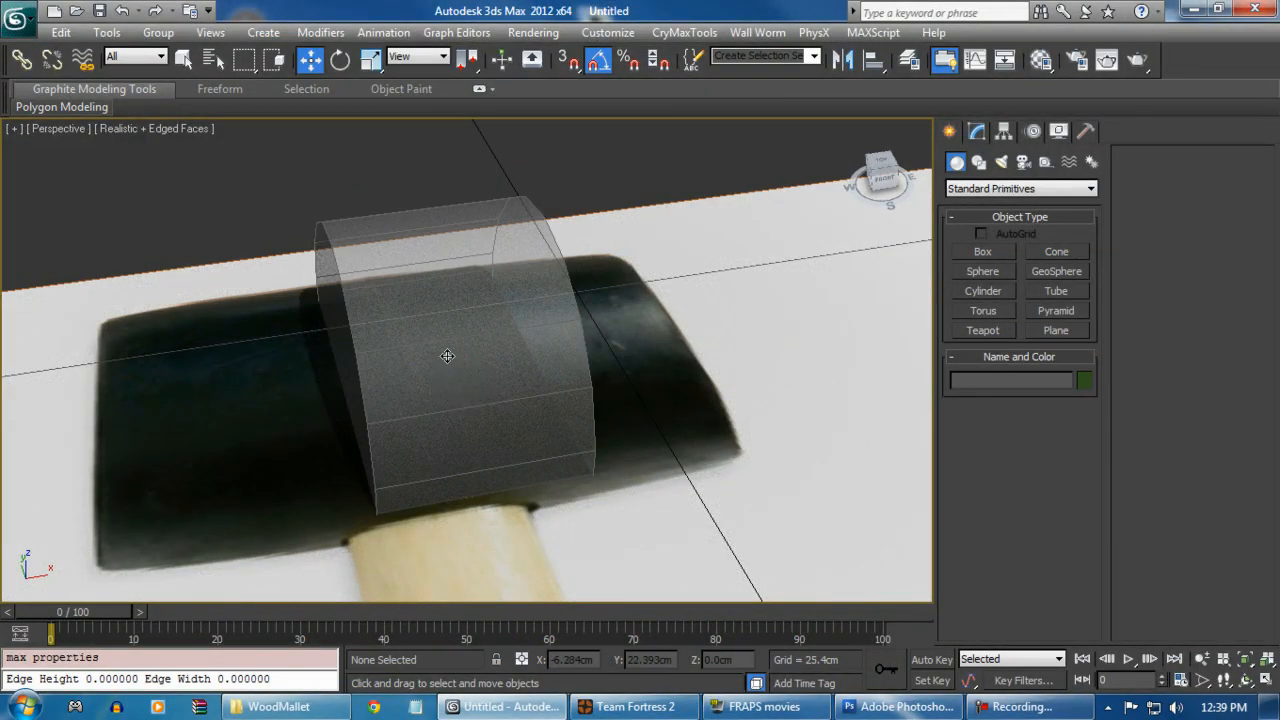
left_click(447, 356)
middle_click_drag(460, 467, 465, 467, "alt")
middle_click_drag(428, 476, 400, 460, "alt")
left_click_drag(463, 383, 400, 402)
middle_click_drag(483, 525, 457, 437, "alt")
right_click(412, 383)
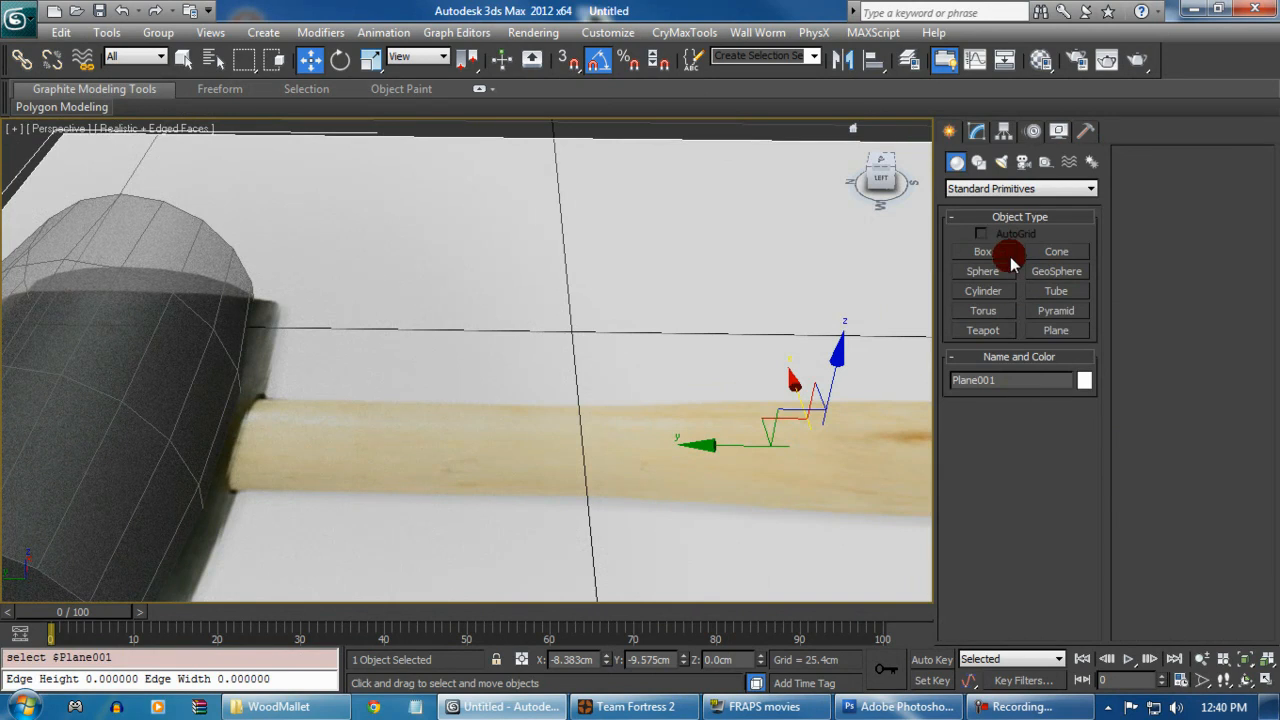
Step: Draw a box about 6.8 cm long, 5.5 cm wide and 0.9 cm high where the handle meets the head
left_click(983, 252)
middle_click_drag(520, 400, 470, 330, "alt")
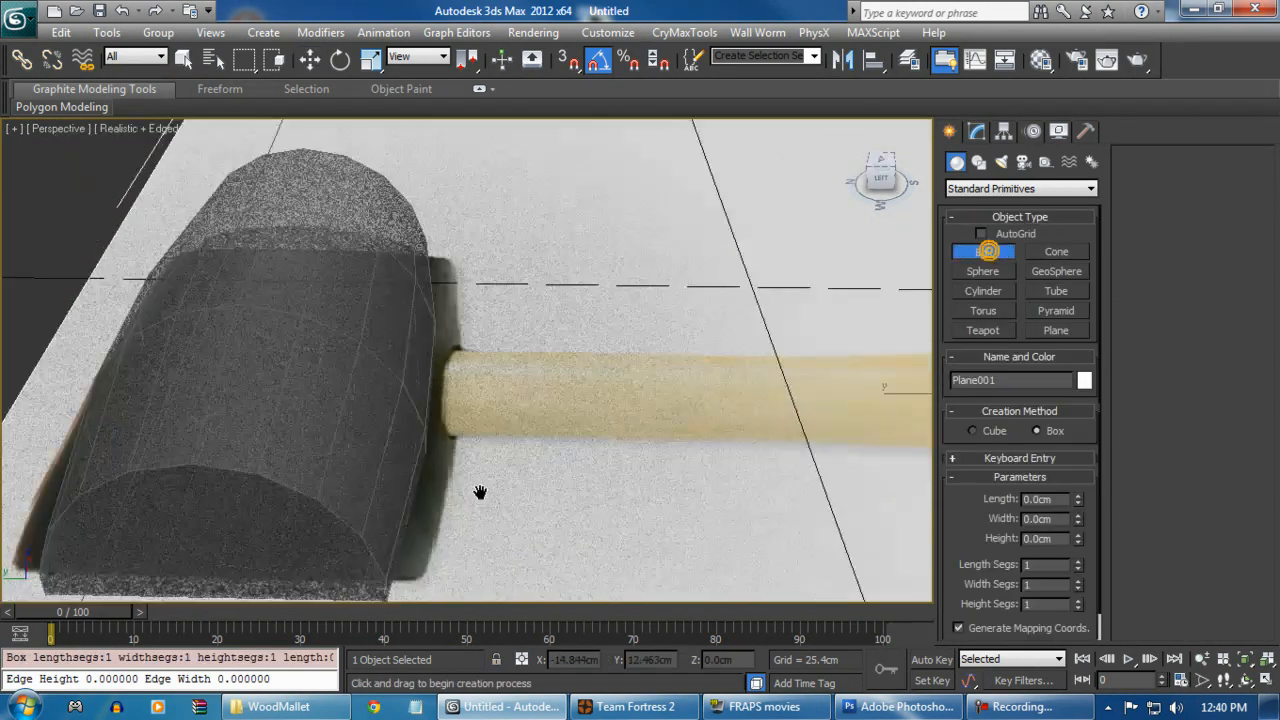
left_click_drag(456, 318, 602, 398)
scroll(628, 417, "up", 3)
middle_click_drag(628, 417, 526, 466, "alt")
scroll(543, 489, "down", 3)
scroll(526, 466, "up", 3)
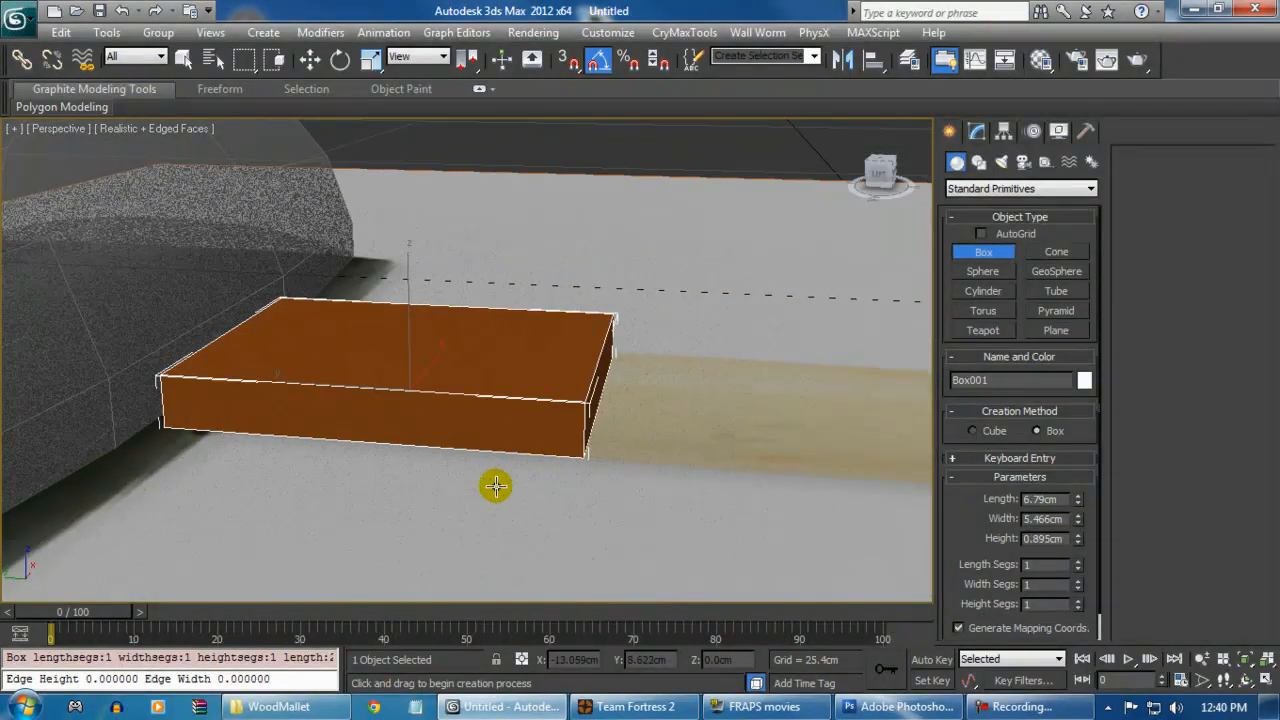
right_click(534, 387)
Step: Make the handle box see-through so the reference image shows beneath it
right_click(544, 385)
left_click(641, 497)
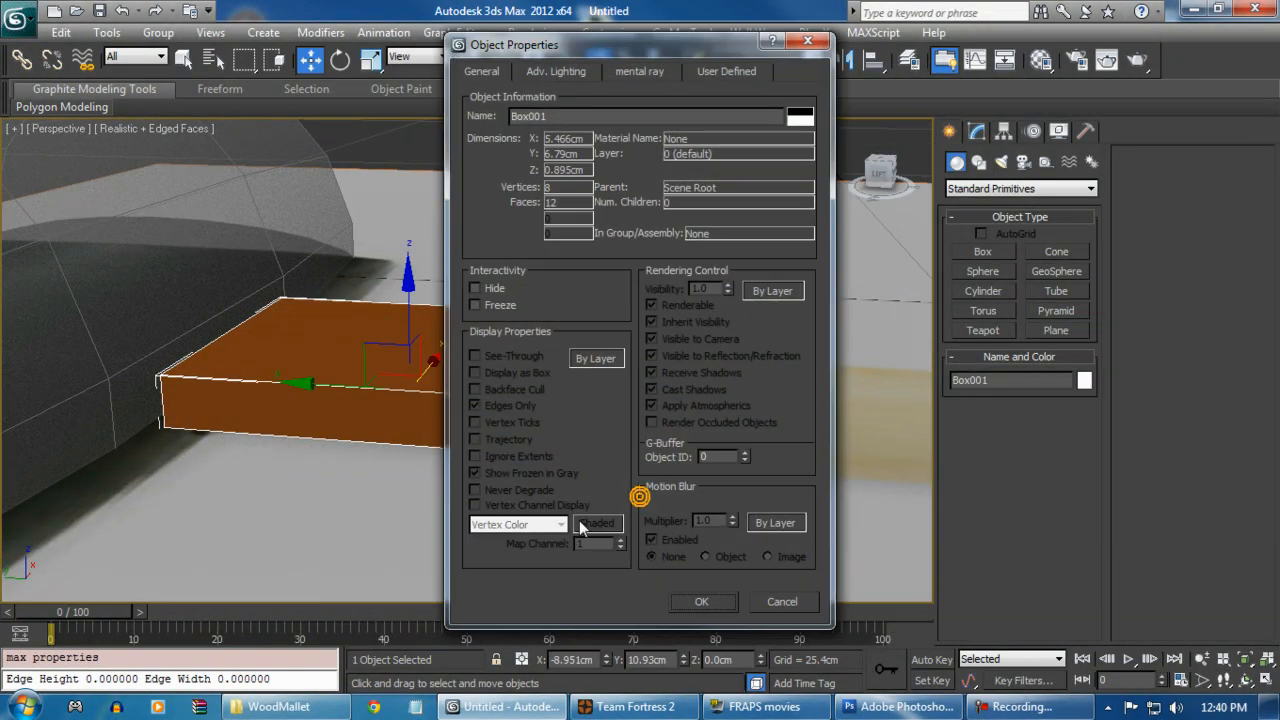
left_click(701, 601)
key("alt+x")
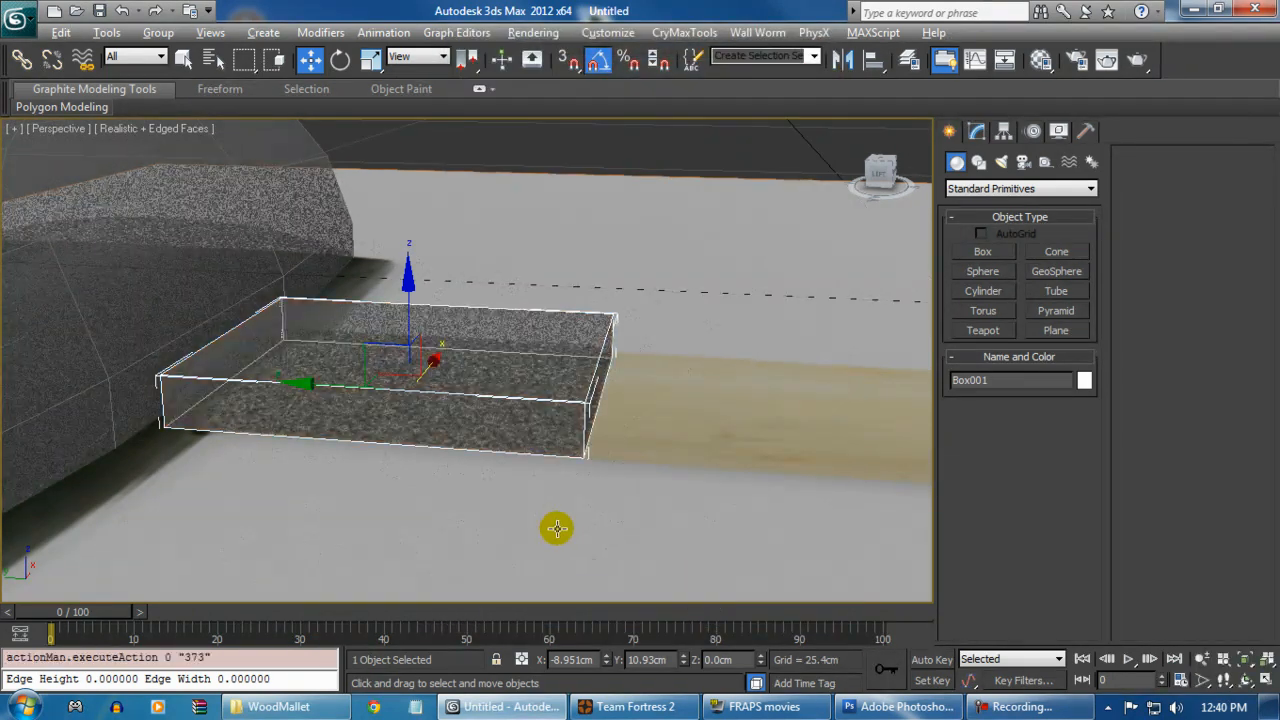
Step: Add an Edit Poly modifier to the handle box
middle_click_drag(539, 501, 511, 450, "alt")
right_click(484, 424)
mouse_move(587, 600)
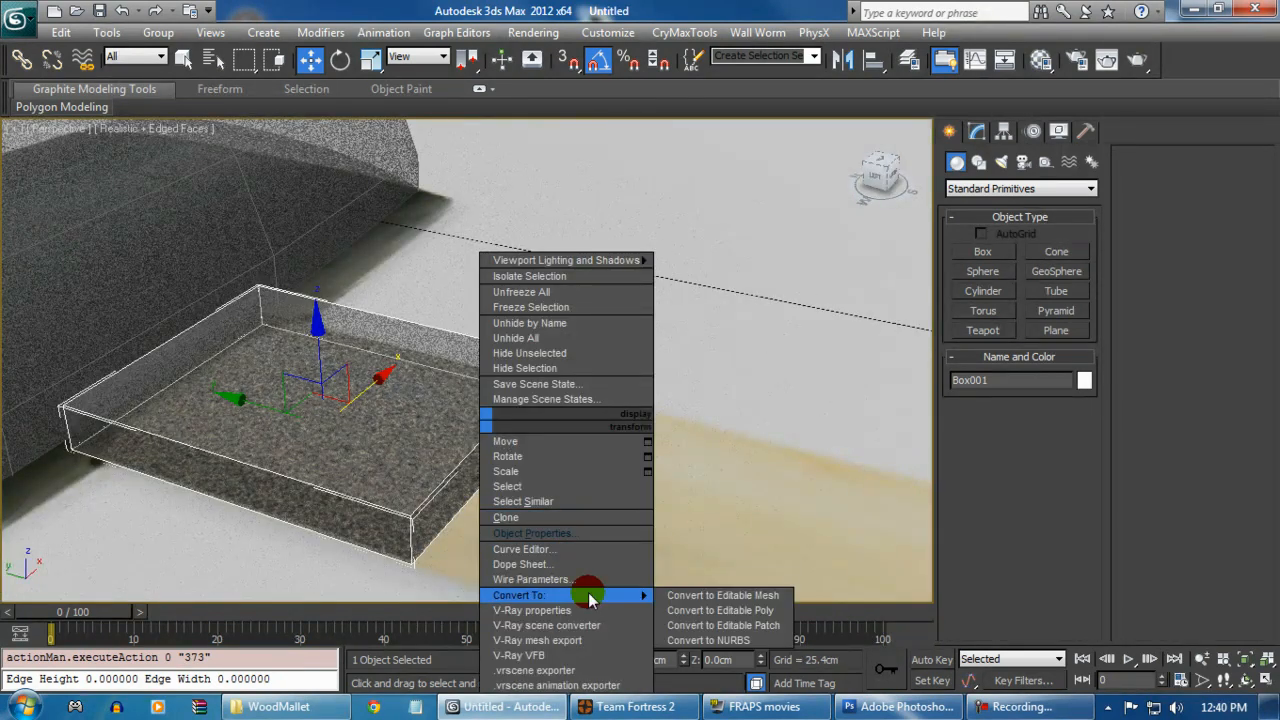
left_click(983, 137)
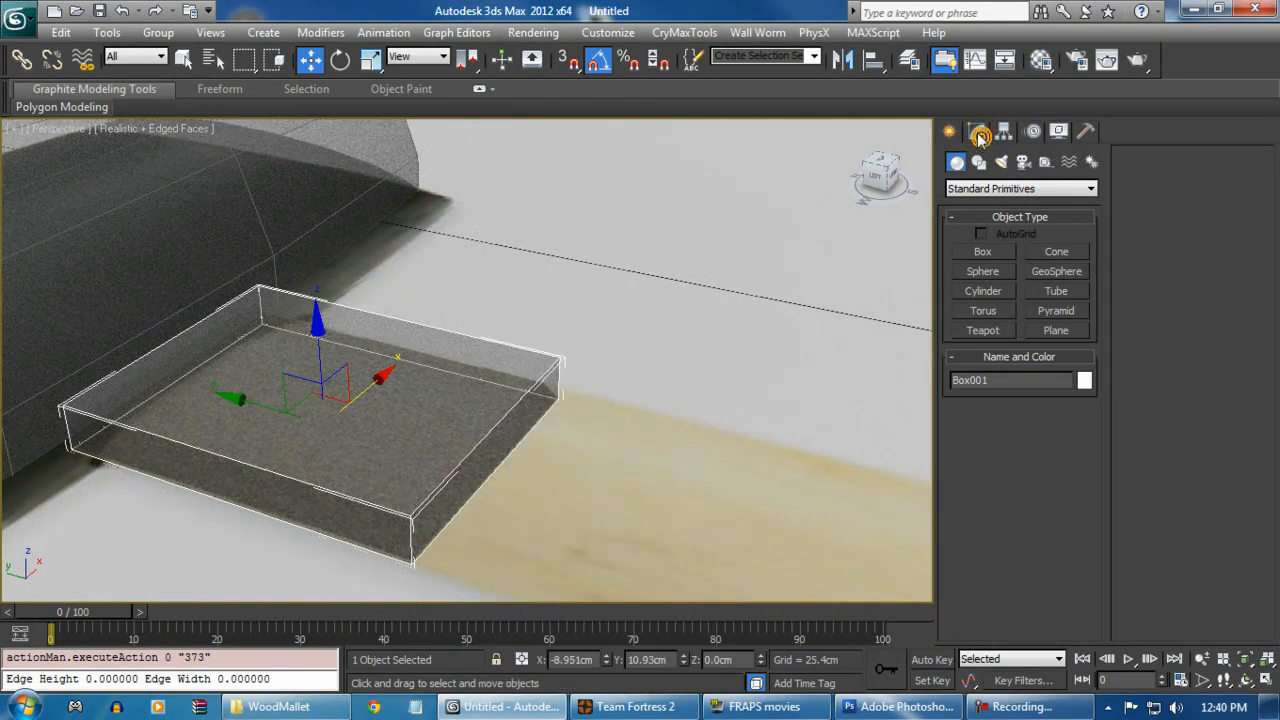
left_click(977, 131)
middle_click_drag(770, 400, 791, 414, "alt")
left_click(1000, 340)
left_click(534, 423)
left_click(506, 418)
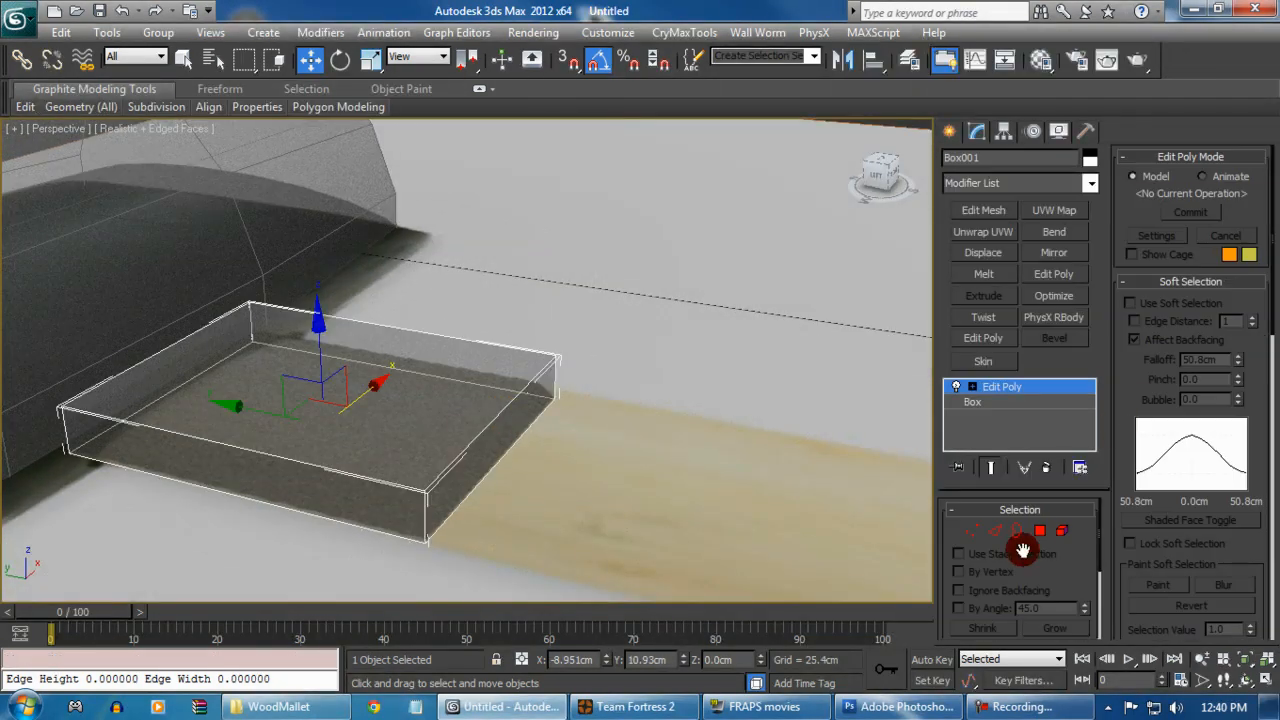
Step: Select the face of the handle box farthest from the head and extrude it about 7.7 cm along the handle
left_click(1040, 531)
left_click(300, 470)
left_click(1012, 211)
left_click(1181, 325)
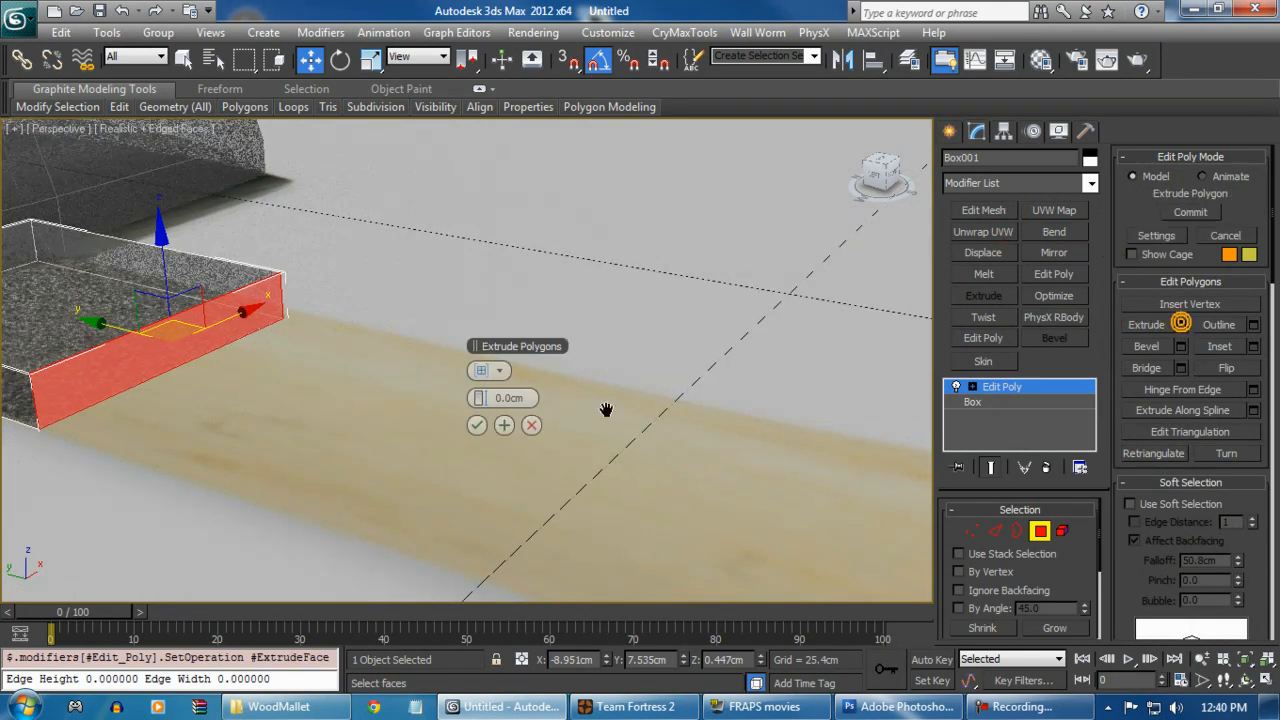
scroll(600, 410, "down", 5)
mouse_move(483, 398)
left_mouse_down()
mouse_move(528, 401)
mouse_move(494, 402)
left_mouse_up()
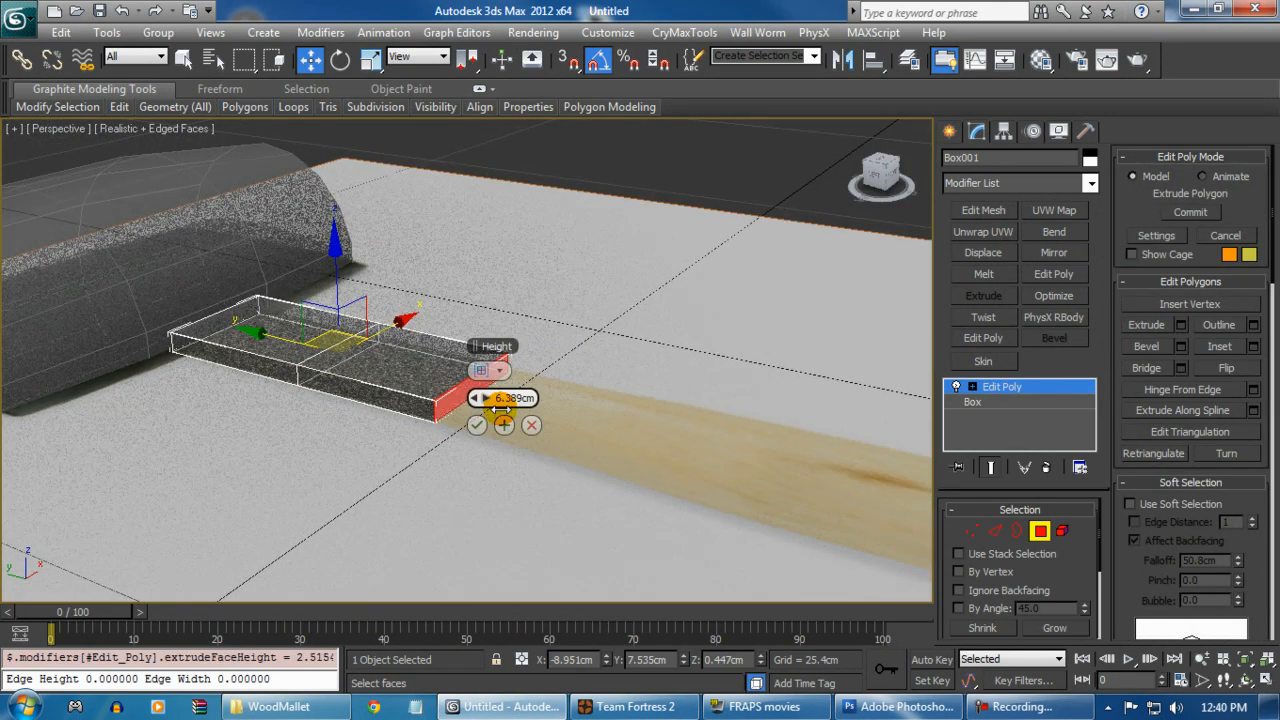
left_click(478, 425)
Step: Extrude the handle's end face three more times by the same distance, following the reference handle
left_click(1181, 326)
left_click(478, 425)
middle_click_drag(886, 530, 614, 455)
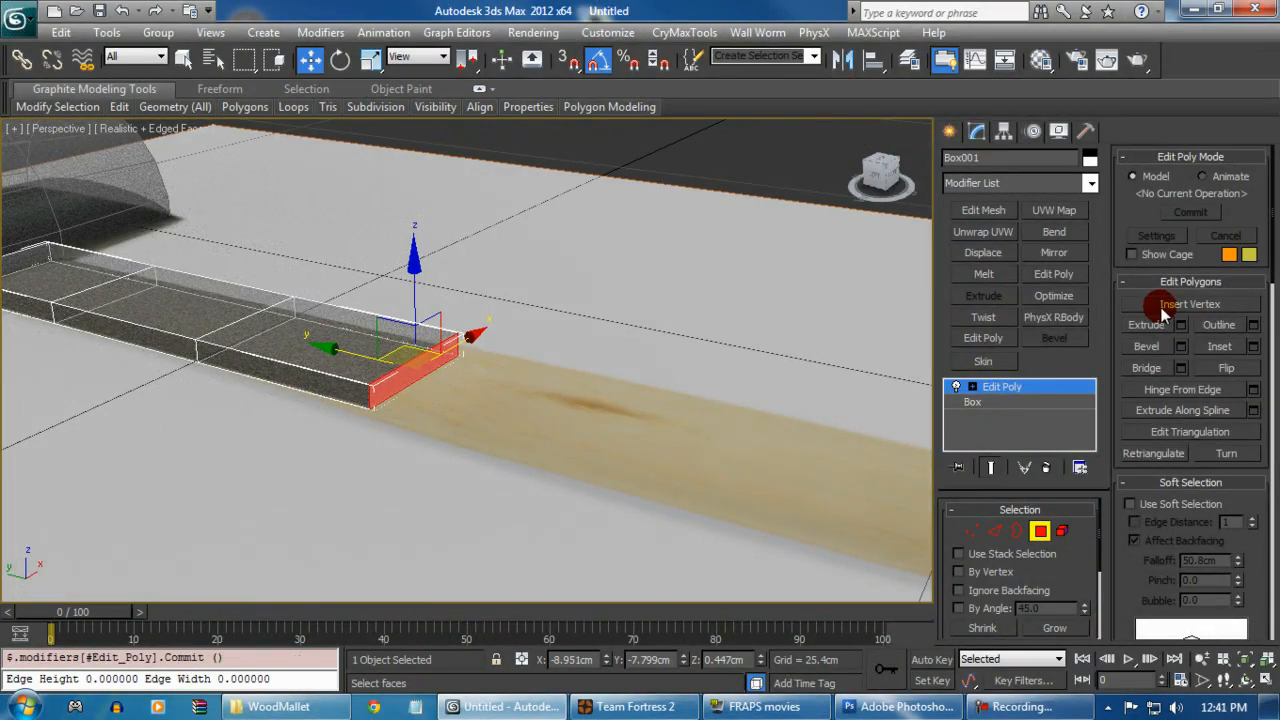
middle_click_drag(760, 420, 811, 363, "alt")
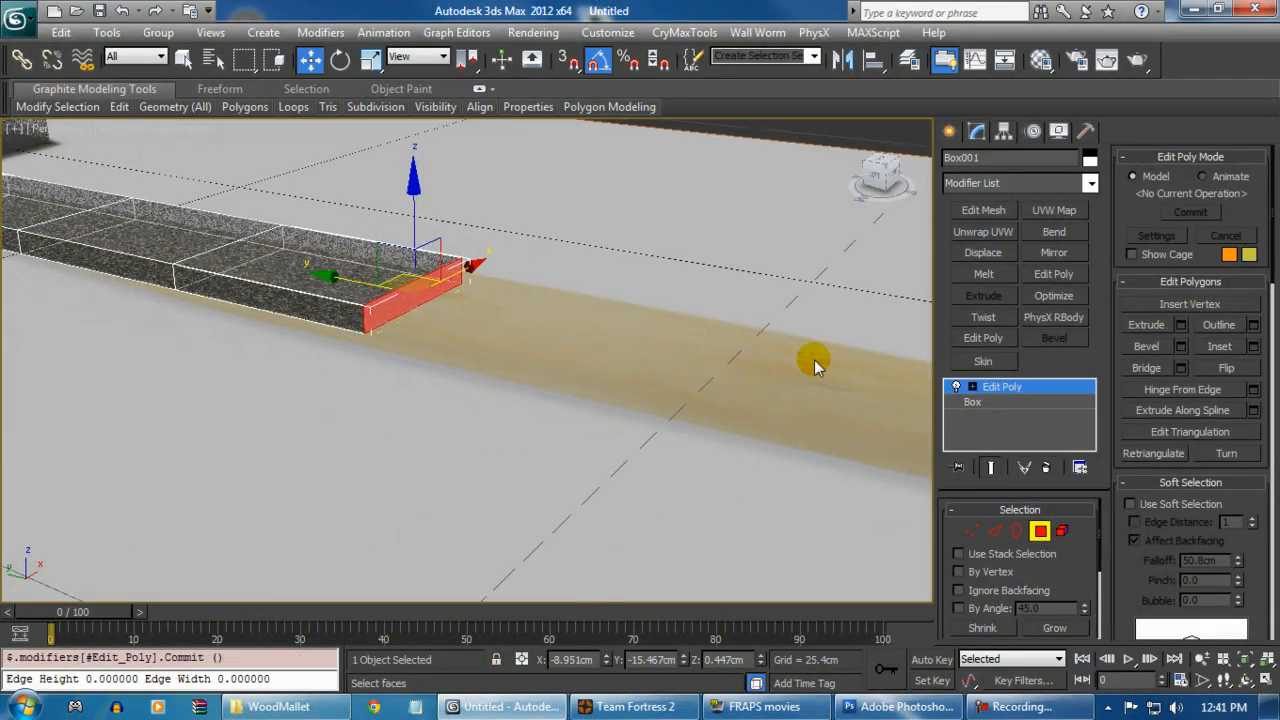
left_click(1181, 325)
left_click(500, 397)
left_click(478, 425)
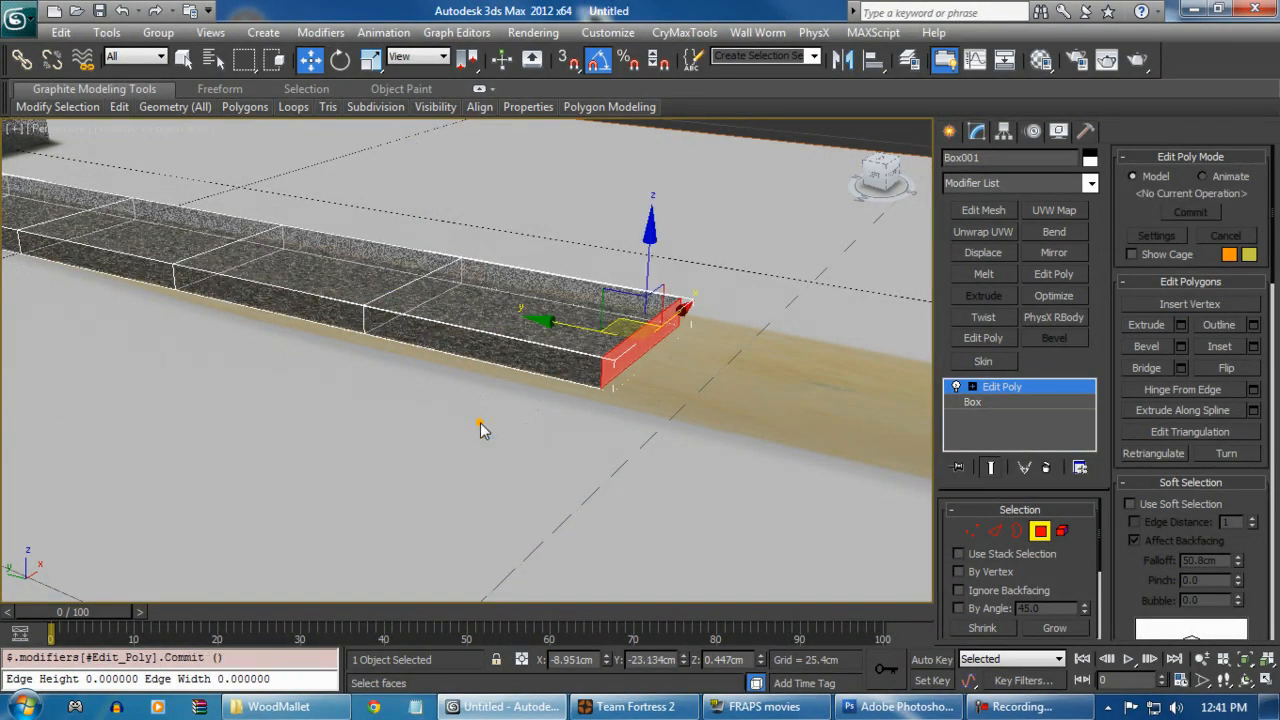
Step: Move the end face further along the reference handle, then extrude it once more to reach the tip
scroll(594, 429, "up", 3)
scroll(657, 423, "down", 5)
scroll(363, 407, "up", 2)
left_click_drag(291, 337, 766, 414)
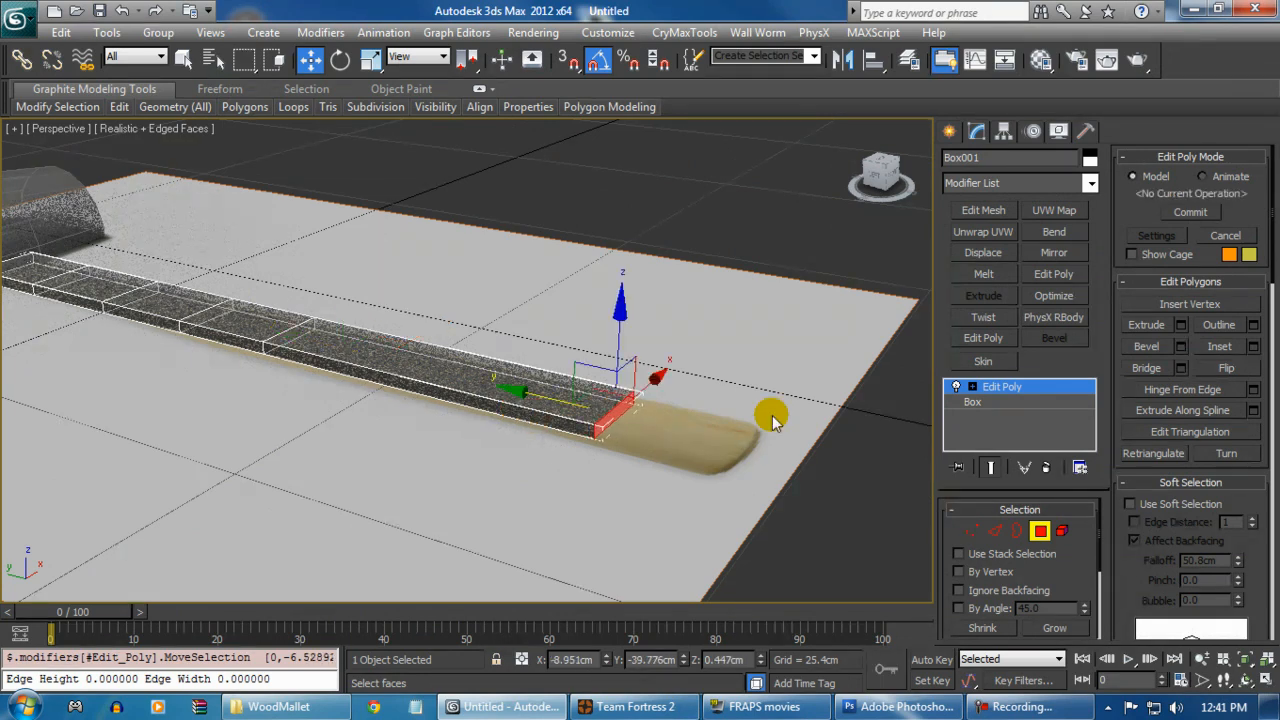
left_click(1181, 326)
left_click(478, 427)
Step: Slice the handle horizontally at mid-height with a slice plane at about Z 0.41 cm, working from the front view
middle_click_drag(482, 404, 697, 437)
scroll(834, 480, "up", 5)
key("f")
key("z")
middle_click_drag(630, 415, 511, 237)
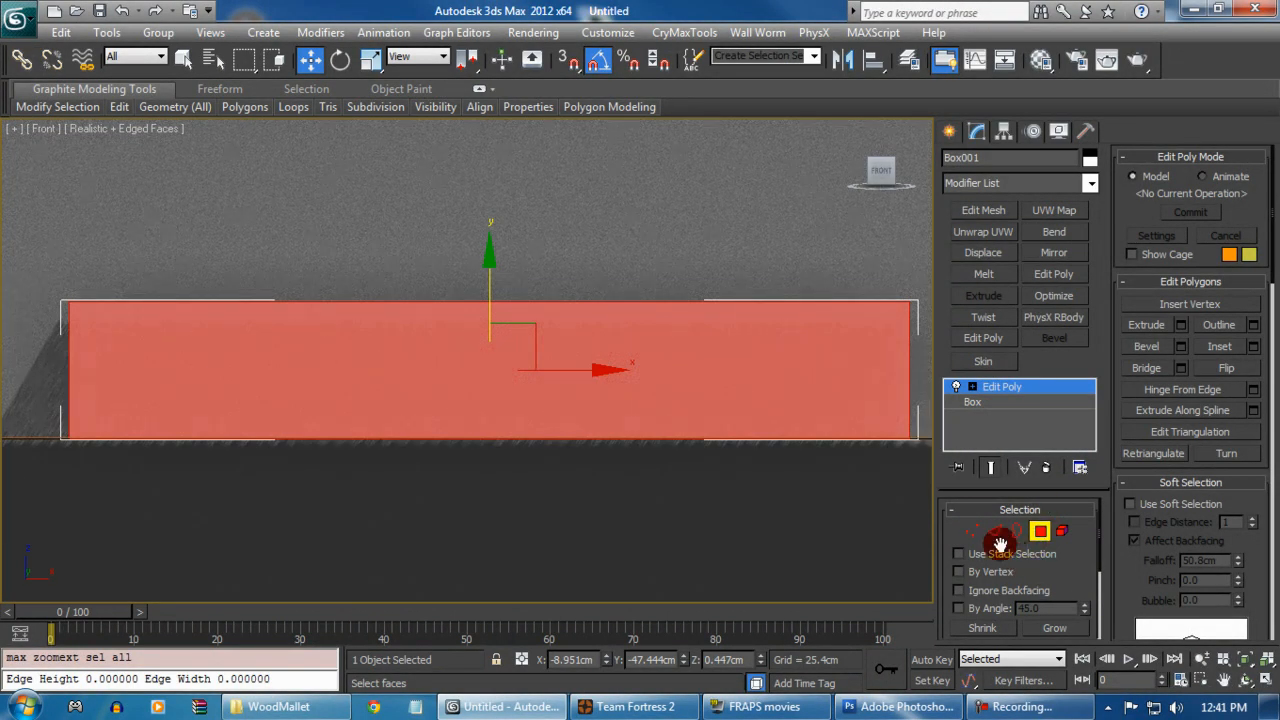
left_click(1000, 540)
left_click(814, 391)
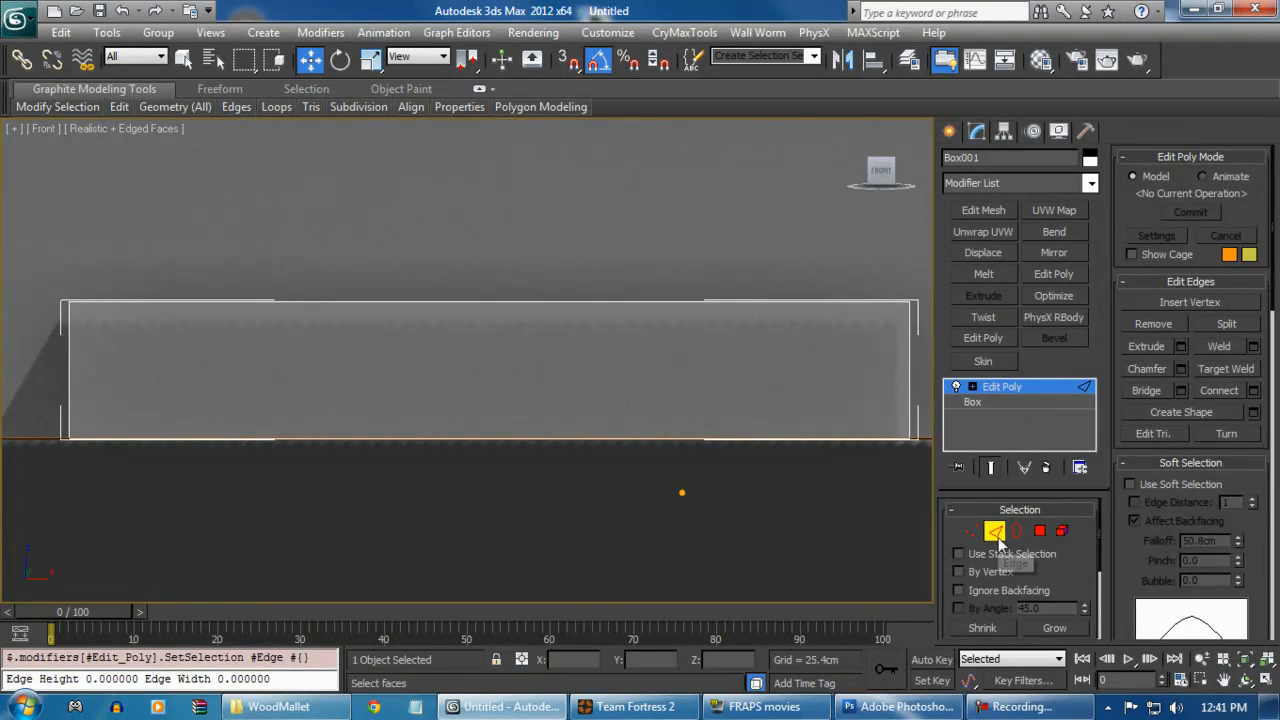
left_click(920, 373)
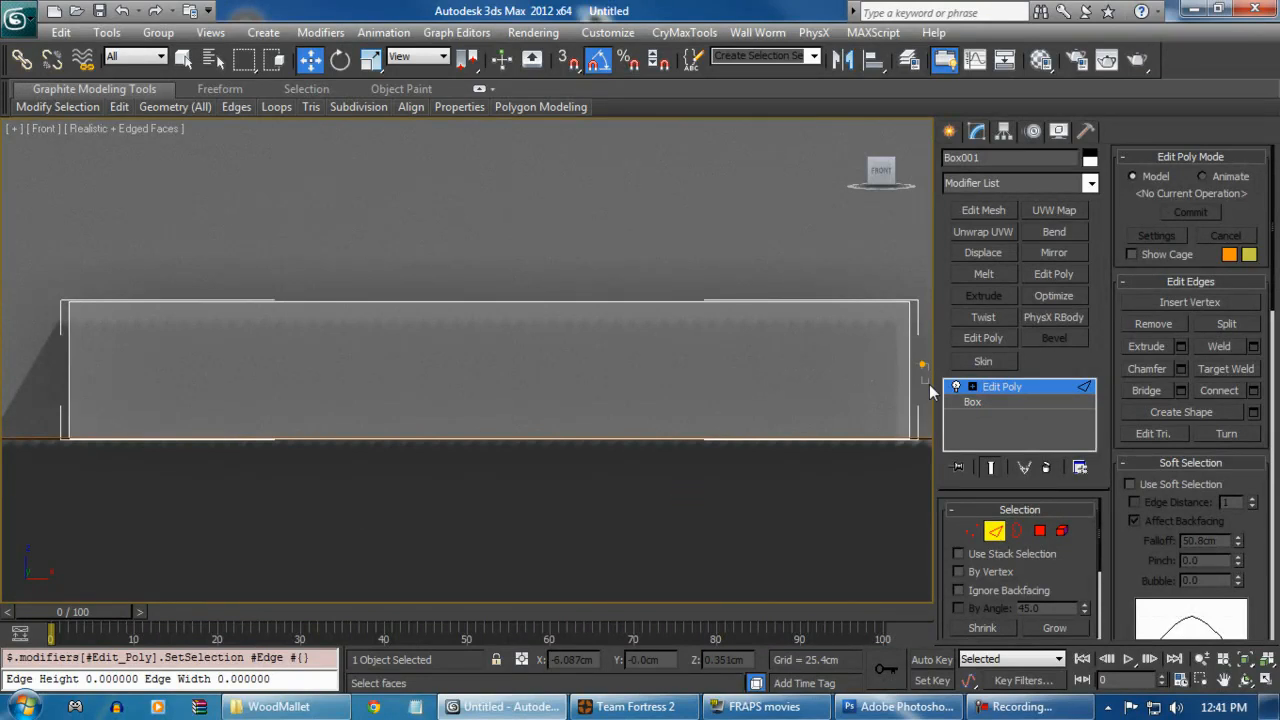
left_click(718, 390)
scroll(1119, 528, "down", 10)
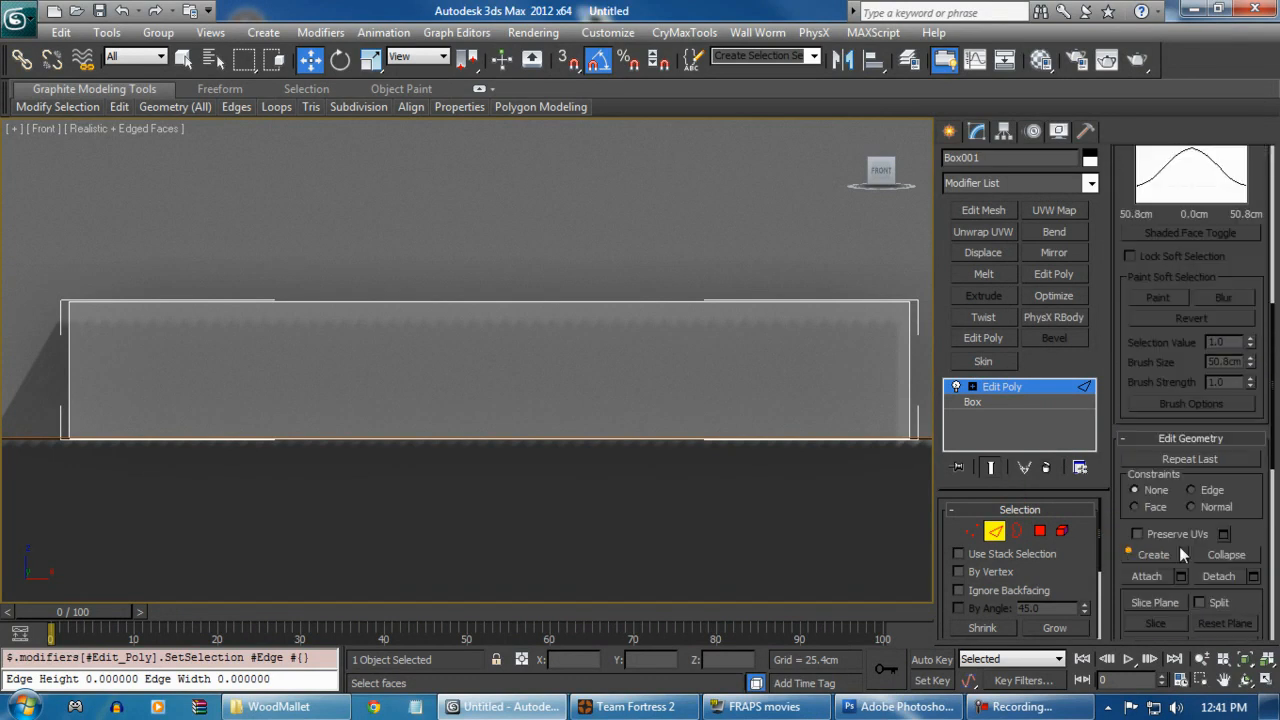
left_click(1155, 405)
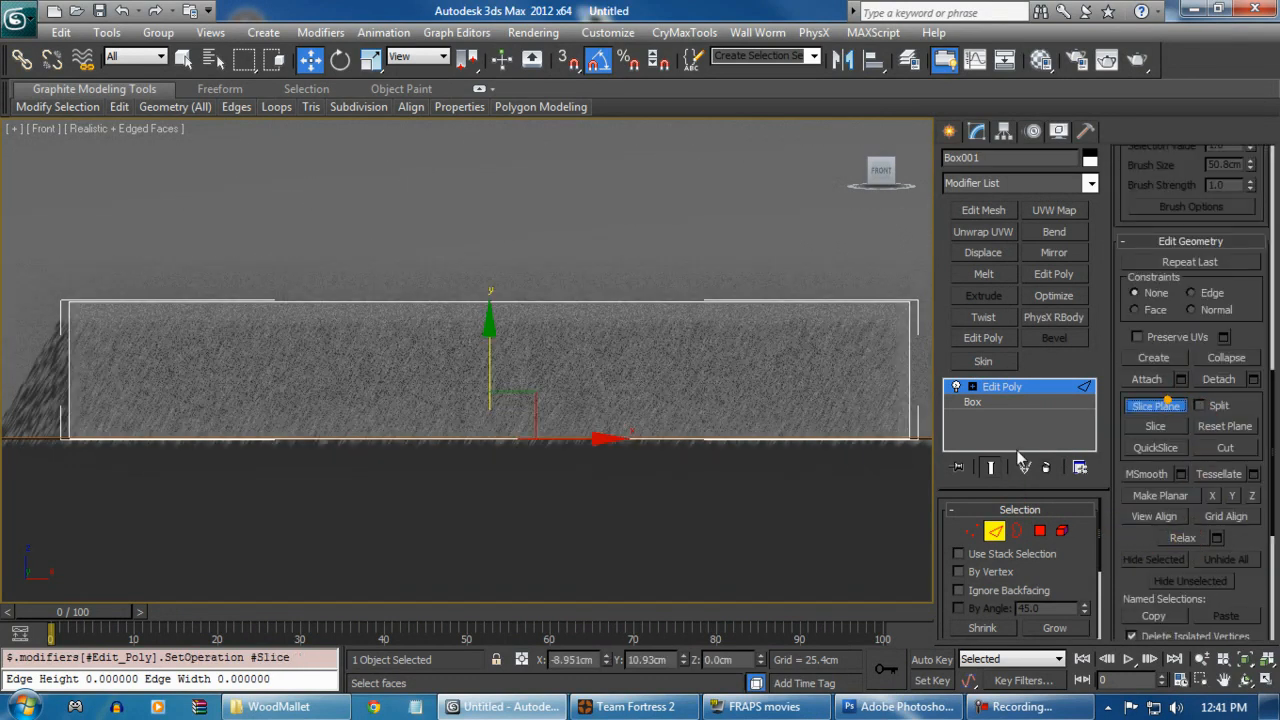
left_click(494, 301)
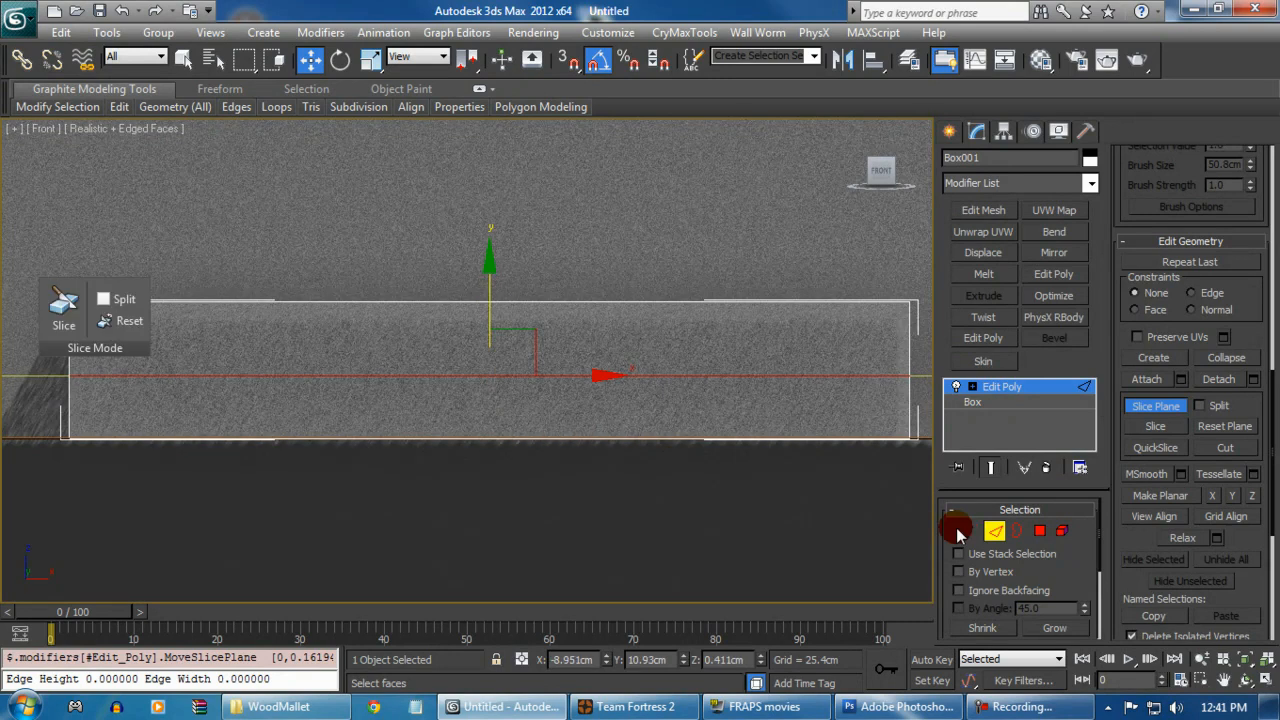
left_click(64, 305)
Step: Add two more horizontal slices to the handle, one above the middle cut and one below at about Z 0.22 cm
left_click_drag(480, 277, 488, 310)
left_click(63, 305)
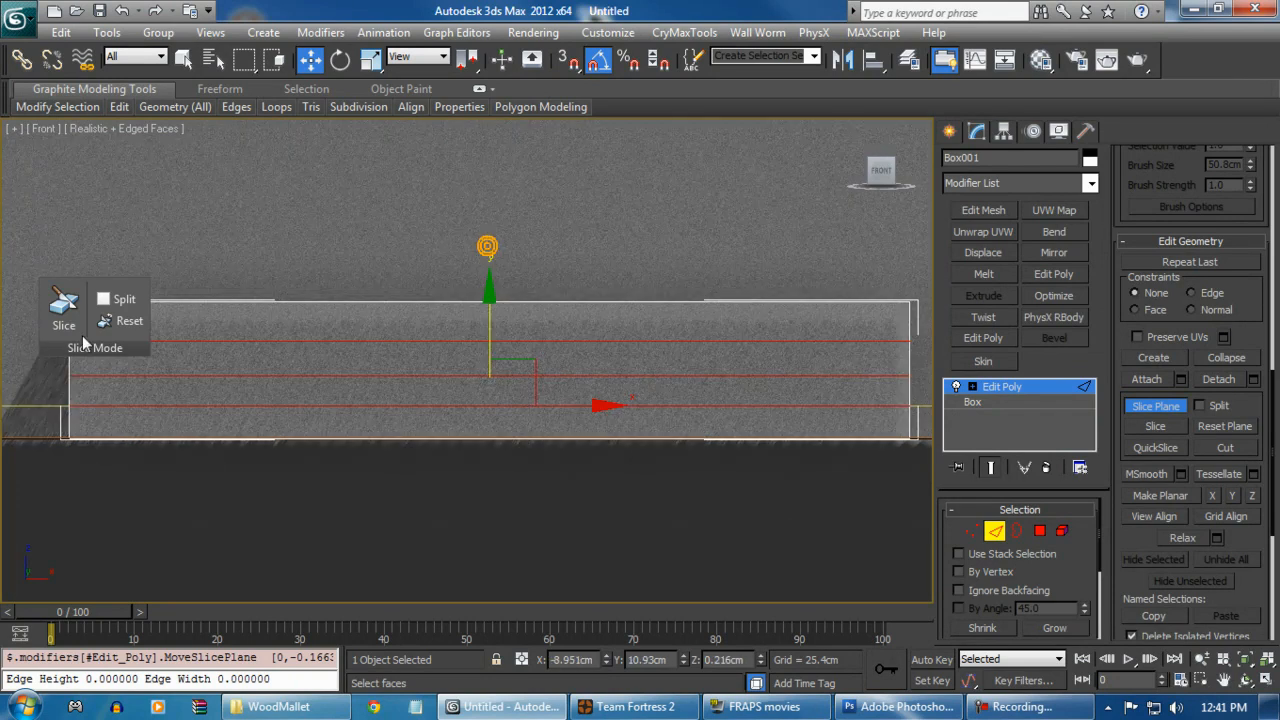
left_click(64, 305)
Step: Select the three inner vertex rows of the handle and scale them outward along X to bevel its sides
left_click(971, 531)
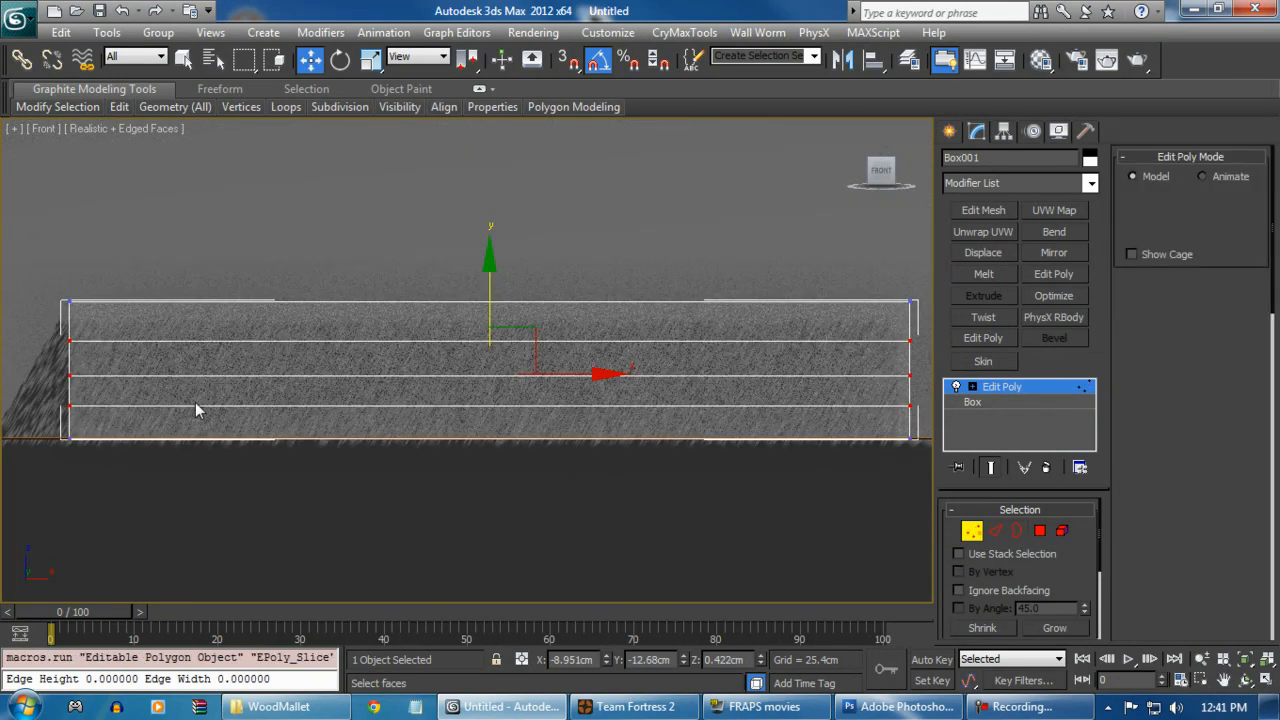
left_click_drag(40, 359, 912, 380)
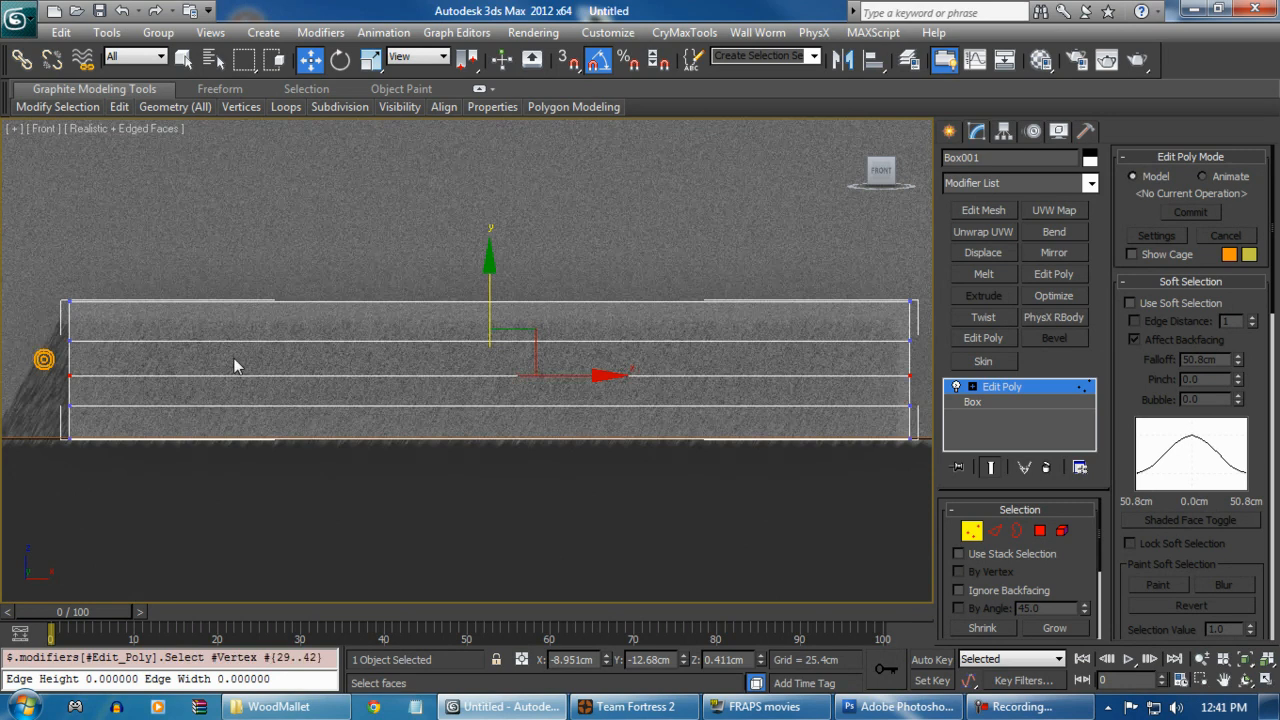
left_click(371, 59)
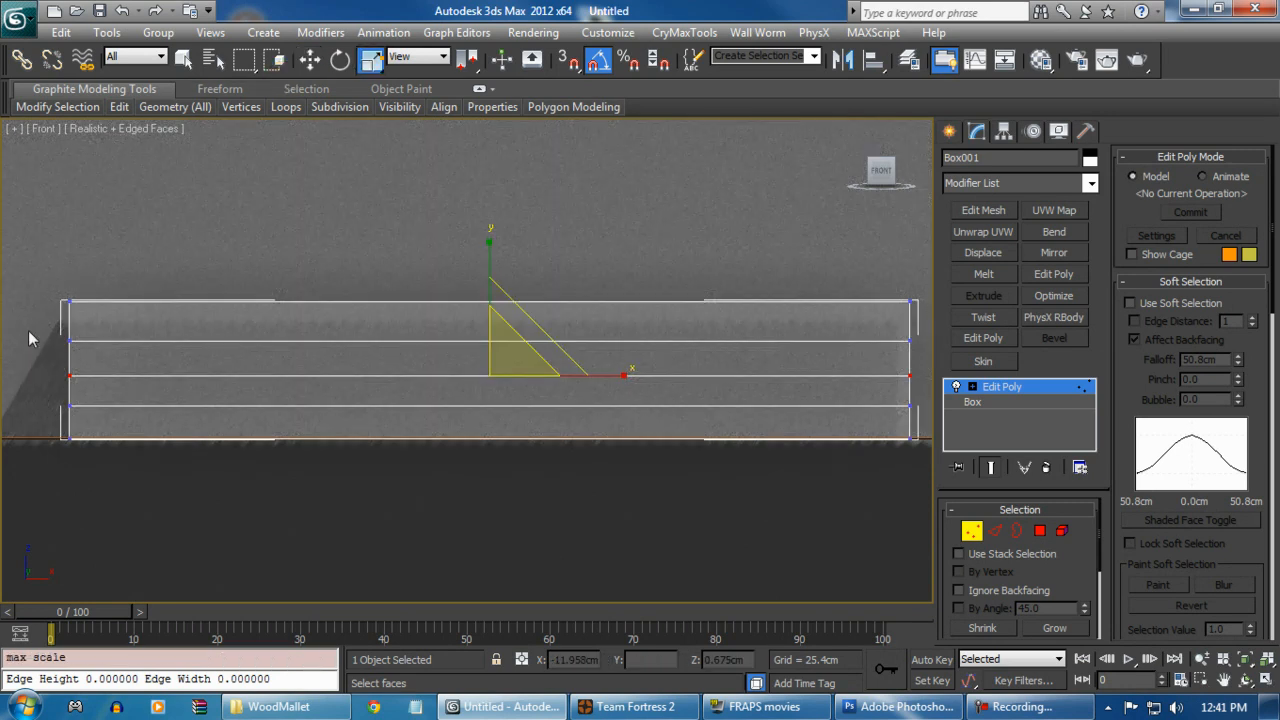
left_click_drag(614, 371, 611, 374)
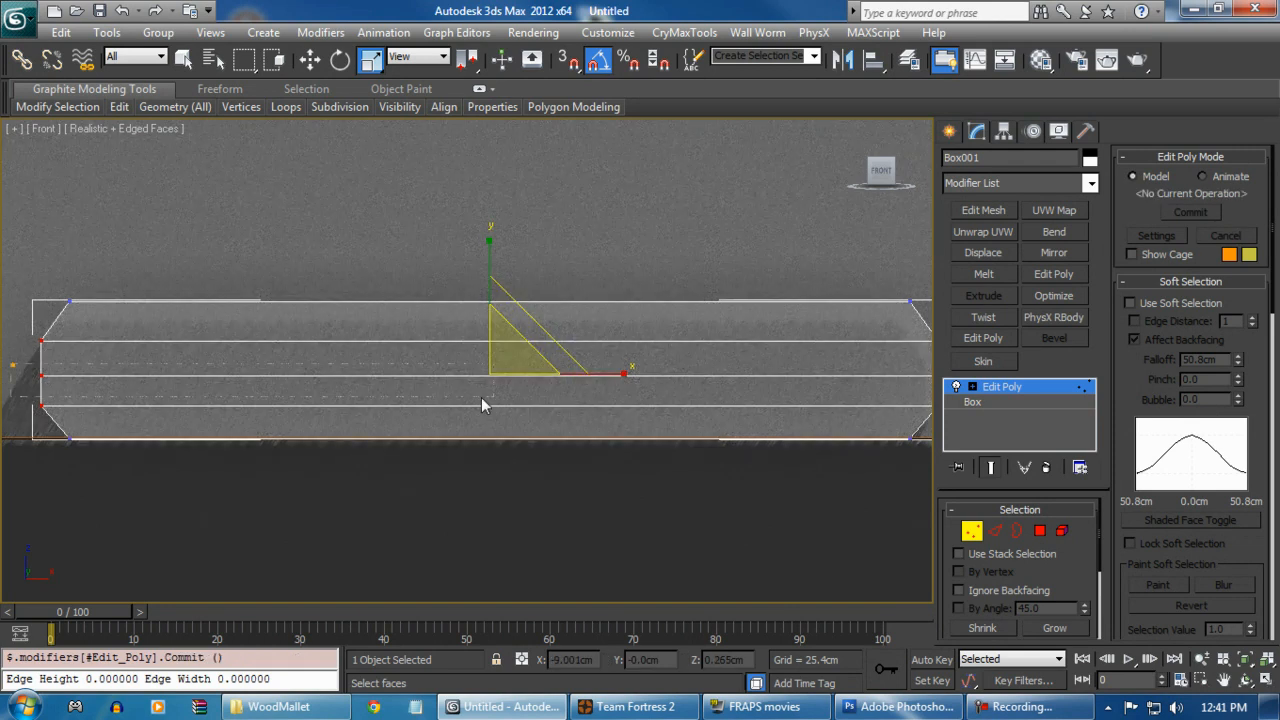
left_click_drag(20, 358, 62, 392)
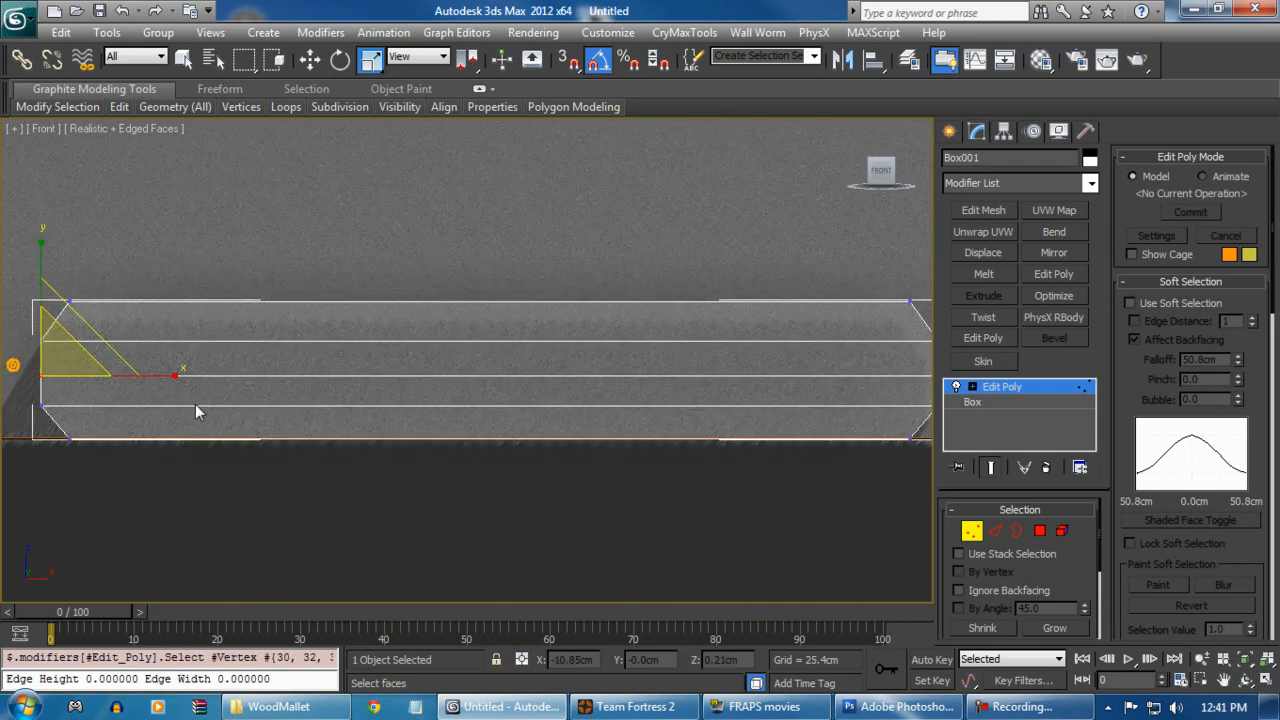
left_click_drag(157, 372, 371, 437)
key("ctrl+z")
key("ctrl+z")
Step: Scale the middle vertex row slightly further outward along X to round the handle's sides, and leave vertex editing
middle_click_drag(459, 478, 558, 483)
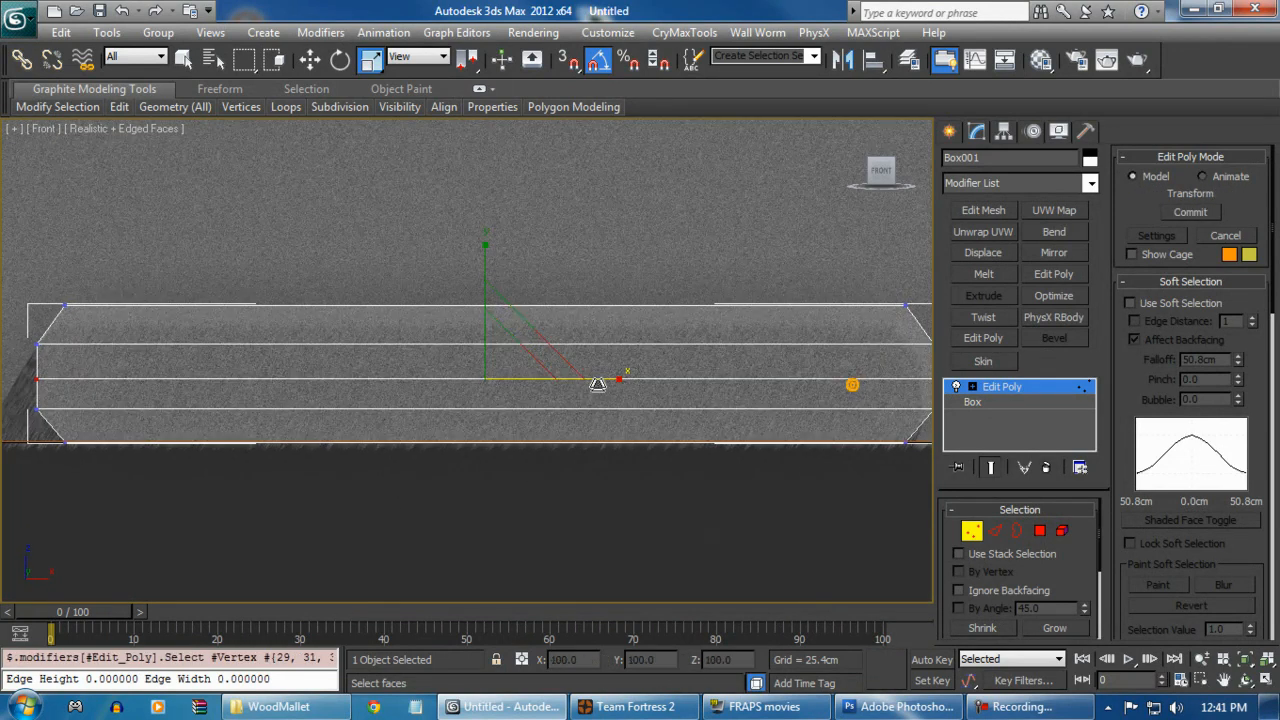
left_click_drag(606, 381, 608, 383)
scroll(586, 449, "down", 2)
middle_click_drag(586, 449, 461, 450)
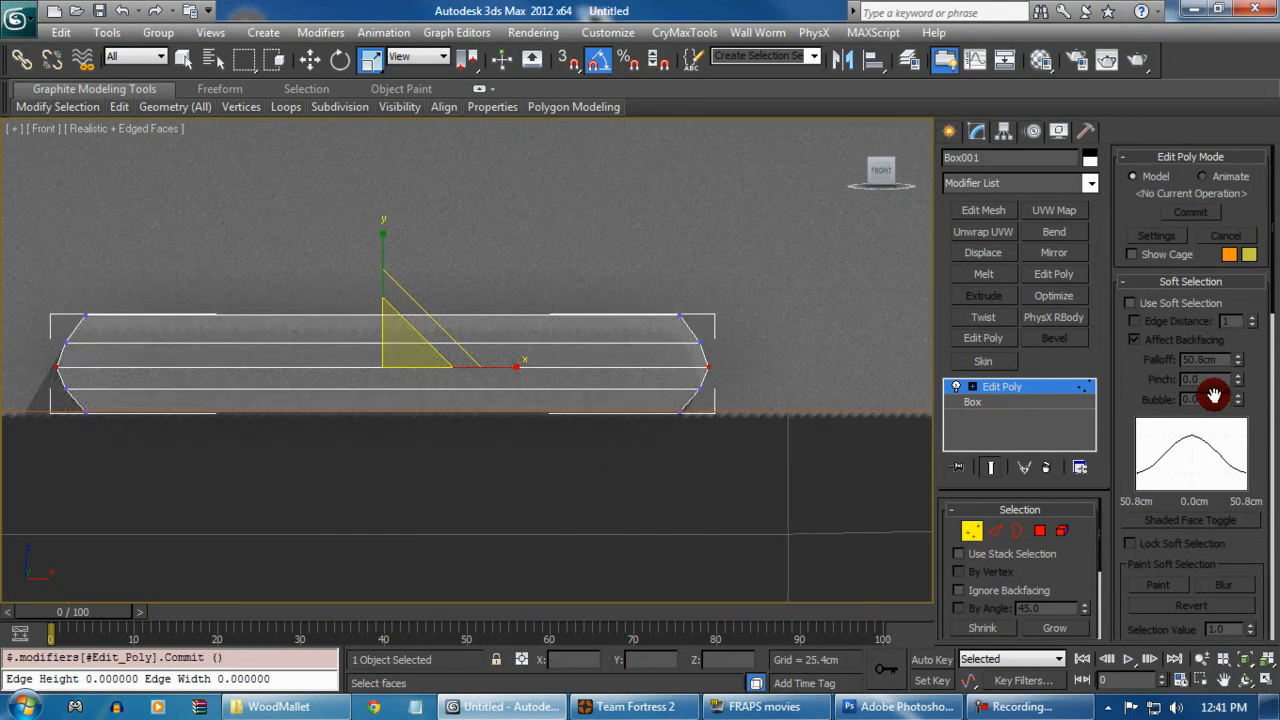
left_click(973, 531)
Step: Turn off the see-through display for both the handle and the hammer head in the perspective view
key("p")
middle_click_drag(553, 500, 606, 480, "alt")
key("4")
left_click(286, 280)
middle_click_drag(286, 280, 605, 423, "alt")
key("alt+x")
scroll(646, 415, "down", 5)
left_click(713, 221)
scroll(713, 221, "up", 5)
middle_click_drag(590, 548, 330, 278, "alt")
left_click(600, 429)
key("z")
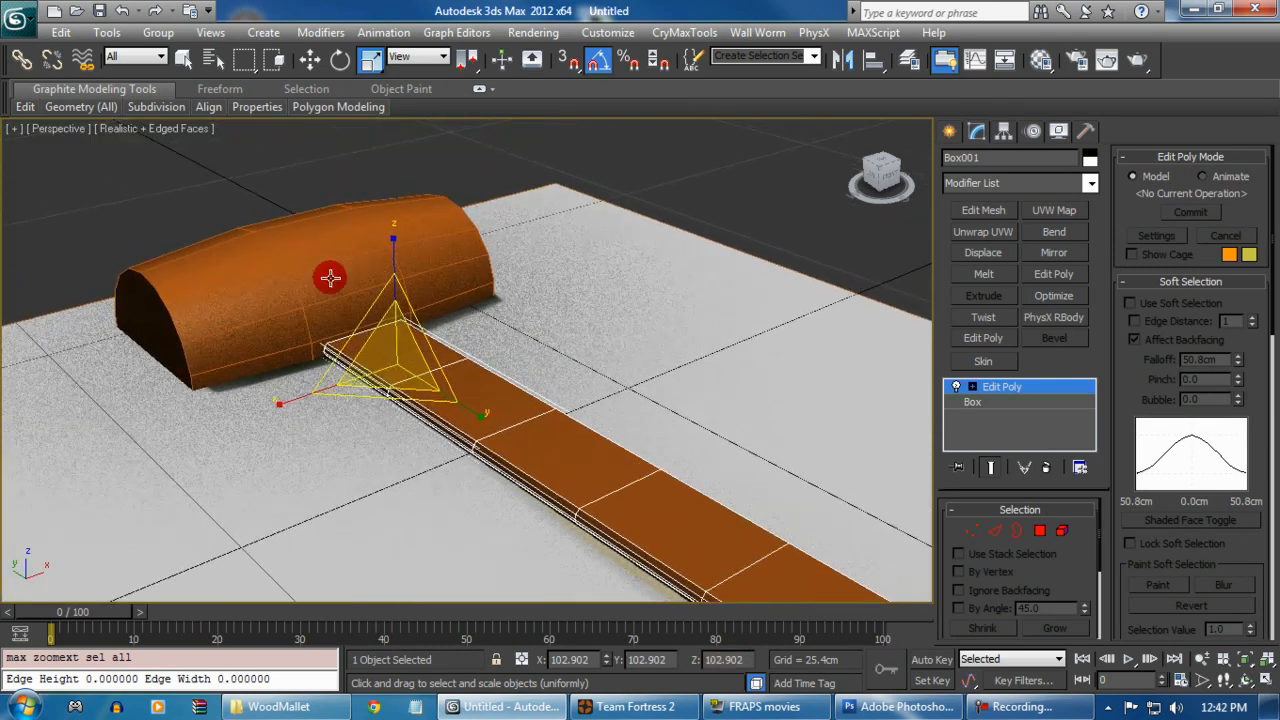
Step: Toggle the Shadows option in the viewport's lighting settings
left_click(160, 129)
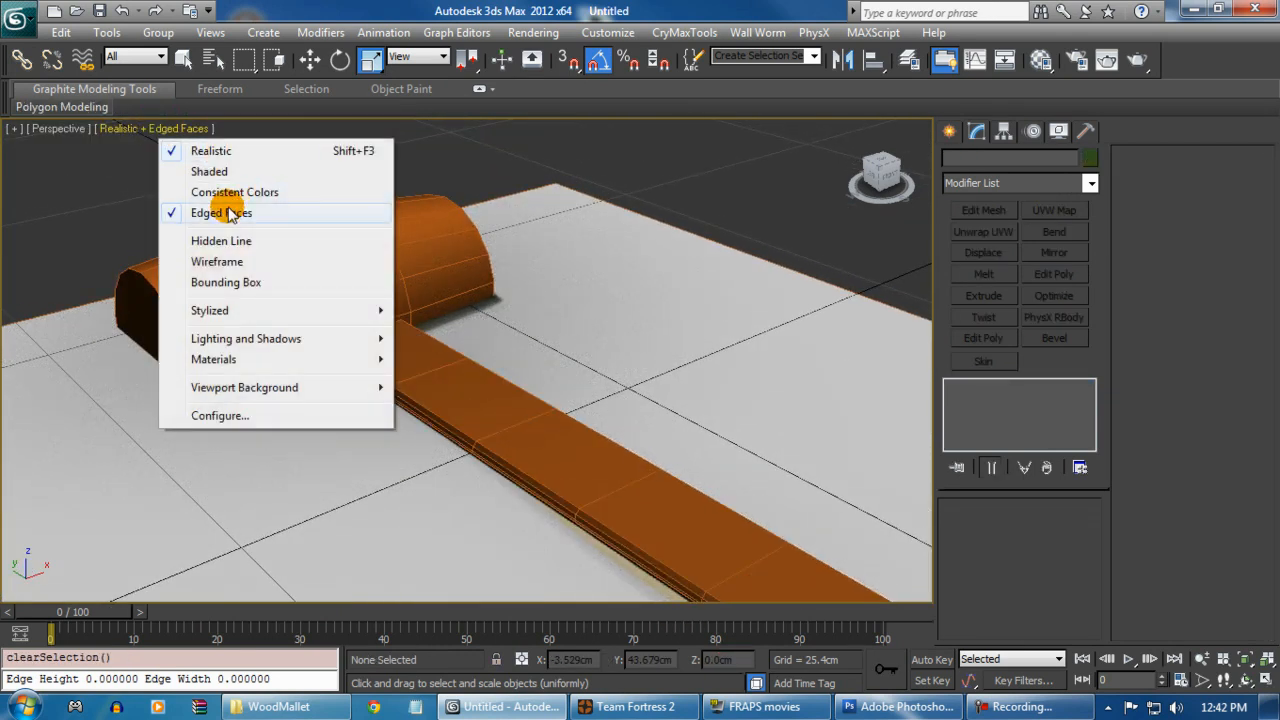
left_click(224, 156)
right_click(153, 121)
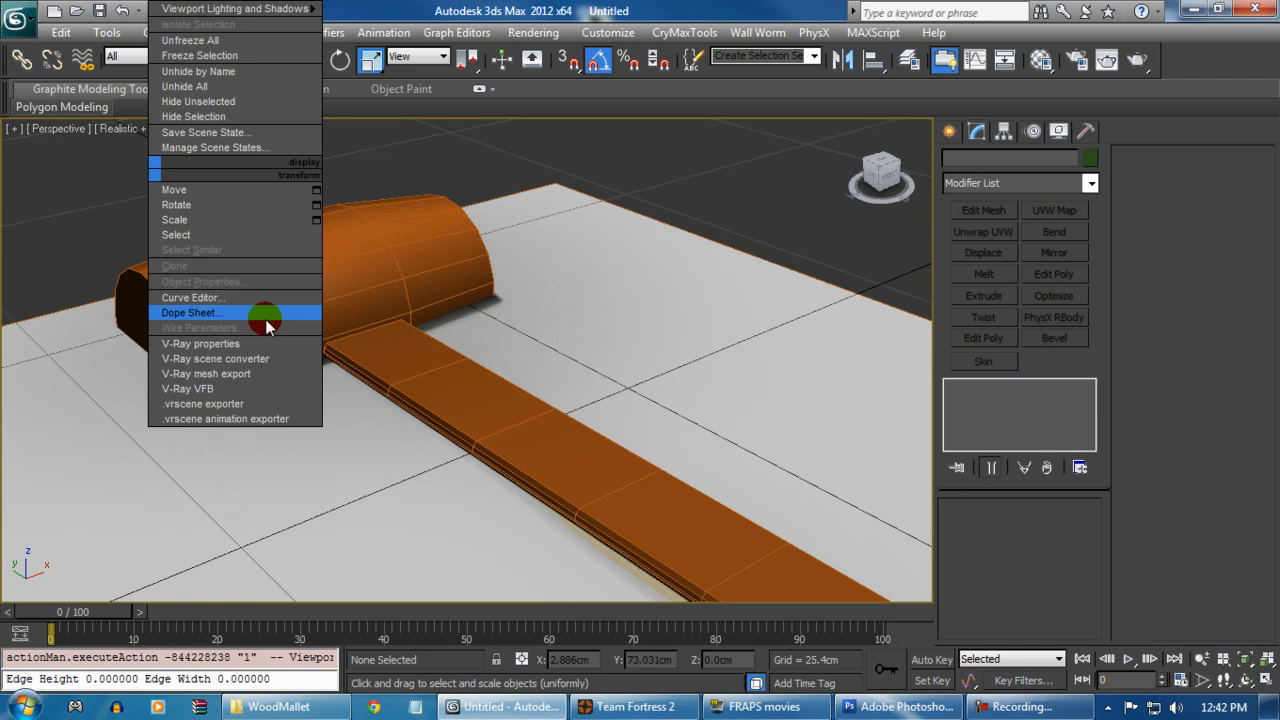
key("Escape")
left_click(160, 129)
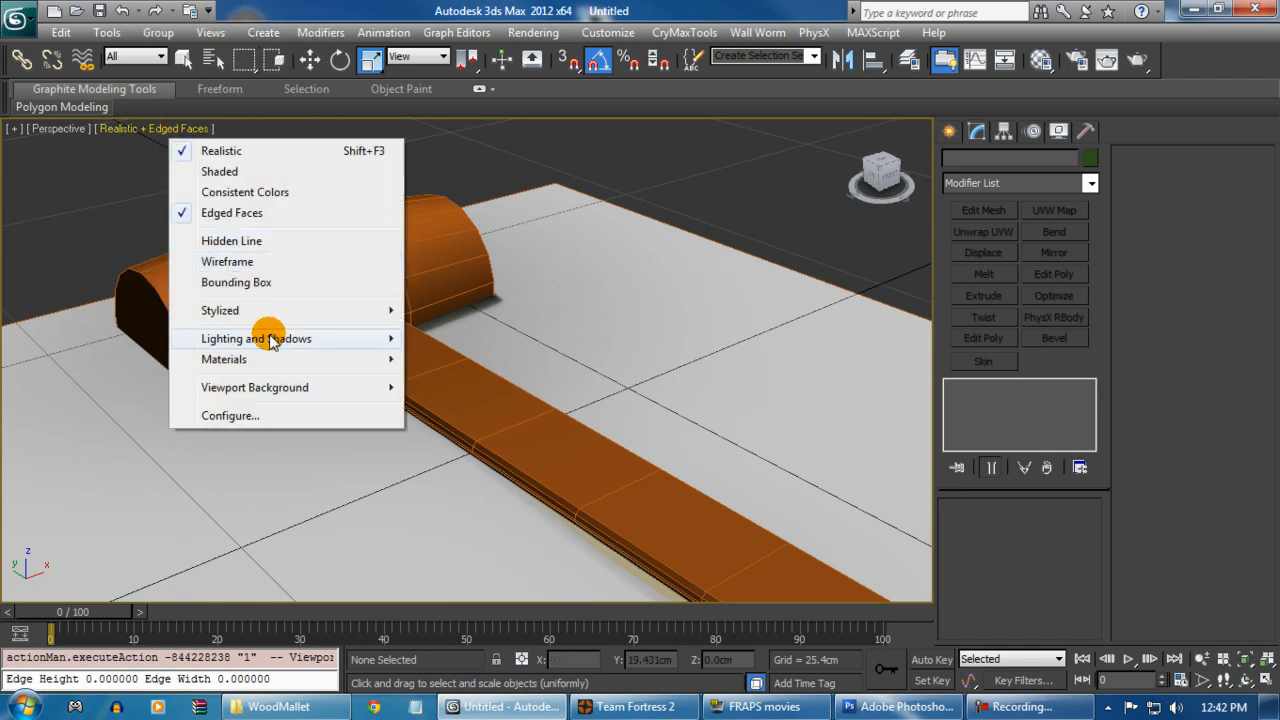
left_click(455, 408)
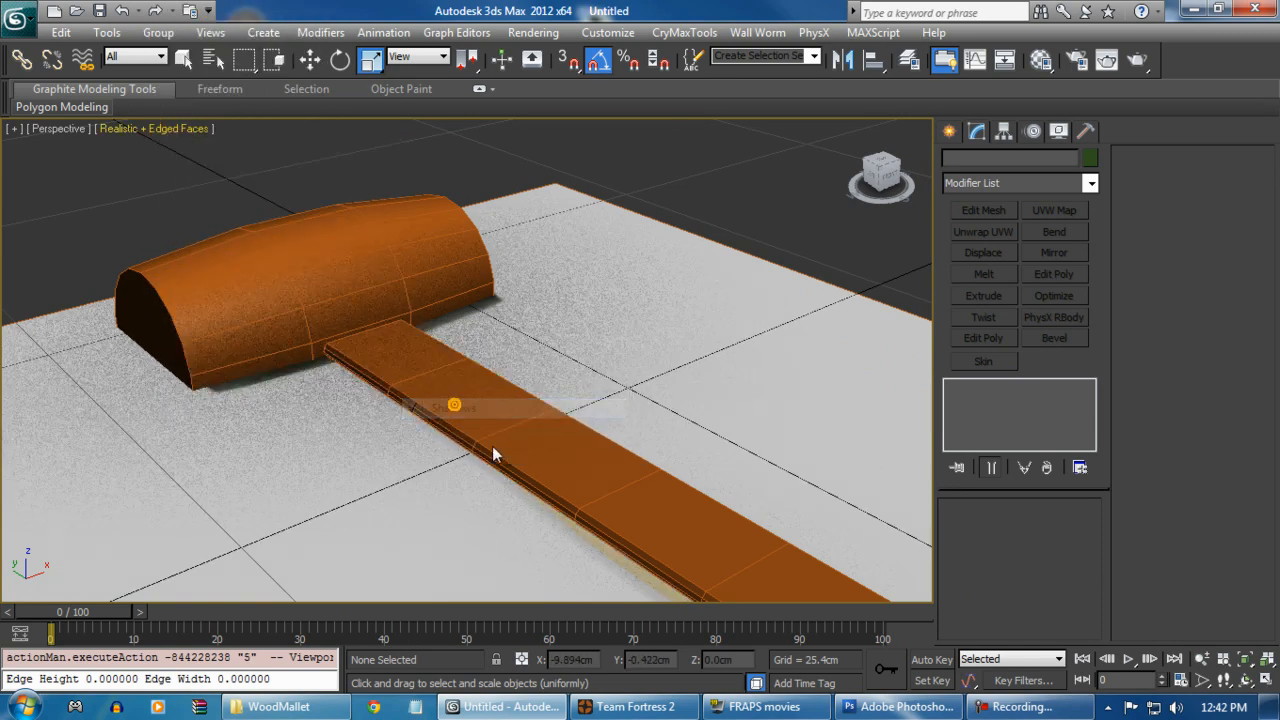
Step: Shift the hammer head about 0.7 cm along X in the top view to match the reference, undoing the trial shift along Y
left_click(491, 223)
key("t")
key("z")
scroll(470, 404, "down", 5)
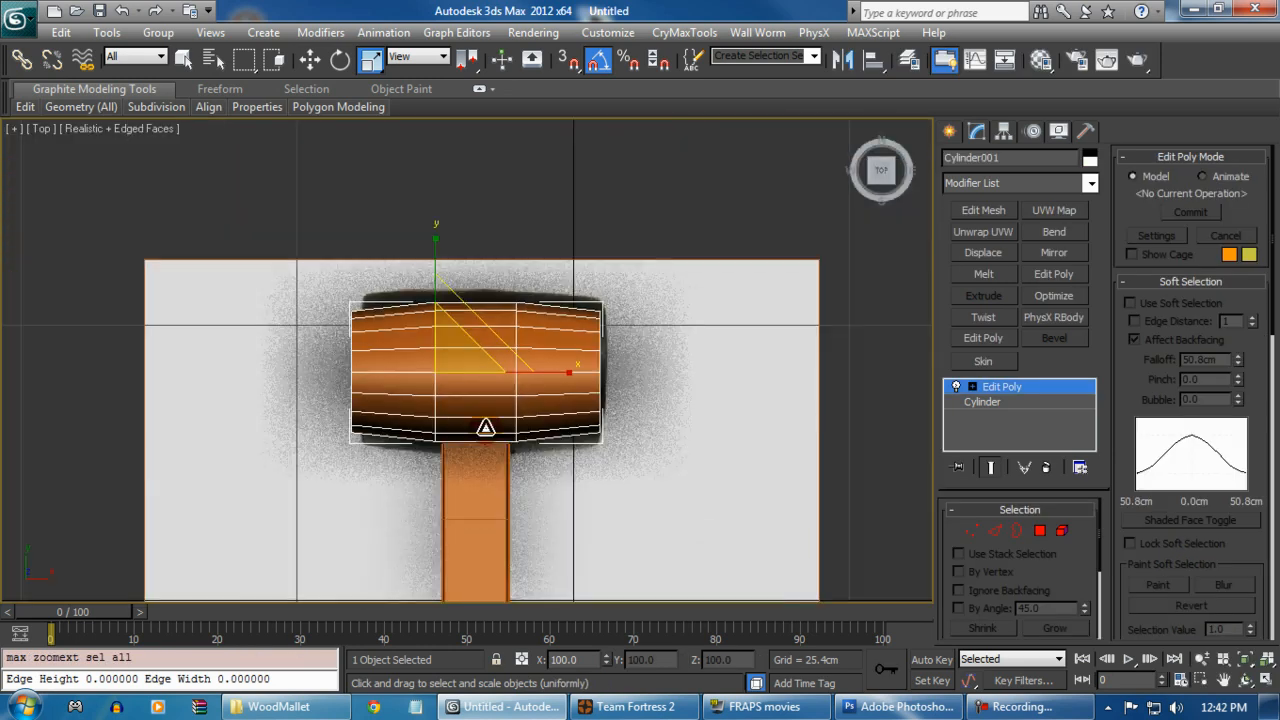
scroll(486, 434, "up", 5)
scroll(500, 383, "down", 1)
left_click(314, 62)
middle_click_drag(461, 372, 446, 406)
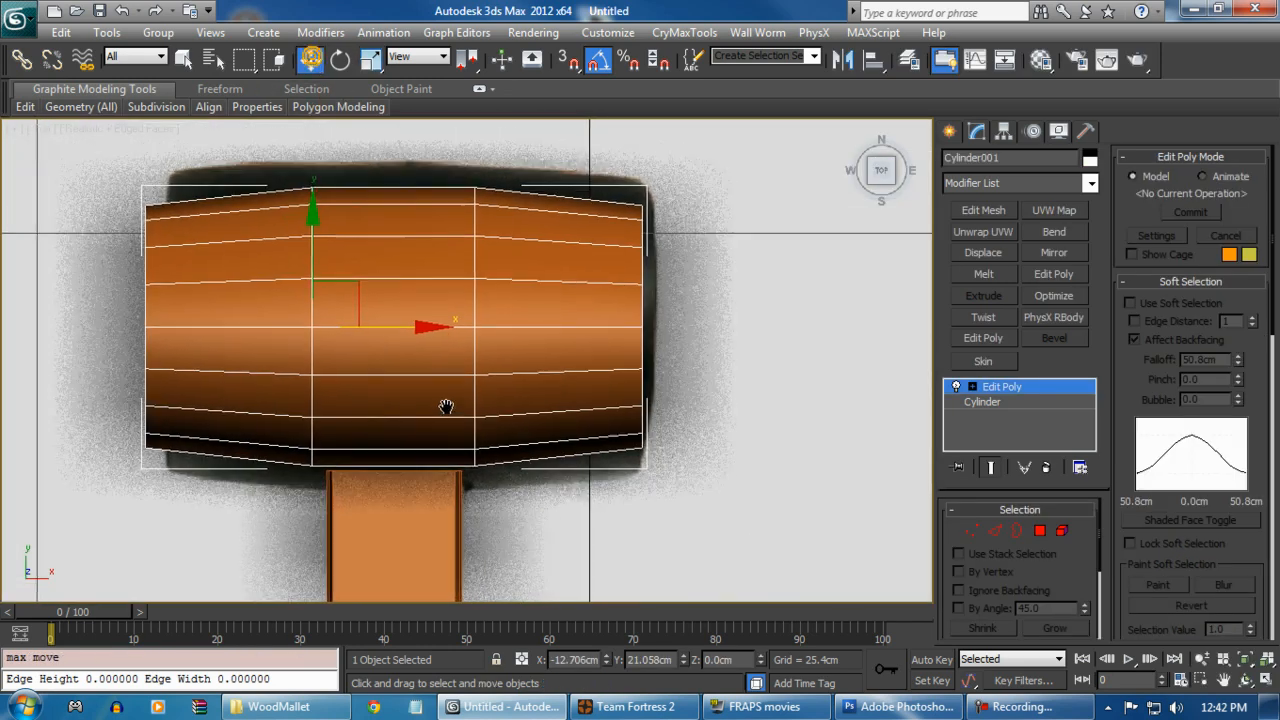
left_click_drag(421, 325, 436, 319)
key("ctrl+z")
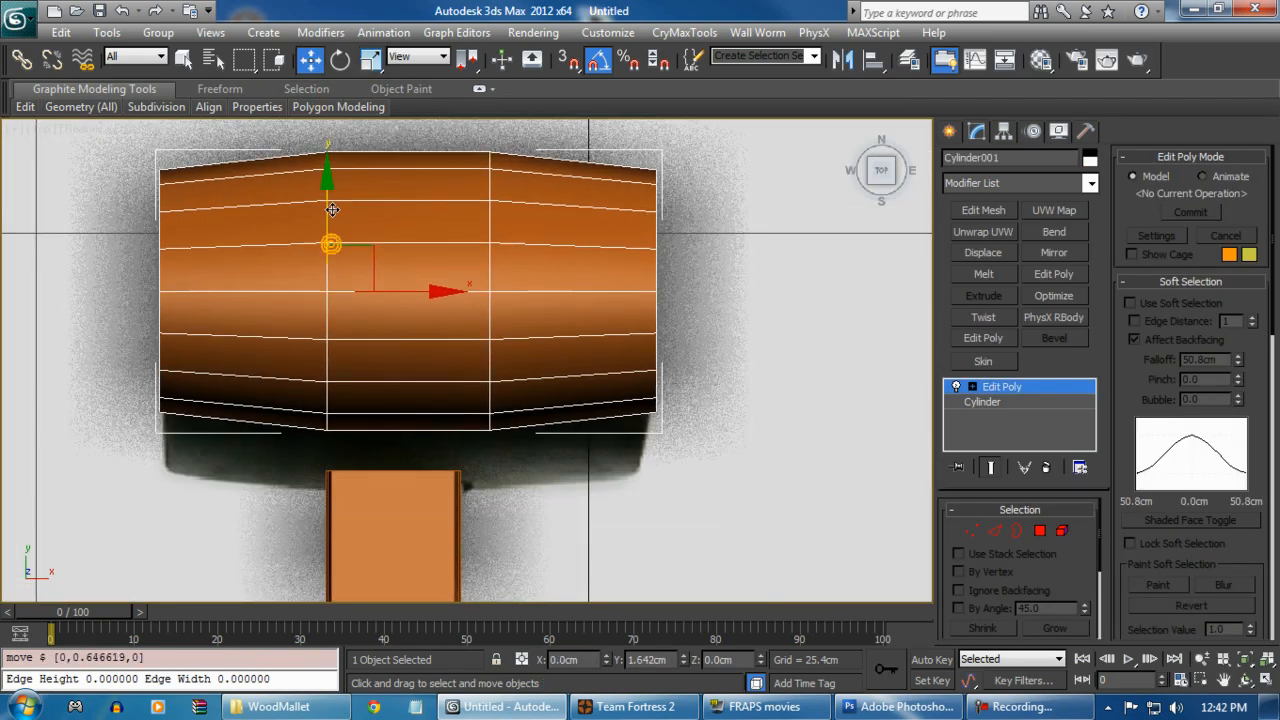
middle_click_drag(493, 477, 475, 347)
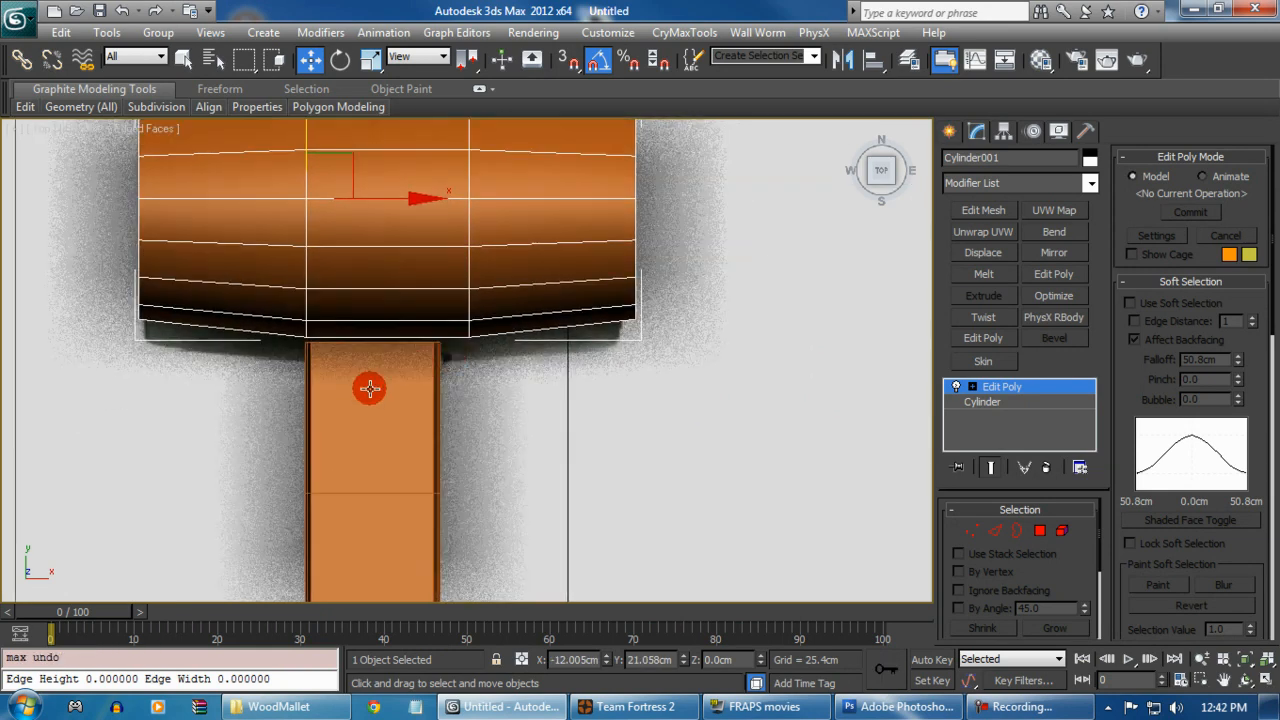
Step: Select the handle and lower it to about Z -0.55 cm so it sits partly beneath the reference plane
left_click(369, 390)
middle_click_drag(475, 446, 583, 343, "alt")
key("z")
middle_click_drag(417, 520, 626, 480, "alt")
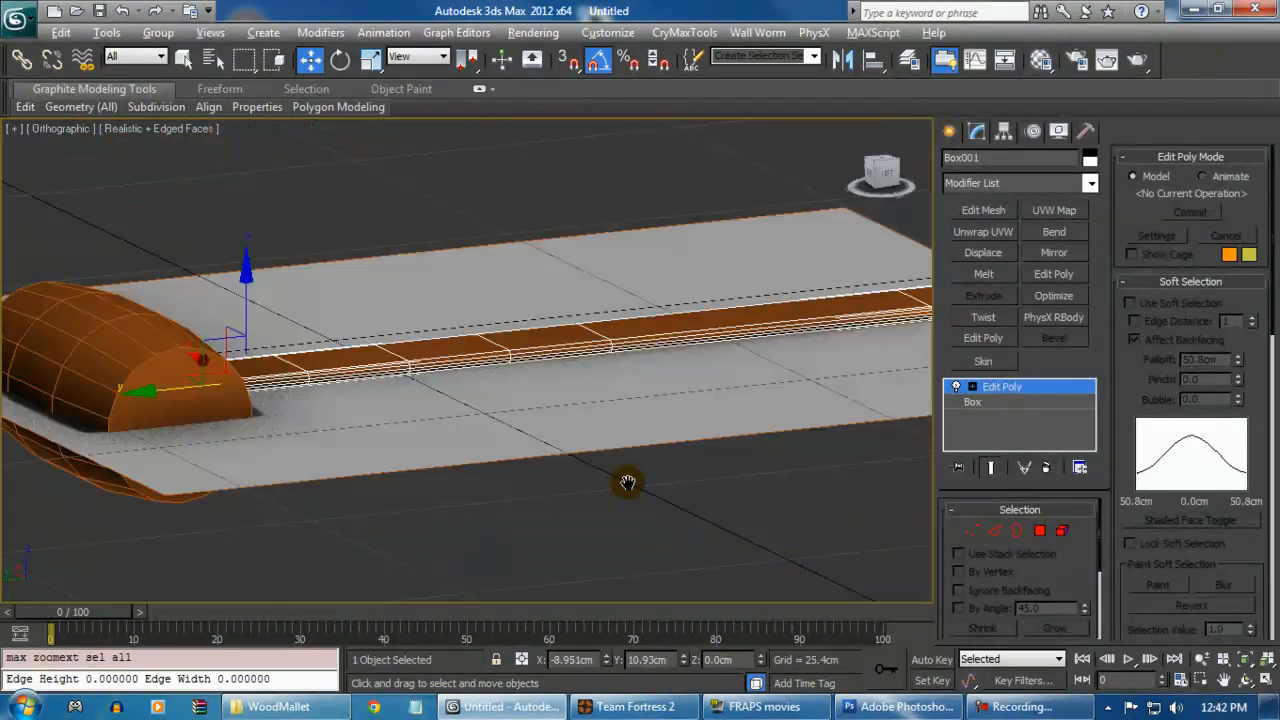
key("p")
scroll(585, 468, "up", 3)
middle_click_drag(325, 413, 460, 343)
scroll(403, 386, "up", 3)
scroll(650, 315, "down", 4)
scroll(531, 400, "down", 3)
scroll(514, 356, "up", 3)
scroll(567, 390, "up", 2)
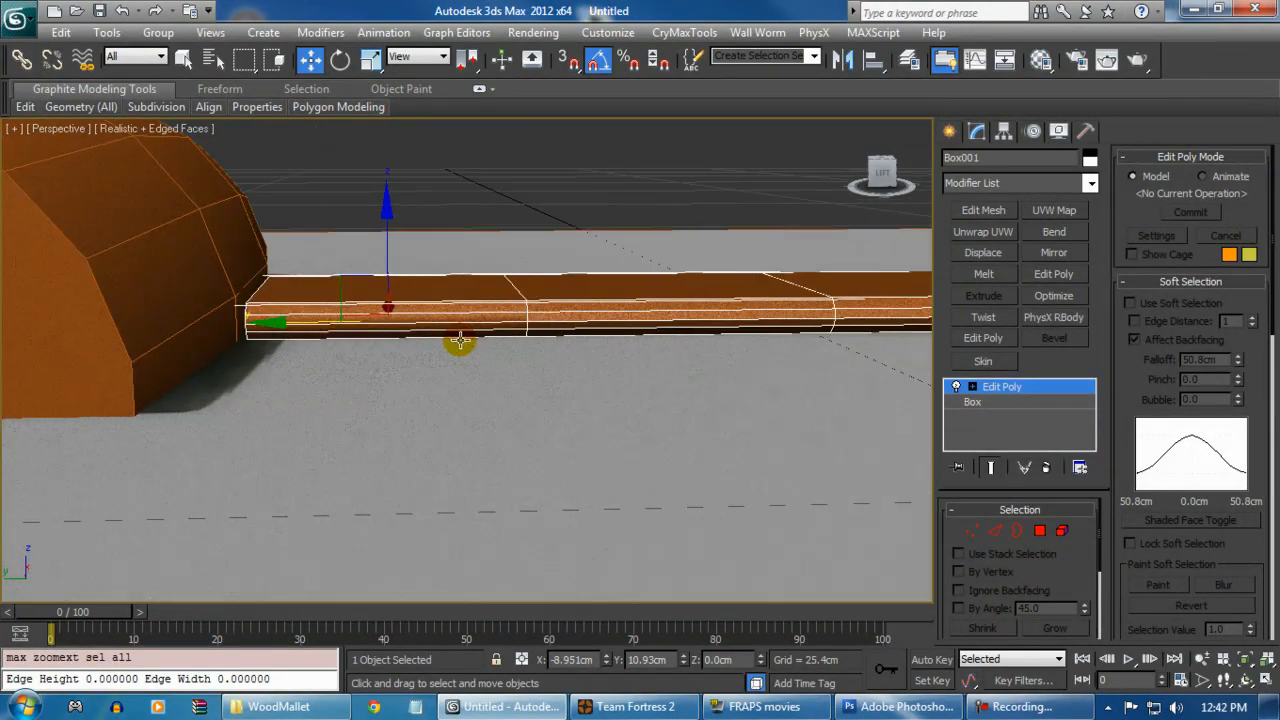
left_click_drag(382, 219, 379, 238)
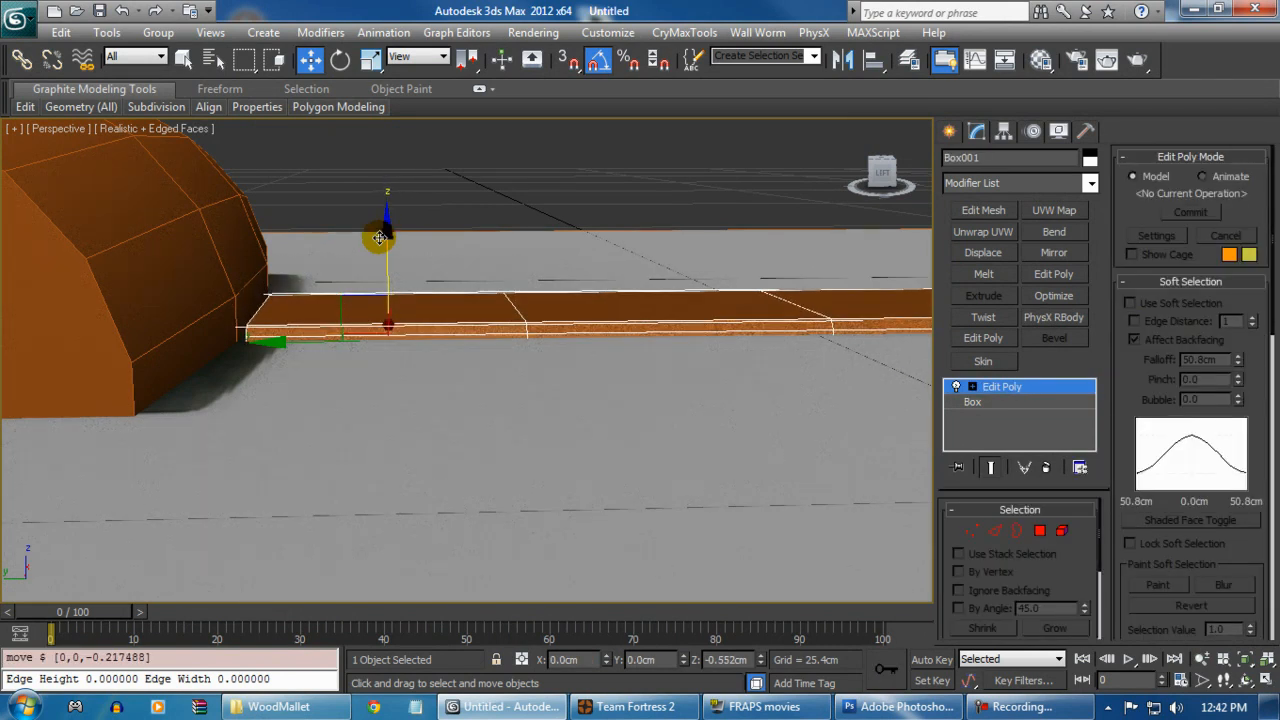
Step: Push the handle about 1.3 cm toward the head along Y and shift it about 0.5 cm along X
middle_click_drag(511, 372, 469, 475, "alt")
scroll(674, 371, "down", 4)
scroll(469, 475, "up", 4)
left_click_drag(580, 337, 586, 337)
scroll(402, 404, "down", 5)
middle_click_drag(402, 404, 467, 397, "alt")
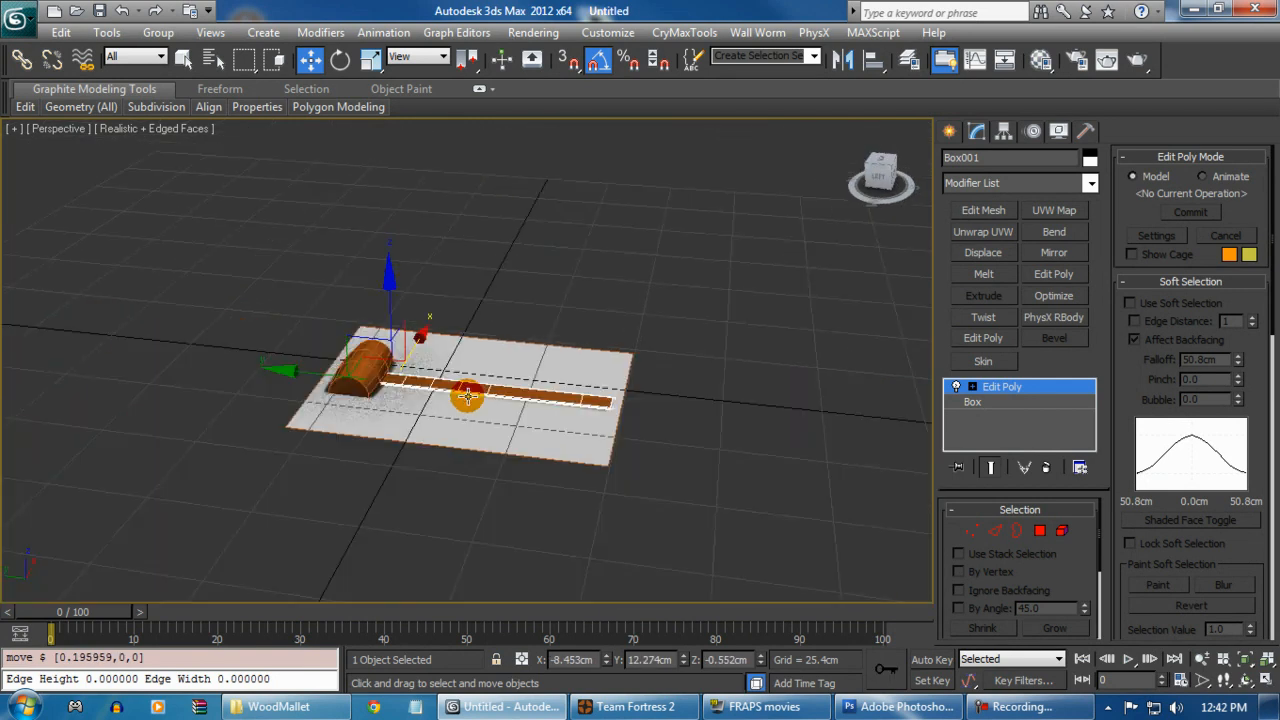
Step: Delete the hammer reference plane
scroll(430, 431, "up", 5)
left_click(549, 344)
key("Delete")
scroll(469, 431, "up", 4)
middle_click_drag(396, 415, 437, 511)
scroll(469, 430, "up", 3)
scroll(415, 463, "down", 6)
Step: Select the mallet head and change the second material slot to a Standard material
left_click(345, 463)
key("z")
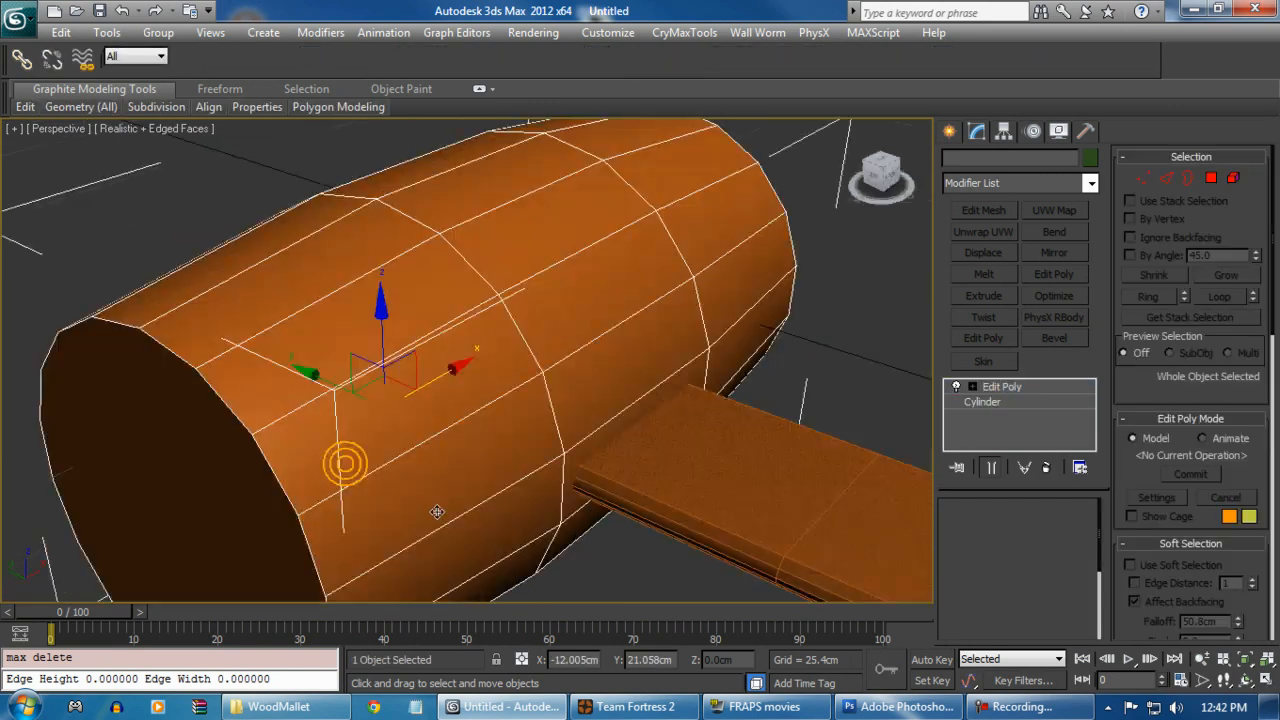
key("z")
middle_click_drag(571, 474, 646, 429, "alt")
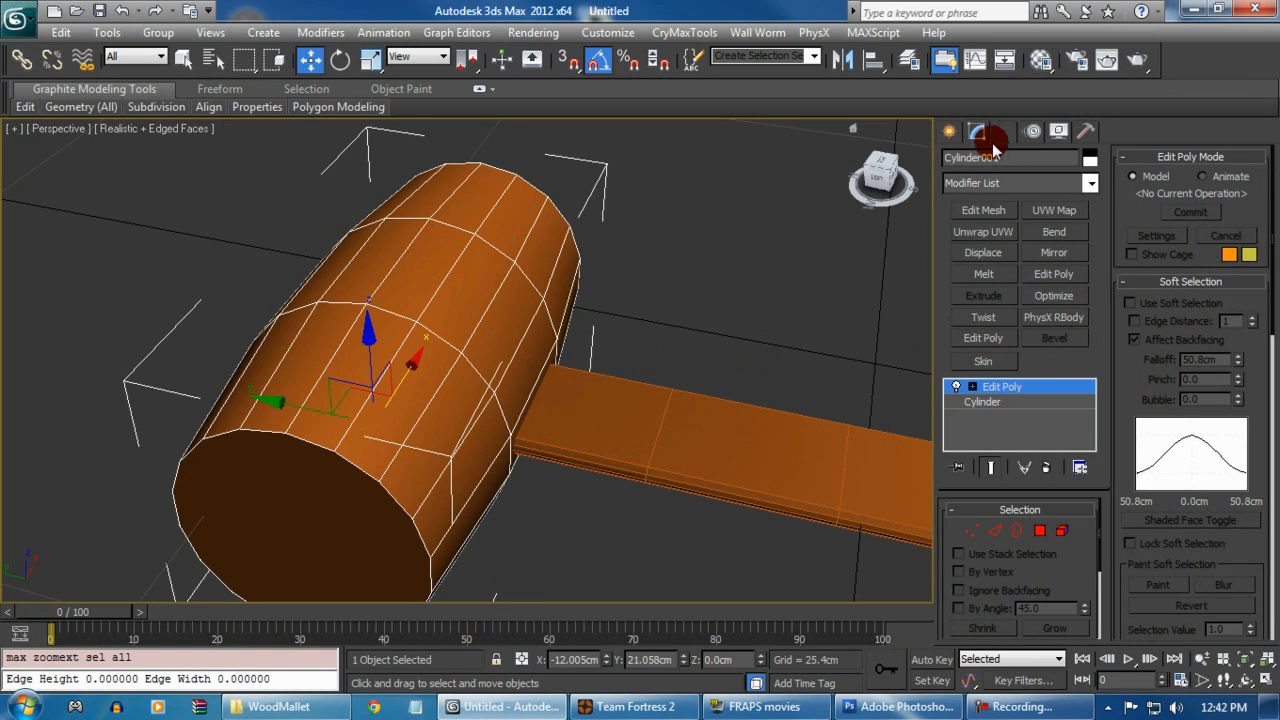
scroll(608, 334, "down", 5)
scroll(602, 337, "up", 7)
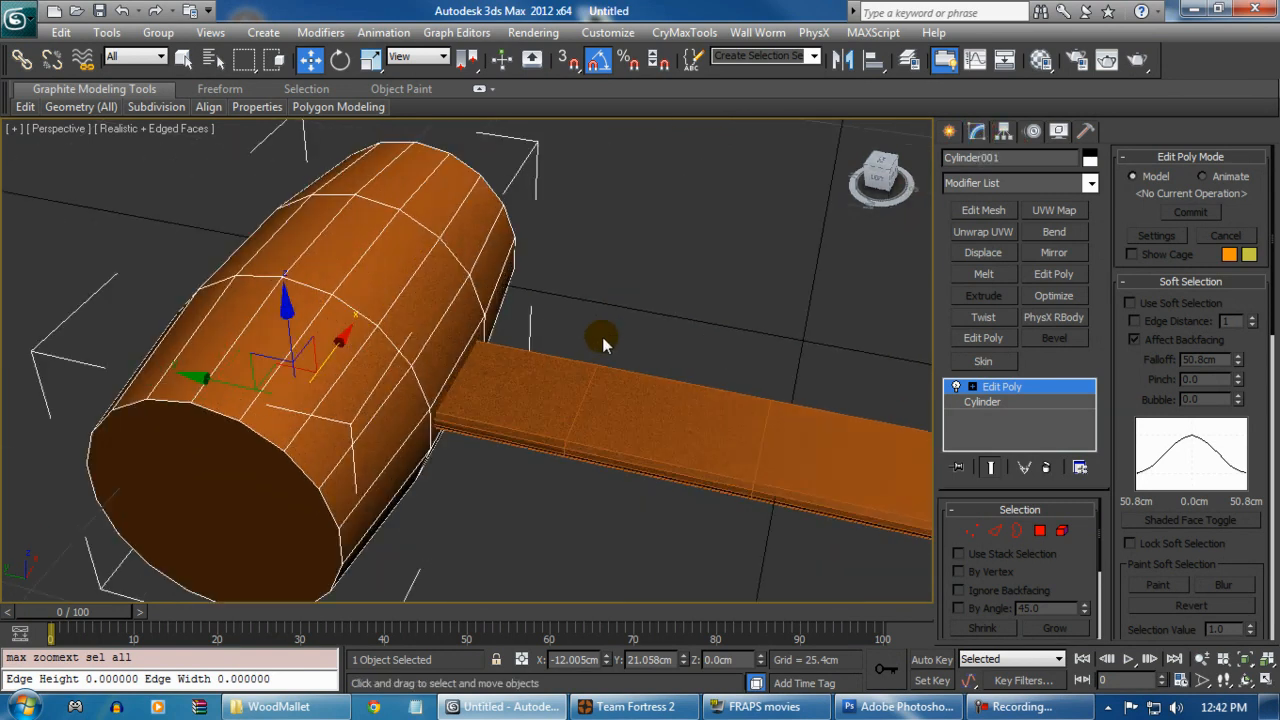
key("m")
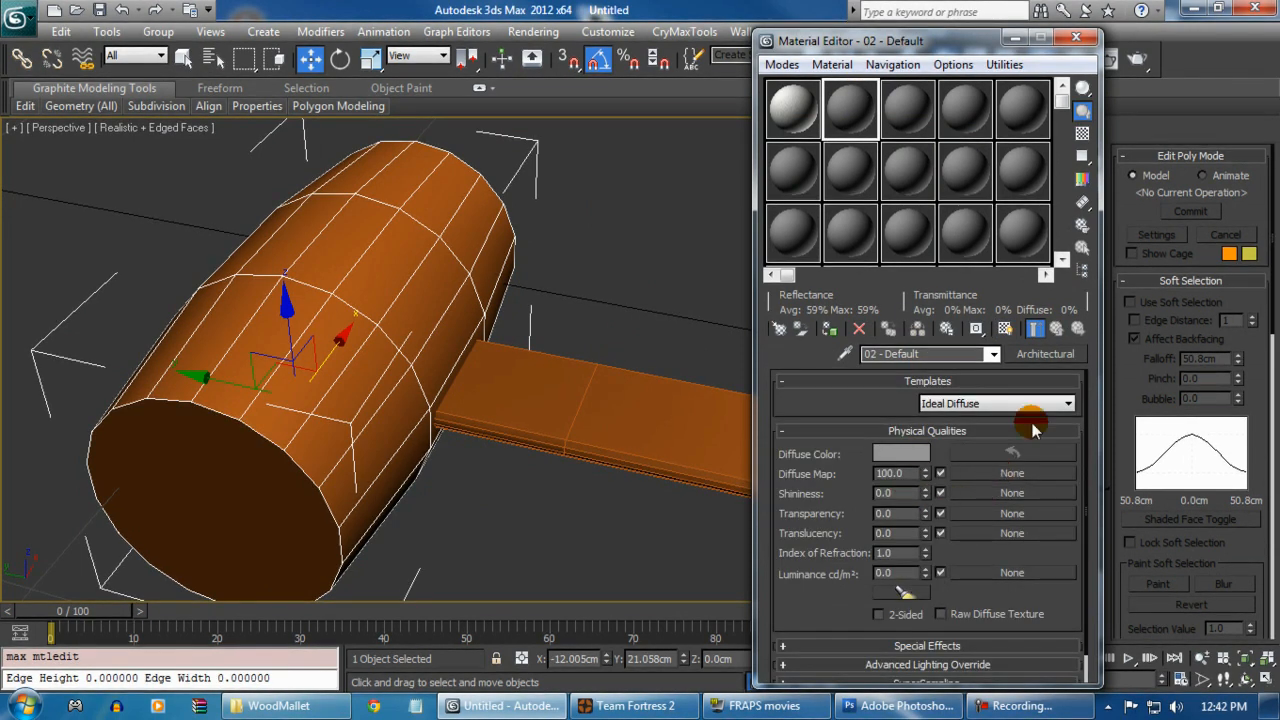
left_click(1045, 353)
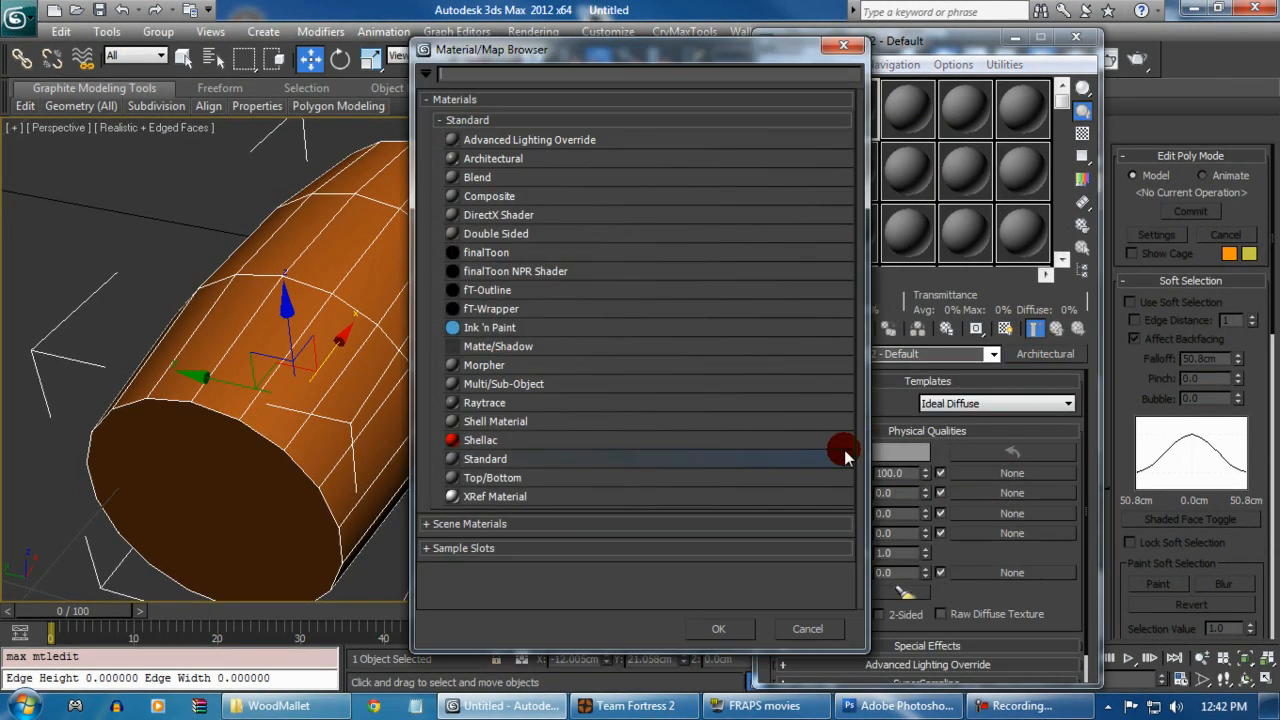
left_click(507, 388)
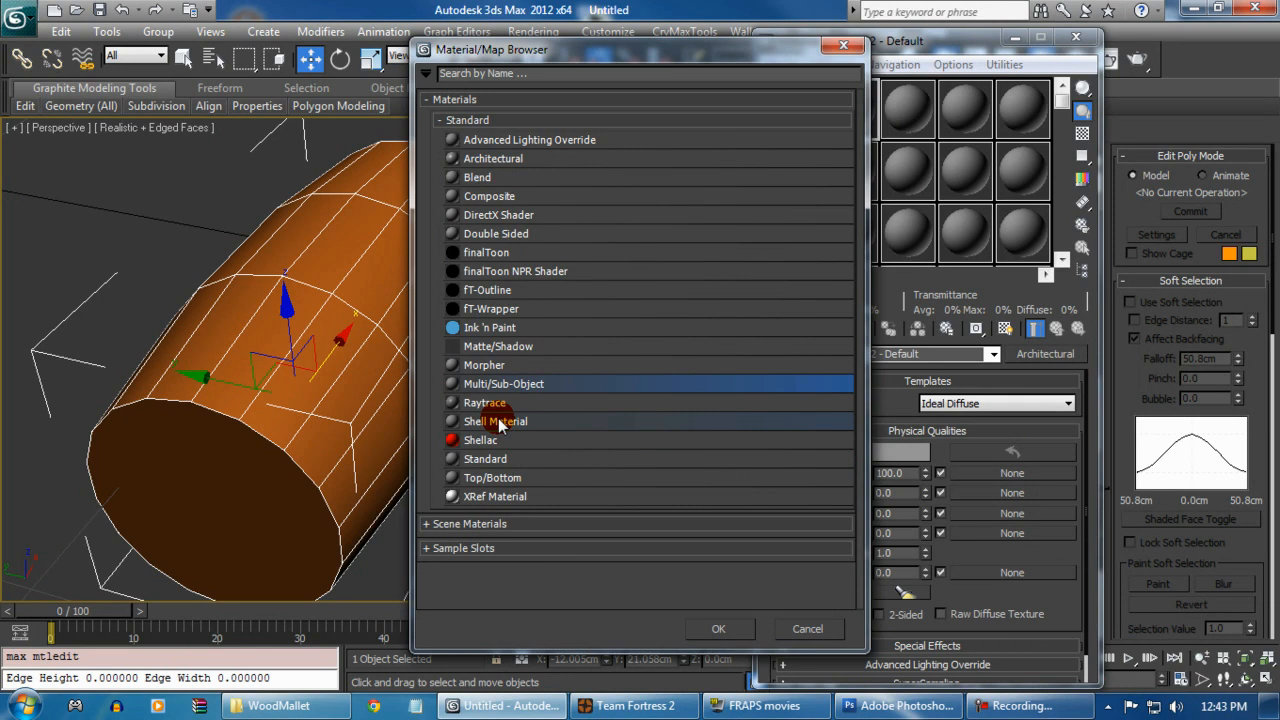
double_click(487, 458)
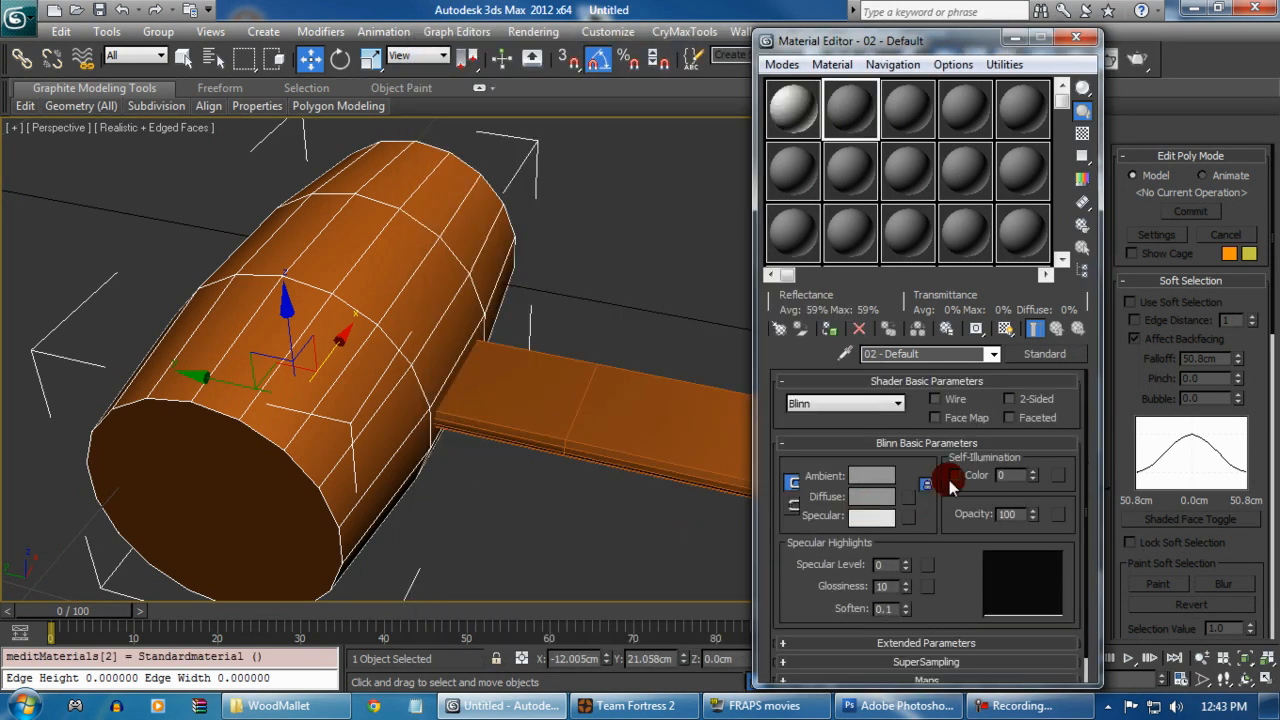
Step: Filter the WoodMallet folder to Targa files and load rubber.tga as the material's diffuse bitmap
left_click(907, 497)
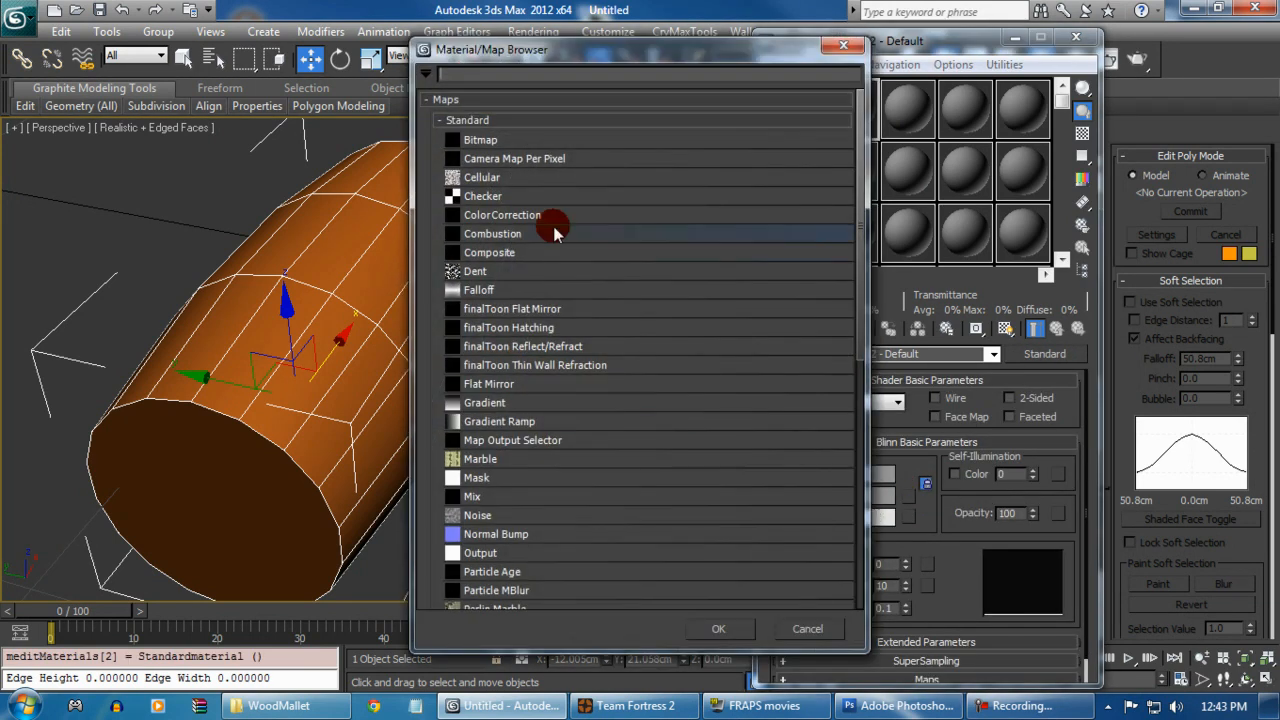
double_click(502, 146)
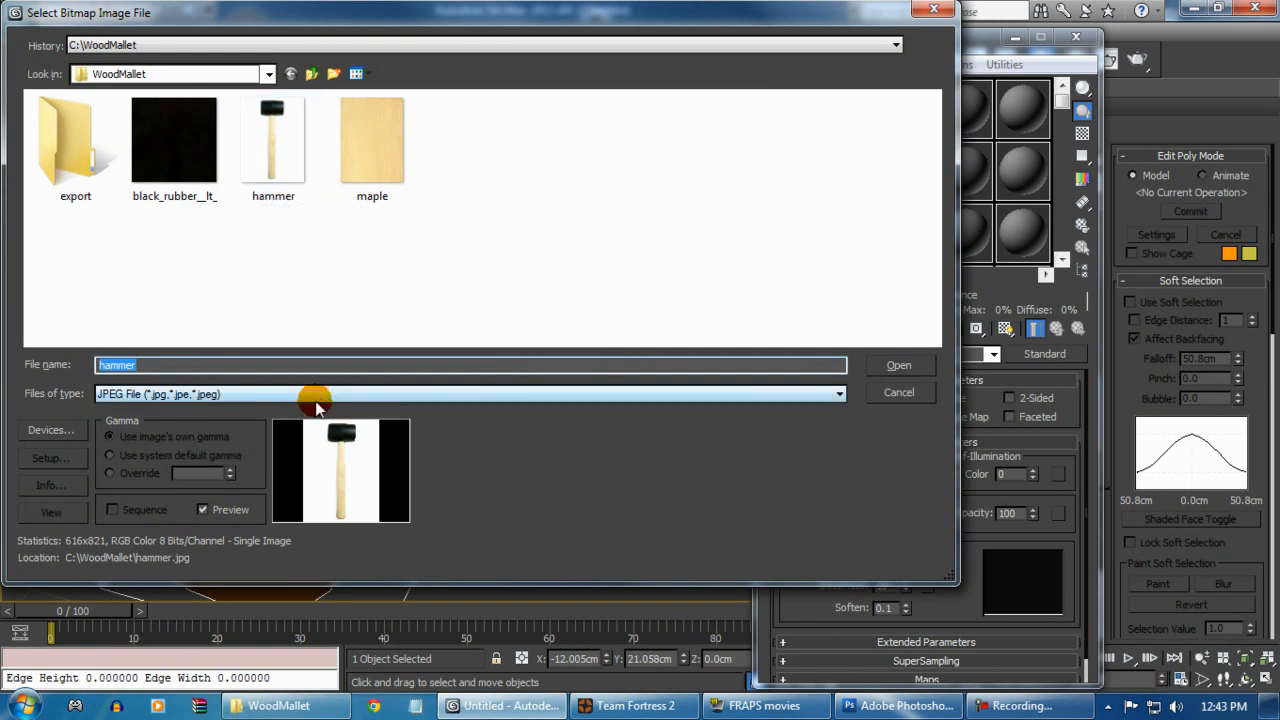
left_click(316, 398)
left_click(186, 608)
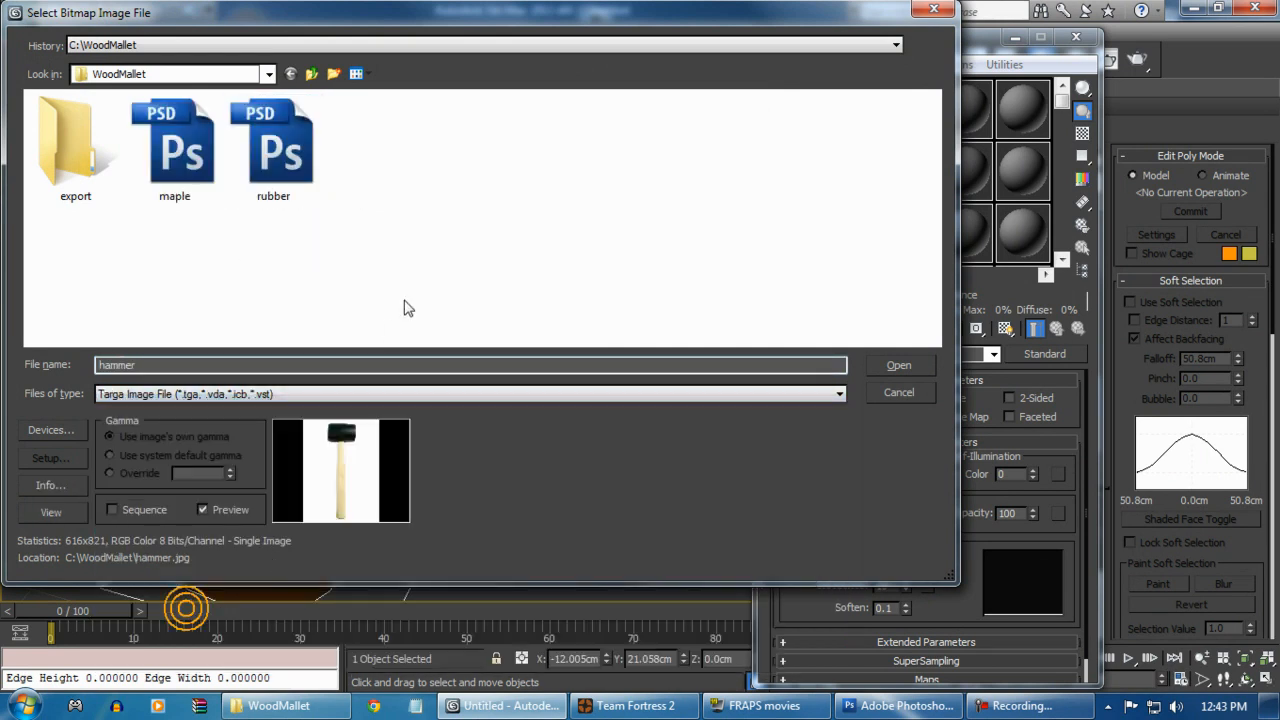
left_click_drag(288, 14, 790, 197)
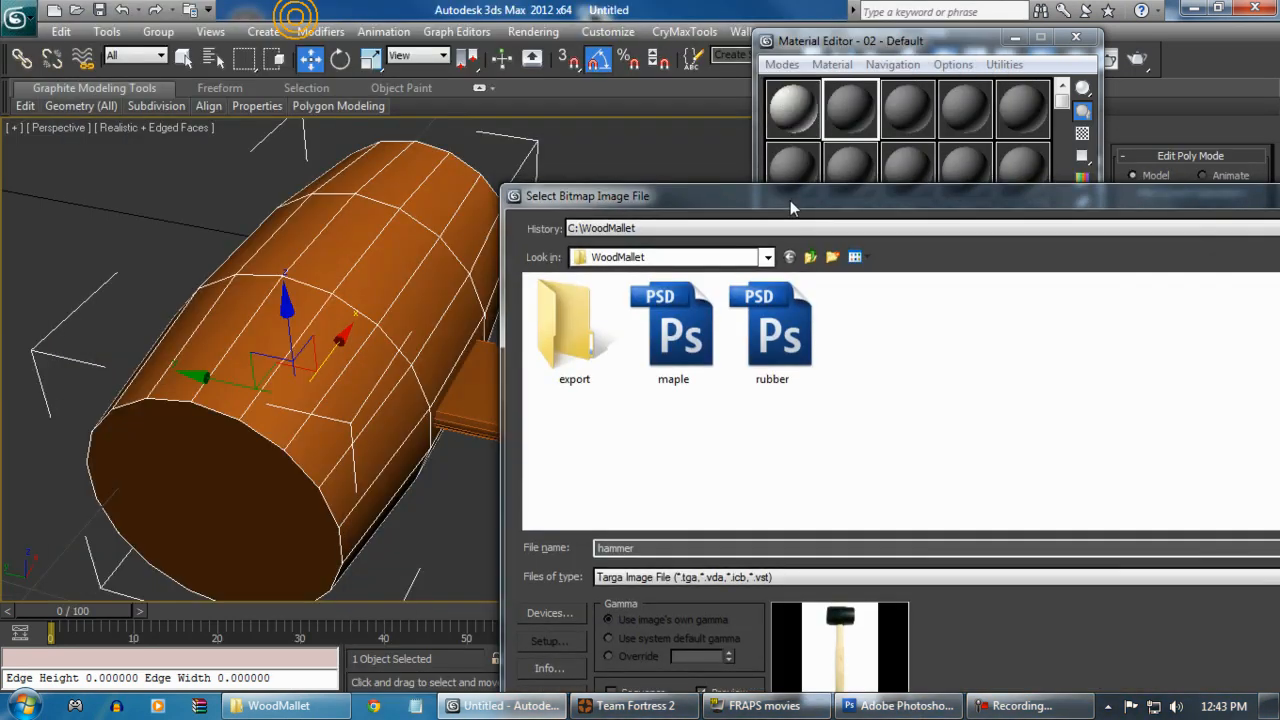
double_click(765, 337)
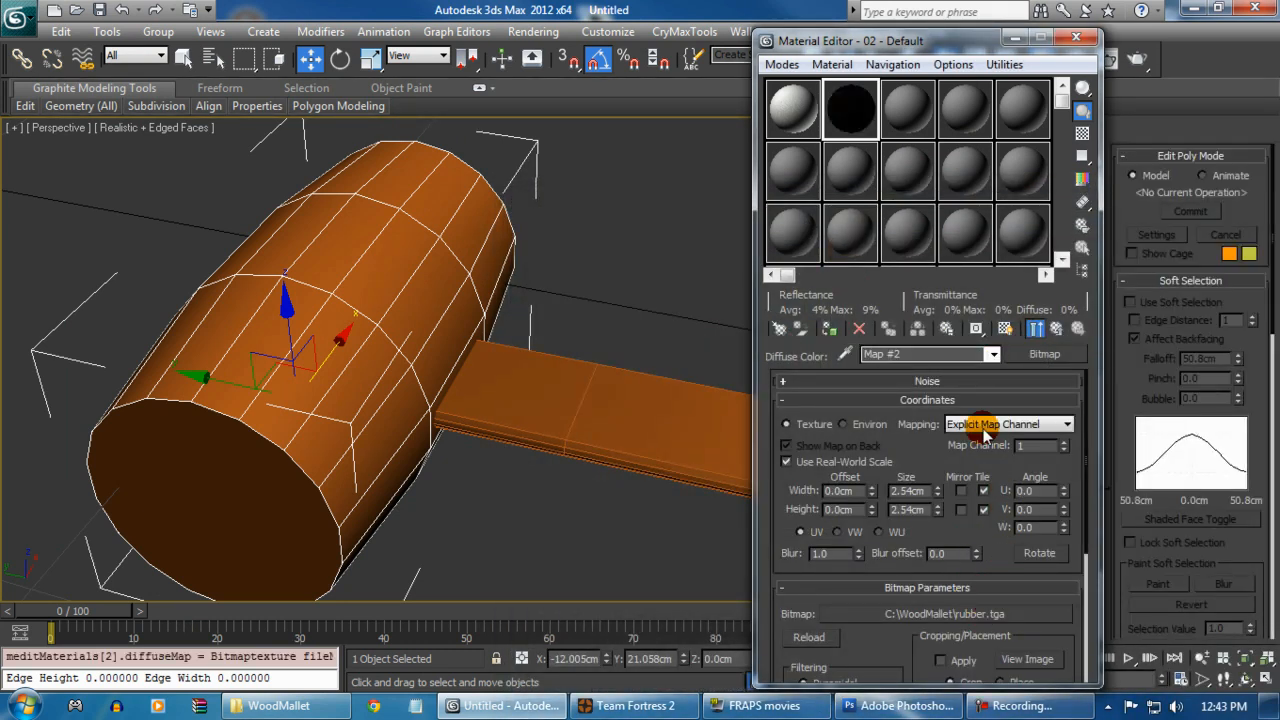
Step: Assign the rubber-textured material to the mallet head with its map shown in the viewport, naming both map and material rubber
type("rubber")
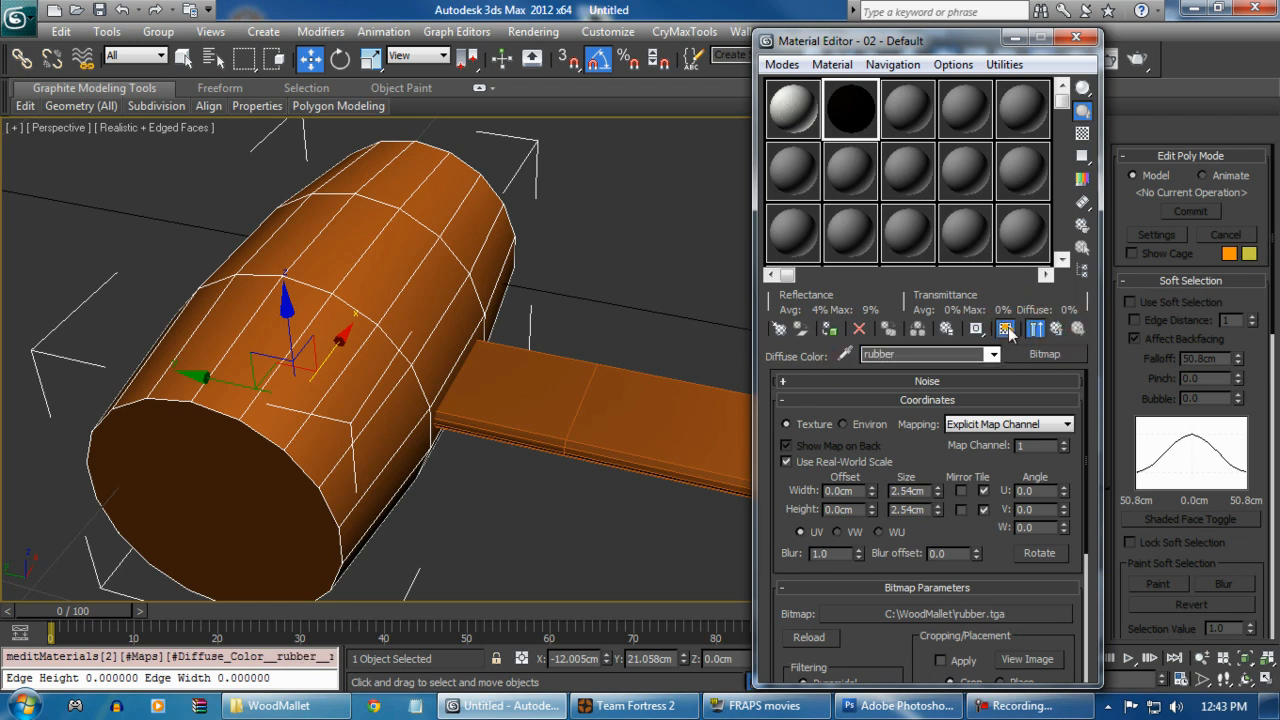
left_click(832, 329)
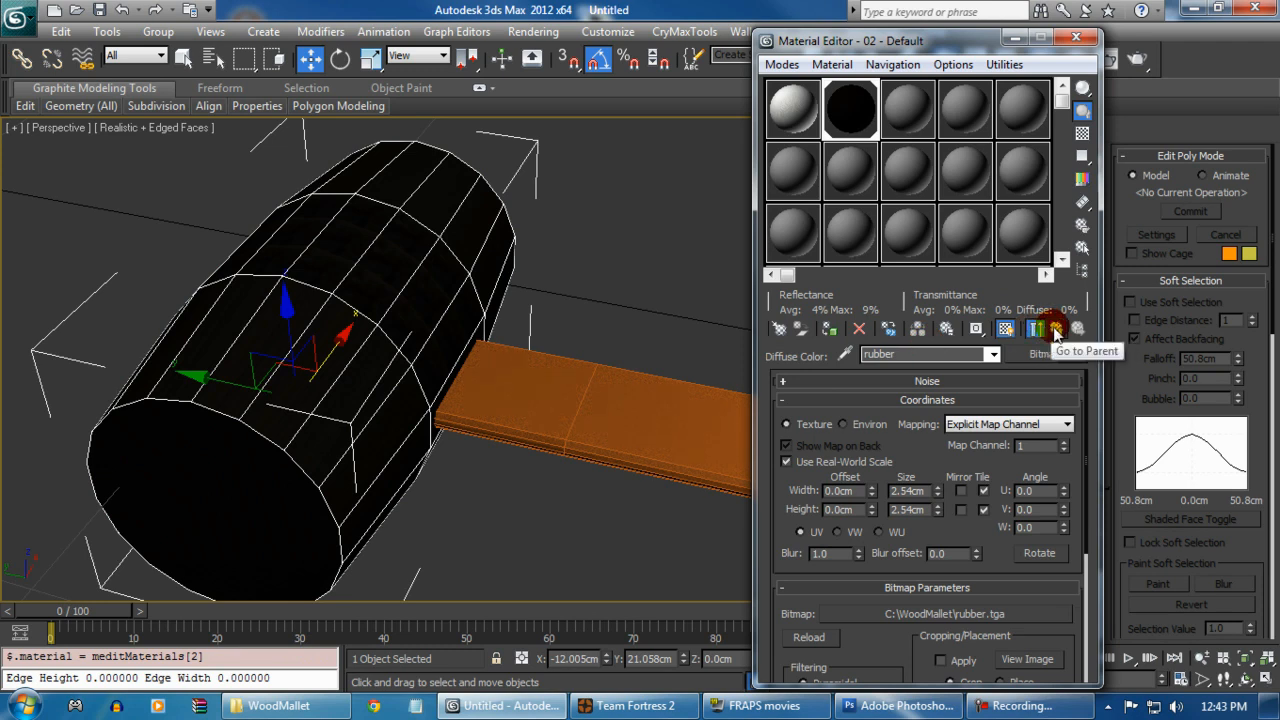
left_click(1056, 330)
type("rub")
Step: Select the handle and change the third material slot to a Standard material
middle_click_drag(477, 316, 400, 390)
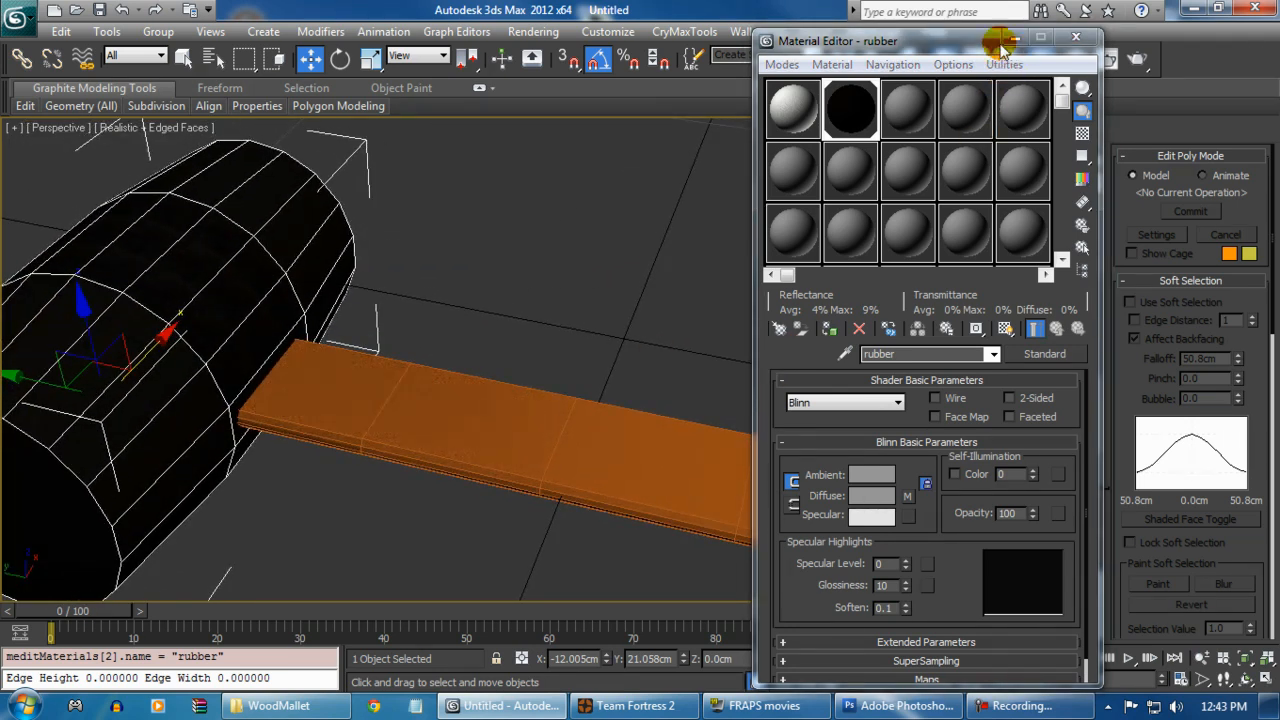
left_click_drag(1003, 48, 854, 61)
left_click(756, 122)
left_click(446, 382)
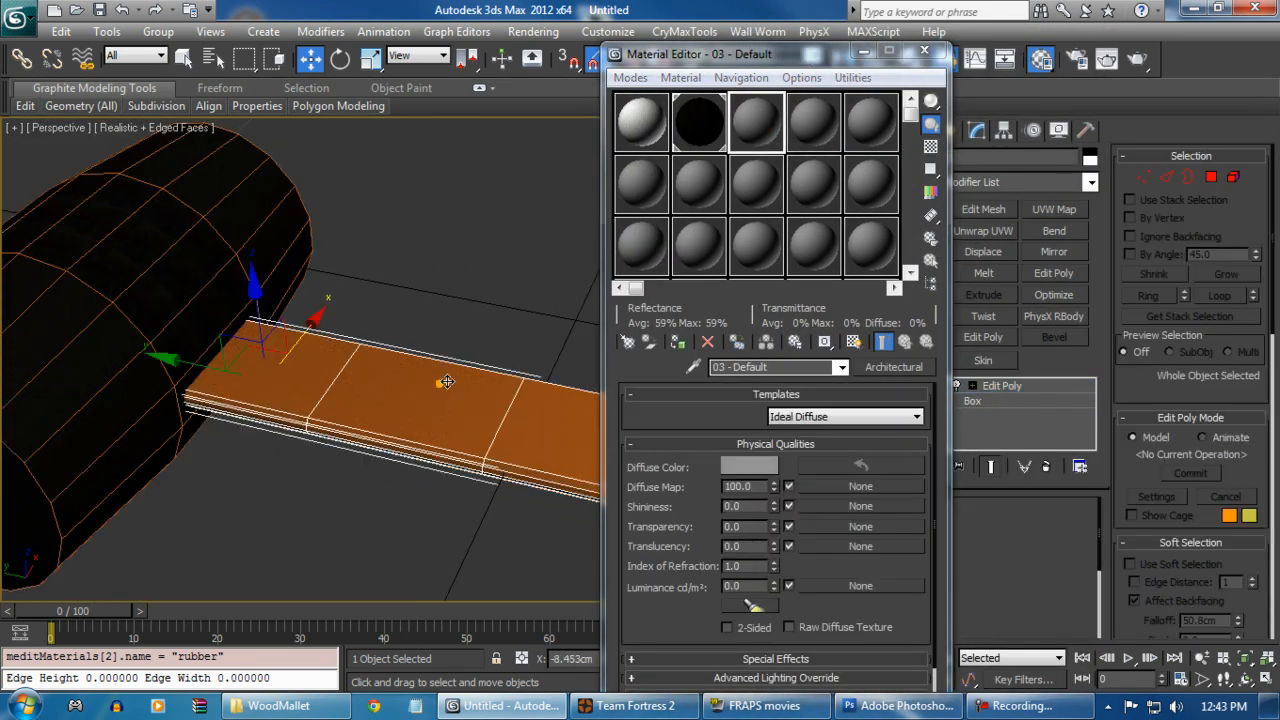
middle_click_drag(446, 382, 418, 370)
left_click(875, 370)
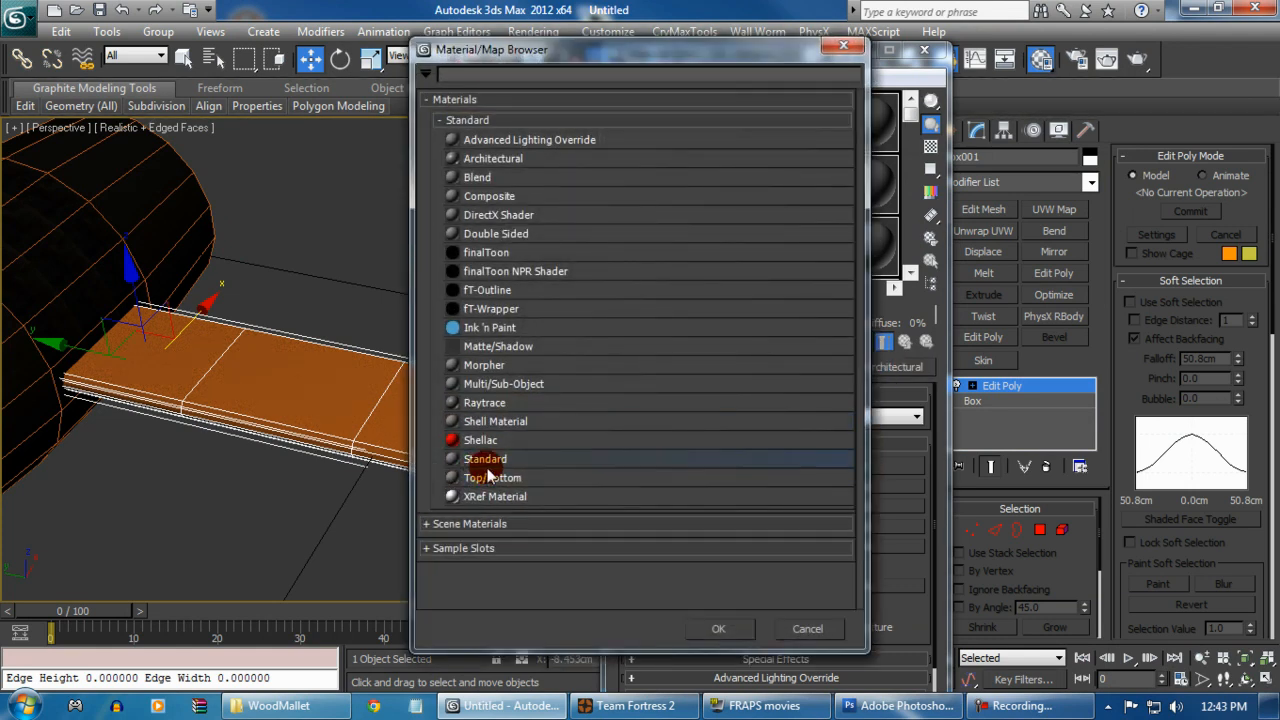
double_click(488, 460)
Step: Load maple.tga as the diffuse bitmap, show it in the viewport and assign the material to the handle
left_click(752, 508)
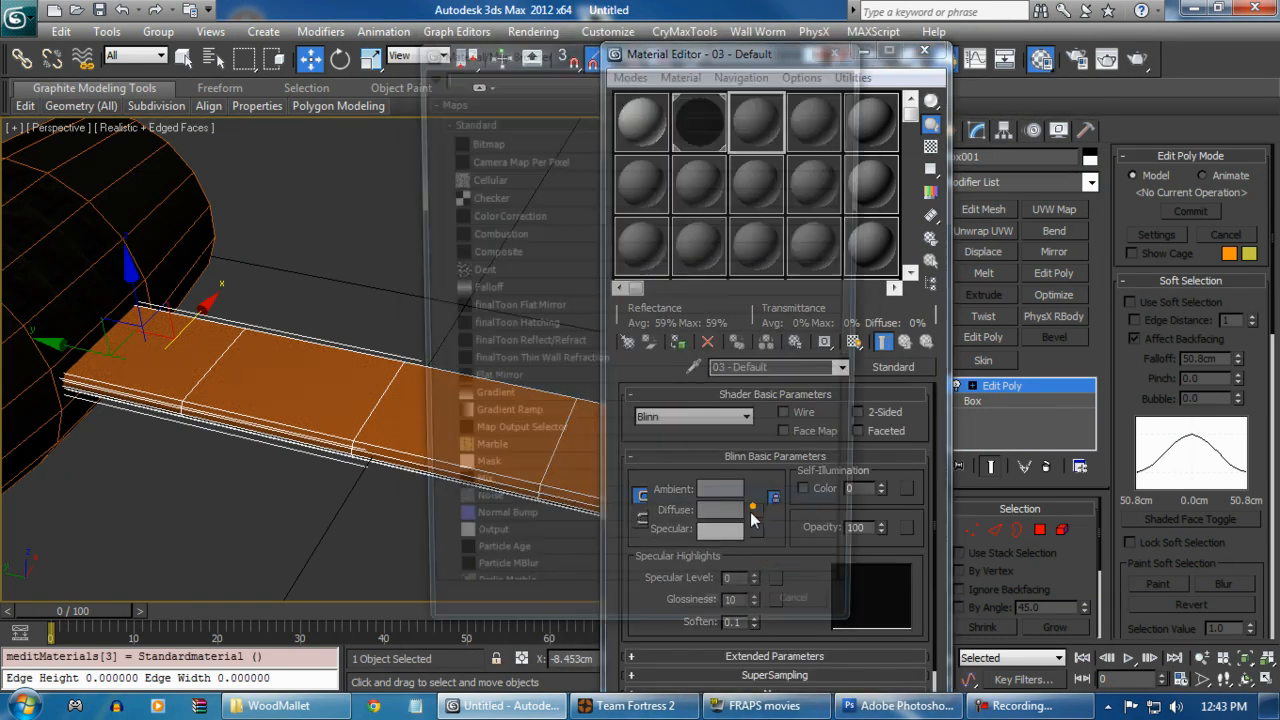
double_click(488, 141)
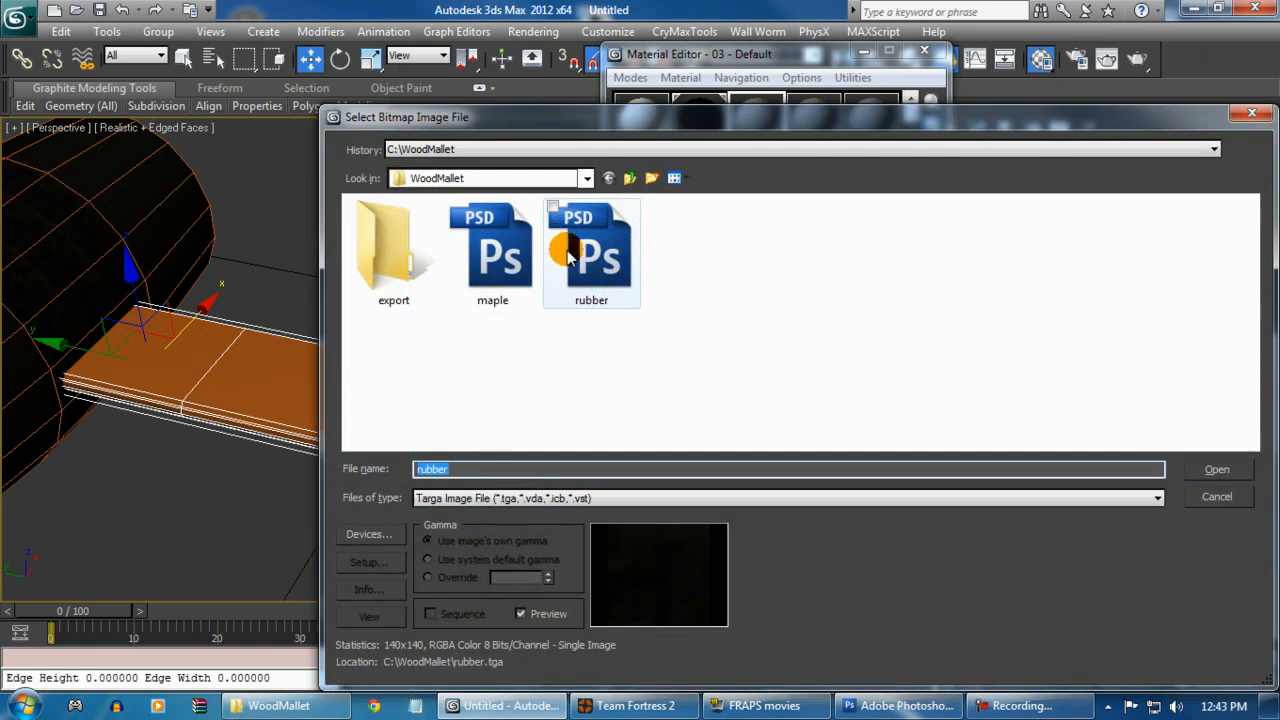
double_click(495, 255)
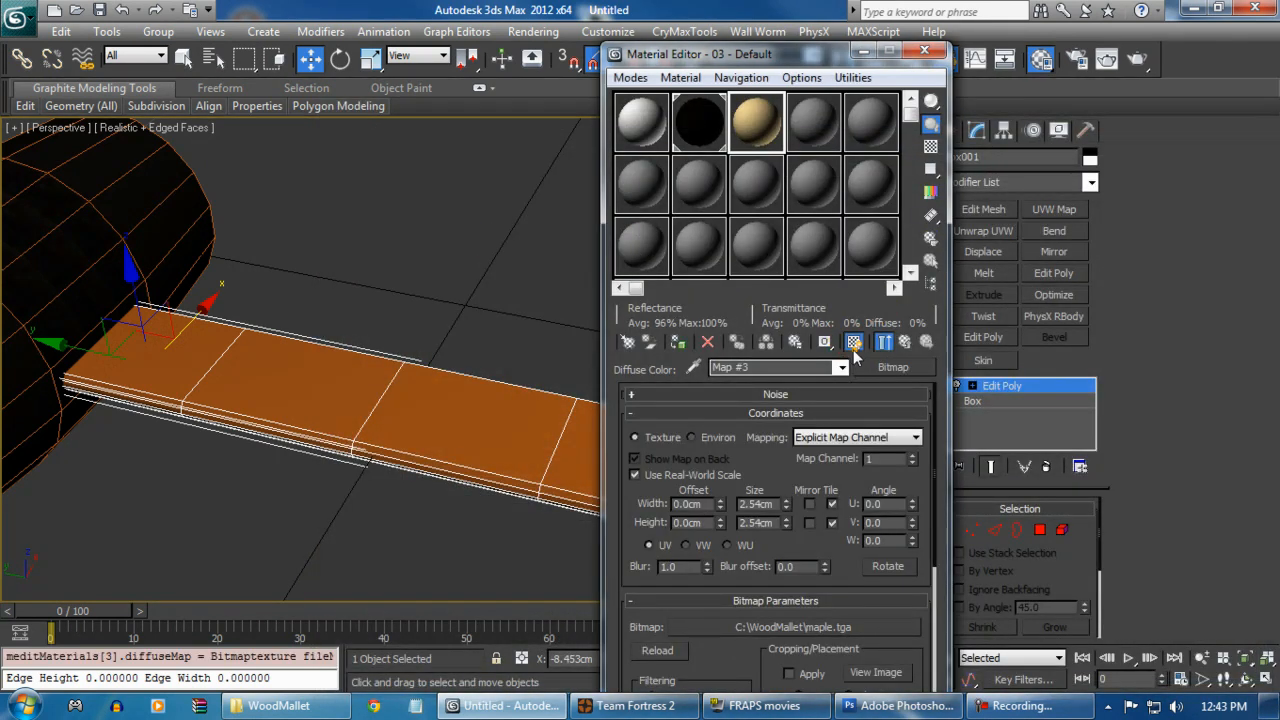
left_click(678, 342)
middle_click_drag(371, 423, 428, 395)
Step: Name both the diffuse map and its parent material maple, and minimize the Material Editor
left_click(790, 367)
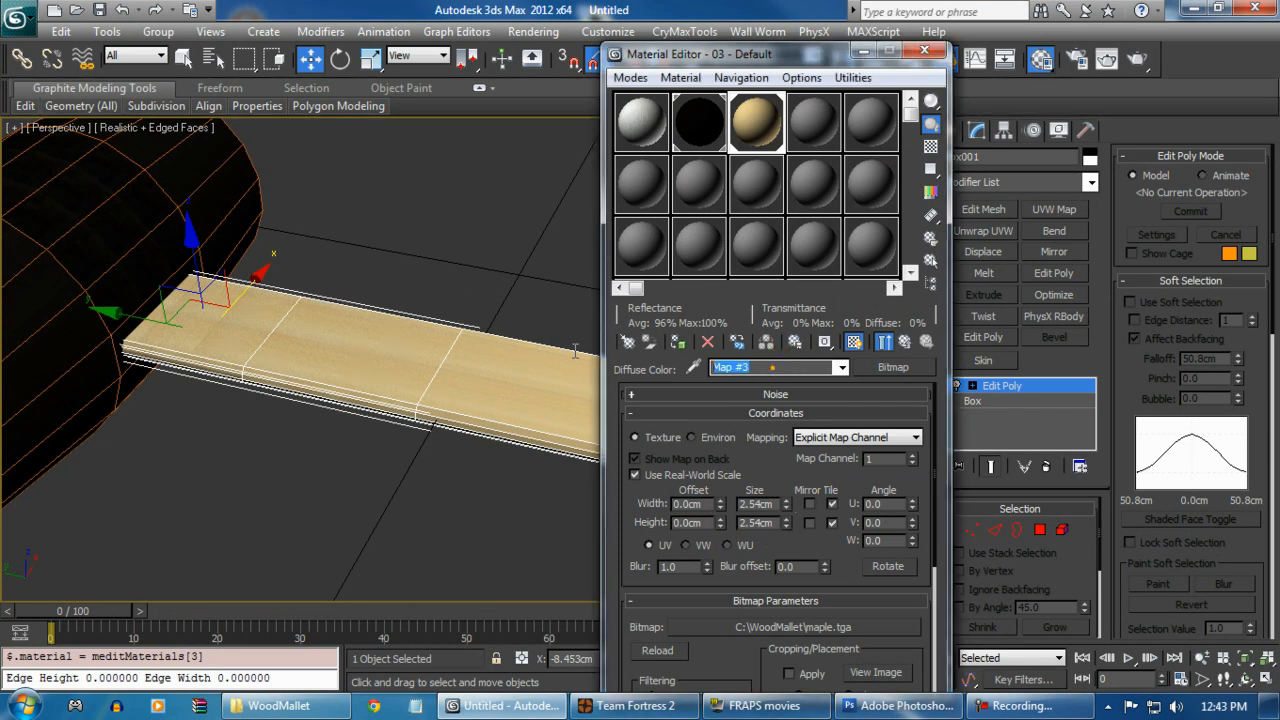
type("maple")
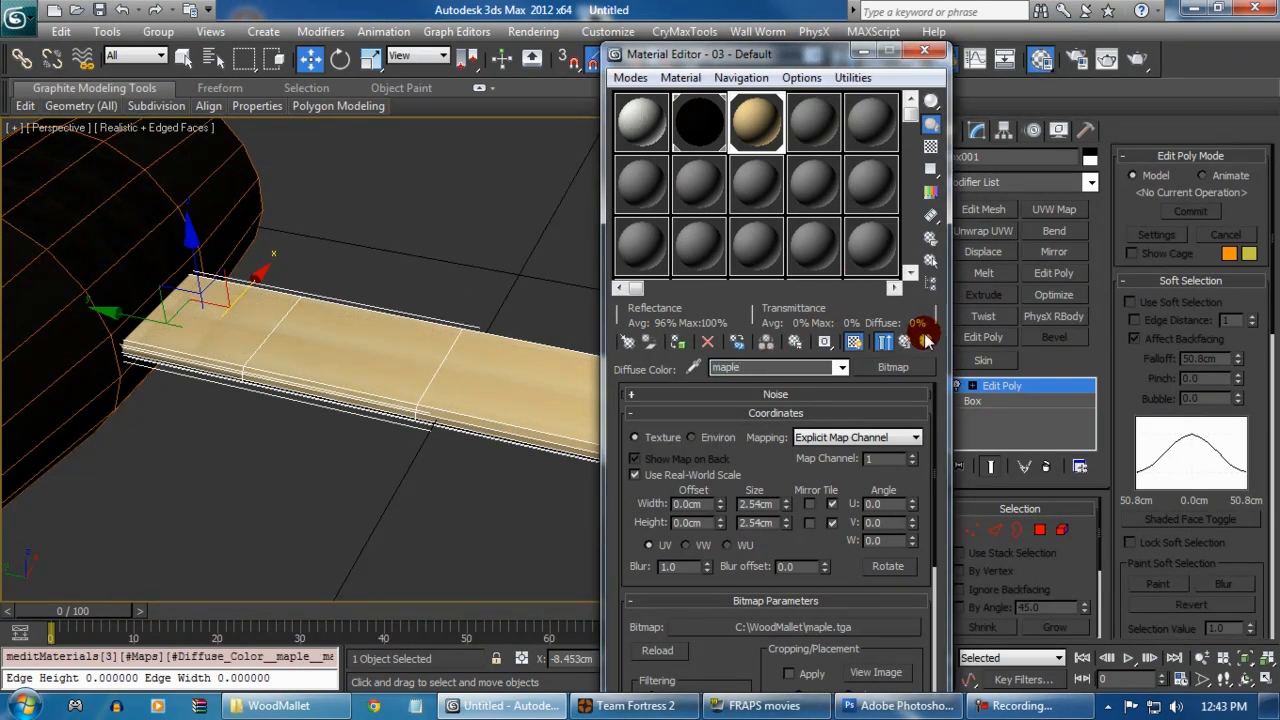
left_click(926, 341)
type("m")
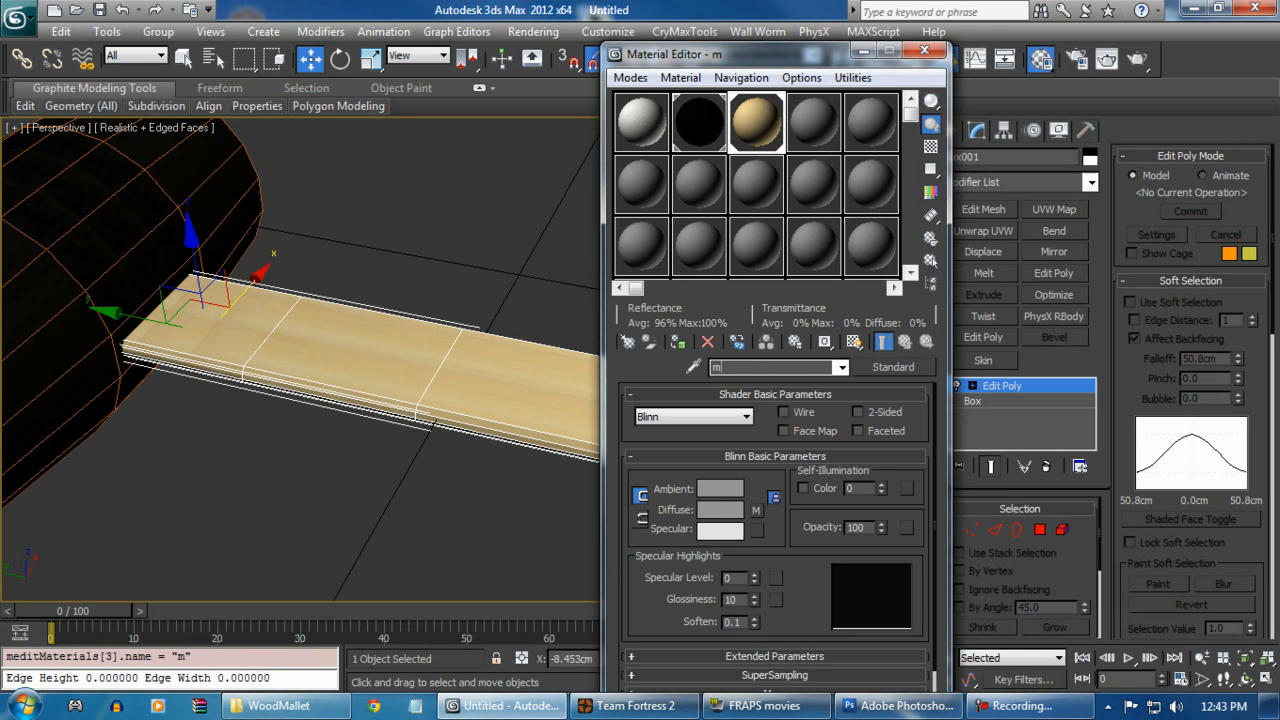
middle_click_drag(391, 414, 421, 429)
left_click(864, 54)
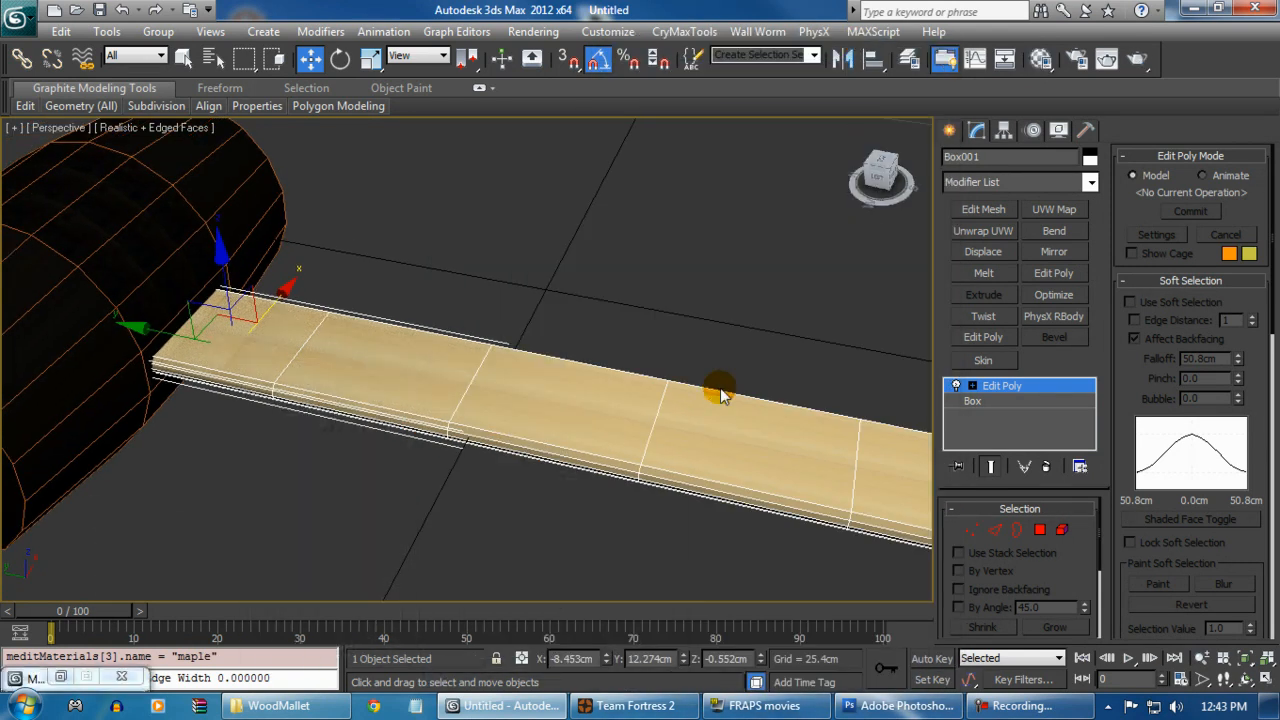
Step: Apply a UVW Map modifier to the handle with Box mapping and Real-World Map Size turned off
left_click(1070, 209)
middle_click_drag(837, 371, 1009, 523, "alt")
scroll(1030, 530, "down", 5)
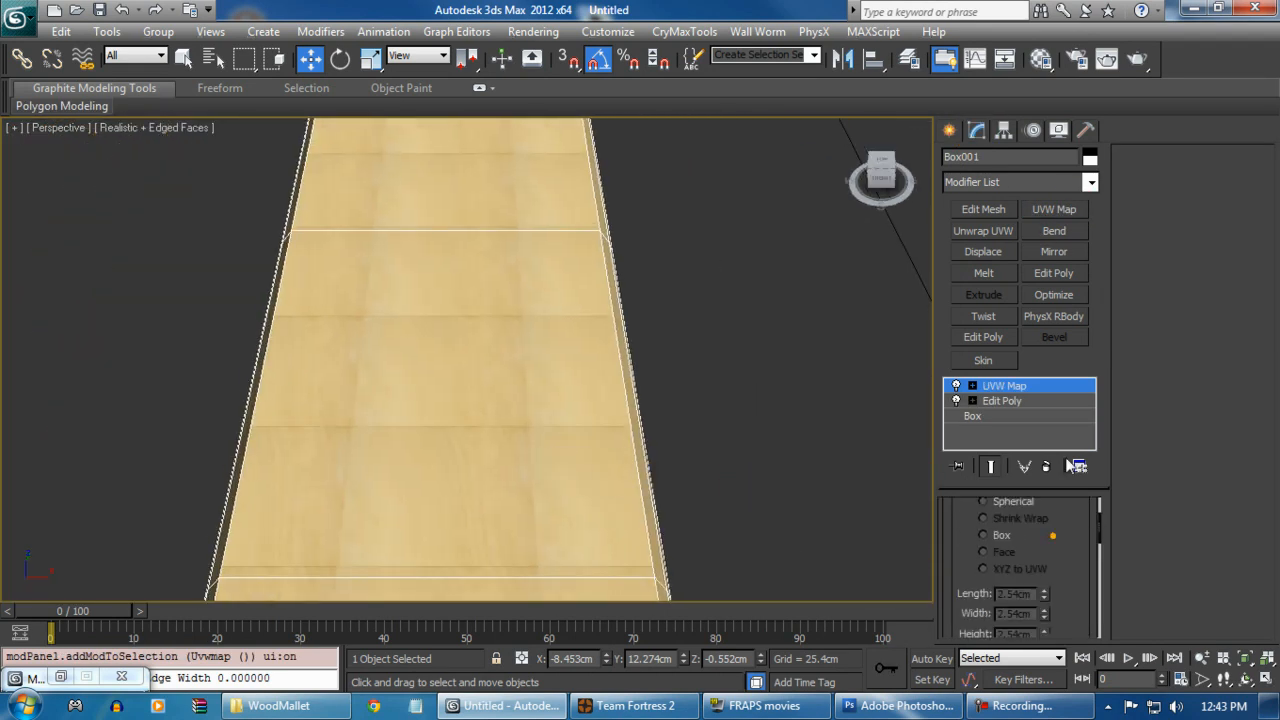
scroll(1073, 542, "down", 2)
left_click(991, 563)
Step: Examine how the maple texture lies along the handle's top and edges up to the head
middle_click_drag(522, 360, 714, 420)
scroll(714, 420, "down", 5)
scroll(603, 406, "up", 5)
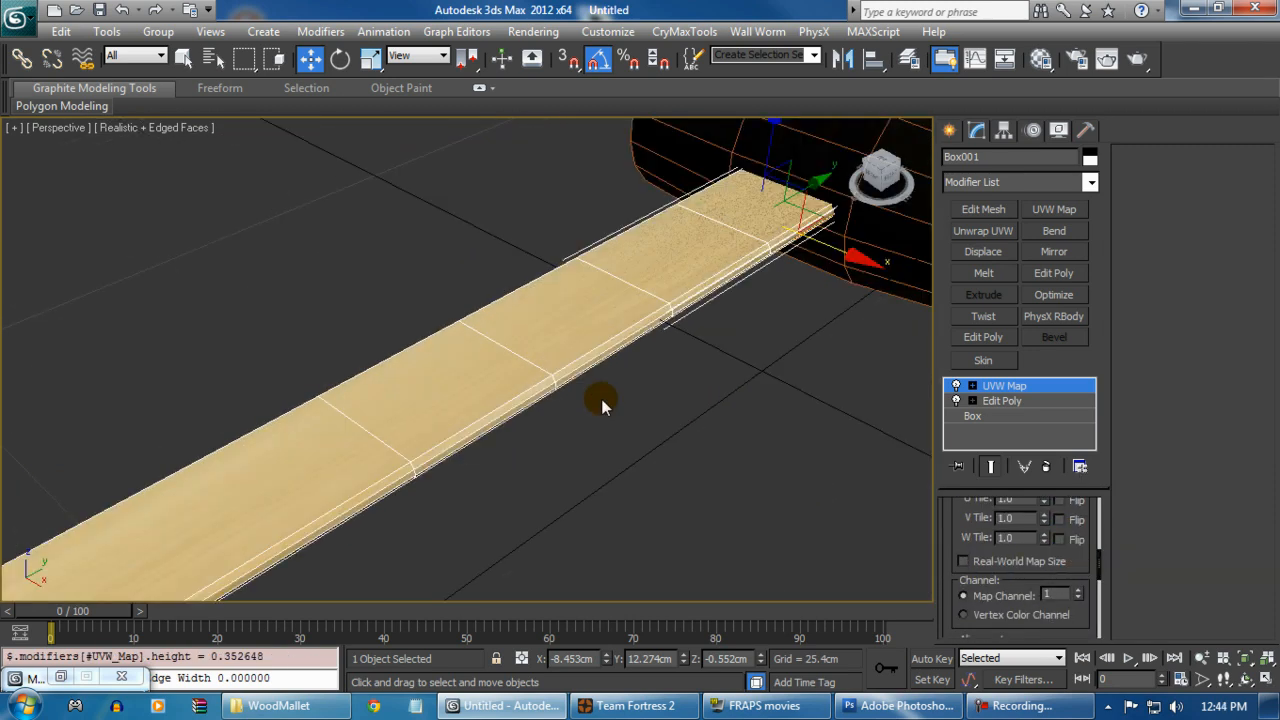
middle_click_drag(829, 327, 743, 257)
scroll(700, 334, "up", 4)
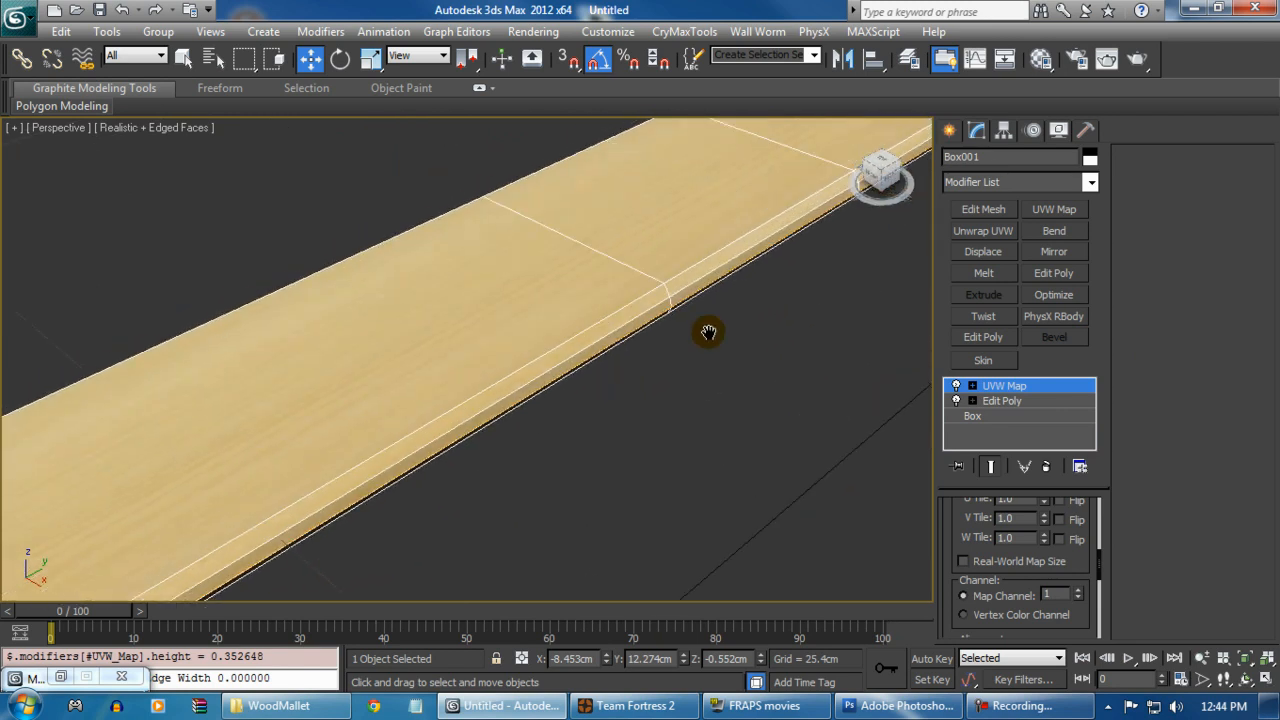
middle_click_drag(586, 403, 728, 338, "alt")
scroll(889, 263, "down", 3)
scroll(734, 366, "up", 3)
scroll(698, 373, "down", 5)
scroll(730, 370, "up", 5)
scroll(763, 450, "down", 3)
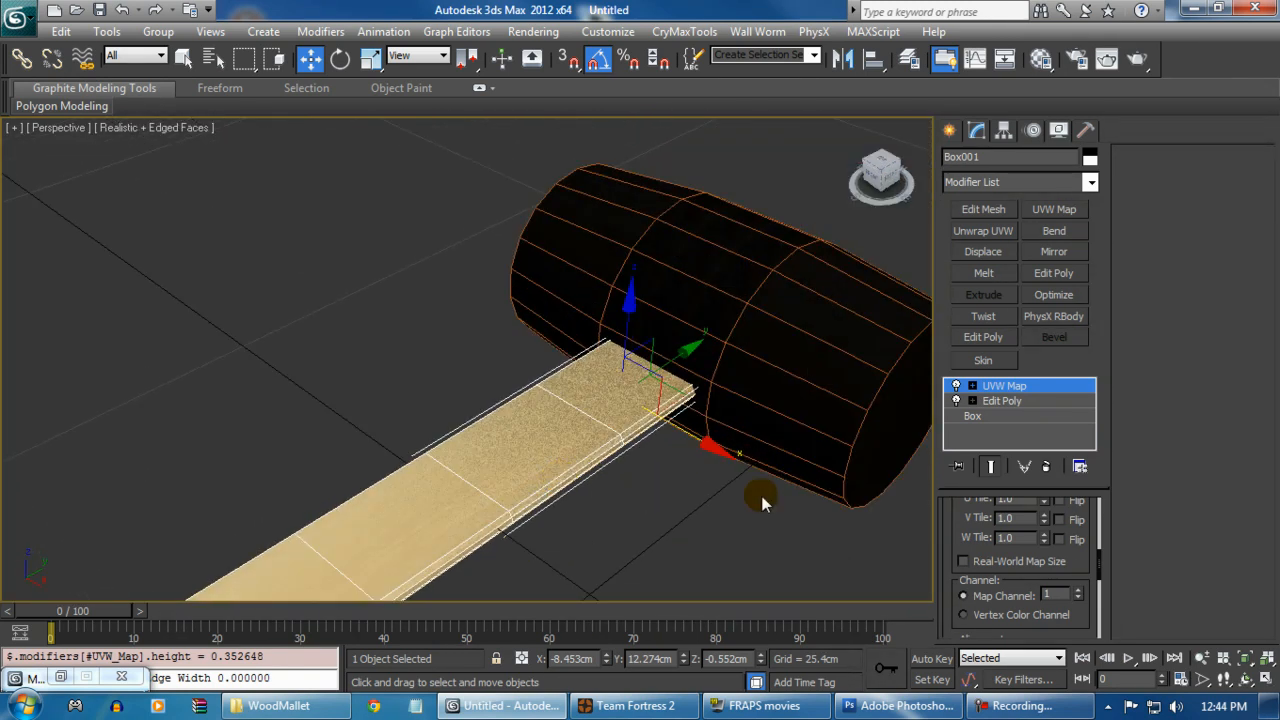
Step: Apply a UVW Map modifier to the mallet head with Box mapping and Real-World Map Size turned off
scroll(594, 423, "up", 4)
left_click(737, 333)
scroll(737, 333, "up", 4)
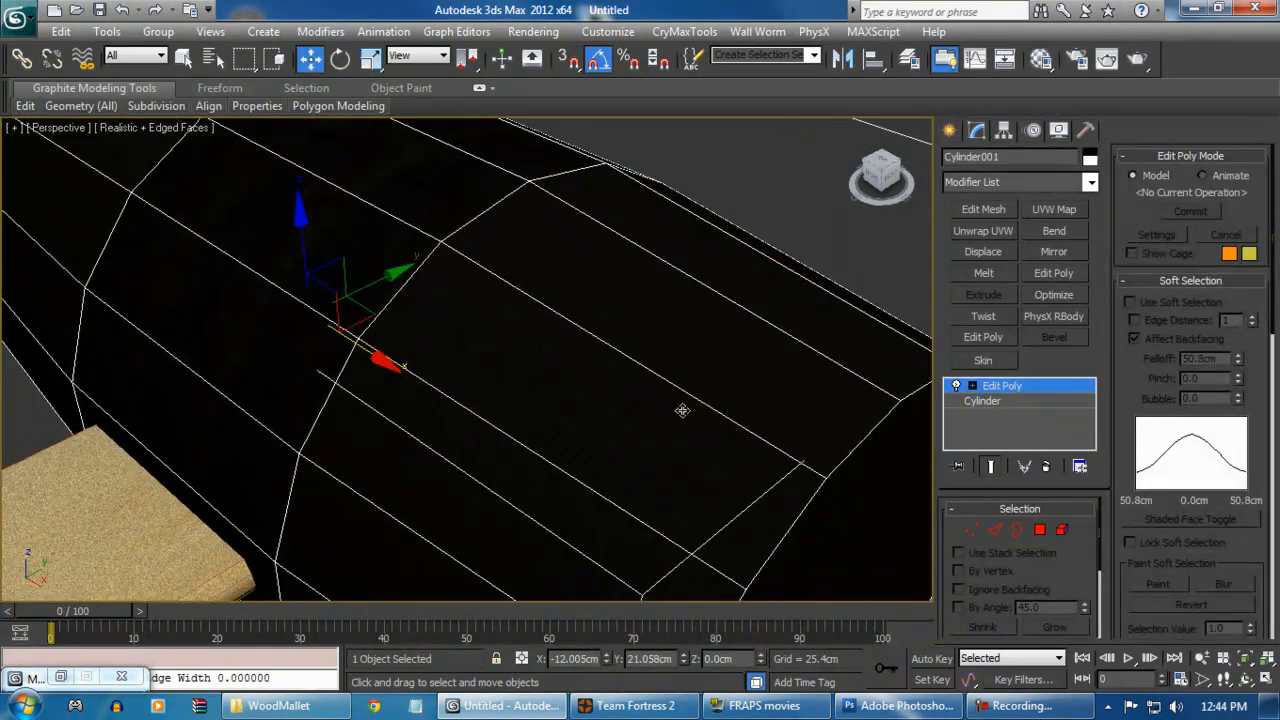
left_click(1066, 211)
scroll(557, 427, "up", 2)
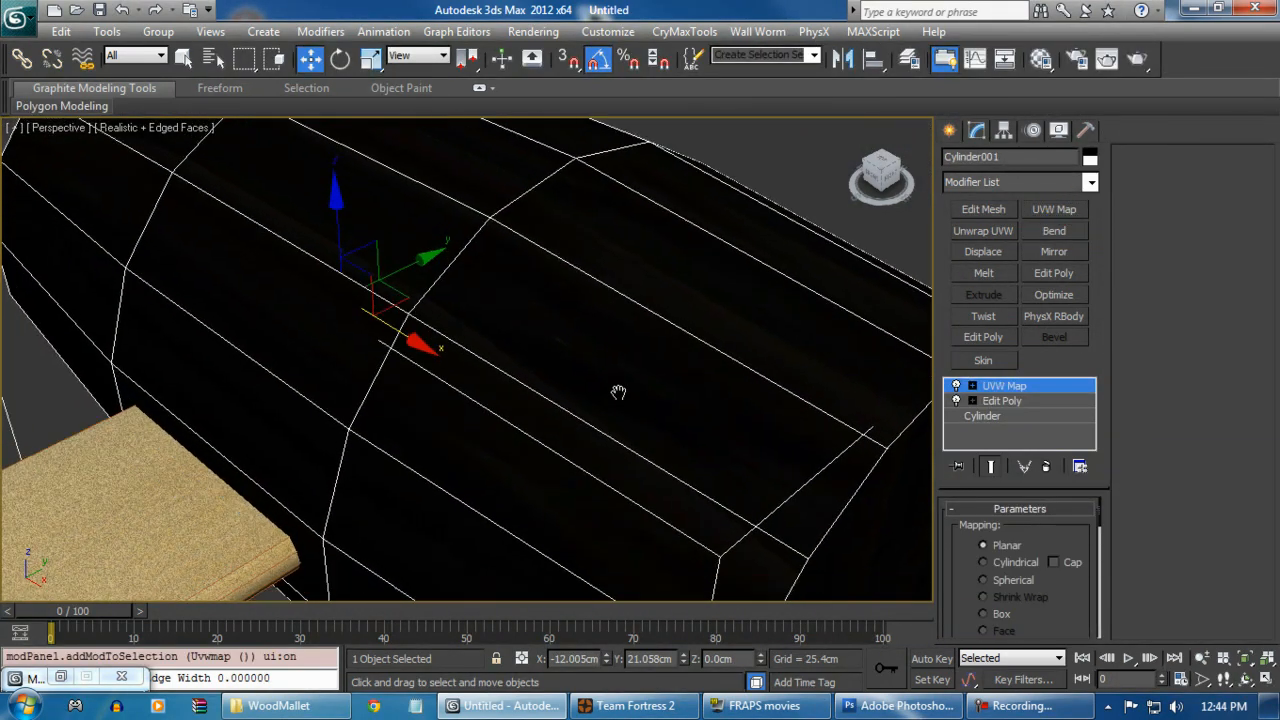
left_click(983, 613)
left_click_drag(1055, 612, 1055, 527)
scroll(1055, 530, "down", 5)
left_click(1025, 552)
scroll(705, 460, "down", 5)
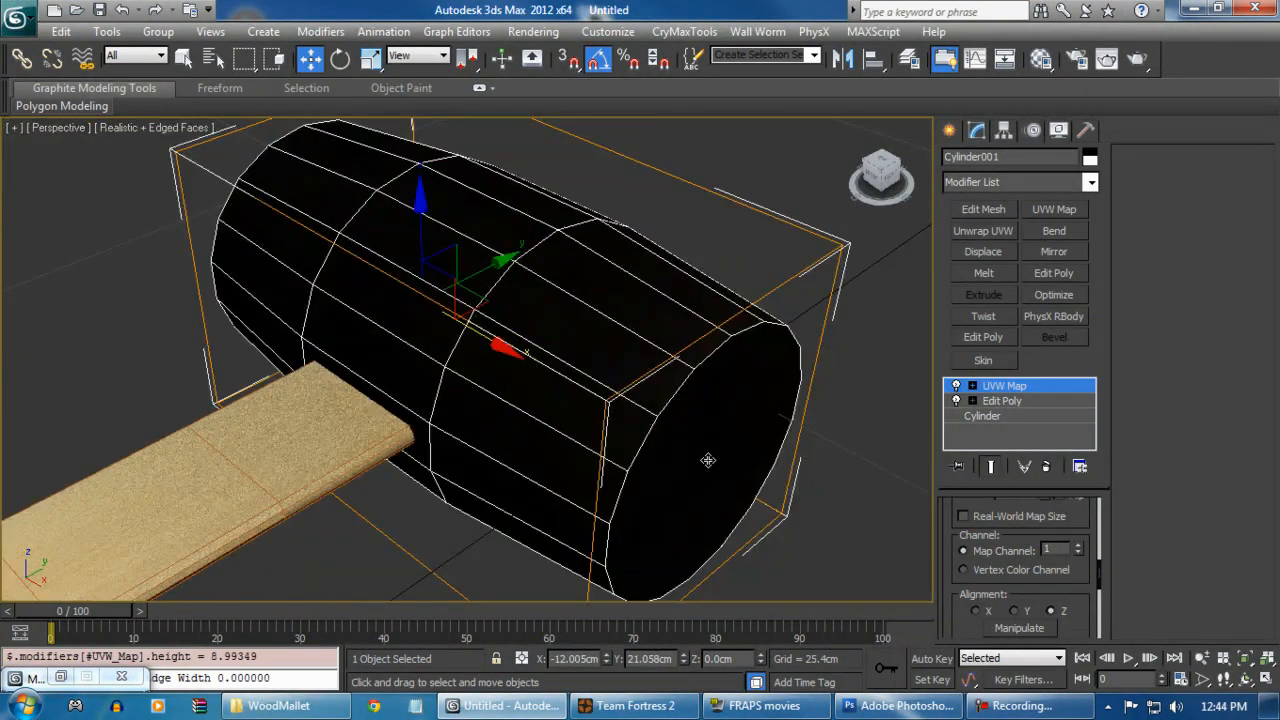
Step: Clear the selection and examine the textured head and handle from several angles
left_click(669, 537)
scroll(572, 403, "up", 2)
scroll(572, 403, "down", 5)
scroll(659, 387, "up", 5)
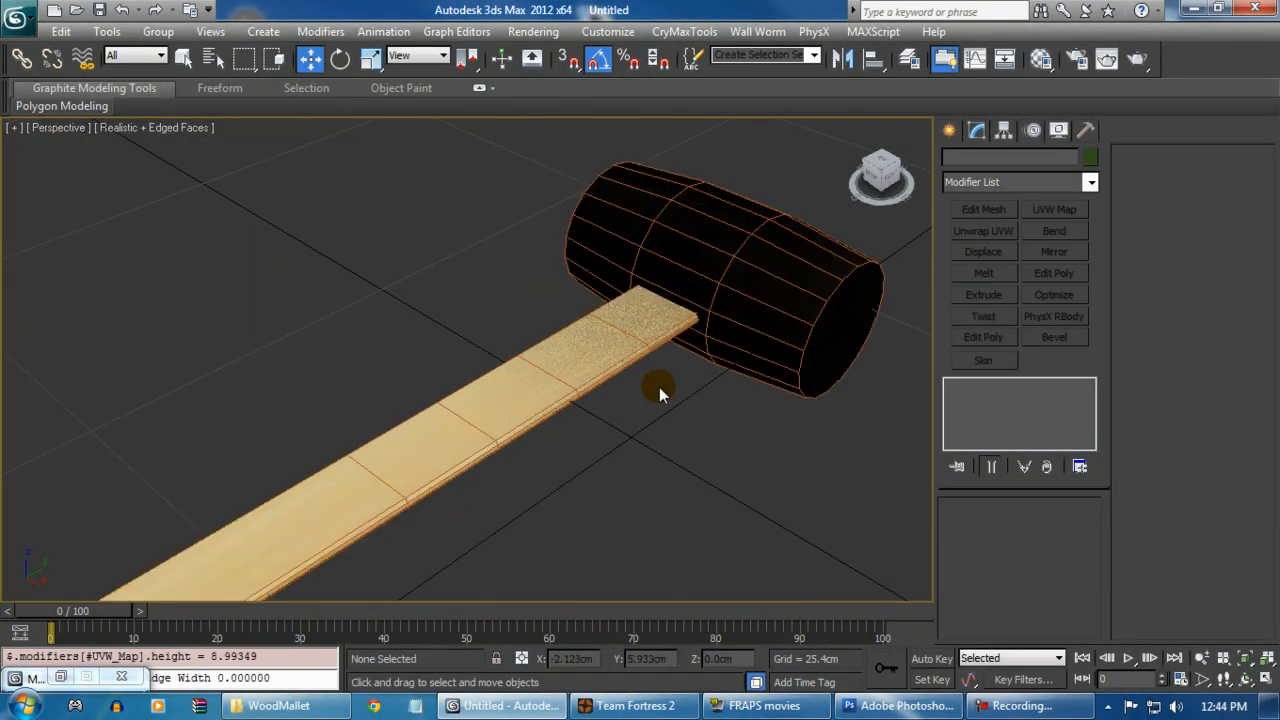
middle_click_drag(633, 322, 458, 351, "alt")
scroll(466, 343, "up", 2)
scroll(514, 343, "down", 2)
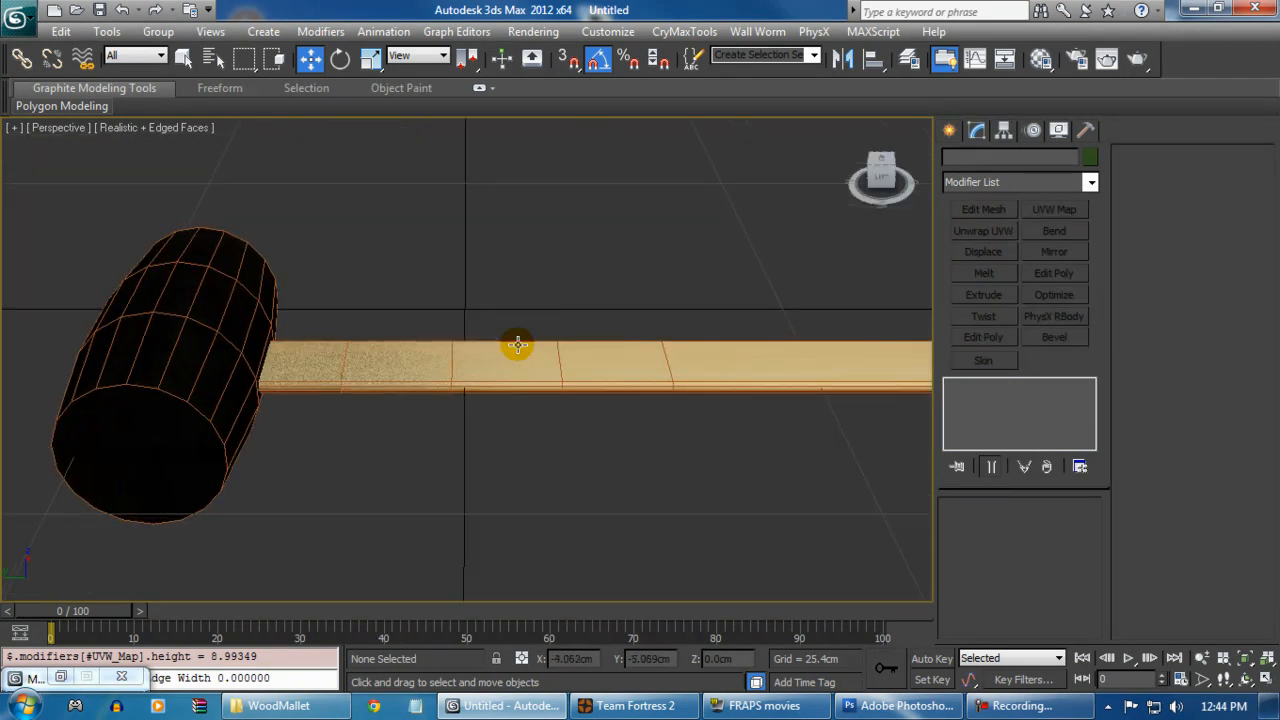
scroll(514, 343, "up", 1)
Step: Try a slight shift of the mallet head along Z, undo it and clear the selection
left_click(514, 350)
left_click_drag(290, 285, 323, 340)
left_click(288, 255)
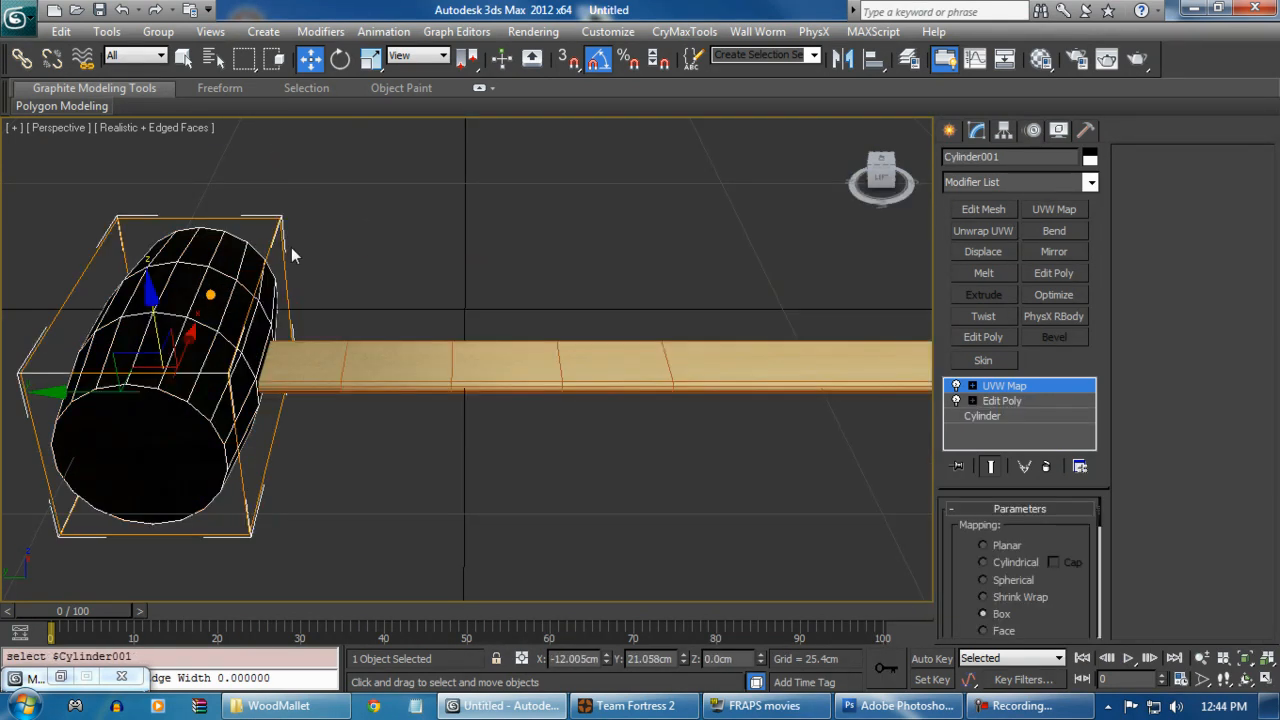
left_click_drag(164, 288, 164, 300)
key("ctrl+z")
middle_click_drag(408, 234, 486, 300)
left_click(508, 313)
scroll(480, 330, "up", 3)
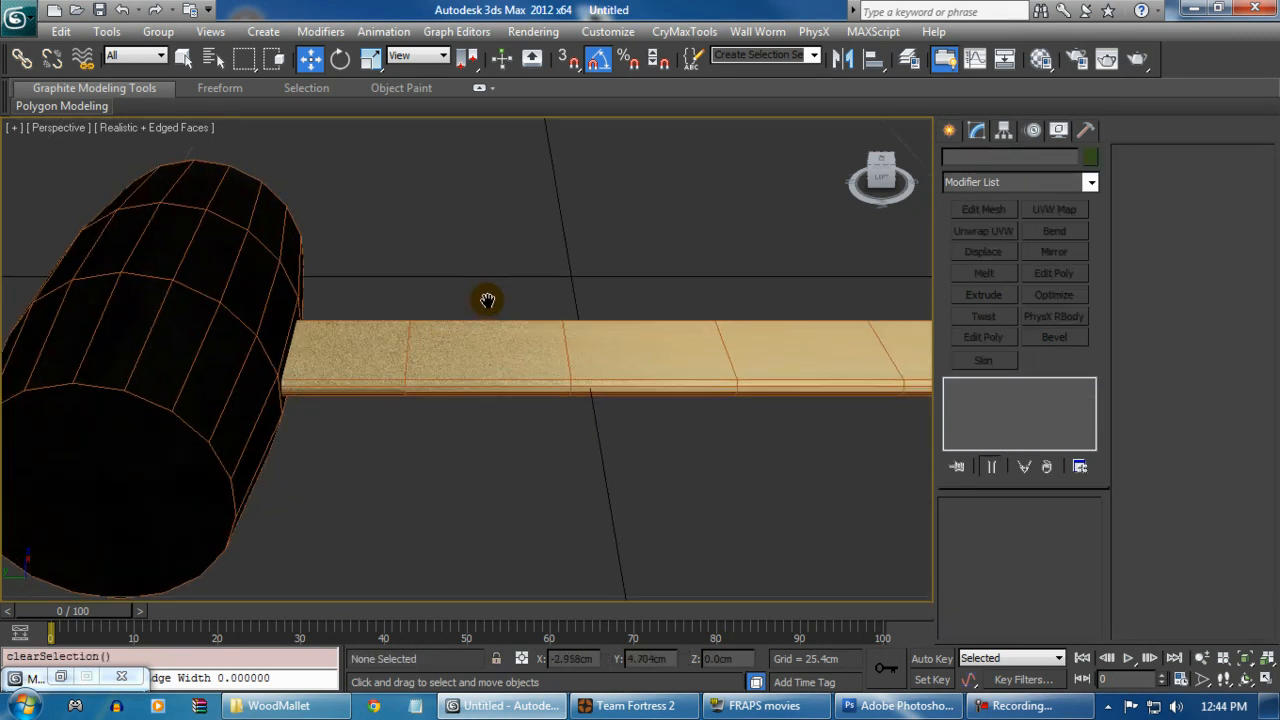
Step: Link the mallet head to the handle so the handle becomes its parent
left_click(277, 260)
middle_click_drag(277, 260, 313, 277, "alt")
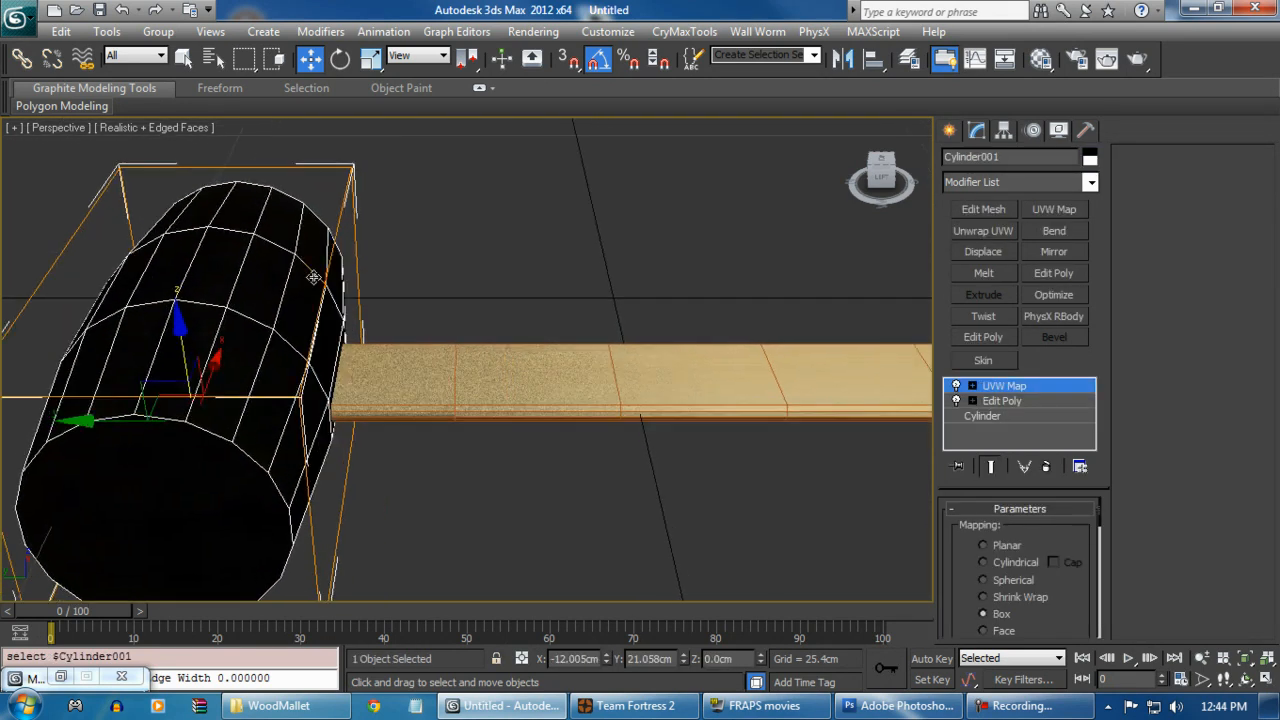
left_click(22, 58)
left_click_drag(519, 381, 560, 380)
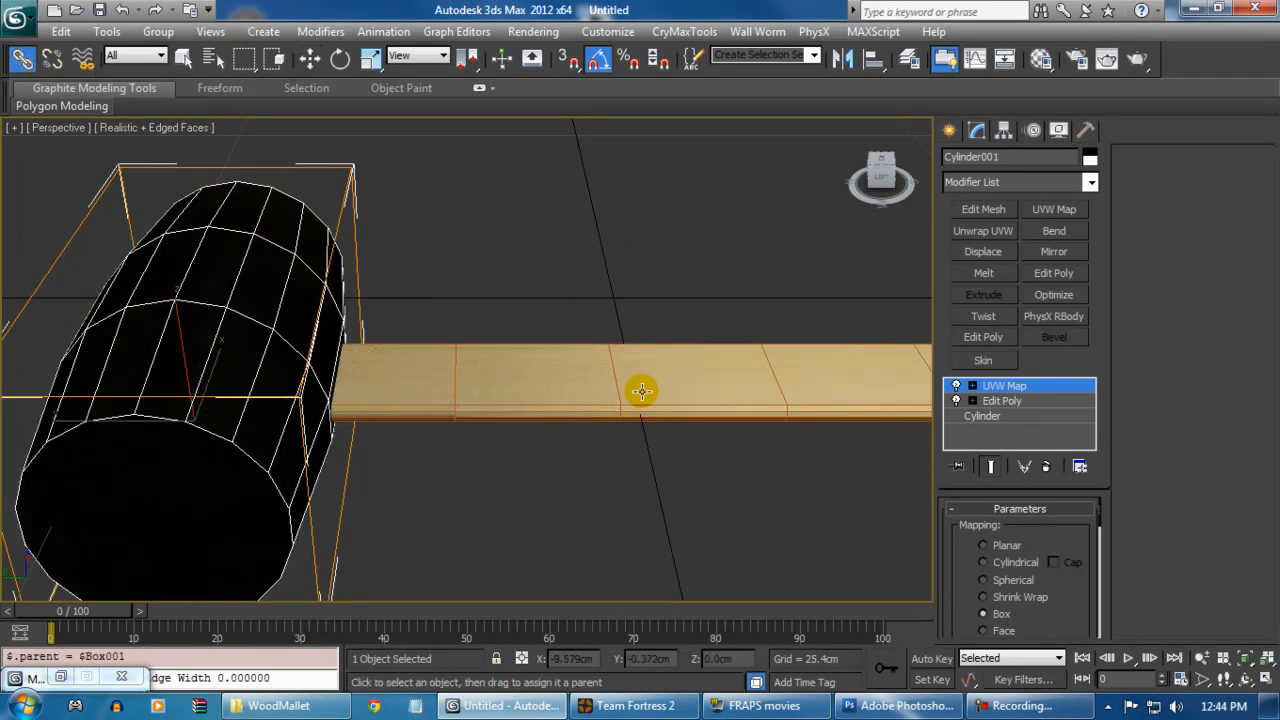
left_click(520, 270)
left_click(310, 58)
Step: Test the link by trying to move the handle and the mallet head, and undo the head's upward shift
middle_click_drag(571, 269, 465, 299)
left_click(366, 421)
middle_click_drag(485, 433, 410, 405)
scroll(410, 405, "down", 2)
left_click_drag(264, 309, 300, 320)
left_click(232, 261)
left_click_drag(120, 304, 129, 202)
key("ctrl+z")
middle_click_drag(564, 352, 300, 380, "alt")
middle_click_drag(300, 380, 313, 378)
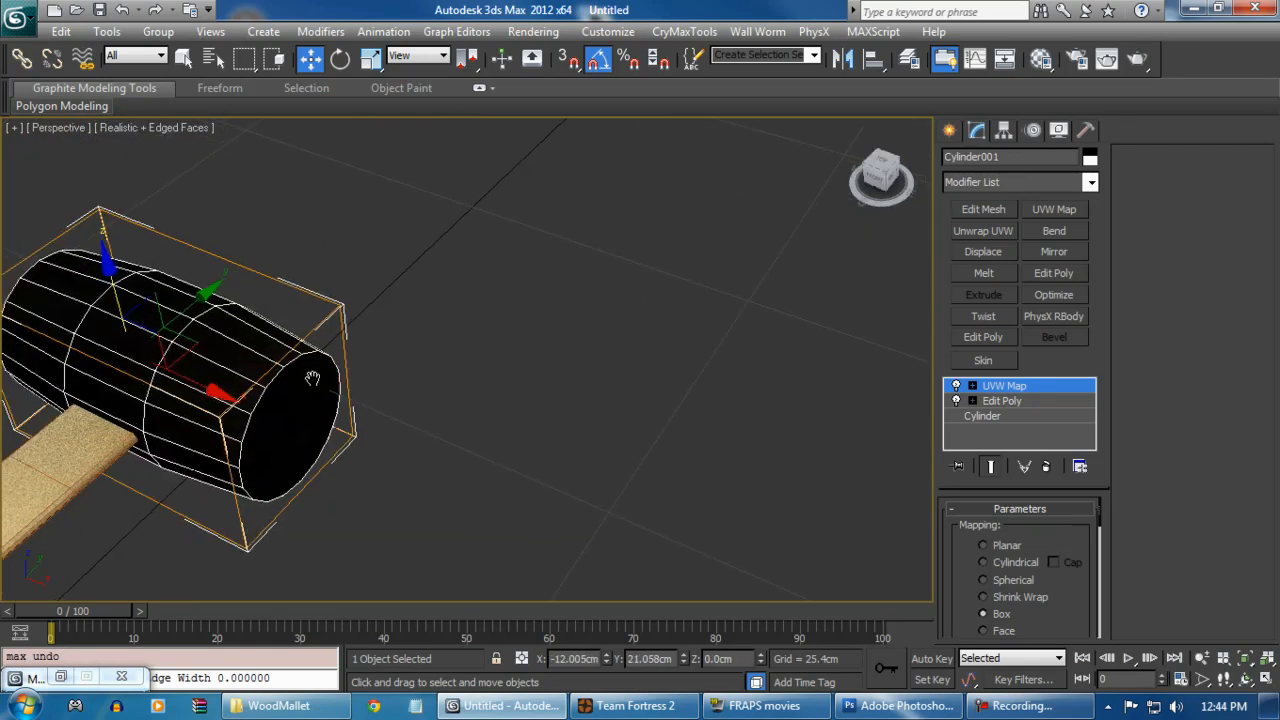
scroll(312, 378, "down", 6)
scroll(465, 392, "up", 1)
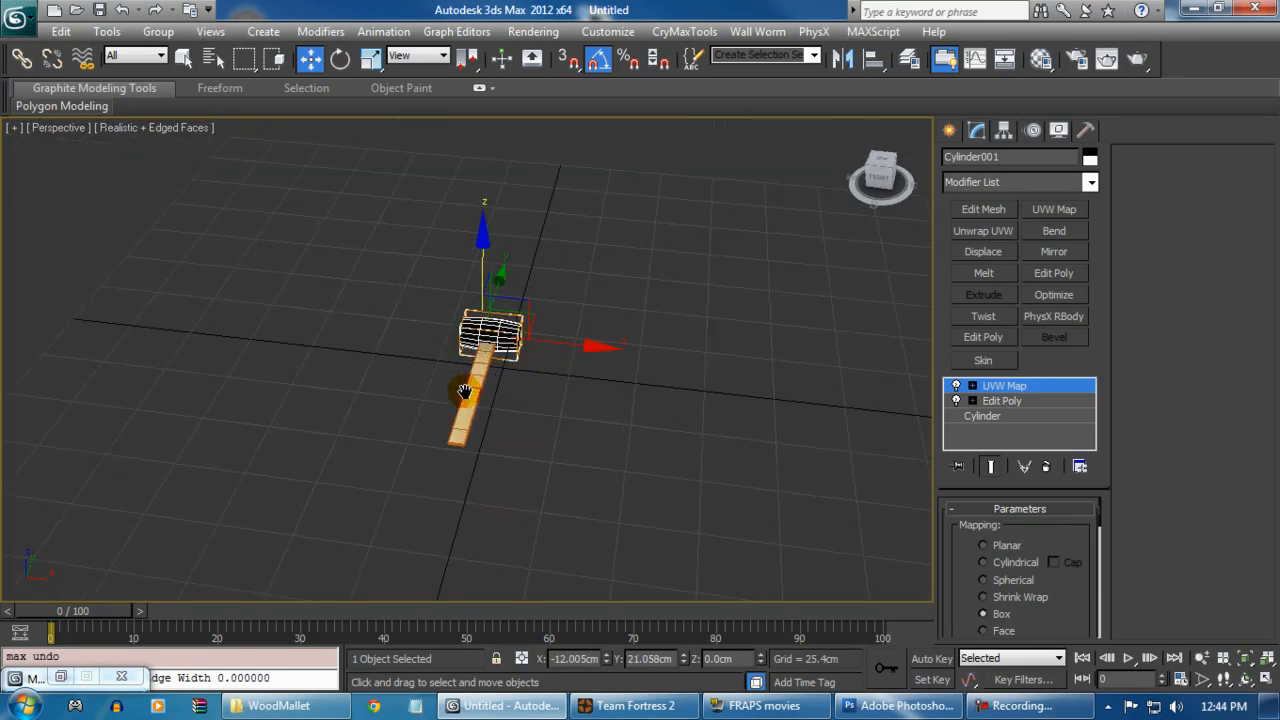
scroll(465, 392, "up", 3)
Step: Switch to GCFScape and open the recent file team fortress 2 materials.gcf
left_click(1191, 8)
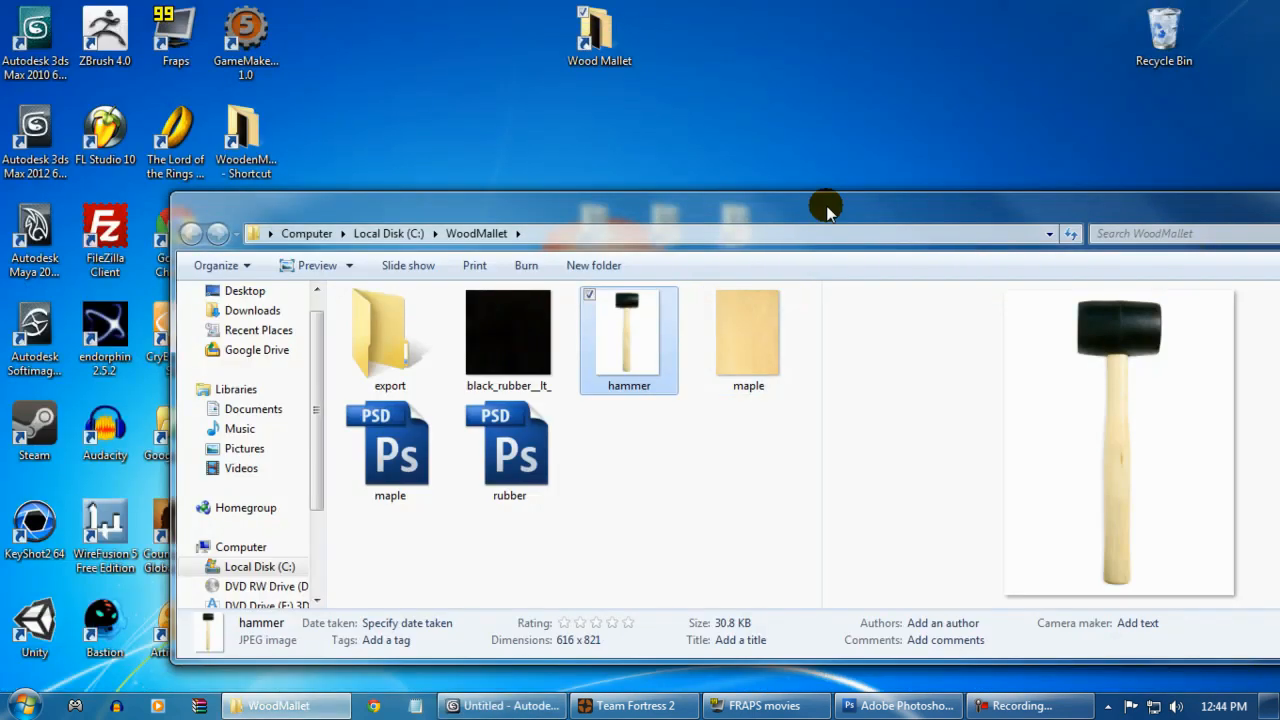
left_click_drag(1027, 218, 462, 264)
left_click(737, 251)
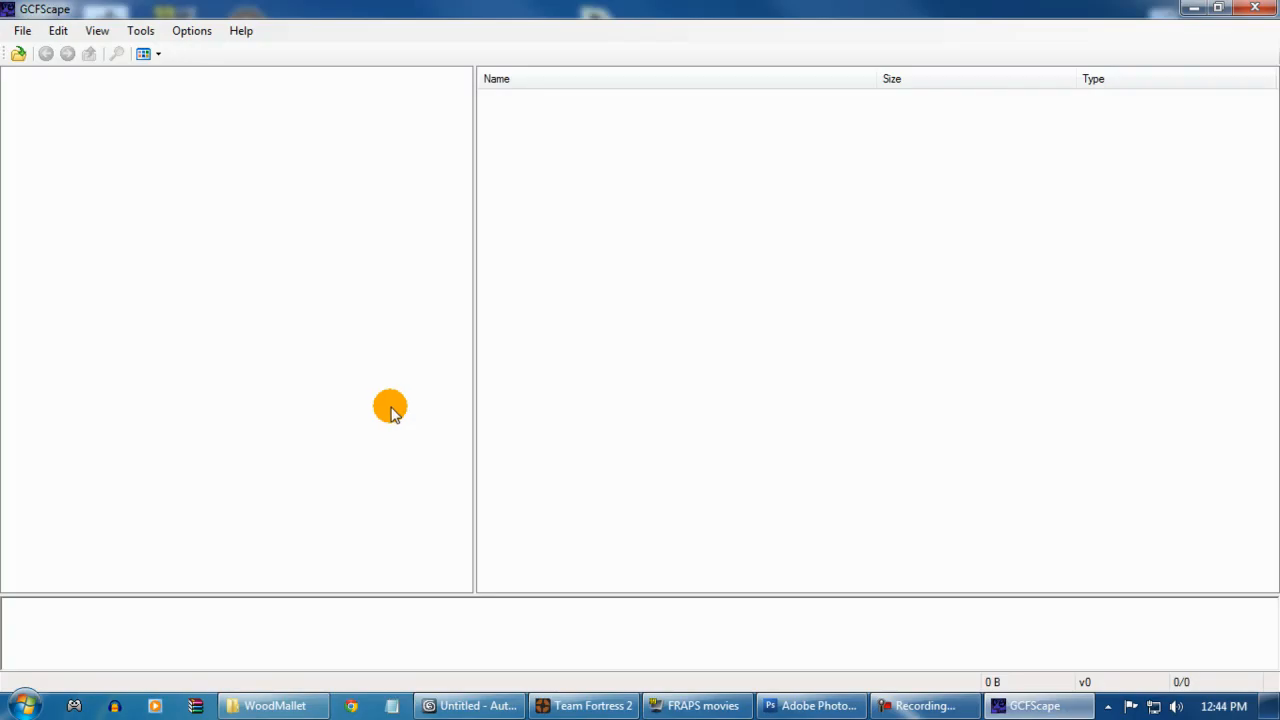
left_click(21, 31)
mouse_move(100, 90)
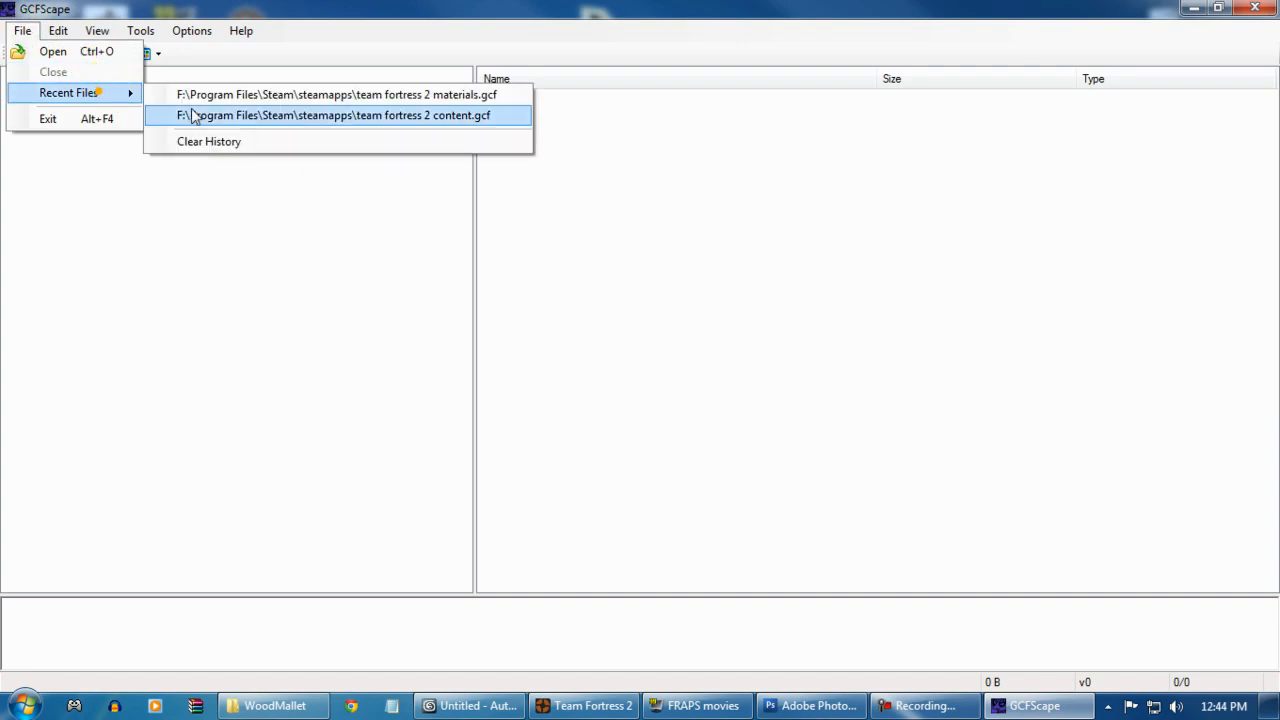
left_click(225, 95)
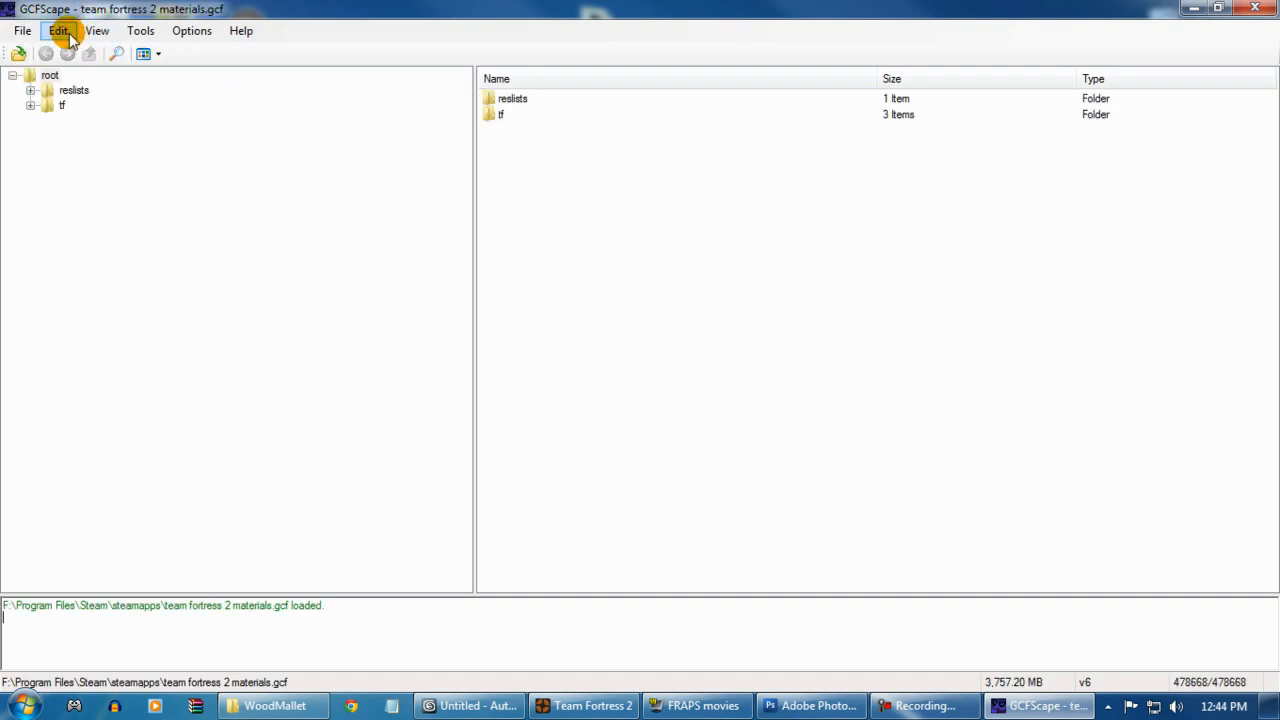
Step: Reload team fortress 2 materials.gcf from the recent files
left_click_drag(212, 8, 314, 93)
left_click(172, 120)
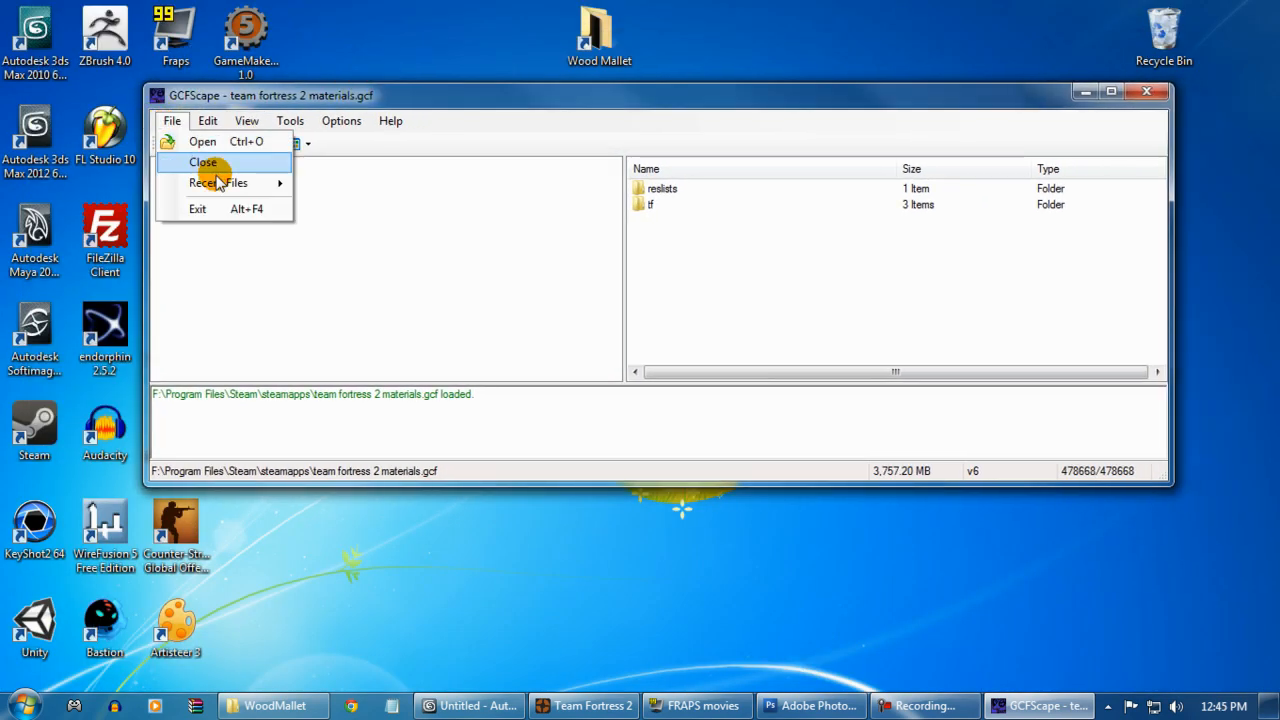
mouse_move(218, 183)
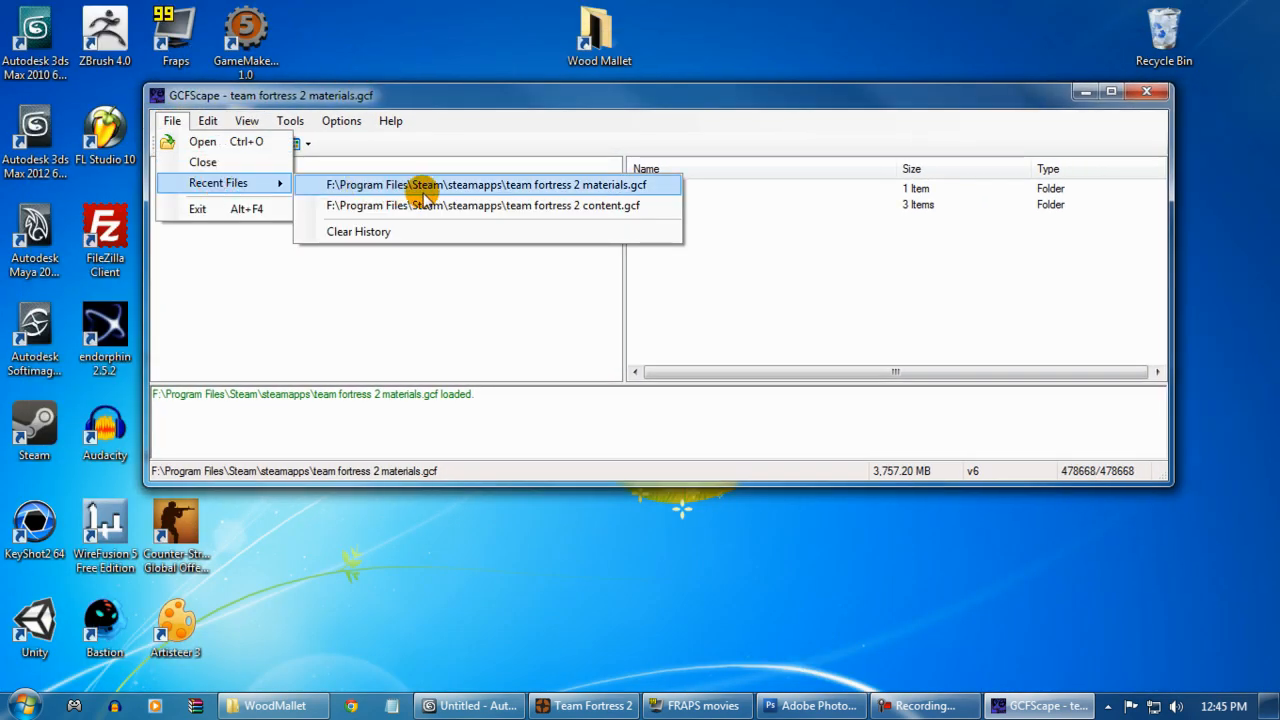
left_click(593, 186)
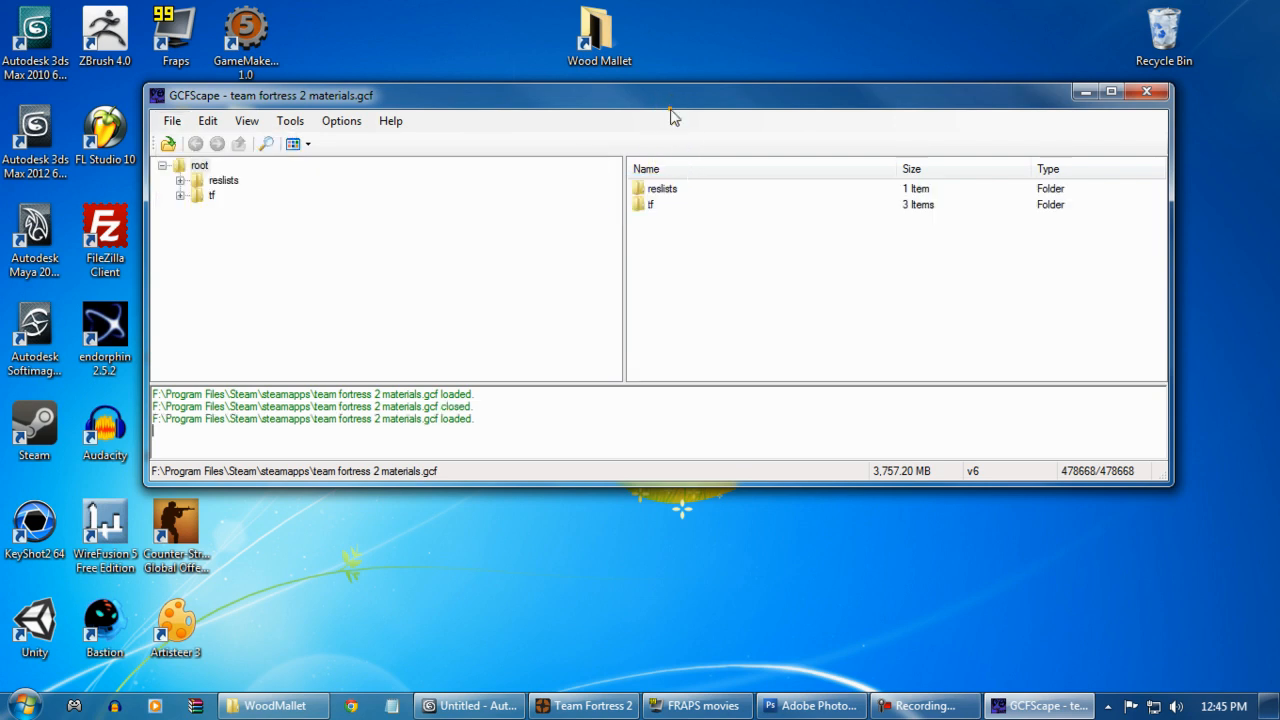
triple_click(466, 430)
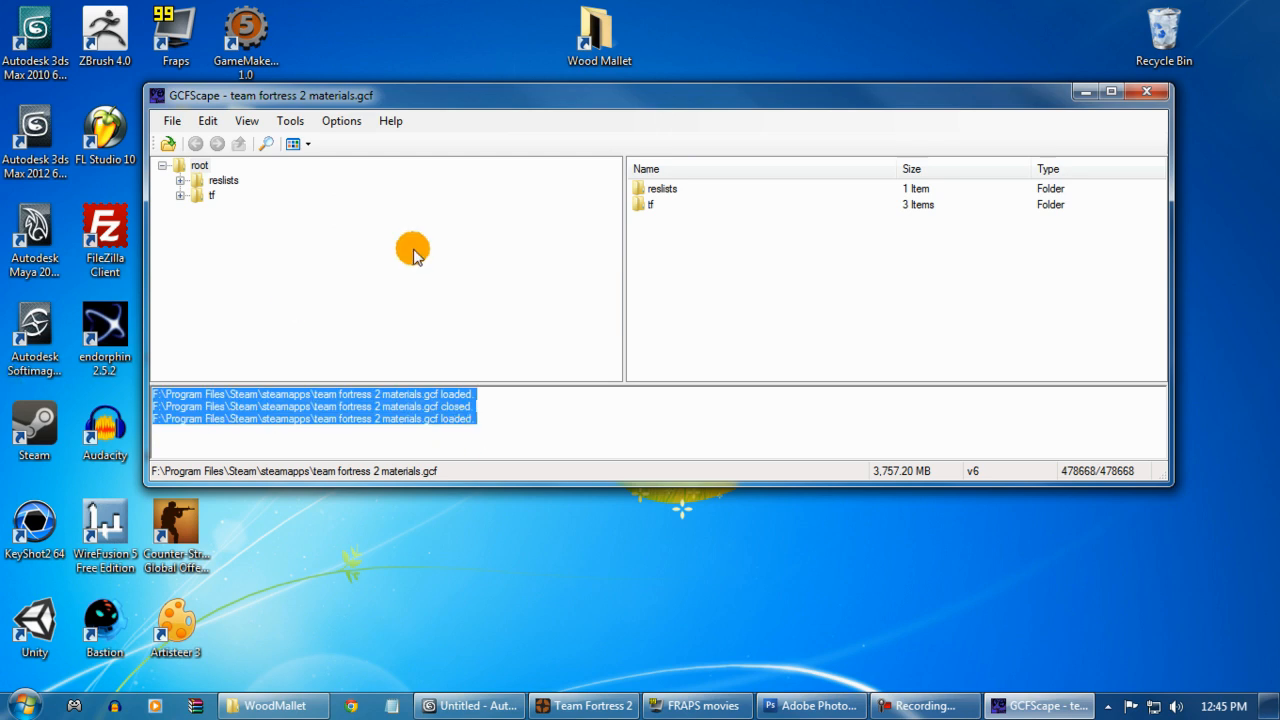
Step: Browse the archive to the c_models folder under tf, models, weapons
double_click(655, 205)
double_click(660, 97)
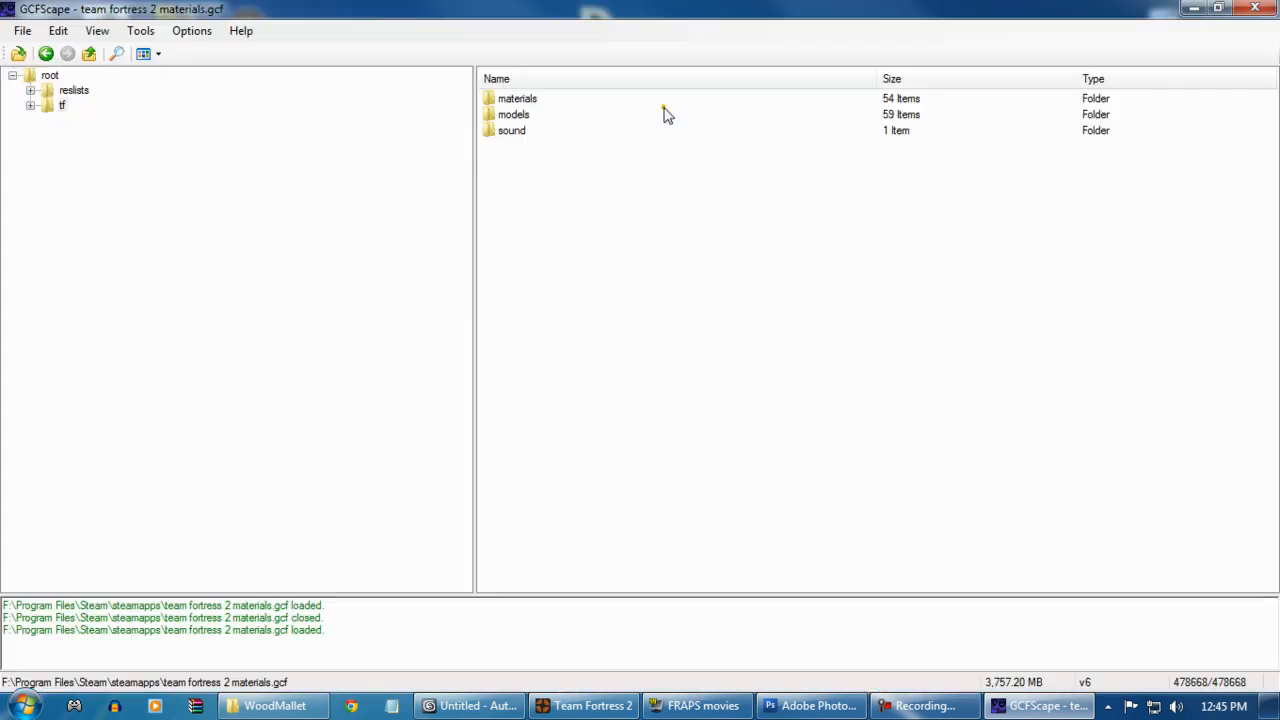
double_click(530, 115)
left_click(533, 447)
key("w")
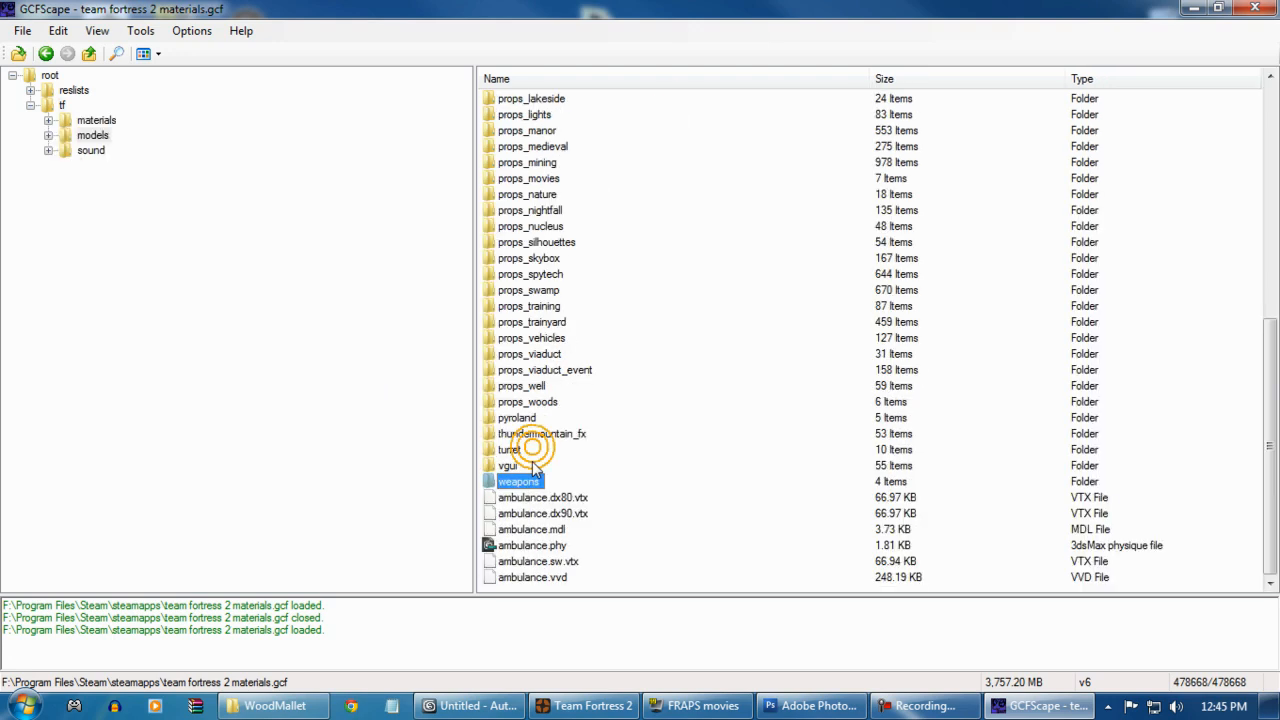
double_click(533, 483)
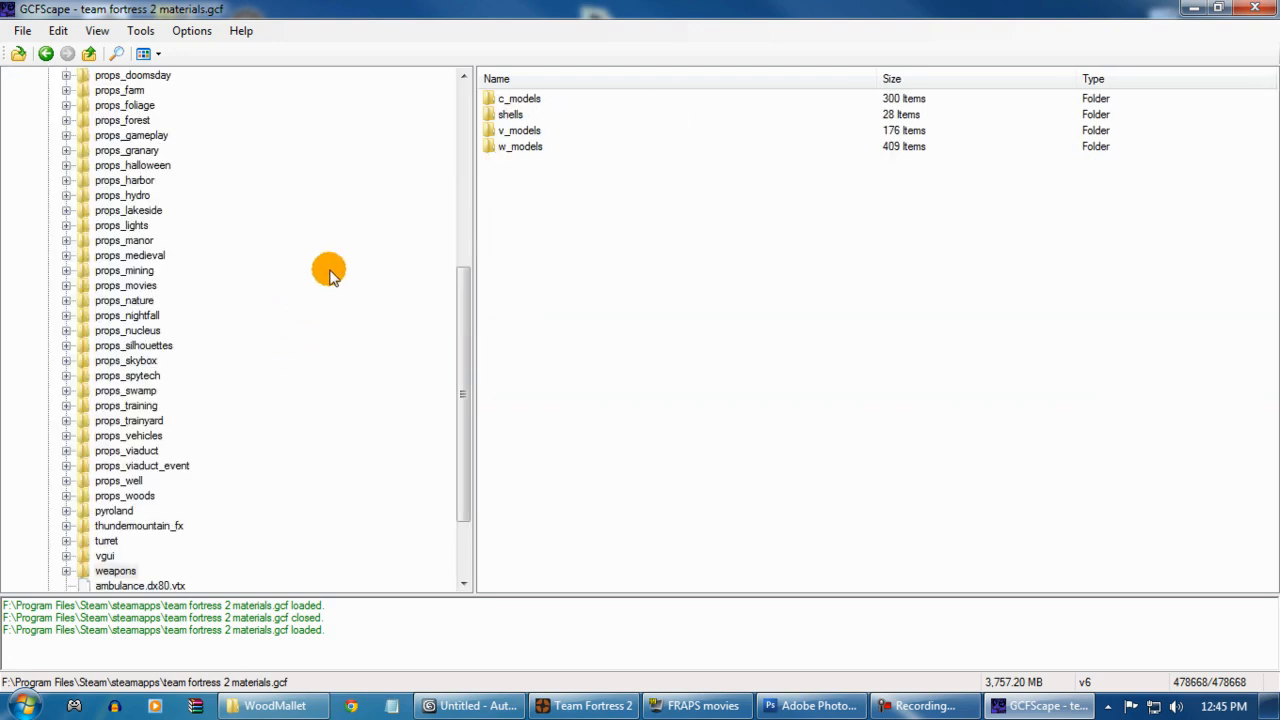
double_click(530, 100)
left_click_drag(545, 12, 527, 6)
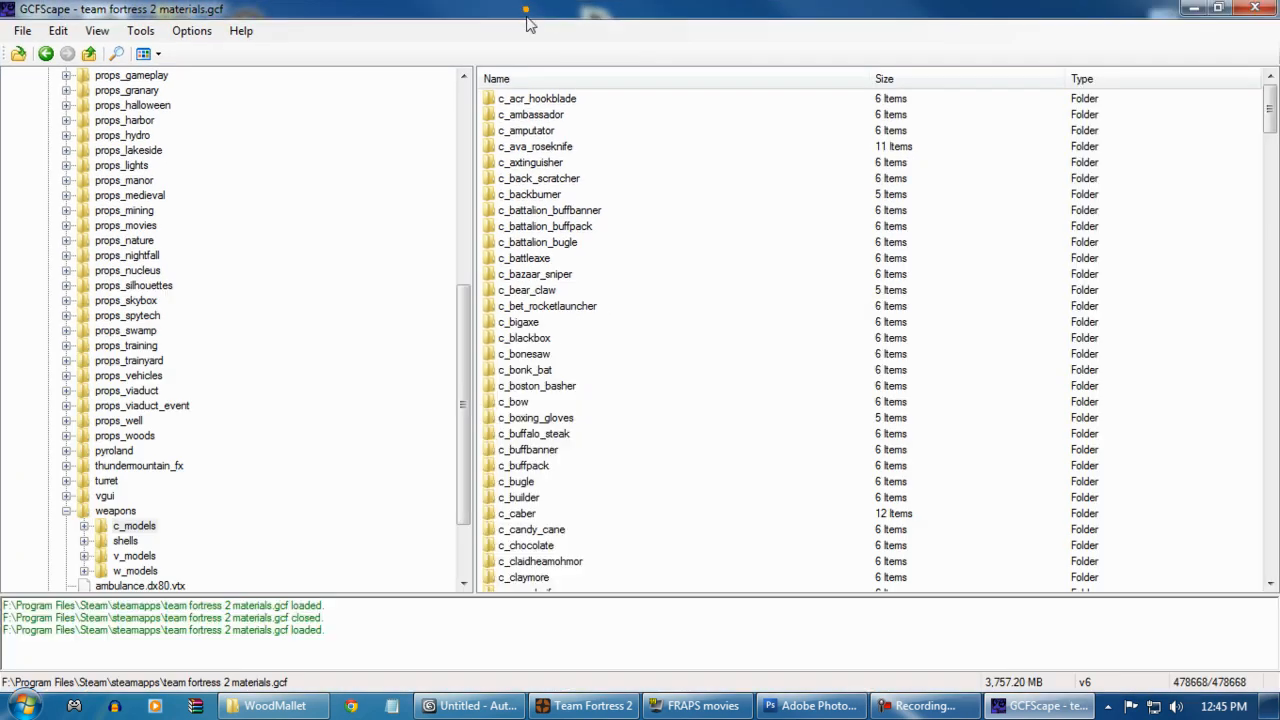
Step: Extract the c_bonesaw folder into the WoodMallet project folder and close GCFScape
left_click(553, 355)
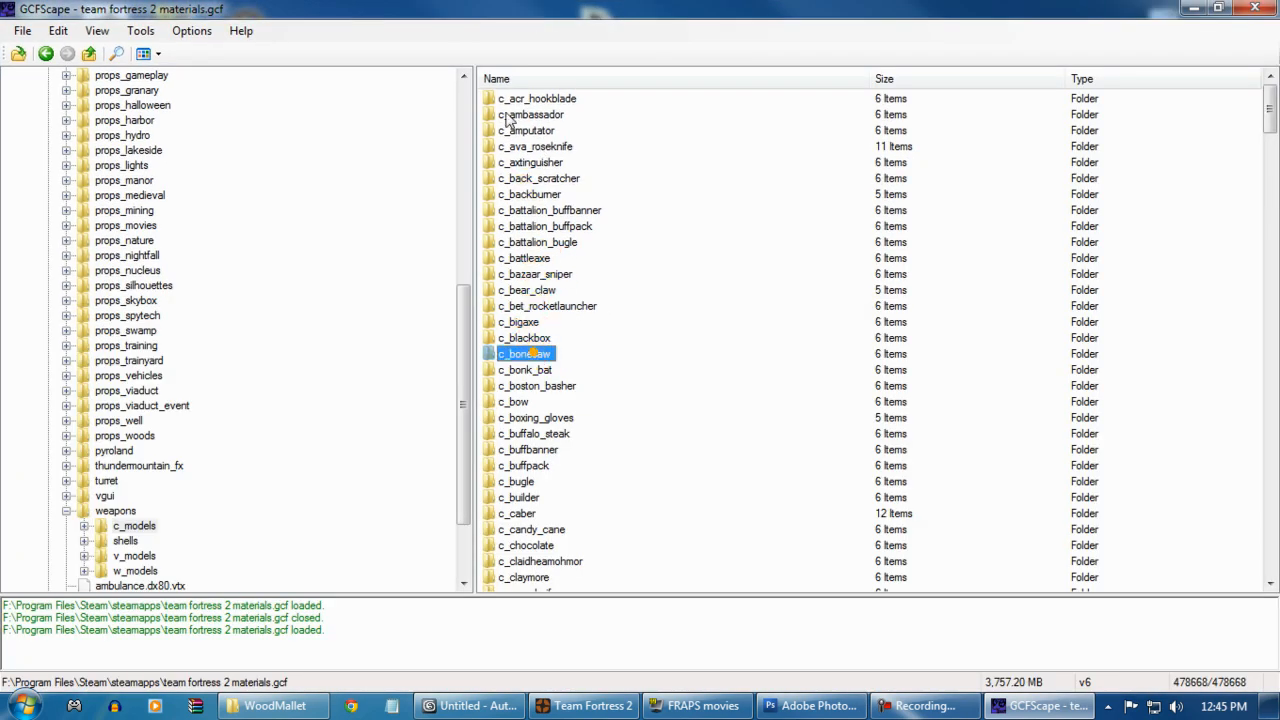
double_click(480, 10)
scroll(735, 515, "down", 3)
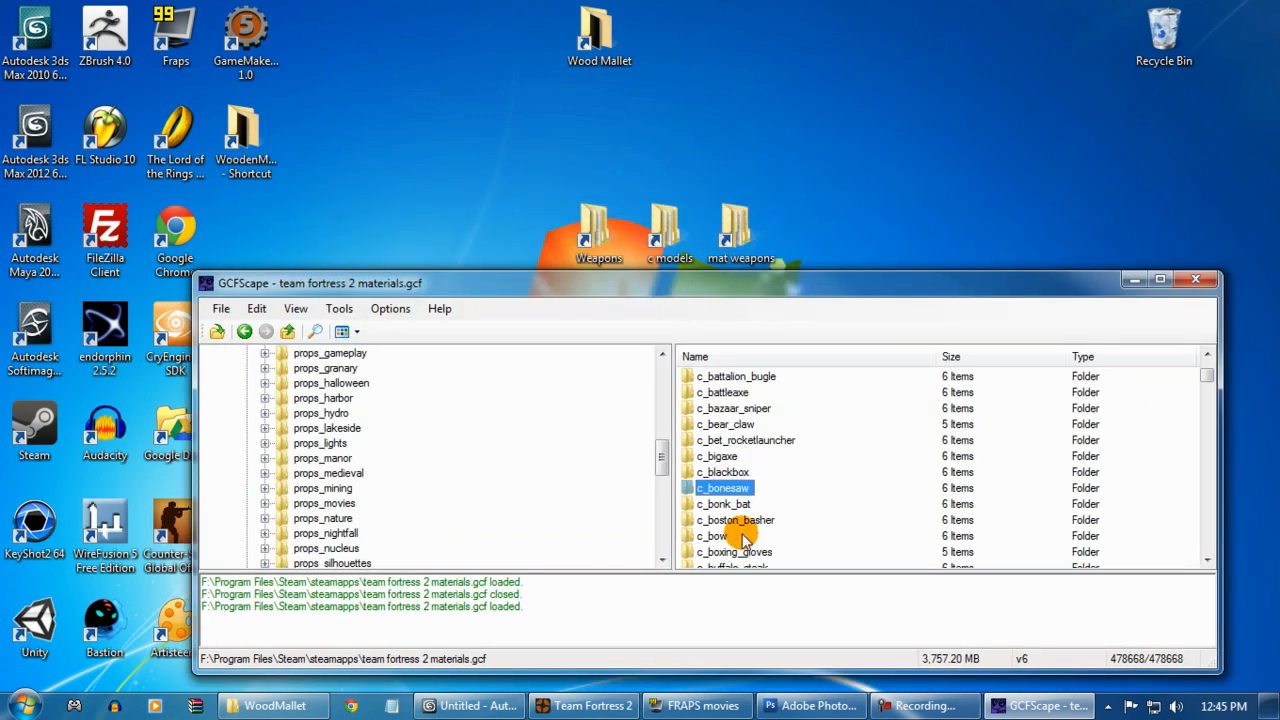
left_click(1078, 265)
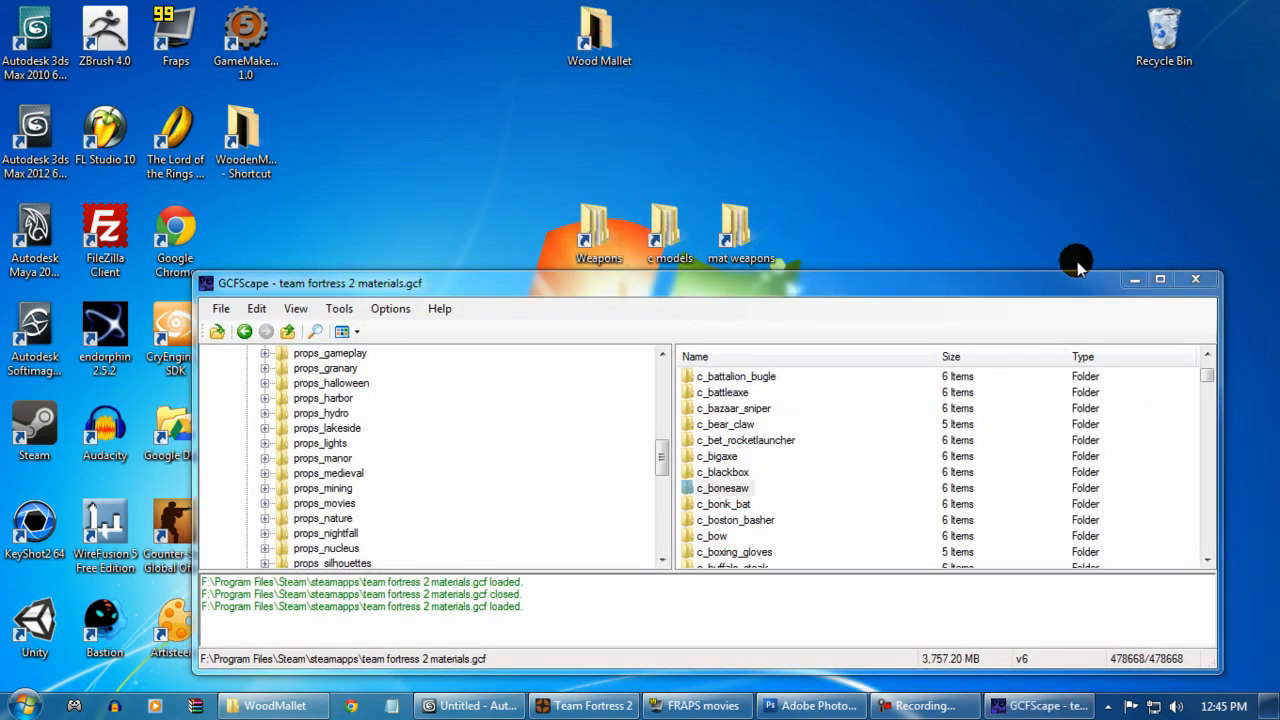
left_click(1199, 281)
Step: Open the WoodMallet project folder and its c_bonesaw subfolder
double_click(594, 35)
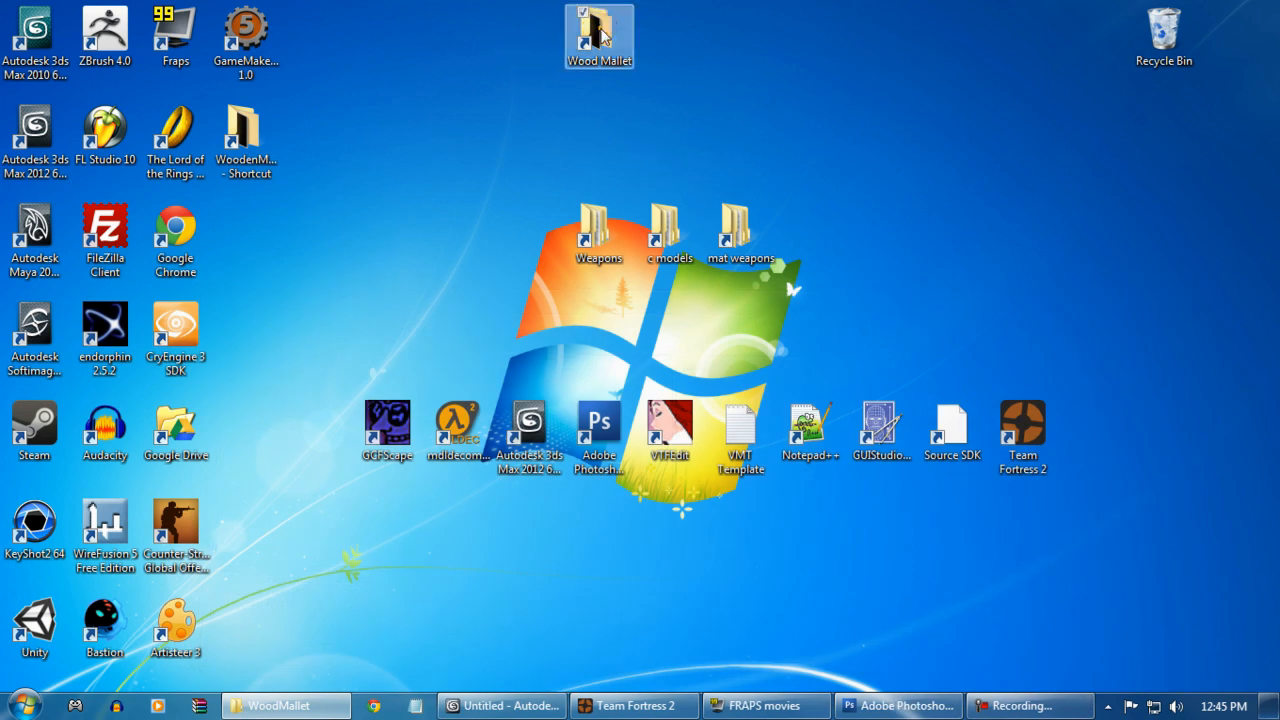
left_click(245, 378)
left_click_drag(490, 250, 815, 184)
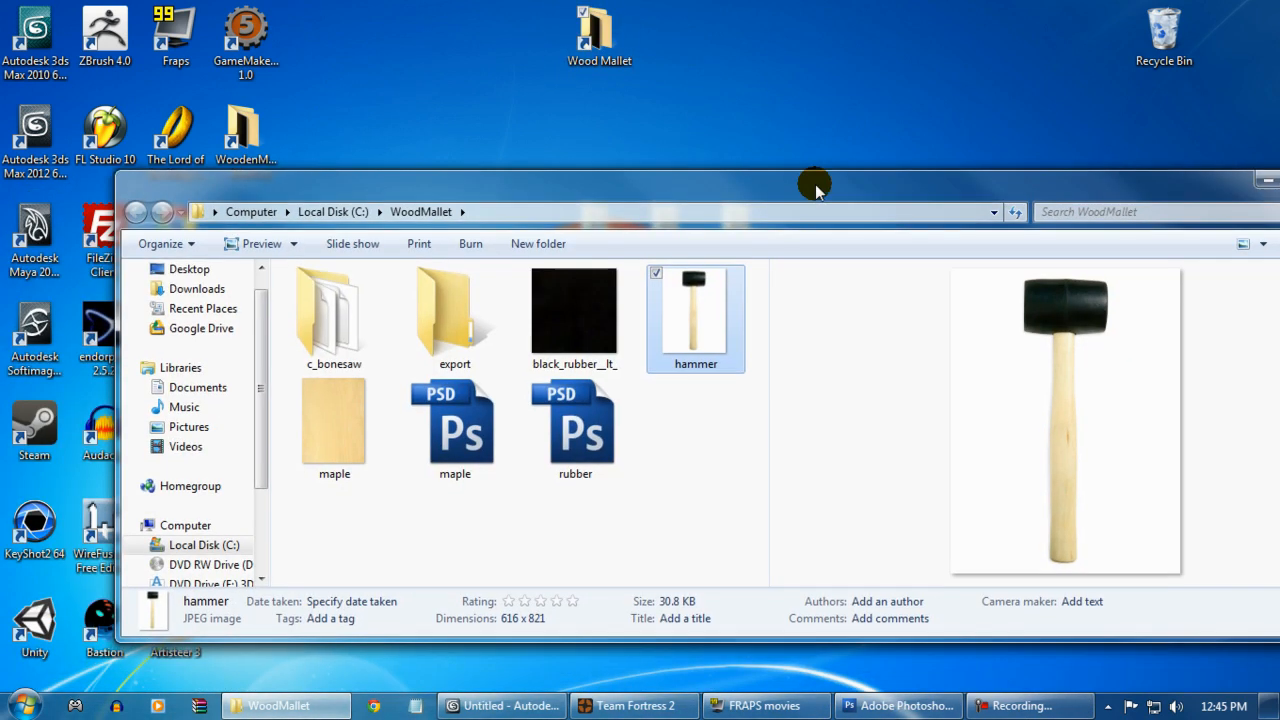
left_click(330, 318)
double_click(330, 318)
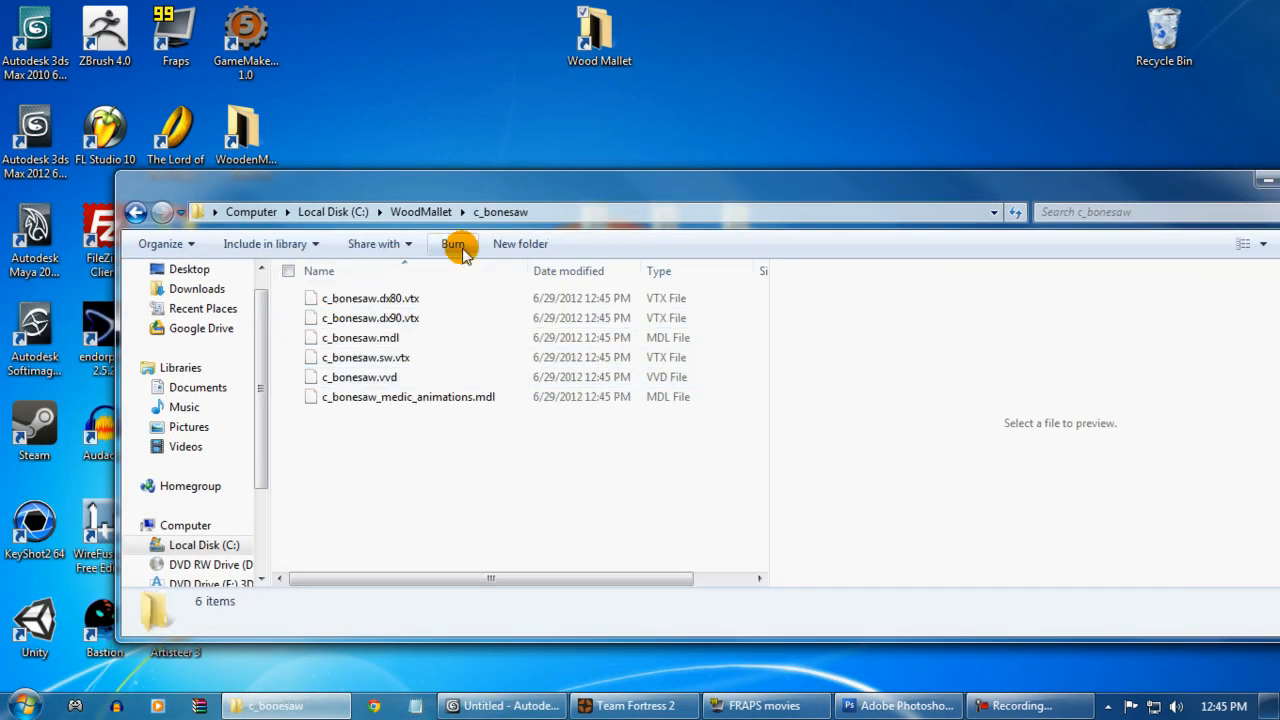
left_click_drag(480, 192, 616, 197)
Step: Open c_bonesaw.mdl for editing in Notepad++
left_click(508, 362)
left_click(503, 345)
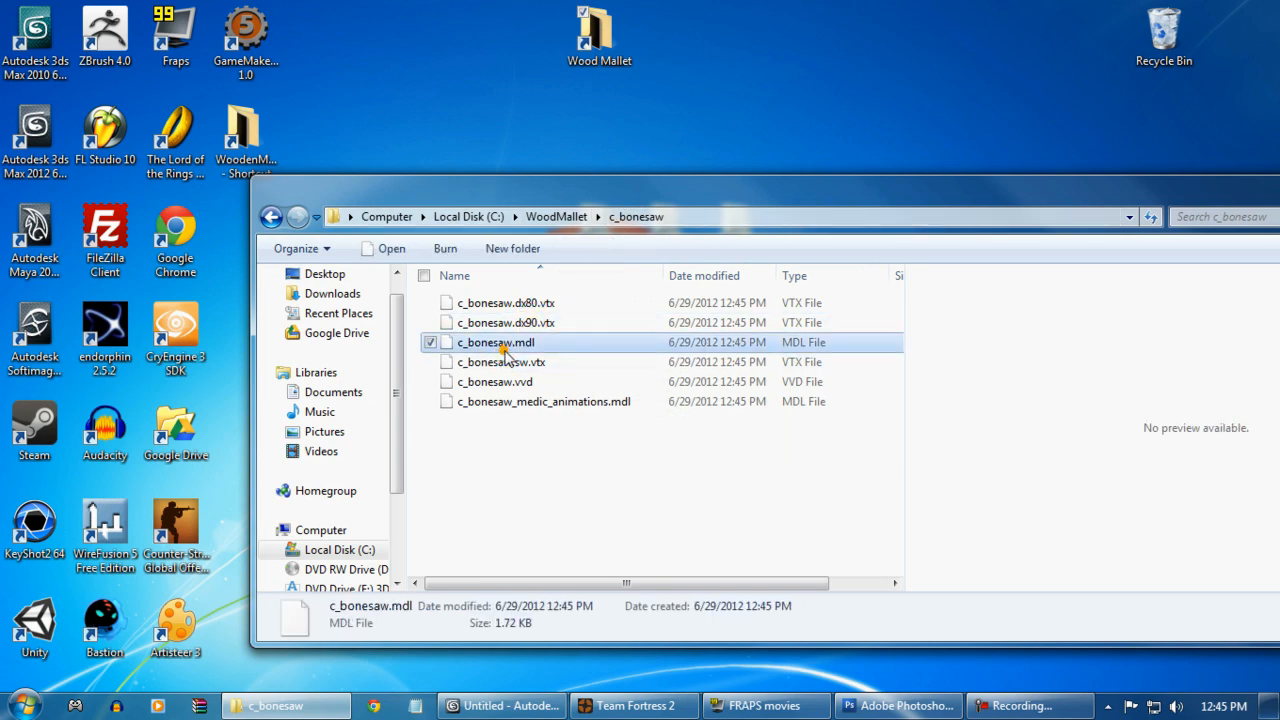
right_click(555, 345)
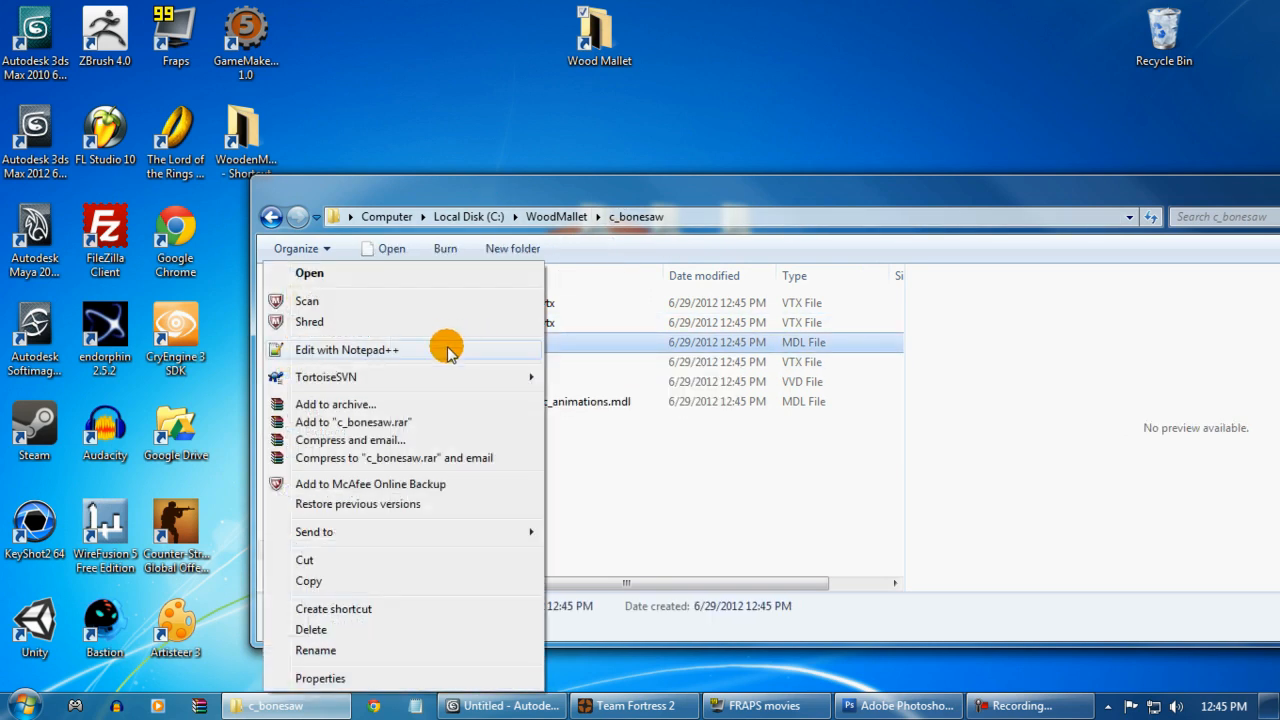
left_click(446, 346)
left_click_drag(375, 30, 587, 293)
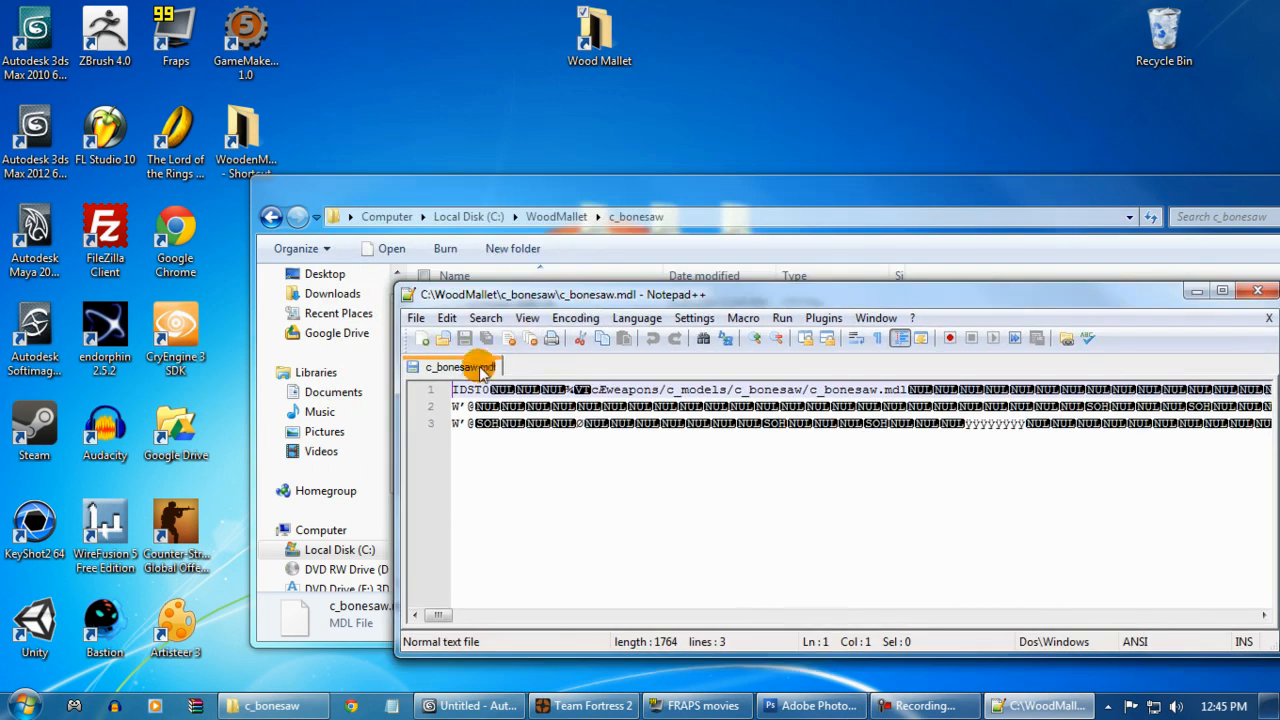
Step: Replace the character right after IDST in the file header with a comma, save the file and close Notepad++
key("Delete")
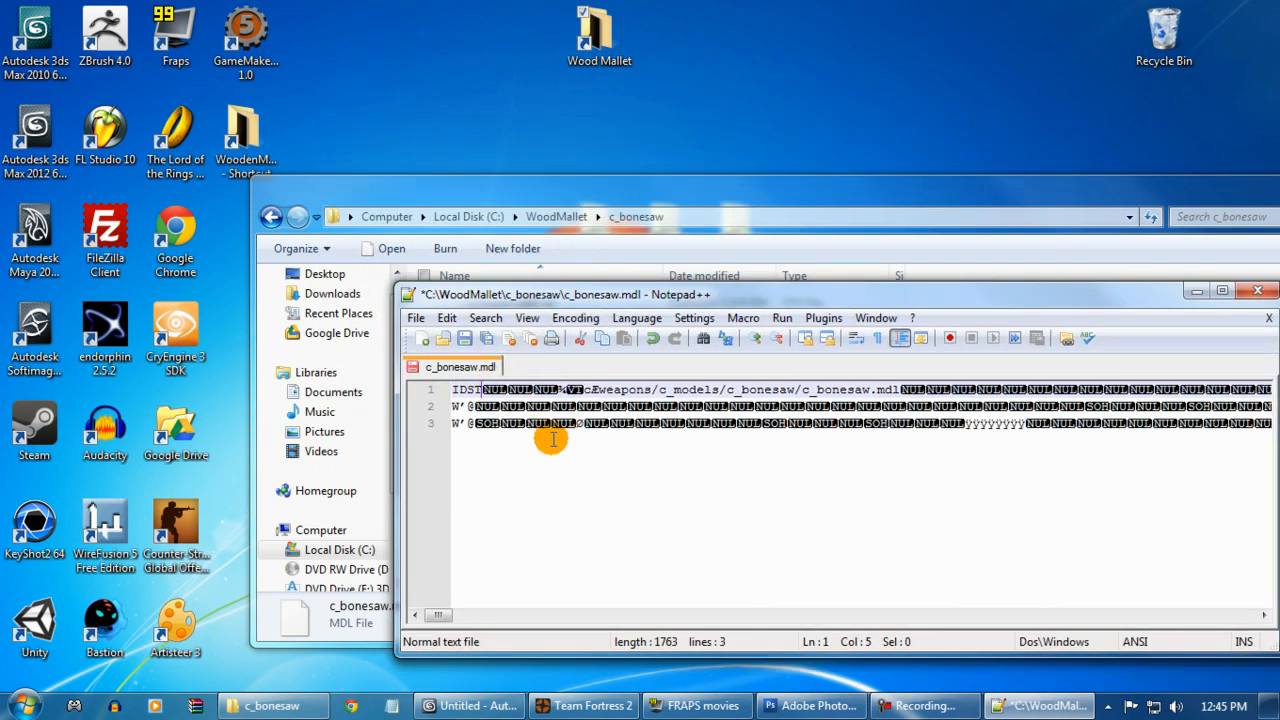
type(",")
key("ctrl+s")
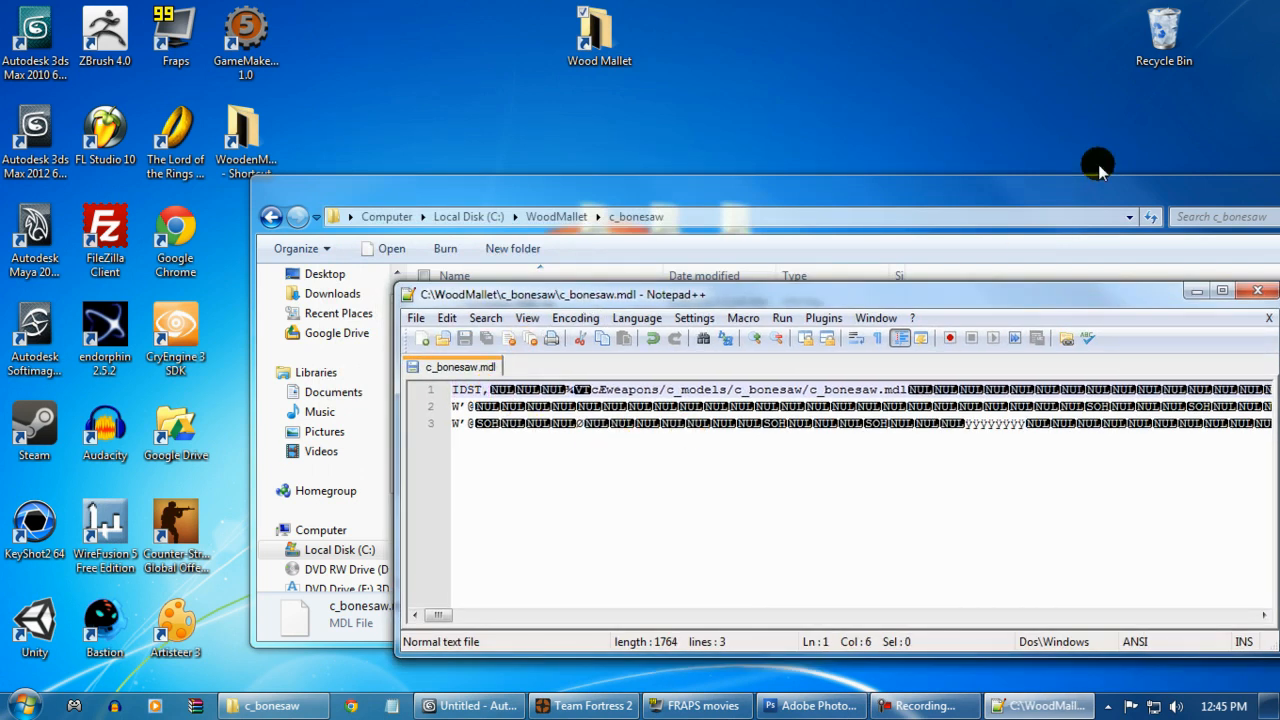
left_click(1265, 318)
left_click(1258, 290)
Step: Launch MDLDecompiler and start choosing the model file
left_click_drag(640, 176, 733, 33)
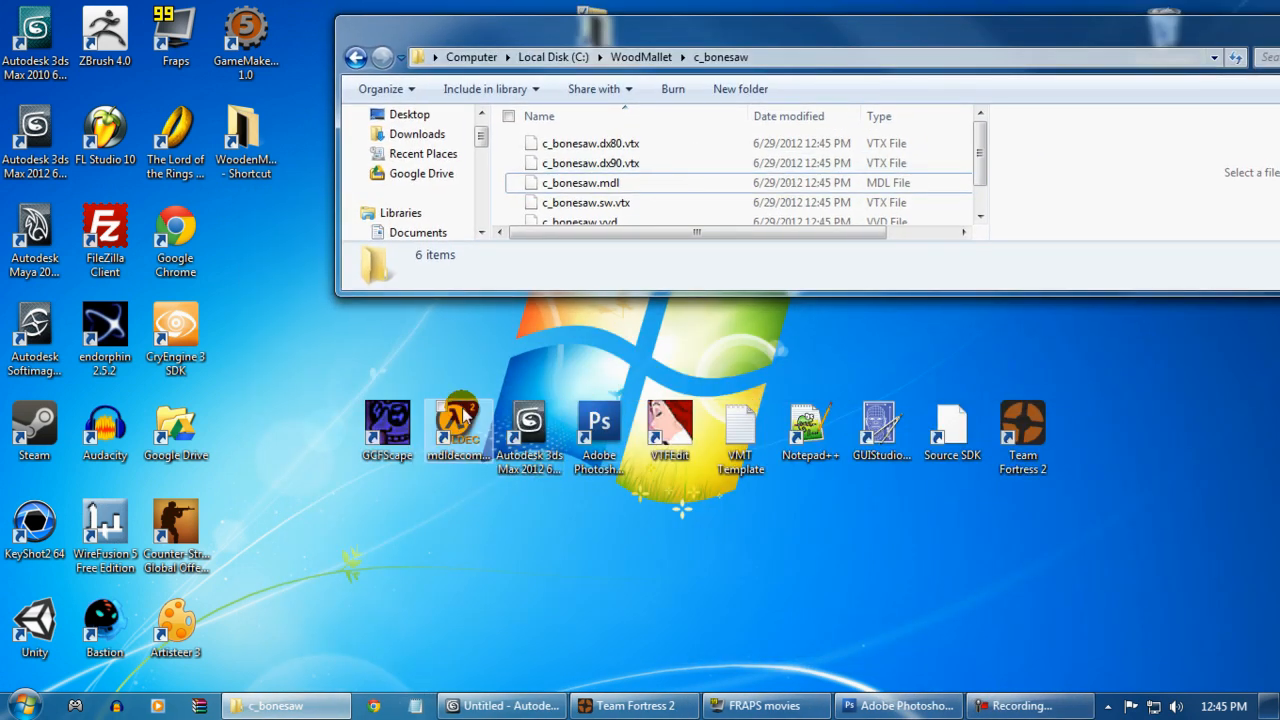
double_click(449, 428)
left_click(820, 365)
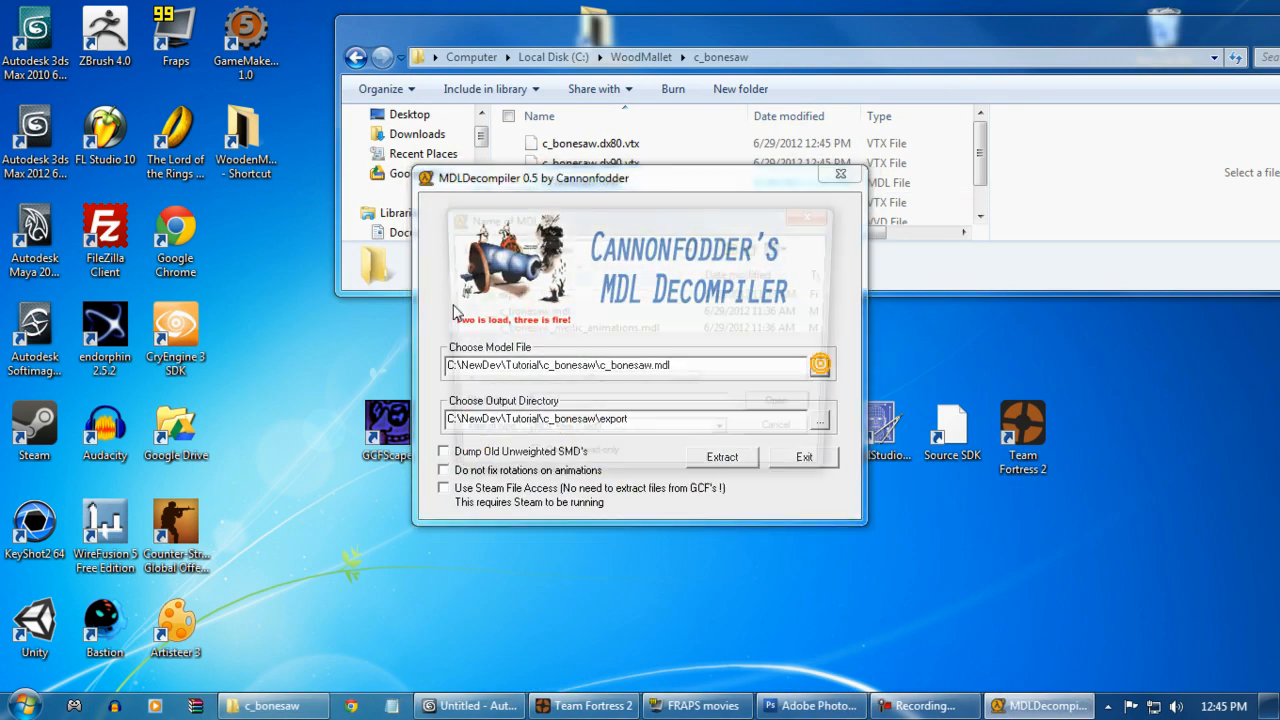
Step: Browse to the c_bonesaw subfolder of the WoodMallet folder on drive C
left_click(736, 248)
left_click(736, 248)
left_click(736, 248)
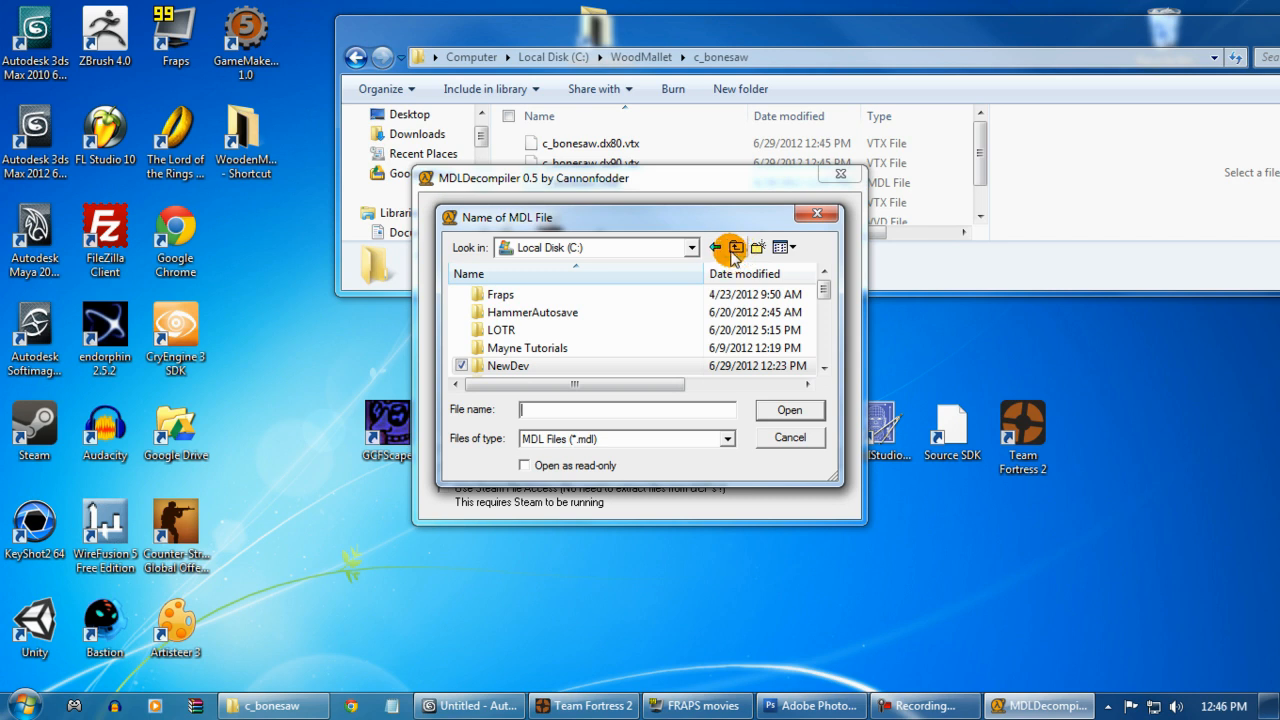
left_click(736, 248)
double_click(520, 300)
left_click(520, 330)
scroll(520, 330, "down", 5)
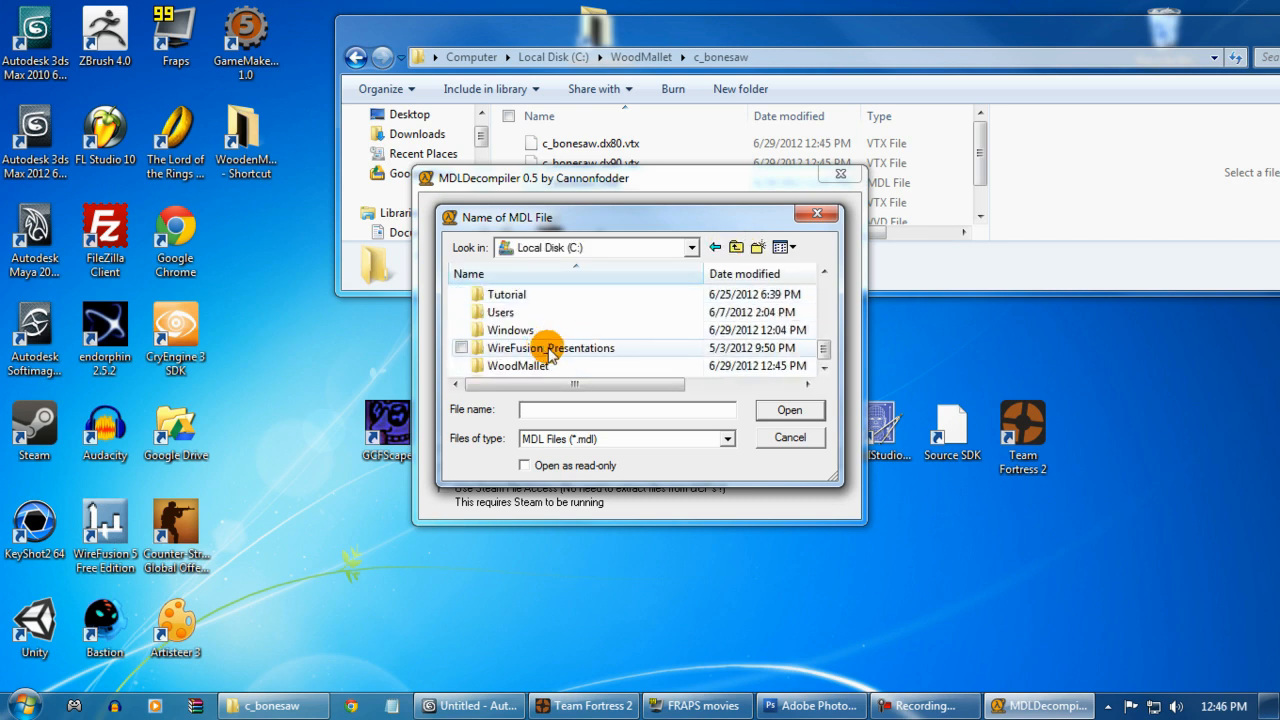
double_click(528, 365)
double_click(590, 338)
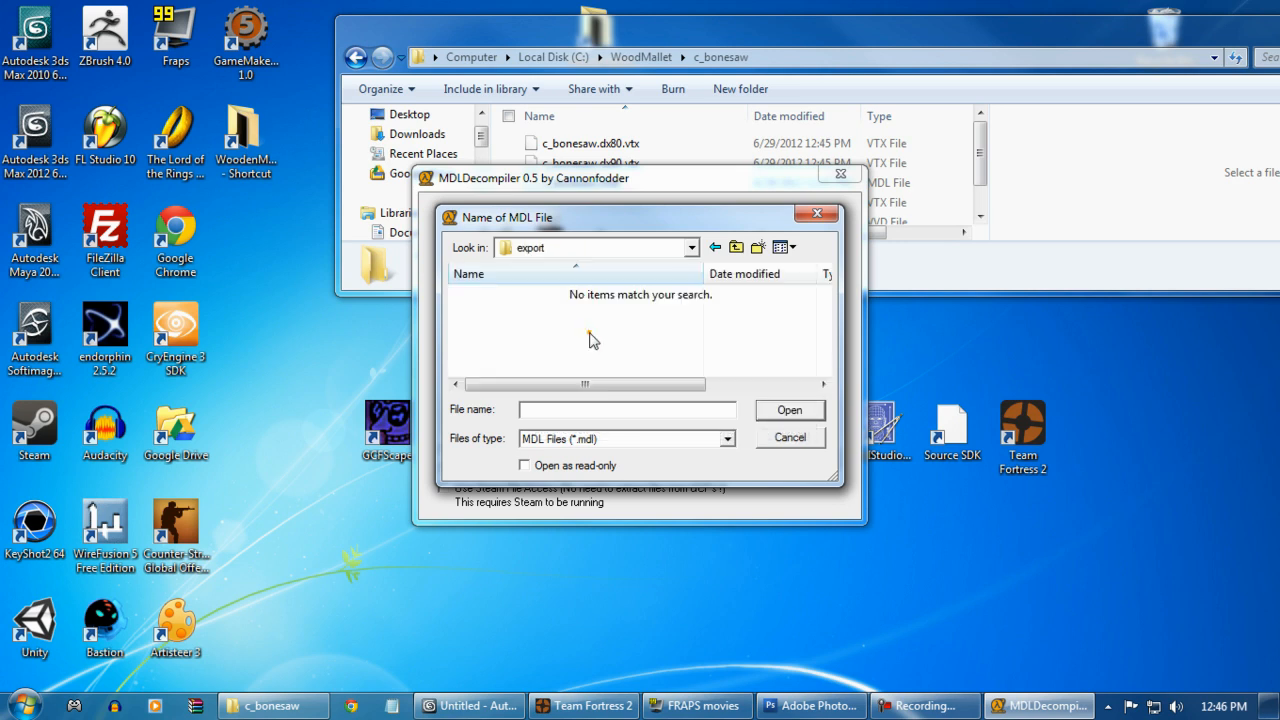
left_click(737, 247)
double_click(503, 337)
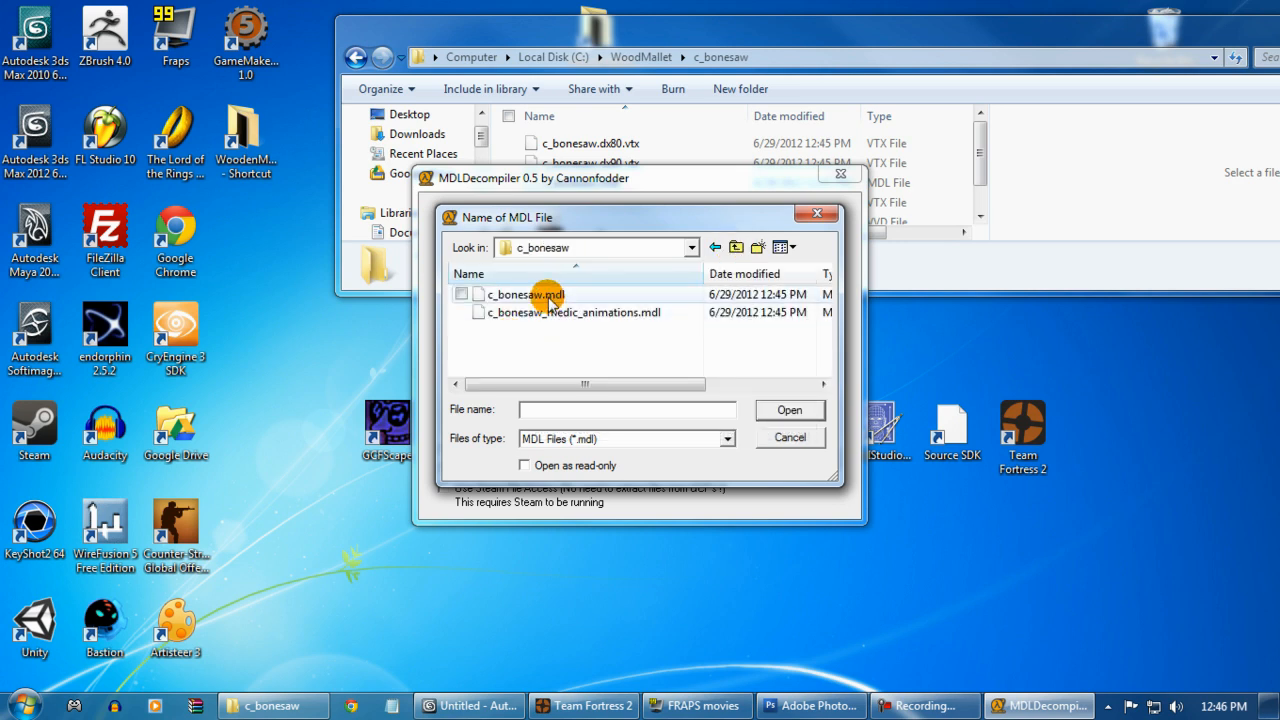
Step: Choose c_bonesaw.mdl as the model file to decompile
left_click(548, 295)
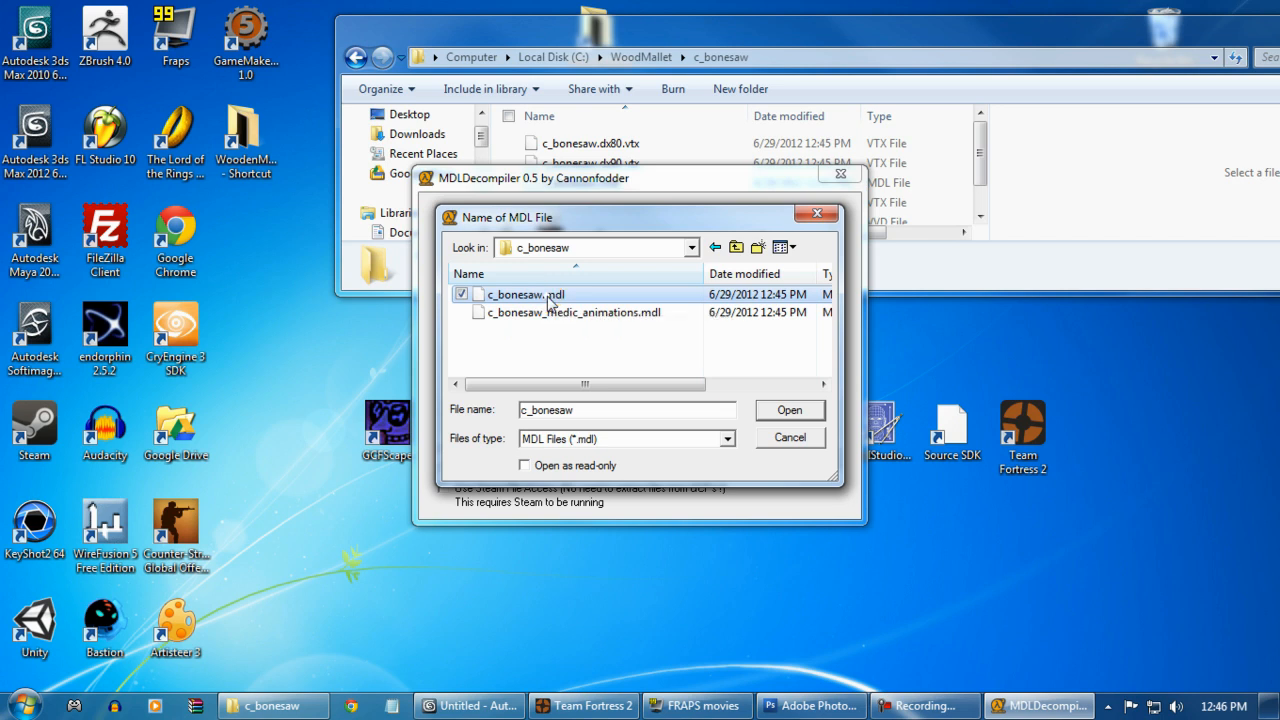
right_click(548, 297)
left_click(391, 337)
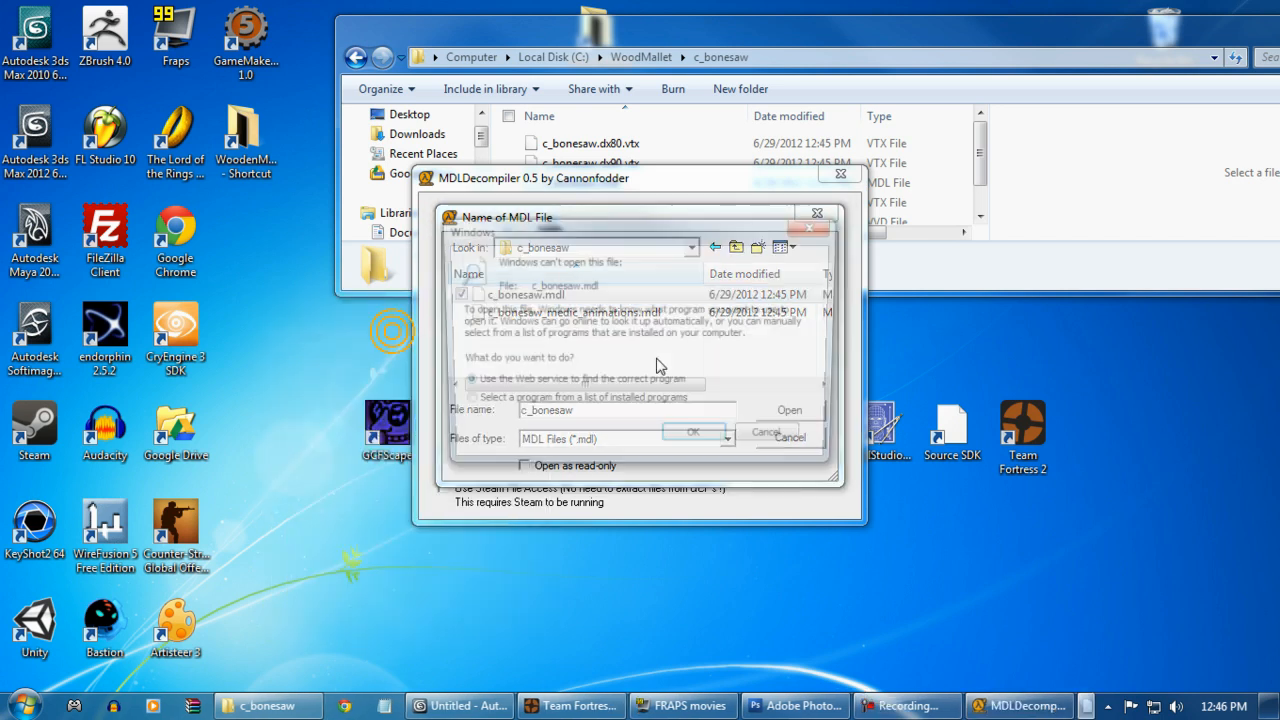
left_click(777, 441)
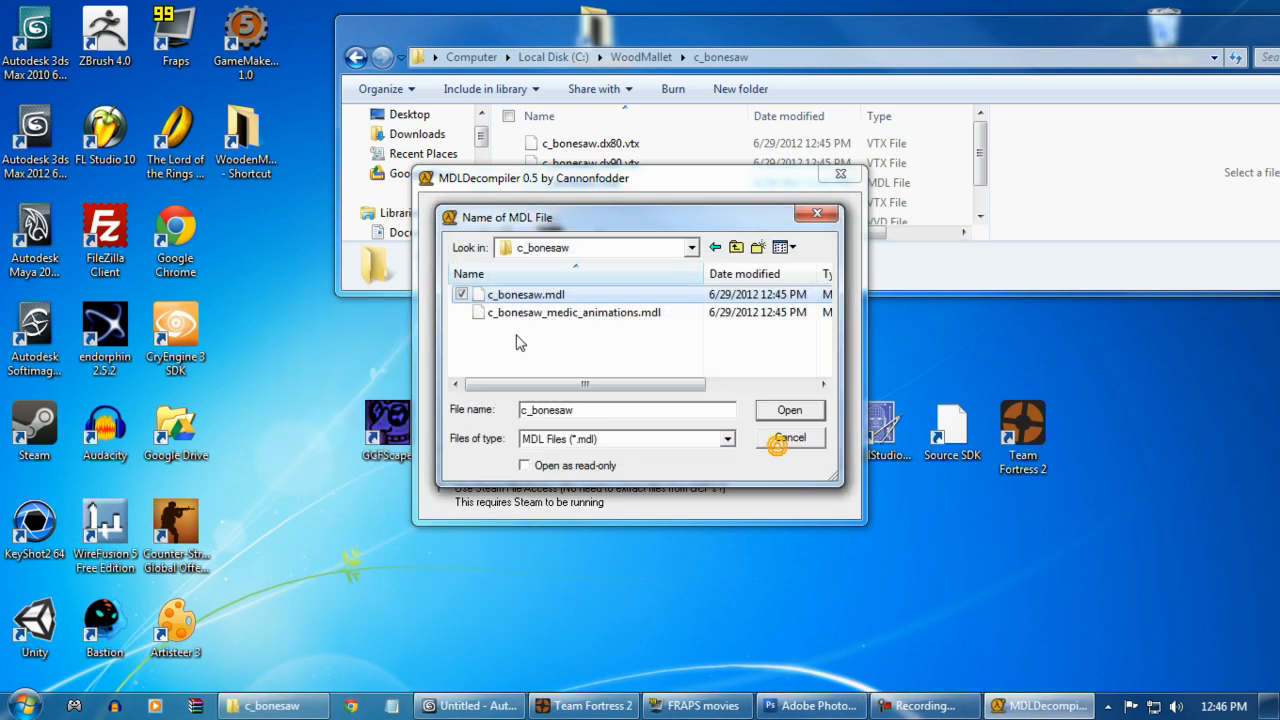
left_click(786, 409)
Step: Set the decompiler's output directory to C:\WoodMallet
left_click(820, 419)
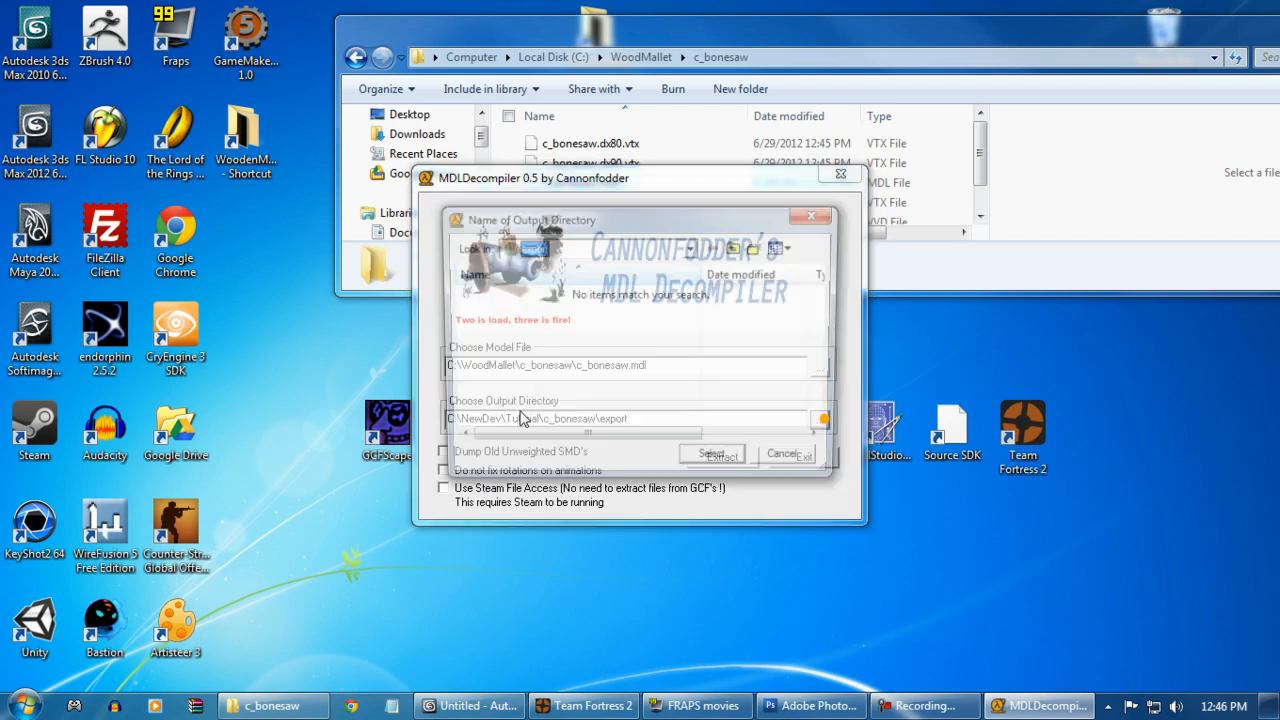
left_click(732, 248)
left_click(734, 248)
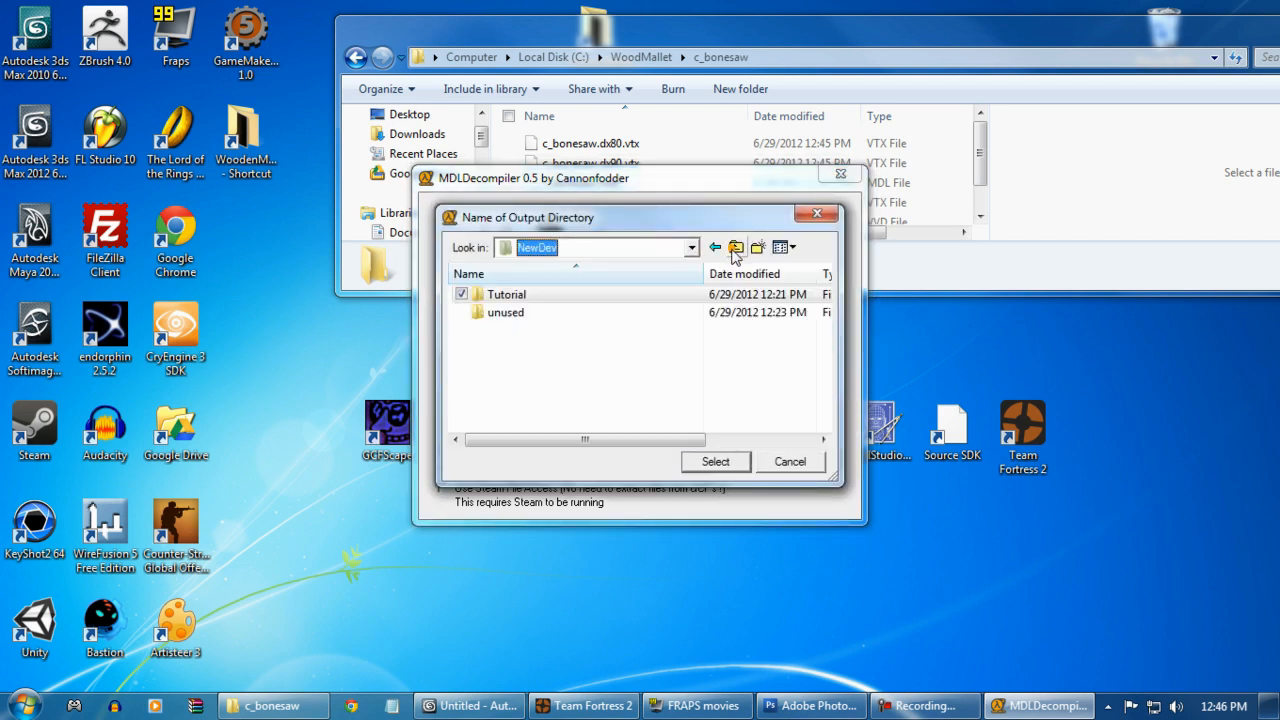
left_click(734, 248)
scroll(549, 410, "down", 5)
scroll(551, 417, "up", 1)
scroll(551, 417, "down", 1)
double_click(539, 419)
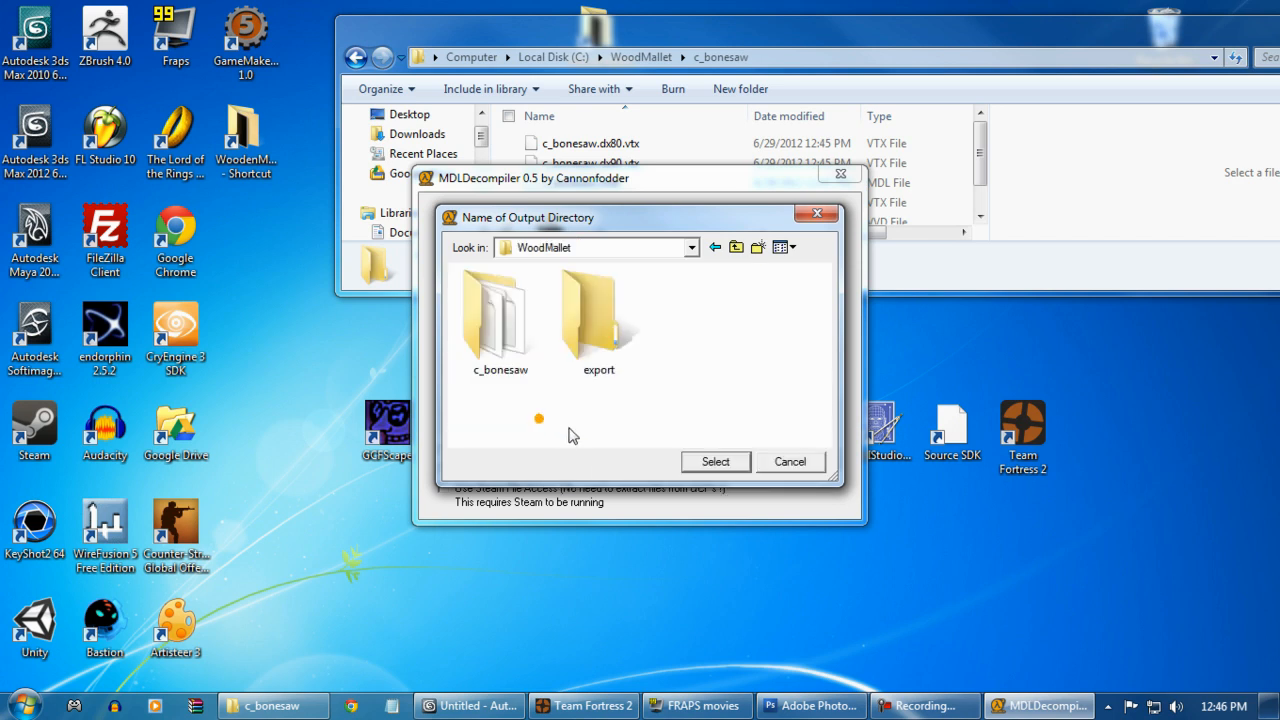
left_click(630, 343)
left_click(688, 416)
left_click(715, 462)
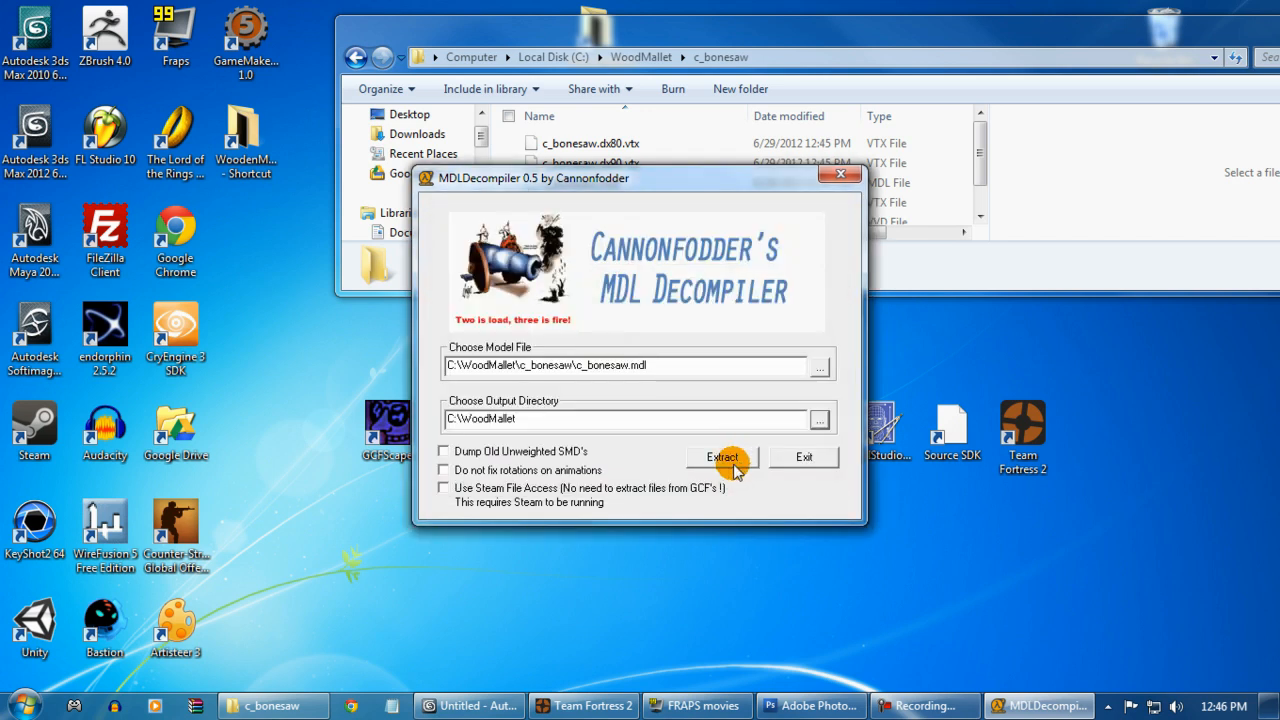
Step: Extract the bonesaw model and close MDLDecompiler
left_click(731, 463)
left_click(768, 394)
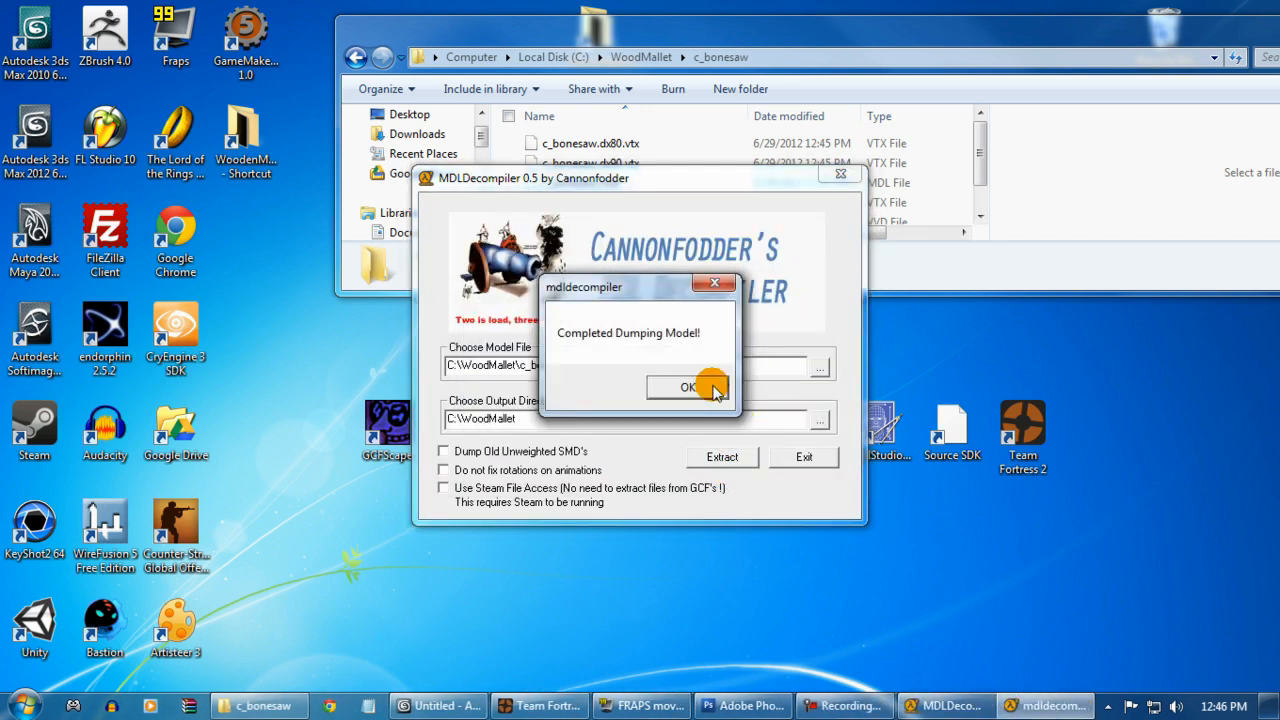
left_click(694, 387)
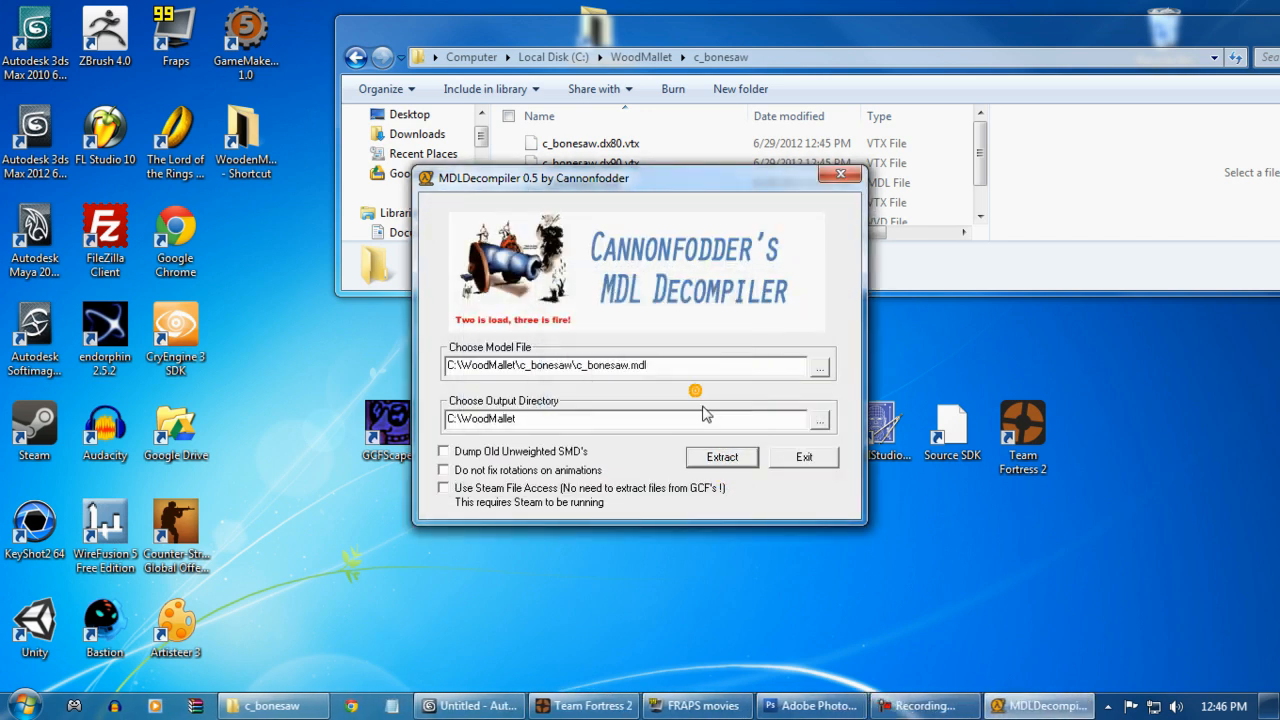
left_click(850, 180)
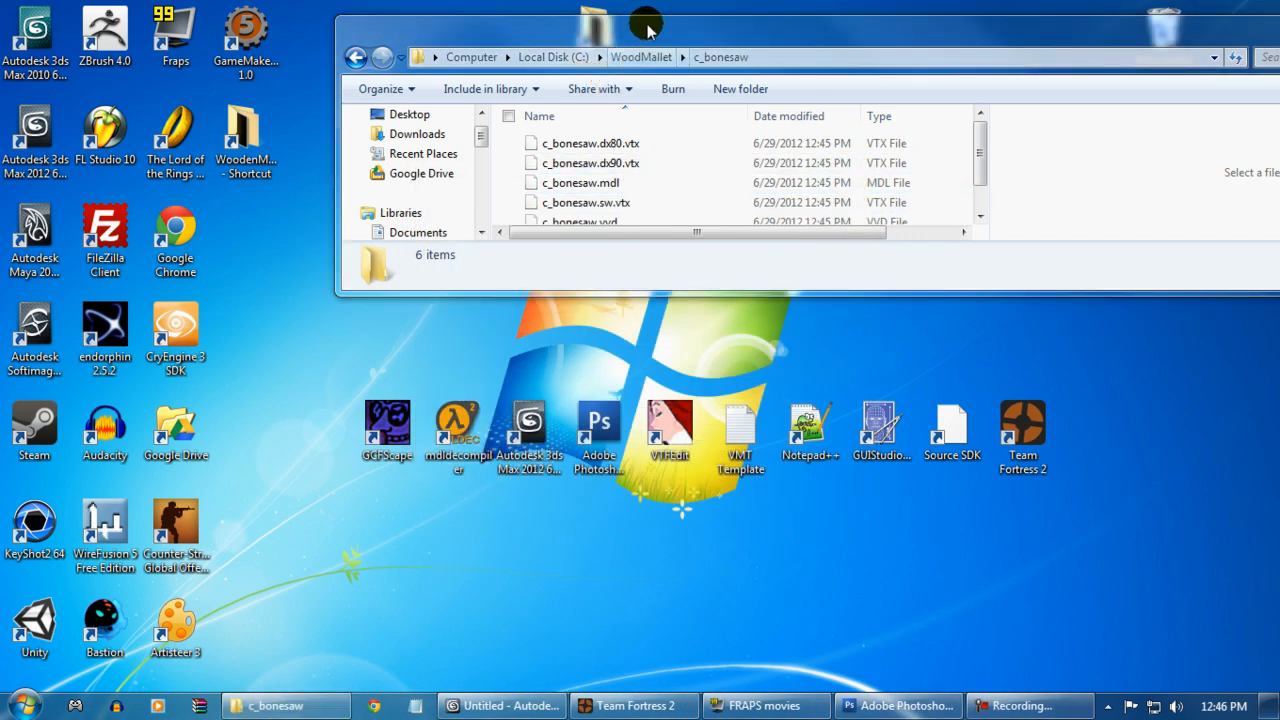
Step: Move idle.smd, c_bonesaw_reference.dmx.smd and mdldecompiler.qc from the WoodMallet folder into its export subfolder
left_click_drag(647, 25, 495, 87)
double_click(495, 87)
left_click(13, 37)
double_click(315, 145)
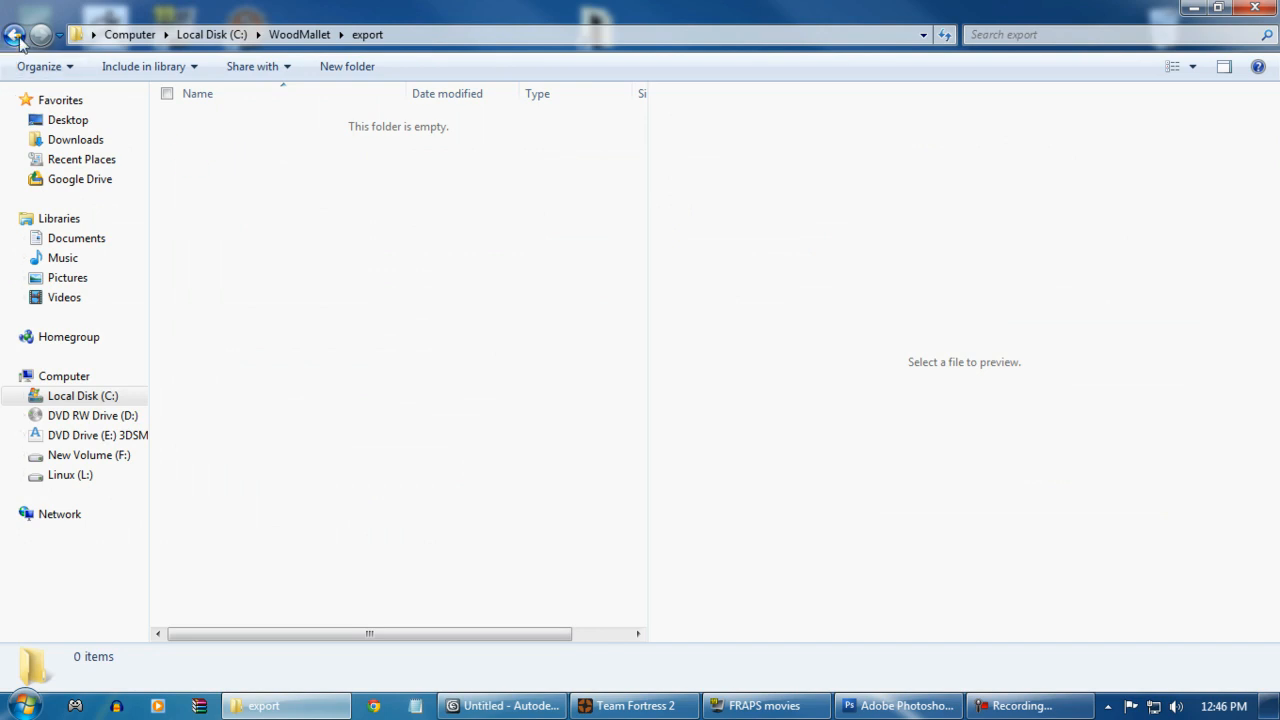
left_click(14, 36)
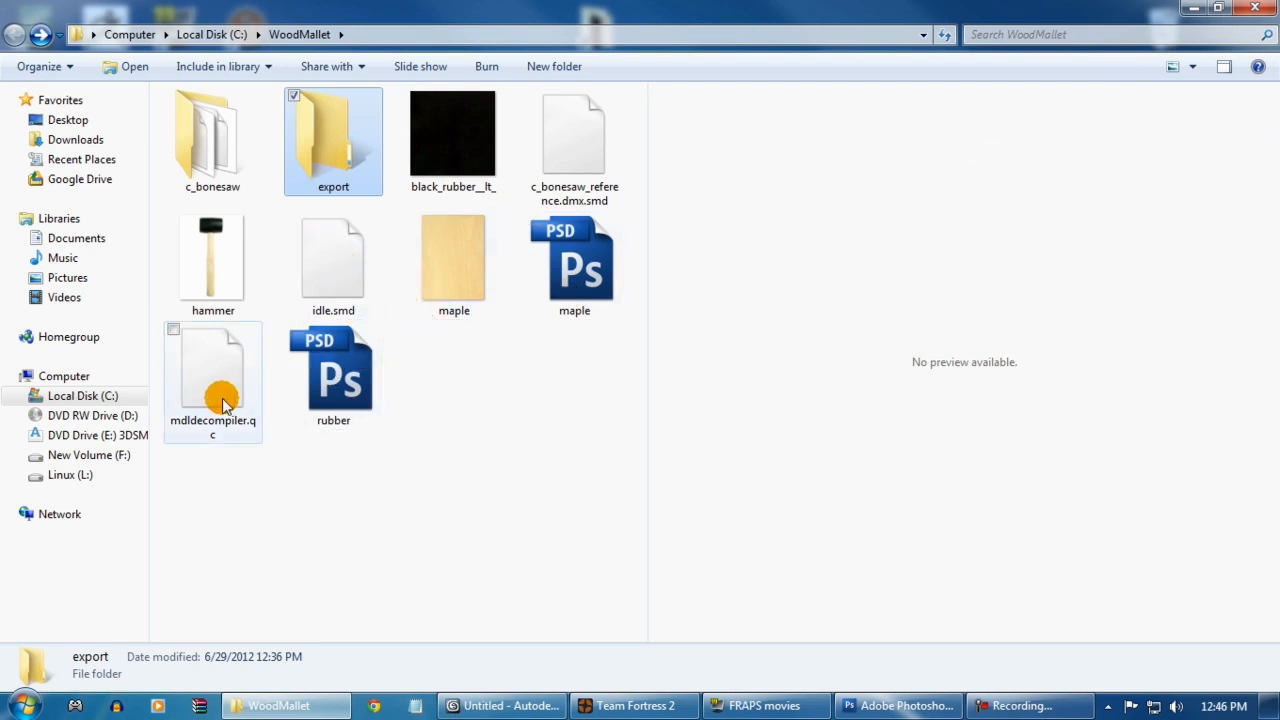
left_click_drag(334, 264, 333, 160)
left_click_drag(580, 145, 360, 190)
left_click_drag(523, 266, 210, 157)
Step: Delete idle.smd from the export folder
double_click(341, 180)
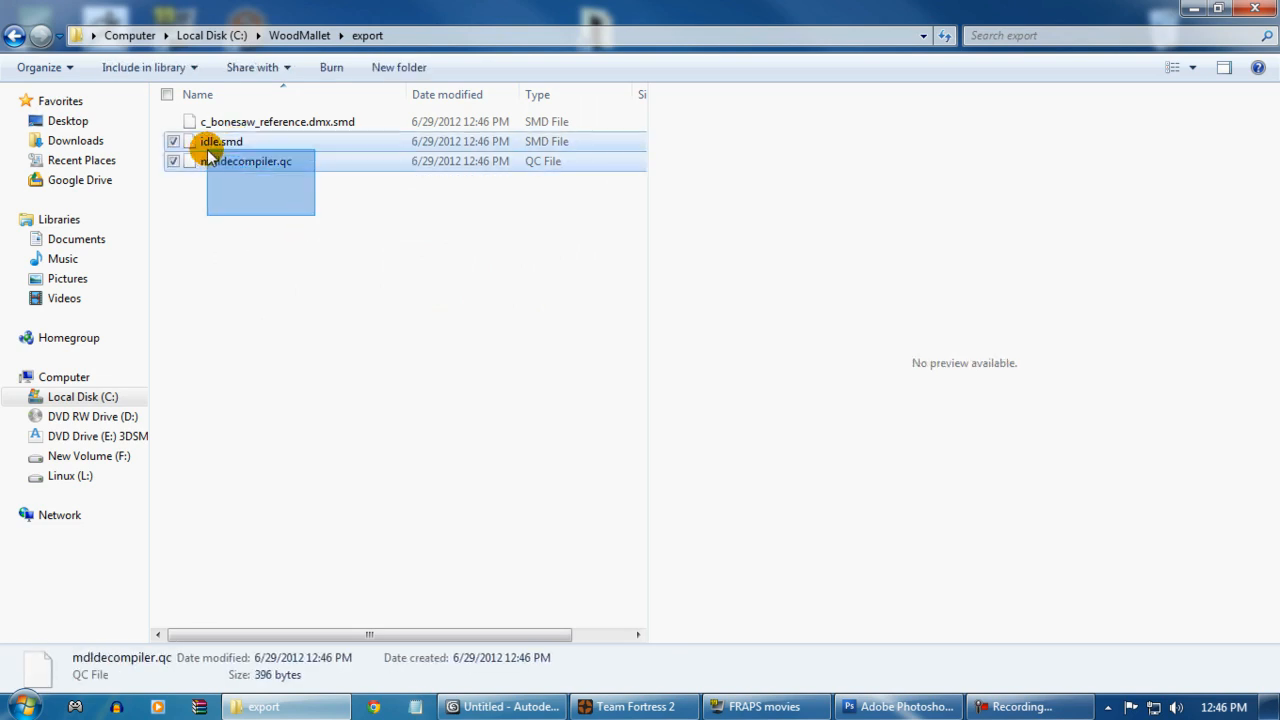
left_click(280, 163, "ctrl")
key("Delete")
key("Return")
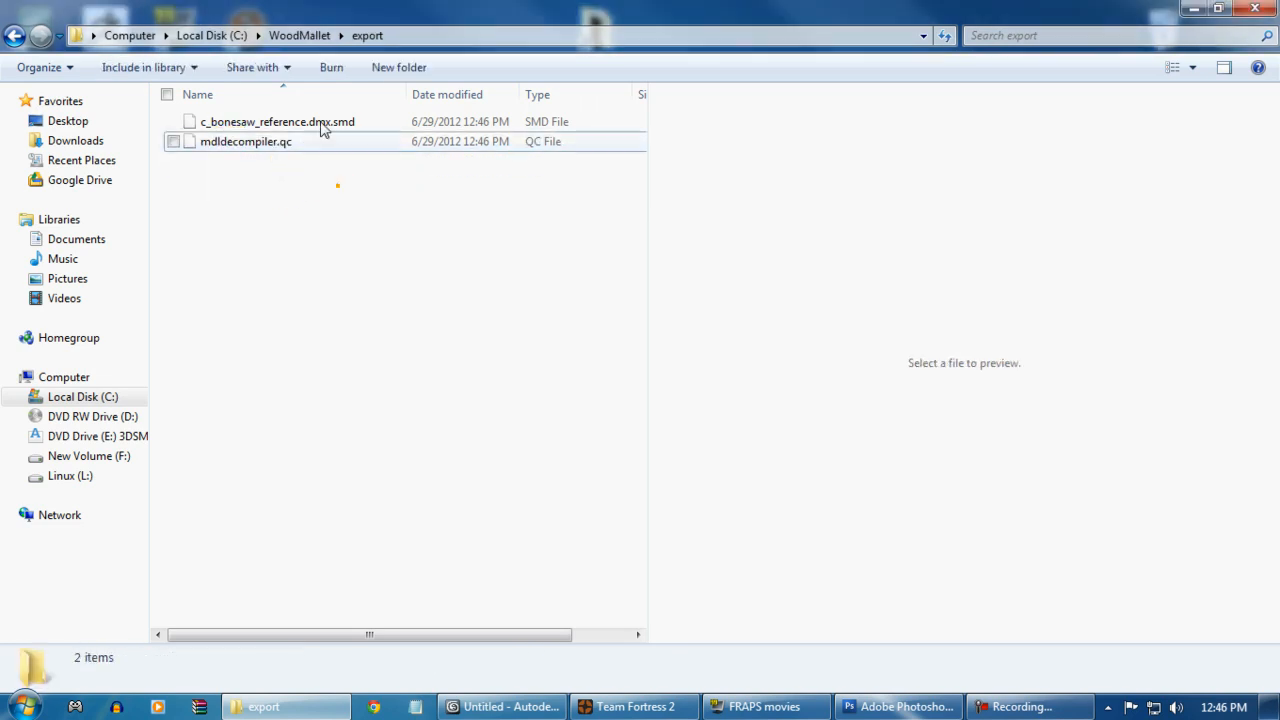
Step: Switch to 3ds Max and close the Material Editor
left_click(325, 128)
left_click(260, 122)
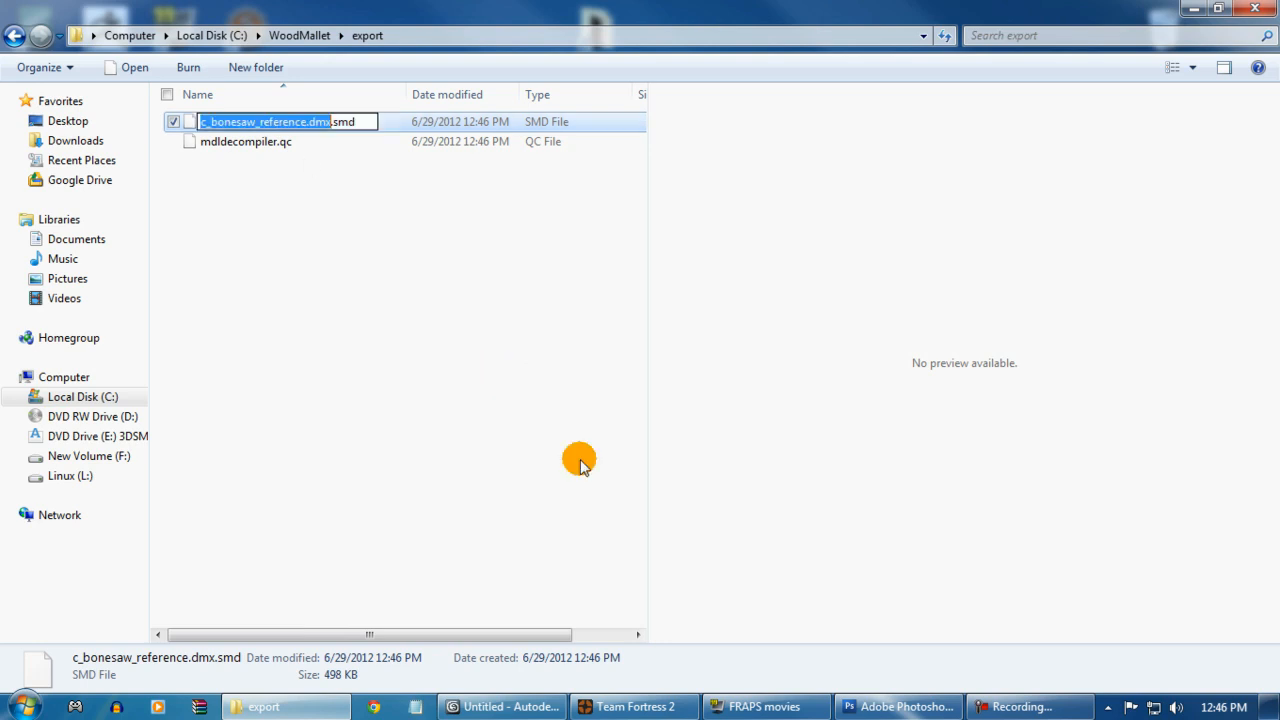
left_click(515, 706)
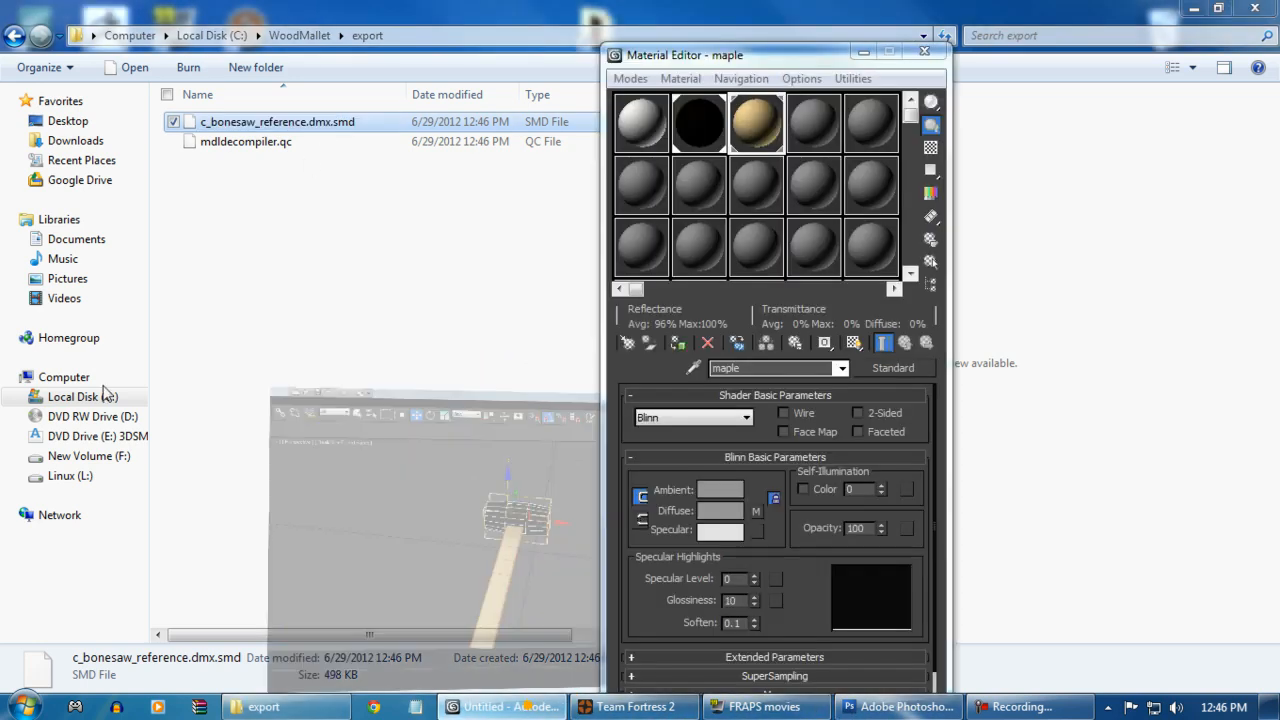
left_click(8, 36)
left_click(924, 51)
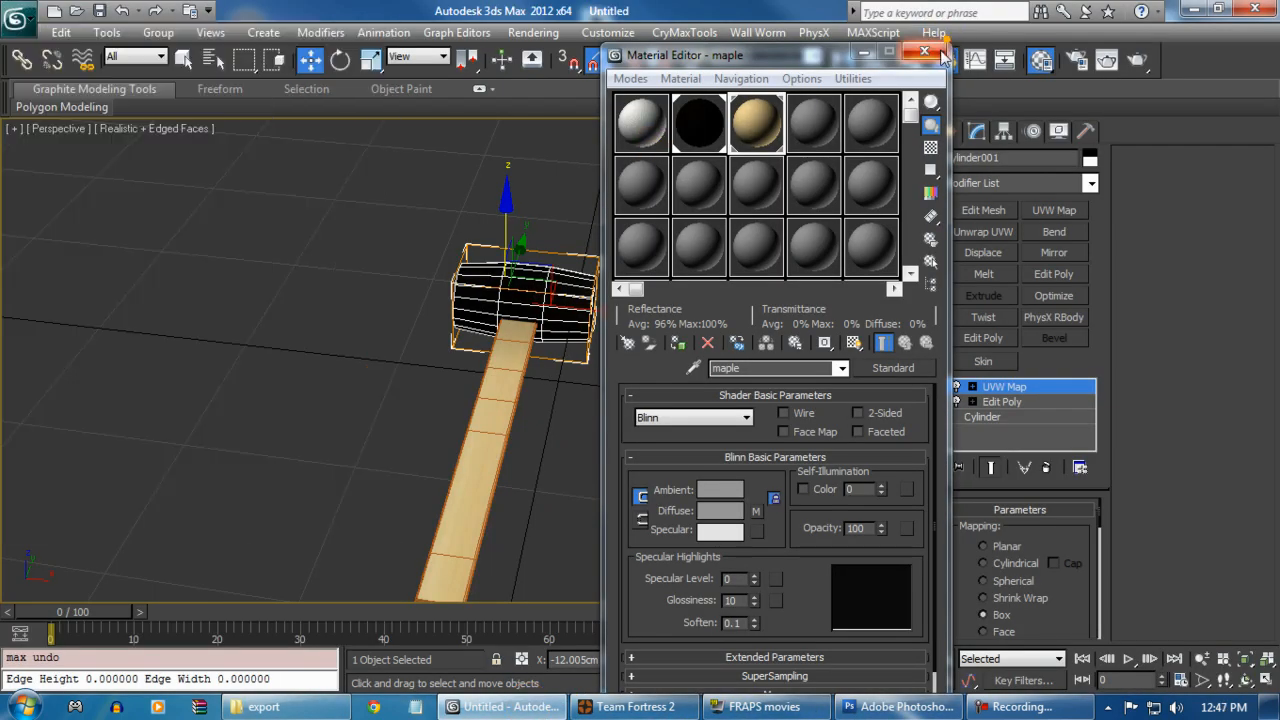
left_click(924, 51)
Step: Start a file import and browse to the WoodMallet folder on drive C
middle_click_drag(276, 194, 250, 207)
left_click(45, 268)
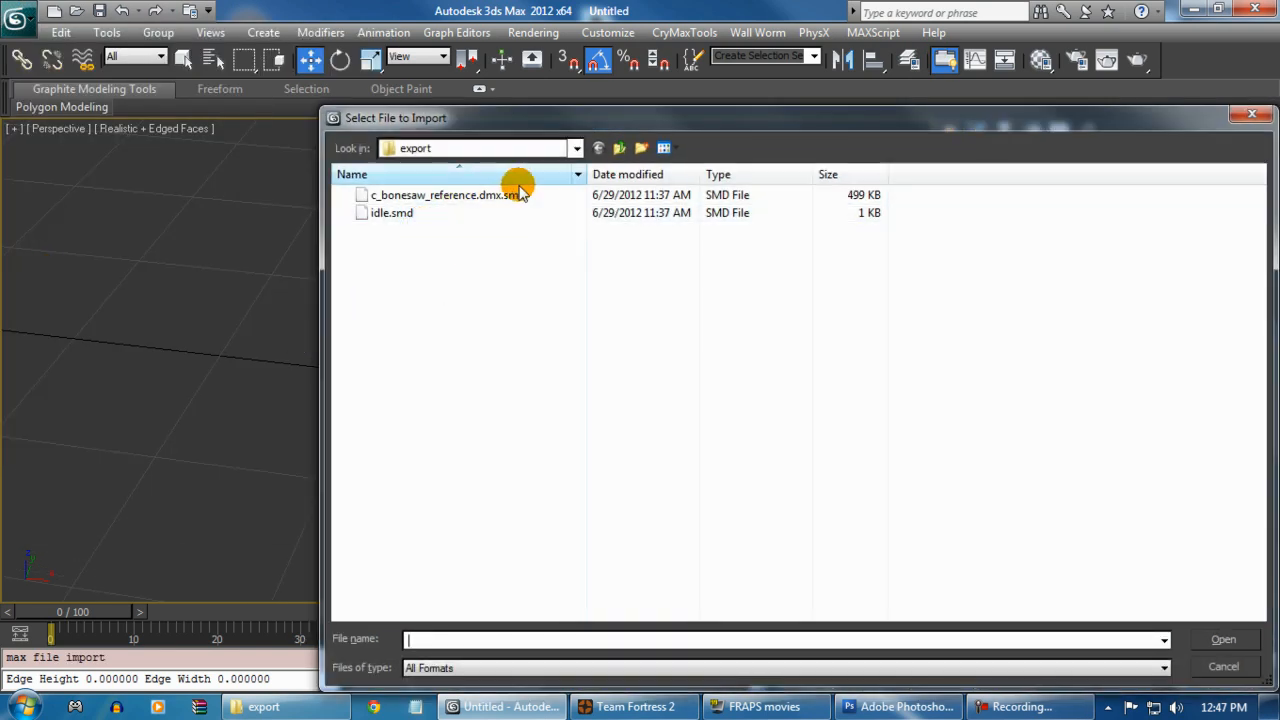
left_click(619, 148)
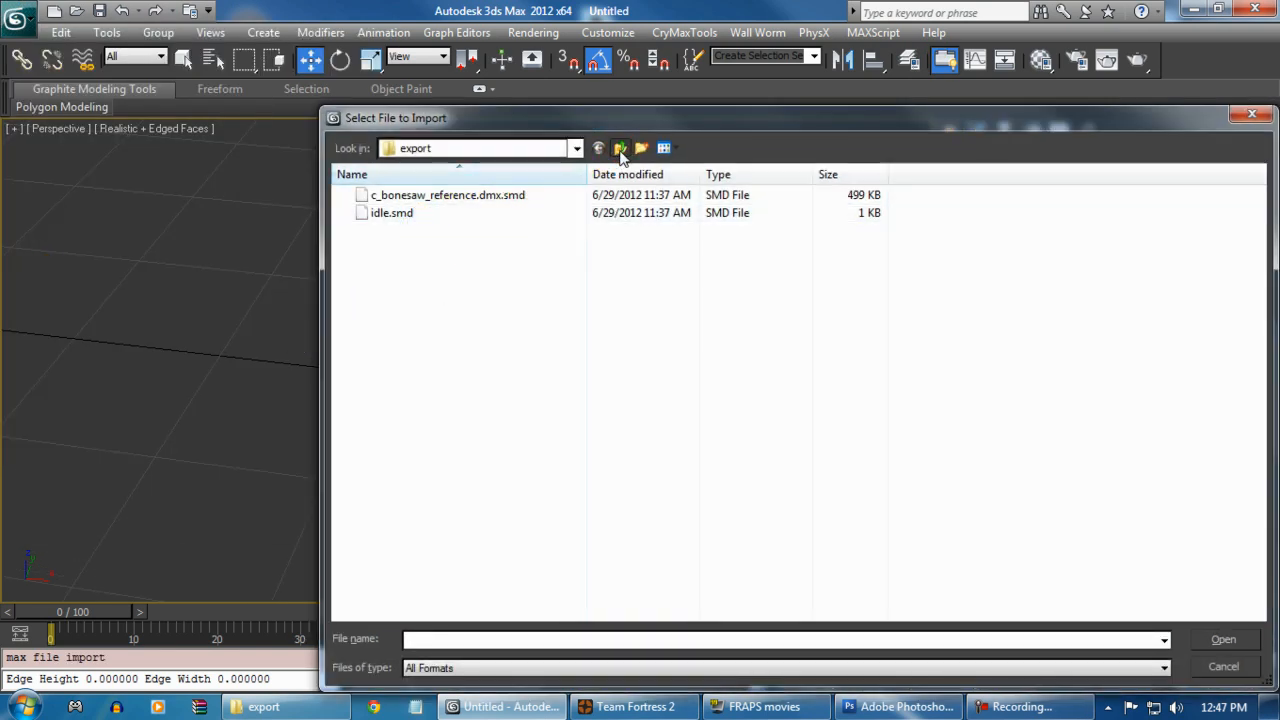
left_click(517, 148)
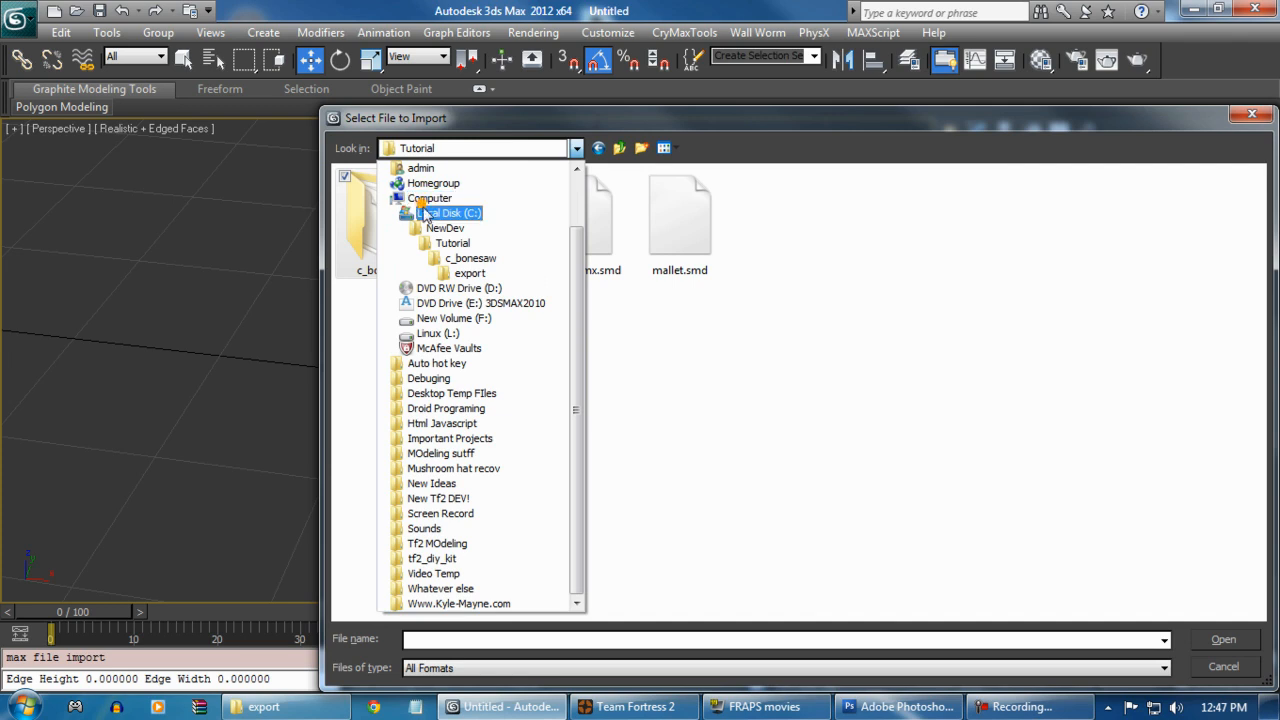
left_click(415, 209)
double_click(403, 515)
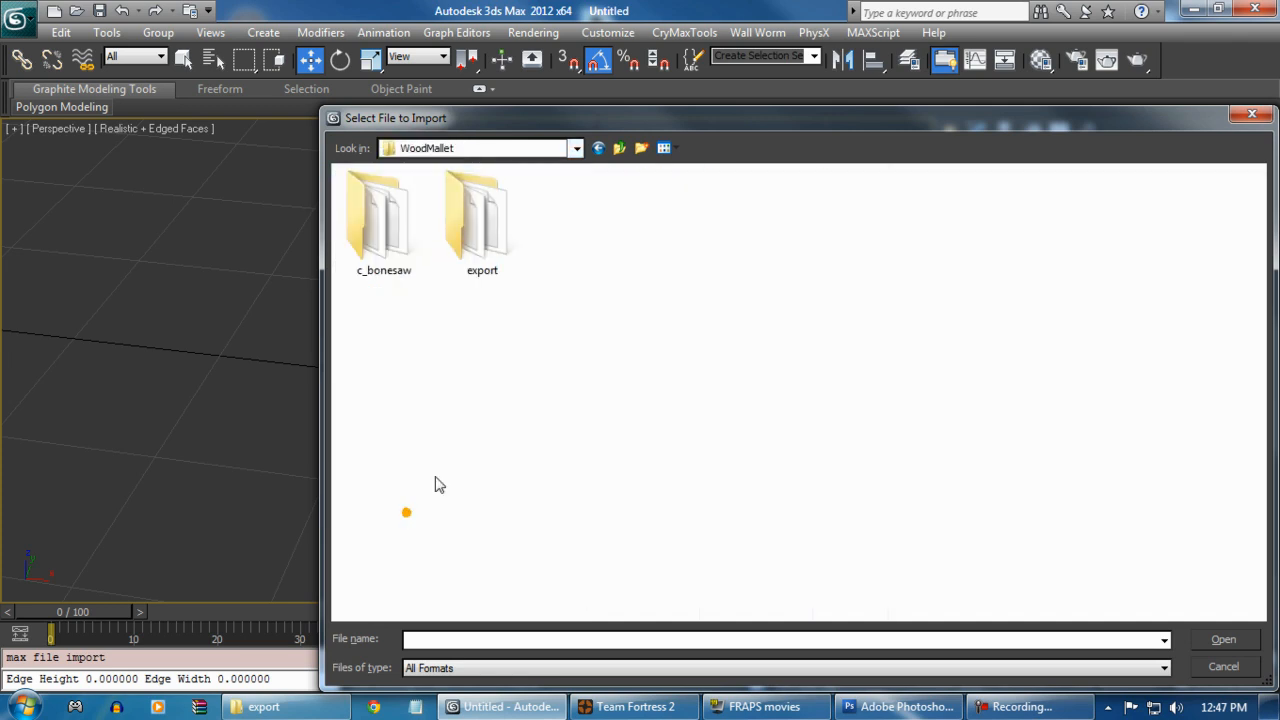
Step: Set the import file type to Valve SMD and open c_bonesaw_reference.dmx.smd from the export folder
left_click(455, 668)
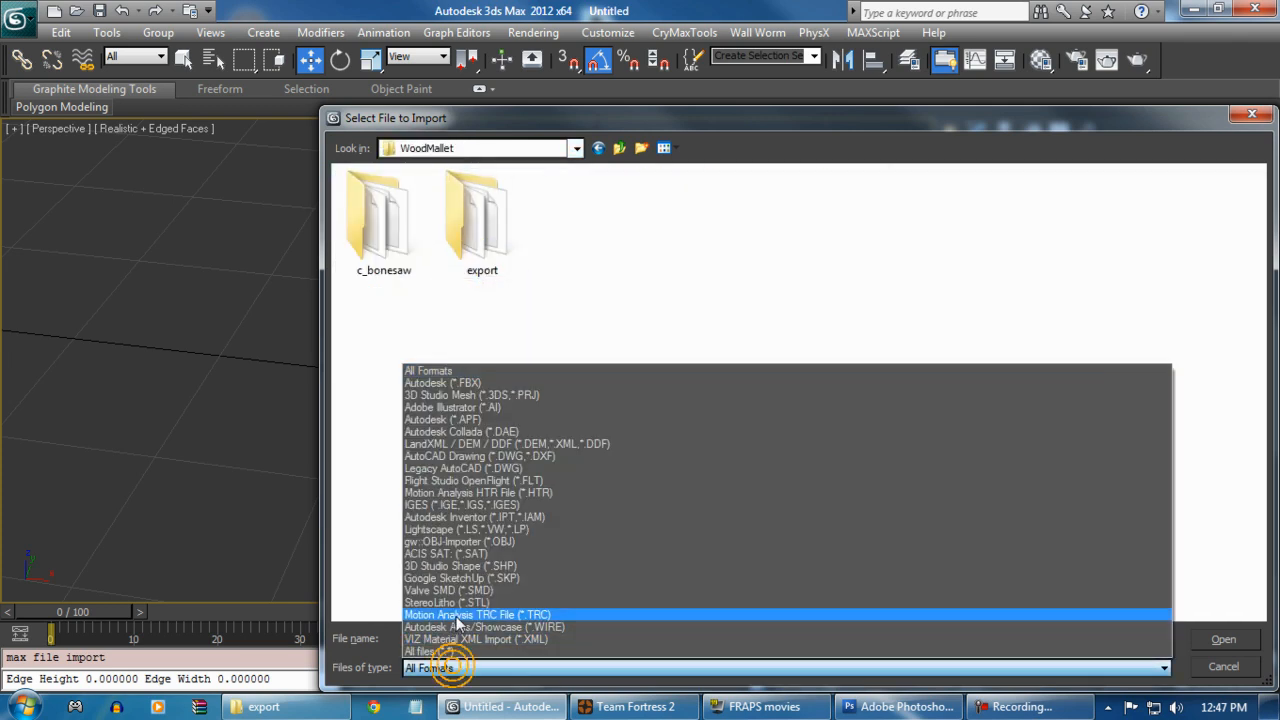
left_click(465, 591)
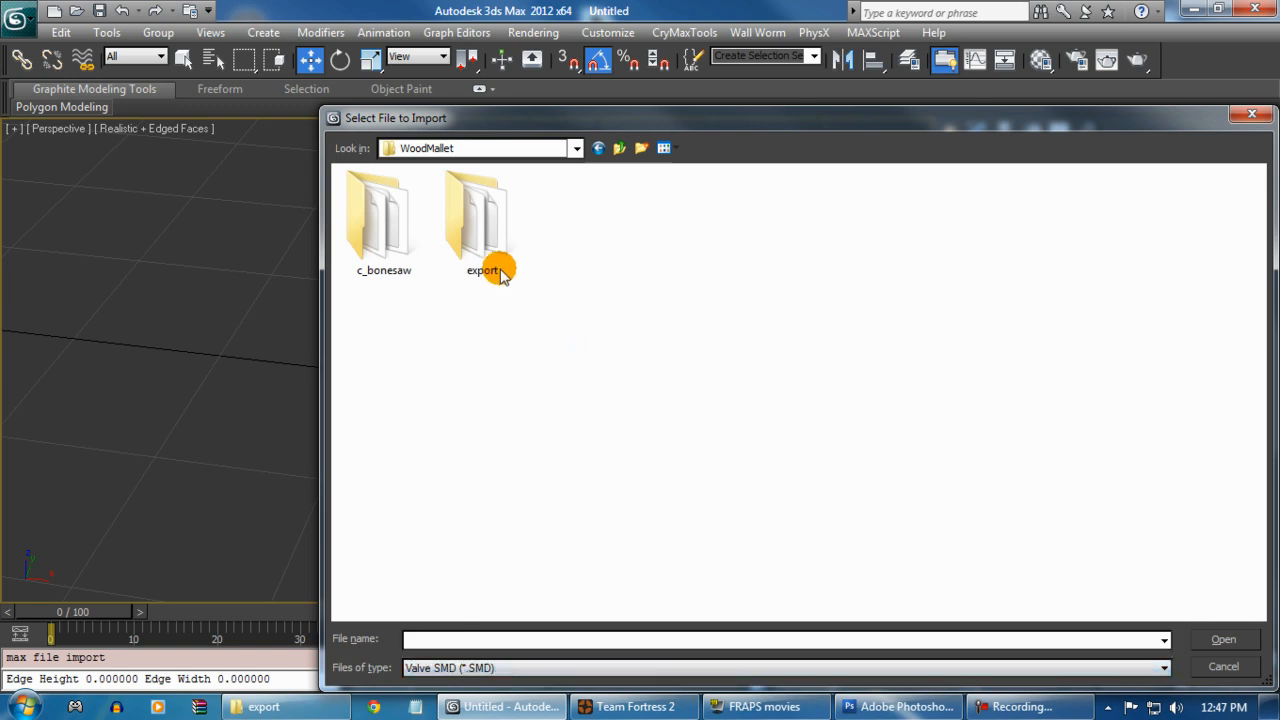
double_click(488, 262)
left_click(430, 197)
left_click(497, 197)
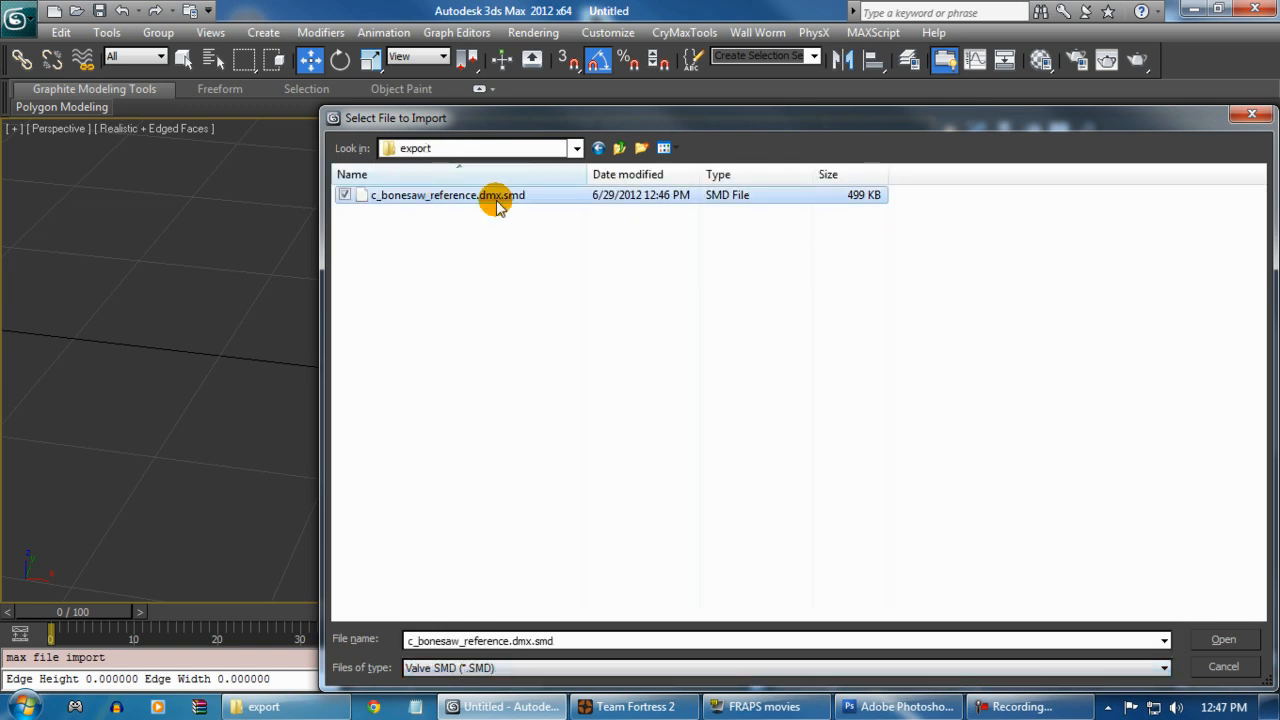
double_click(437, 197)
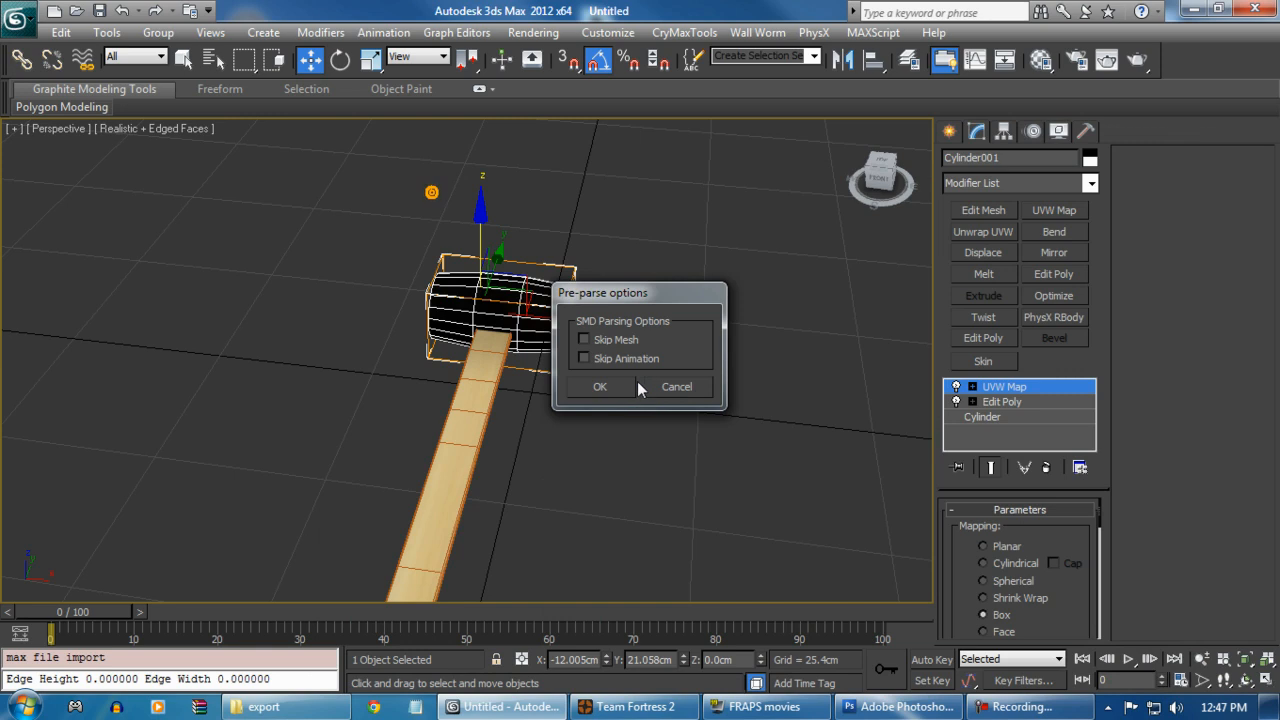
Step: Import the bonesaw mesh with its materials and bones, keeping the default SMD importer options
left_click(634, 392)
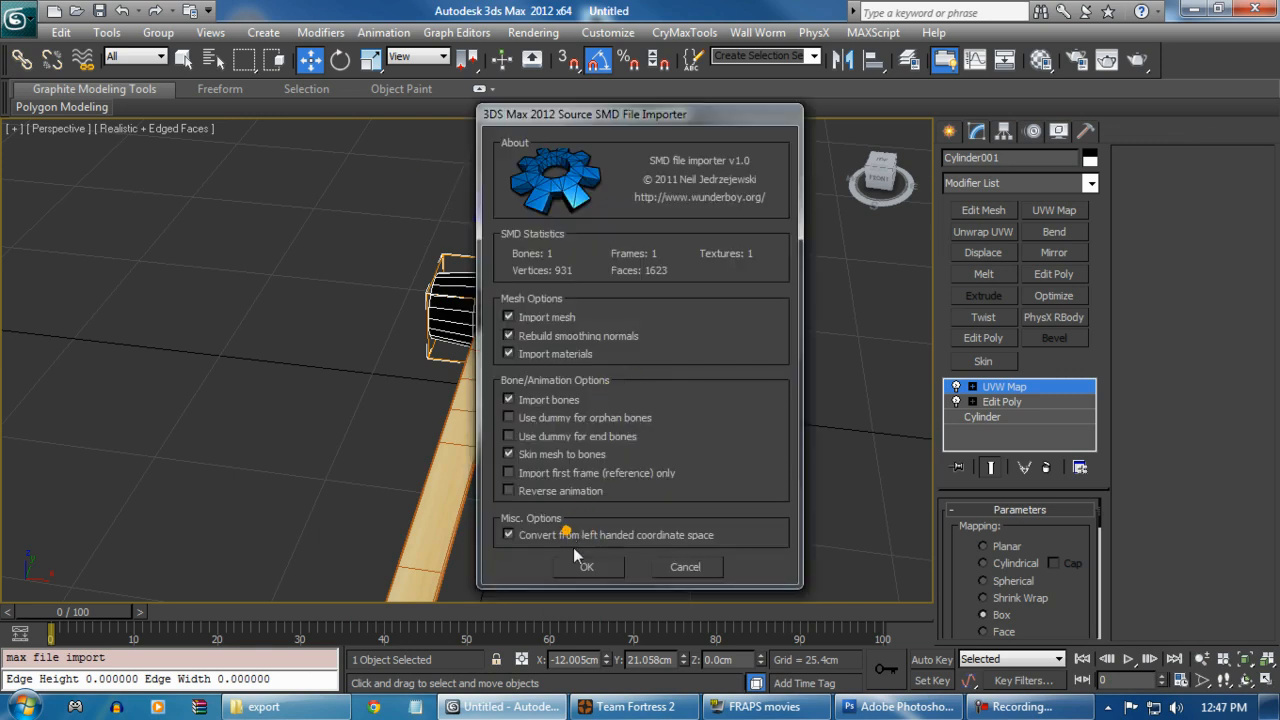
left_click(590, 567)
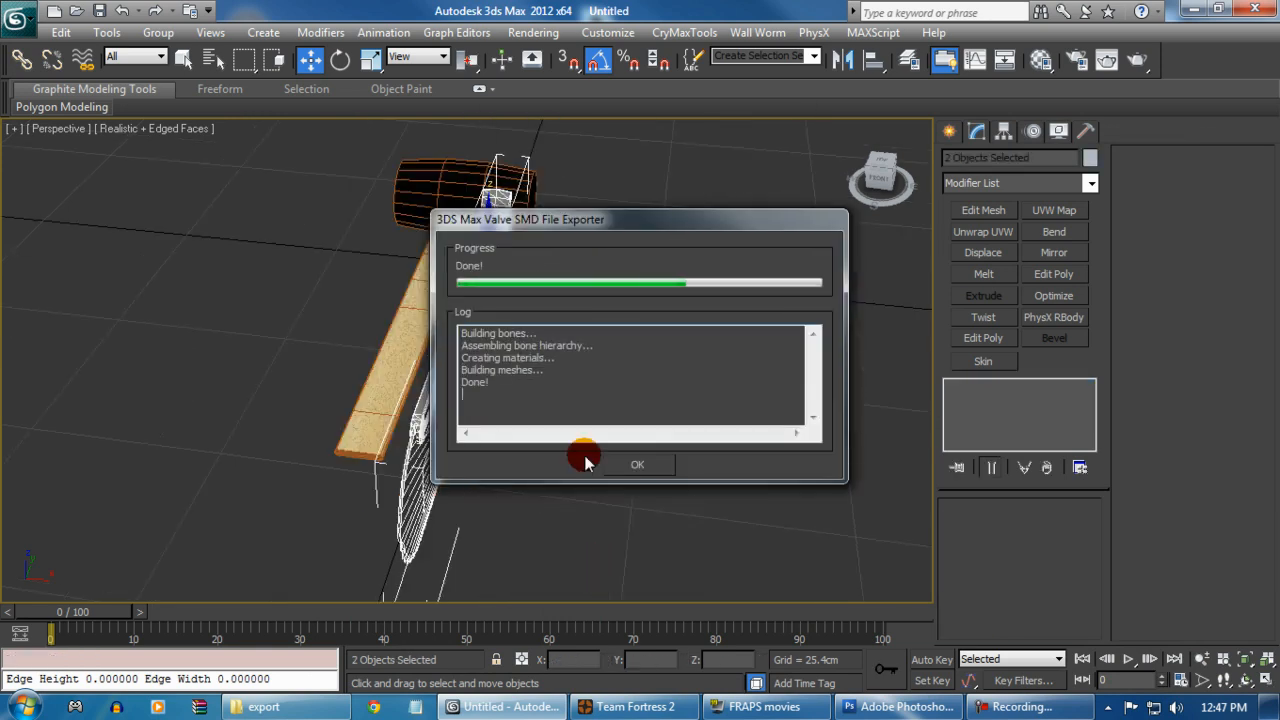
left_click(648, 462)
Step: Inspect the imported bonesaw beside the mallet, then select the mallet's handle for rotation
middle_click_drag(485, 455, 373, 444, "alt")
left_click(416, 297)
scroll(416, 297, "up", 3)
scroll(400, 380, "down", 2)
scroll(430, 343, "up", 2)
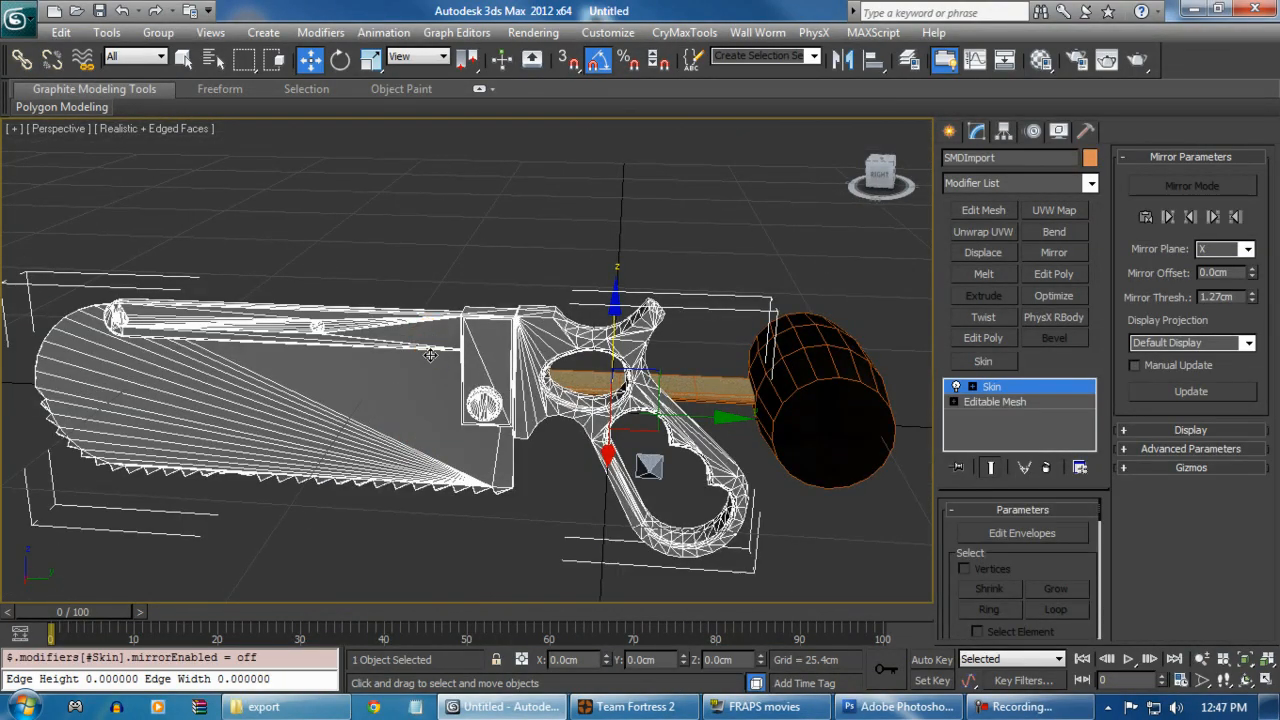
left_click(559, 305)
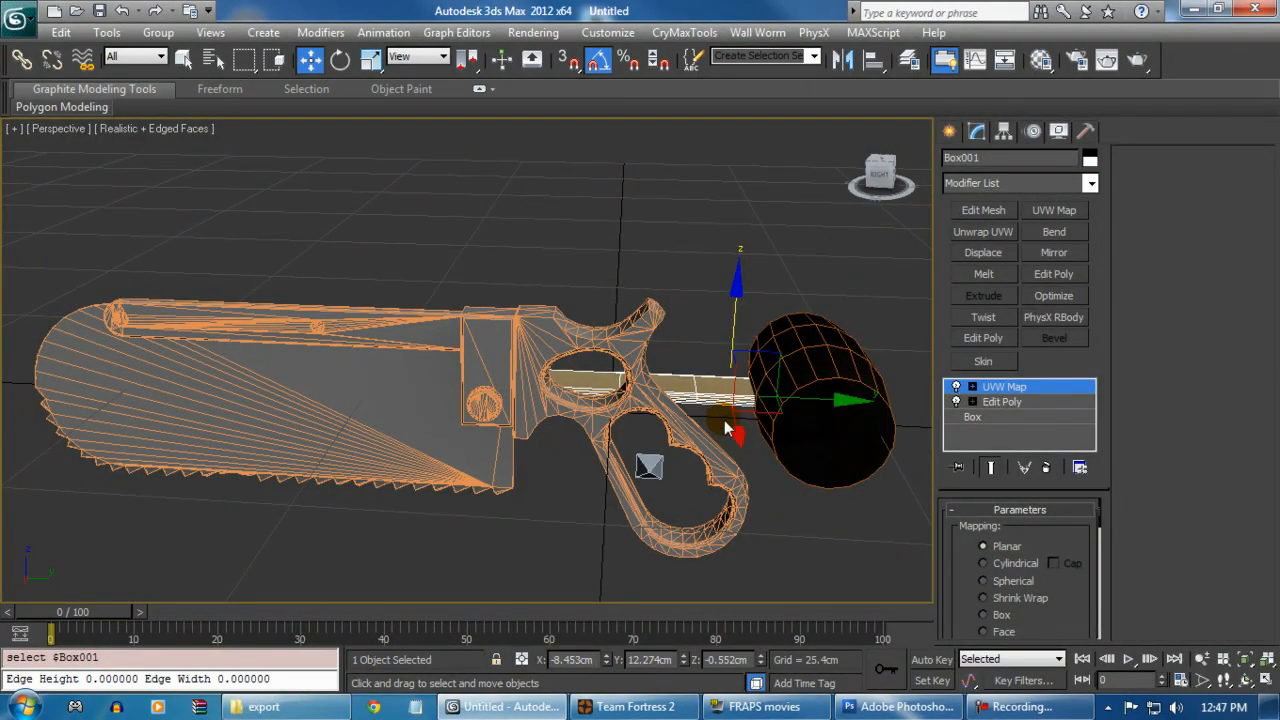
left_click_drag(724, 420, 735, 475)
left_click(340, 60)
Step: Try rotating the mallet about its axes and undo the rotations
left_click_drag(689, 398, 700, 503)
key("ctrl+z")
key("ctrl+z")
middle_click_drag(810, 480, 581, 470, "alt")
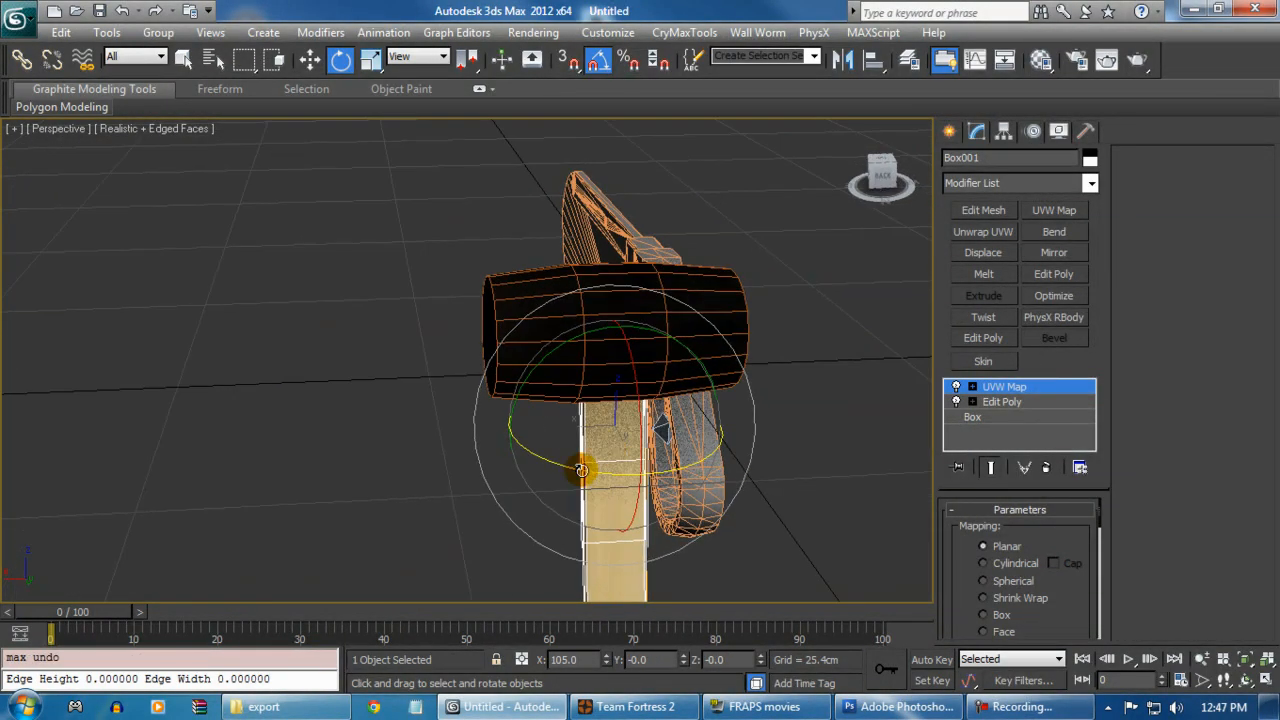
left_click_drag(627, 476, 719, 463)
key("ctrl+z")
key("ctrl+z")
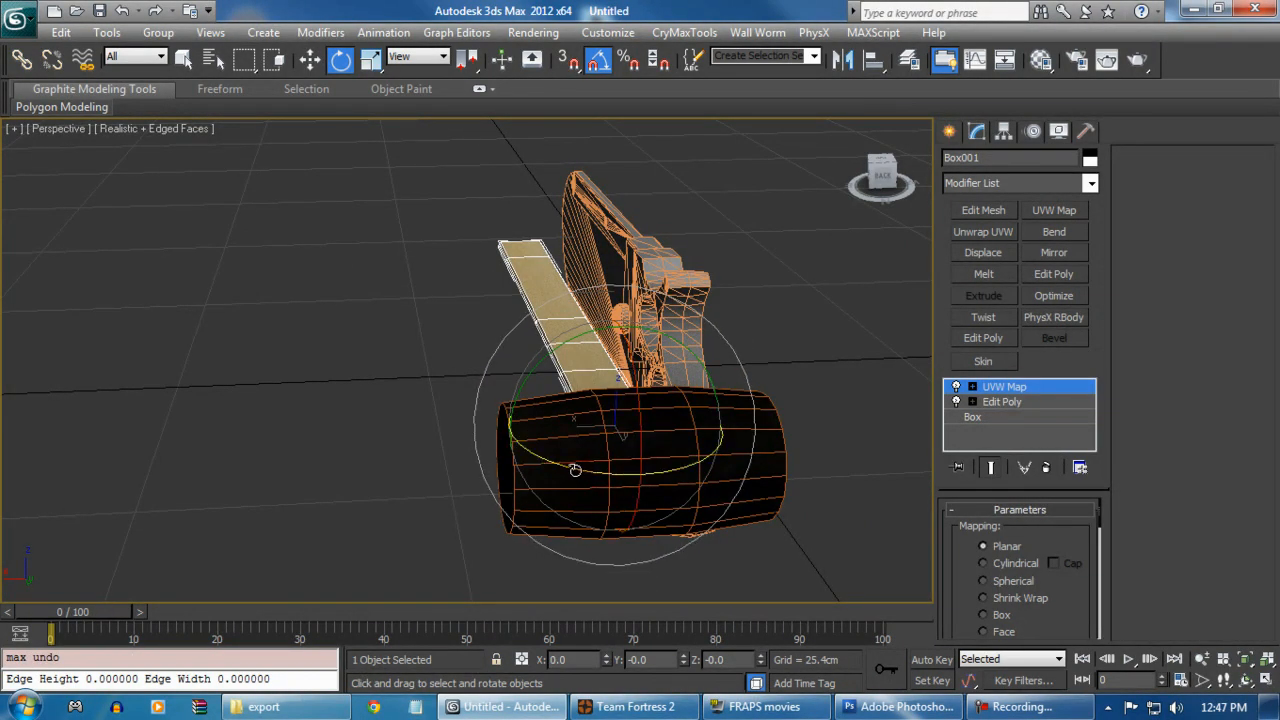
Step: Rotate the mallet about the Z axis and by -75 degrees about the X axis, aligning its head with the bonesaw's length
left_click_drag(570, 468, 749, 449)
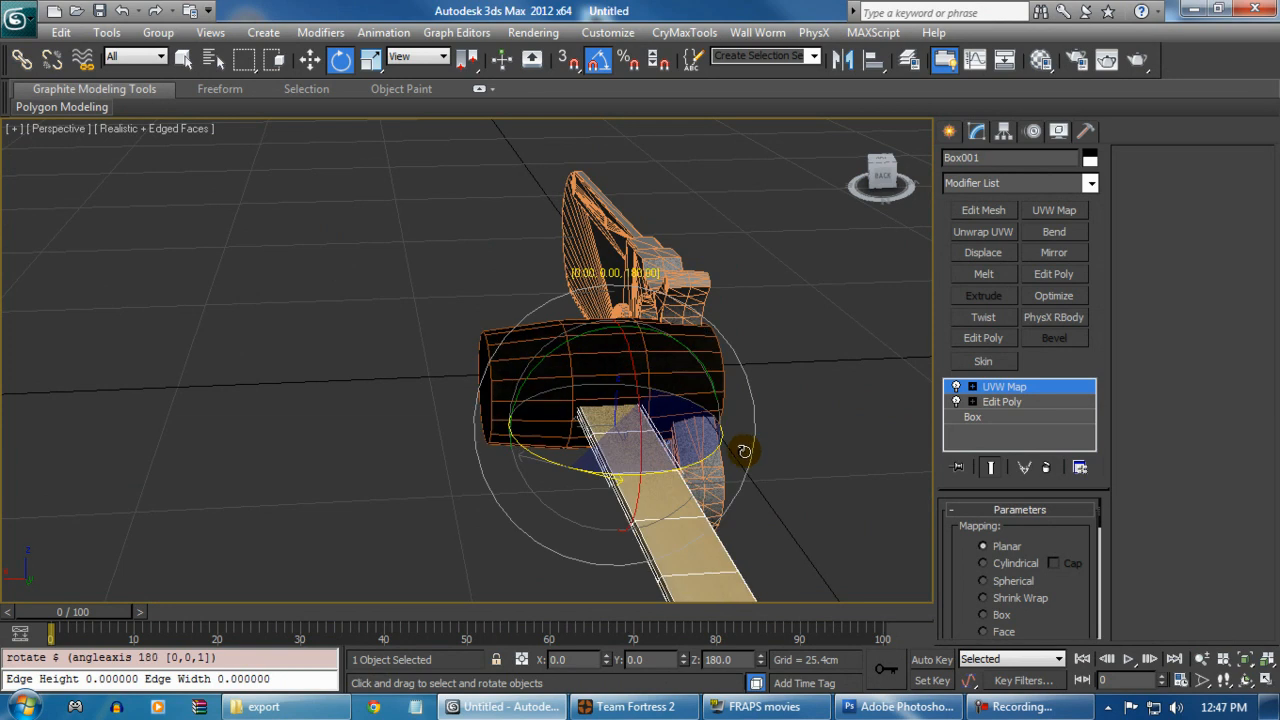
left_click_drag(662, 428, 518, 345)
left_click_drag(633, 360, 636, 430)
middle_click_drag(636, 430, 692, 482, "alt")
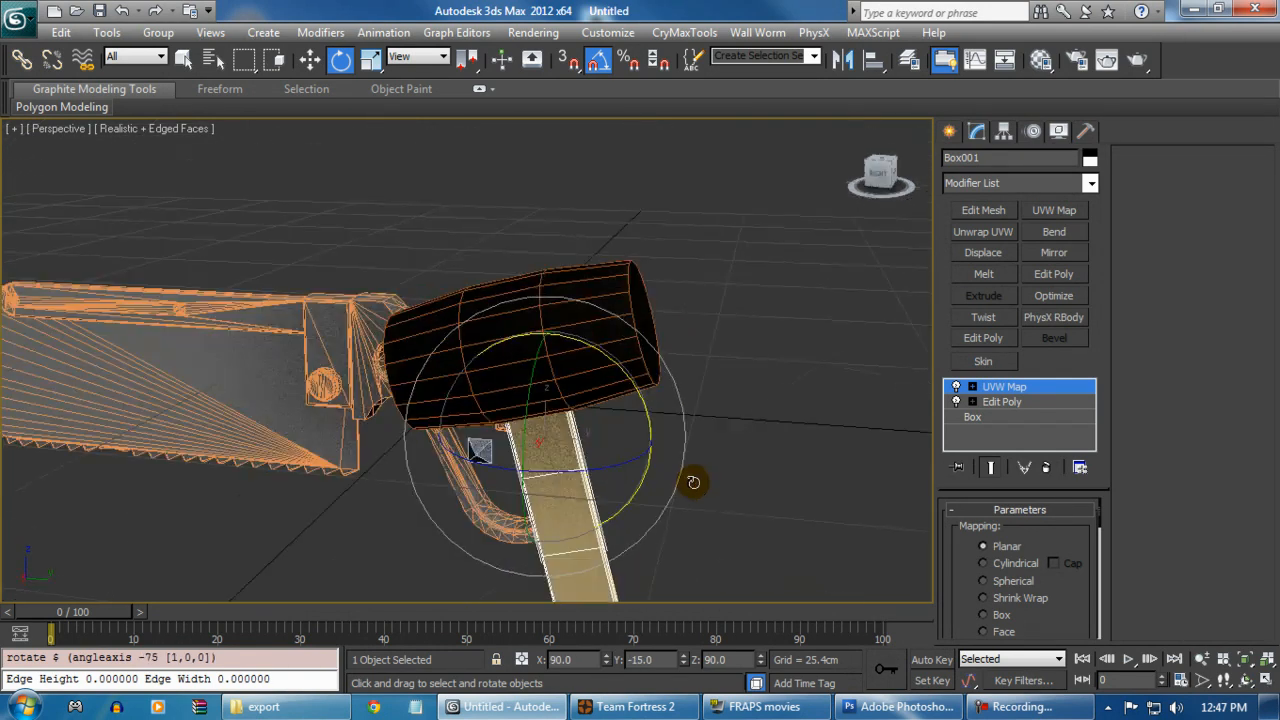
Step: Switch the viewport to the Left view, framing the mallet and the bonesaw's grip
key("f")
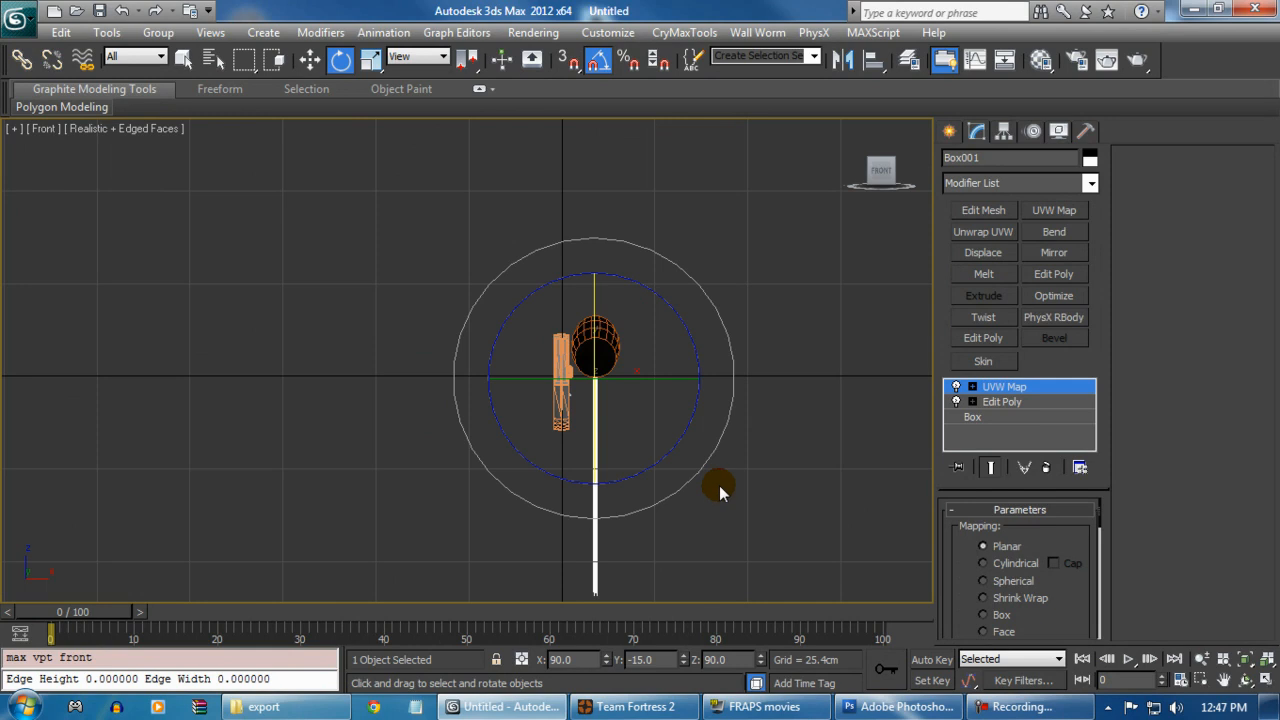
key("l")
scroll(586, 350, "up", 5)
scroll(586, 350, "down", 4)
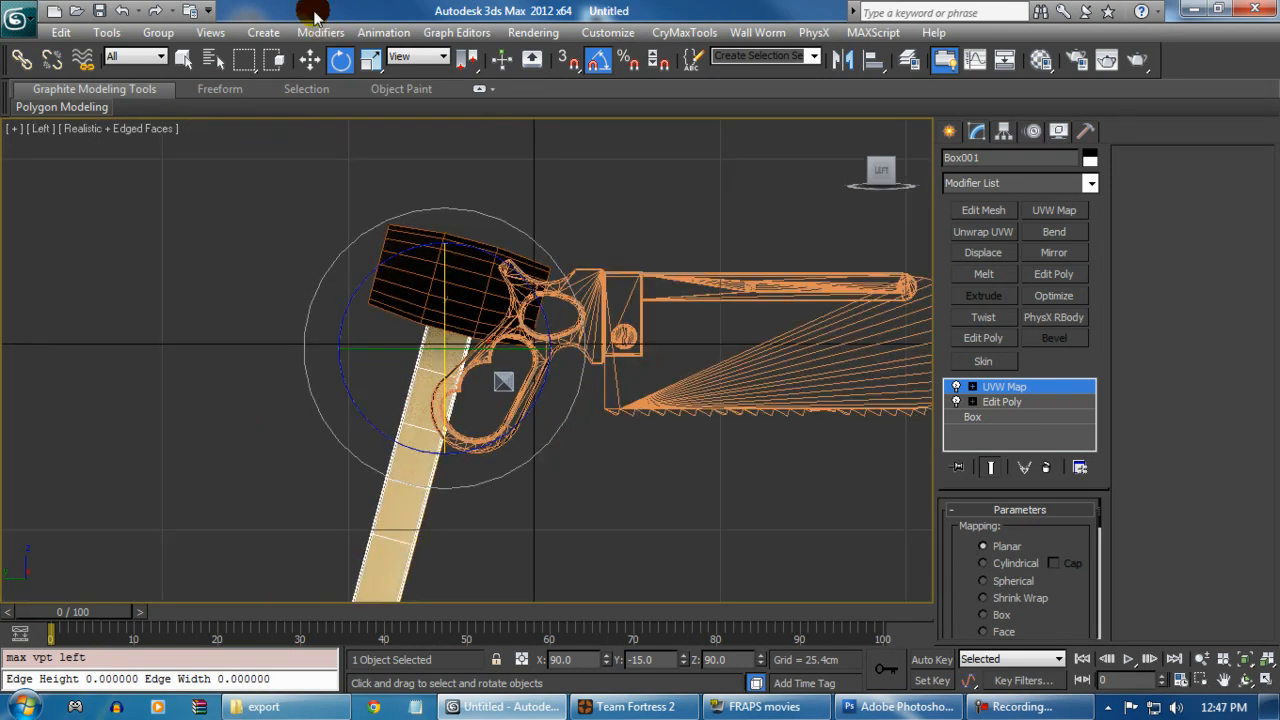
Step: Rotate the mallet by -10 degrees and move it to about Y -10.35 cm, Z 25.93 cm, laying its handle along the bonesaw's grip
left_click(310, 59)
left_click_drag(508, 342, 610, 97)
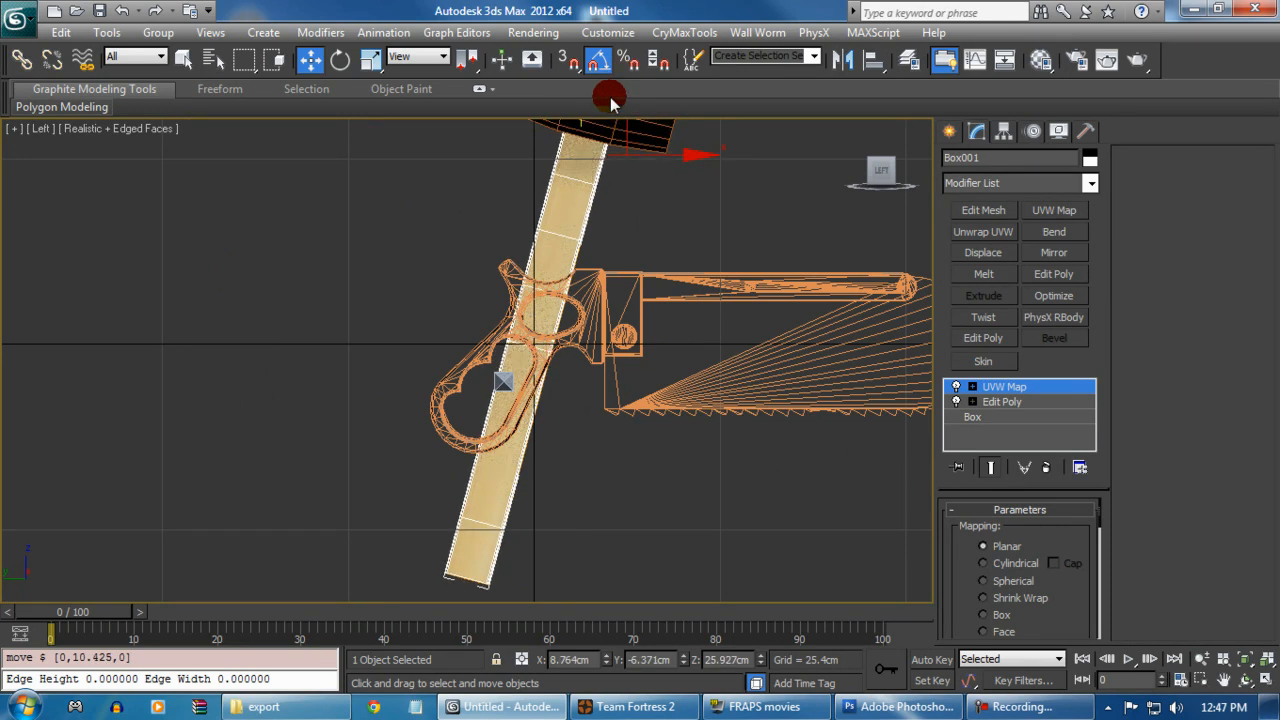
left_click(338, 59)
left_click_drag(556, 230, 505, 232)
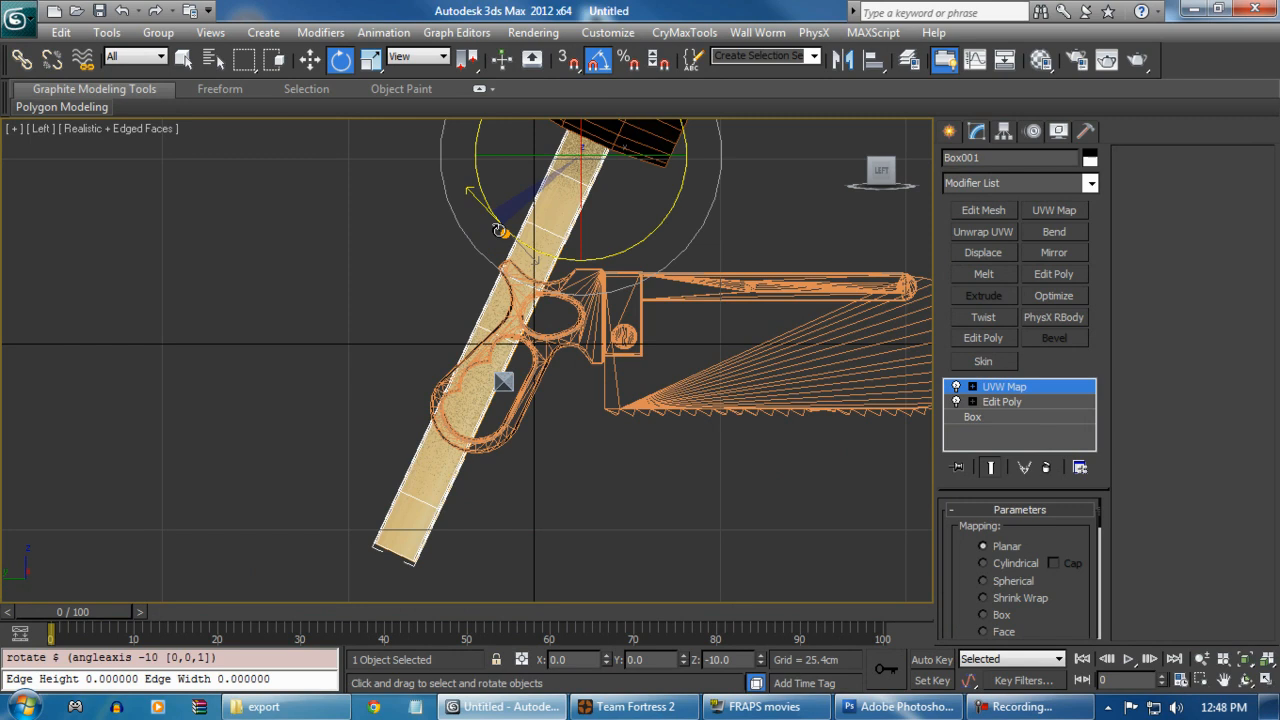
middle_click_drag(560, 140, 502, 227)
left_click(309, 59)
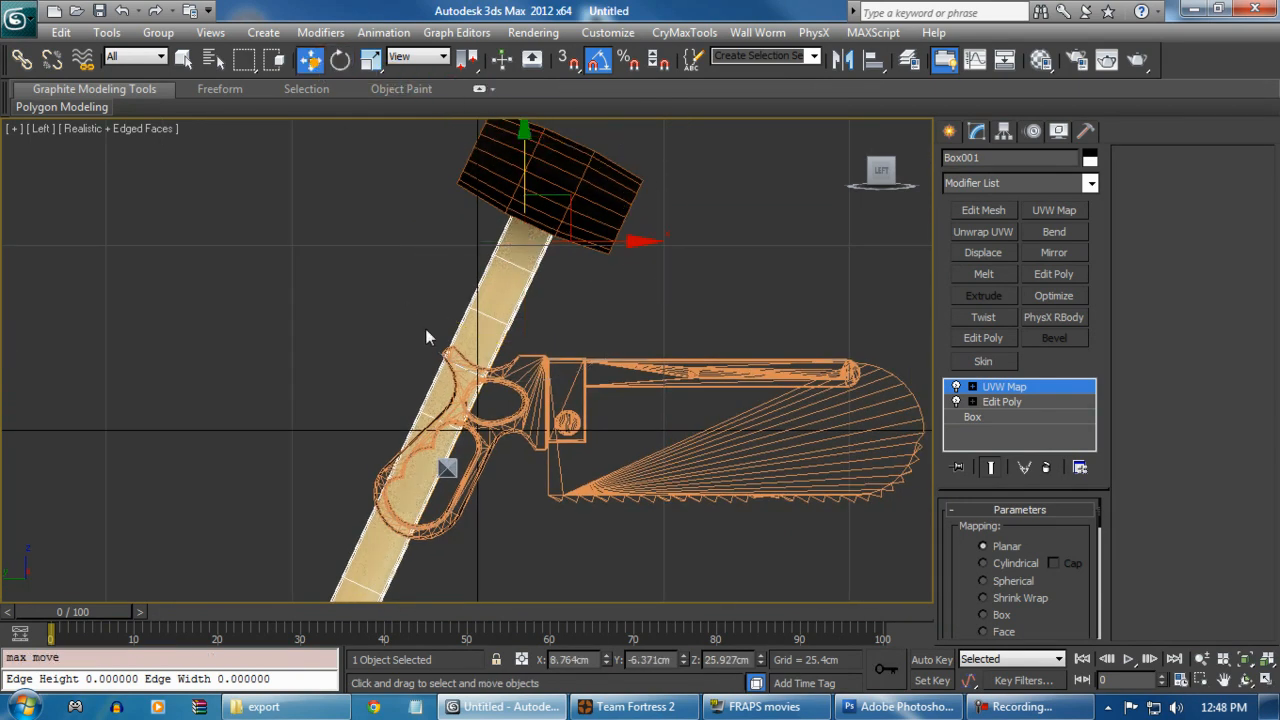
left_click_drag(617, 244, 646, 249)
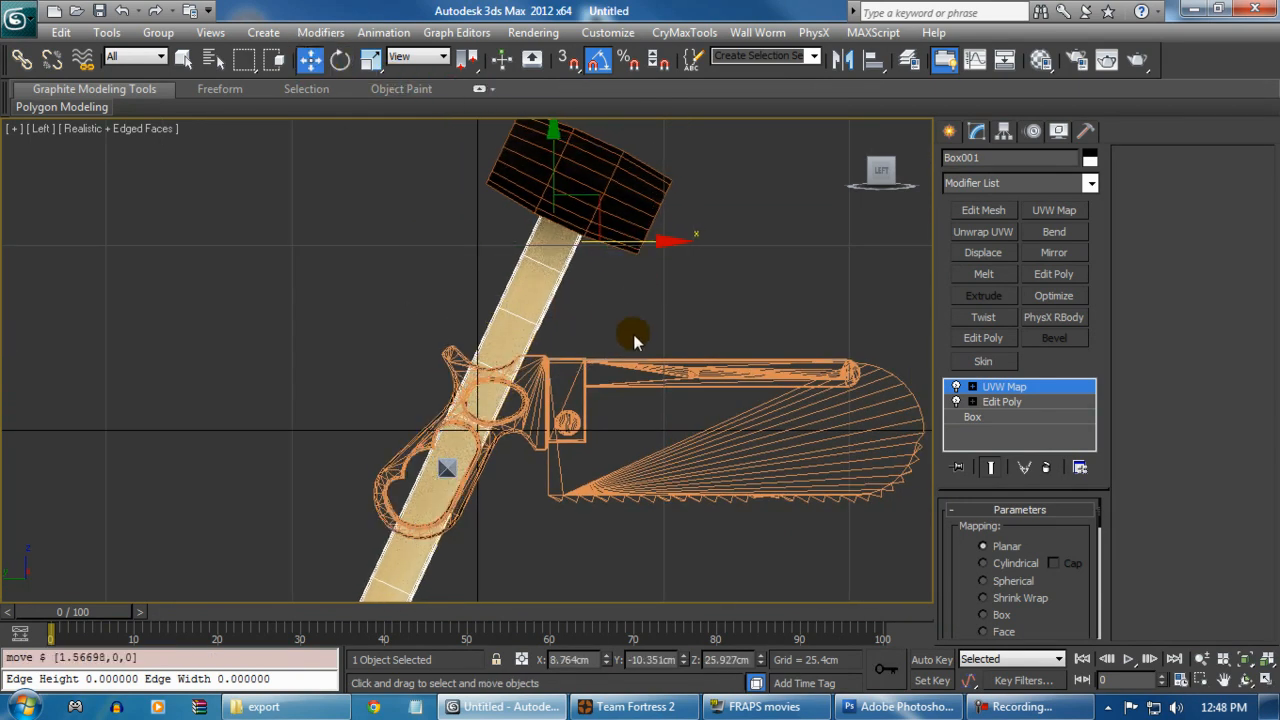
Step: In the maximized Perspective view, move the mallet along the X axis to about -0.6 cm, centring its handle within the bonesaw's grip
key("alt+w")
key("p")
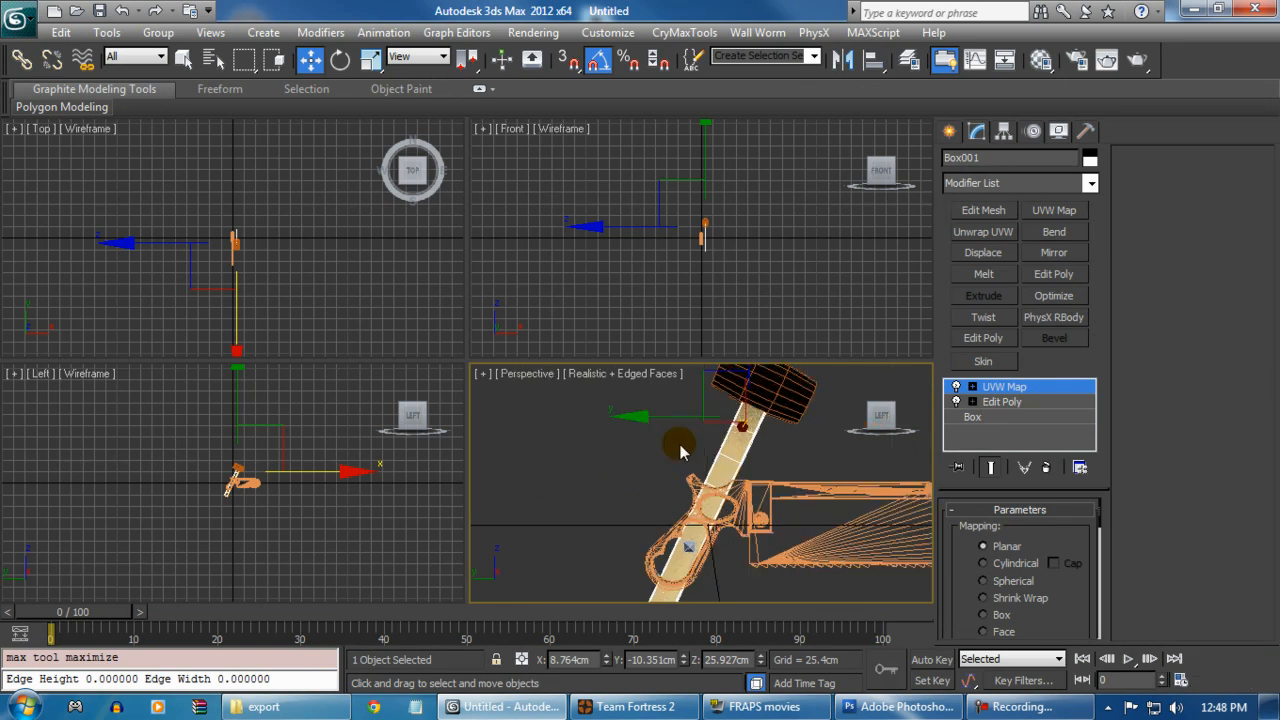
key("z")
middle_click_drag(680, 460, 430, 410, "alt")
key("alt+w")
scroll(637, 531, "up", 5)
scroll(400, 385, "down", 4)
left_click(398, 382)
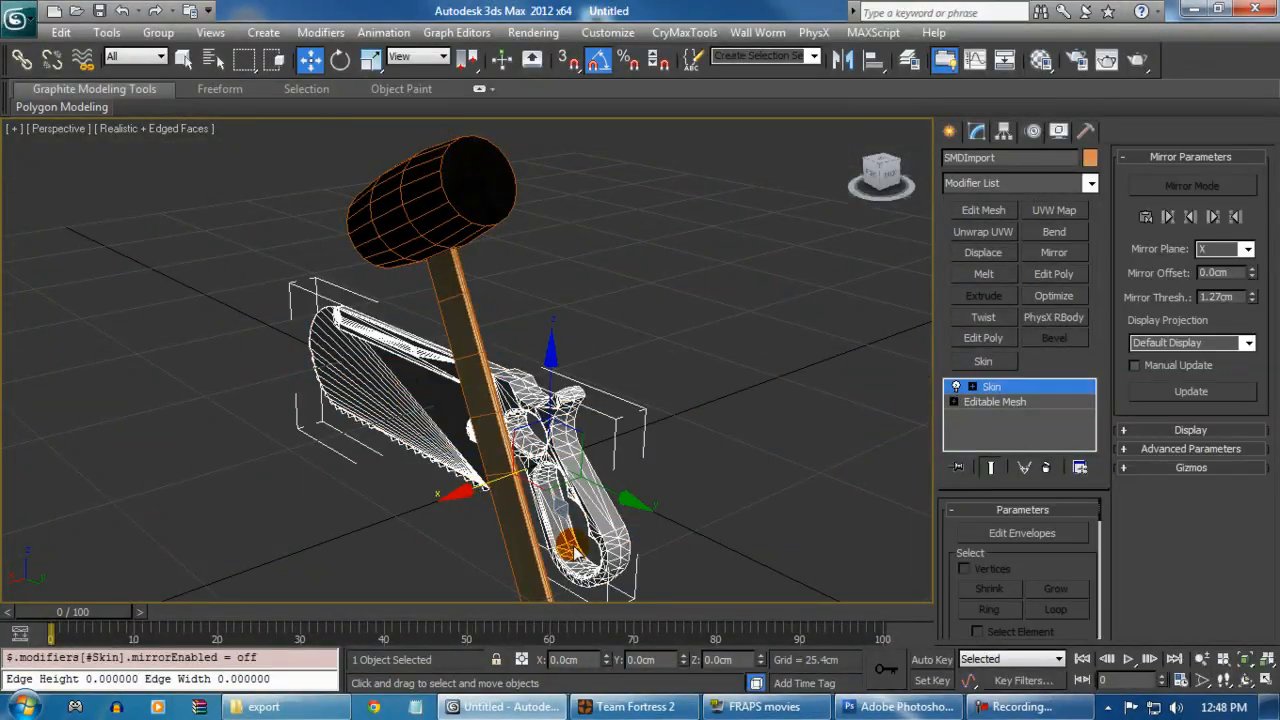
middle_click_drag(469, 488, 480, 383, "alt")
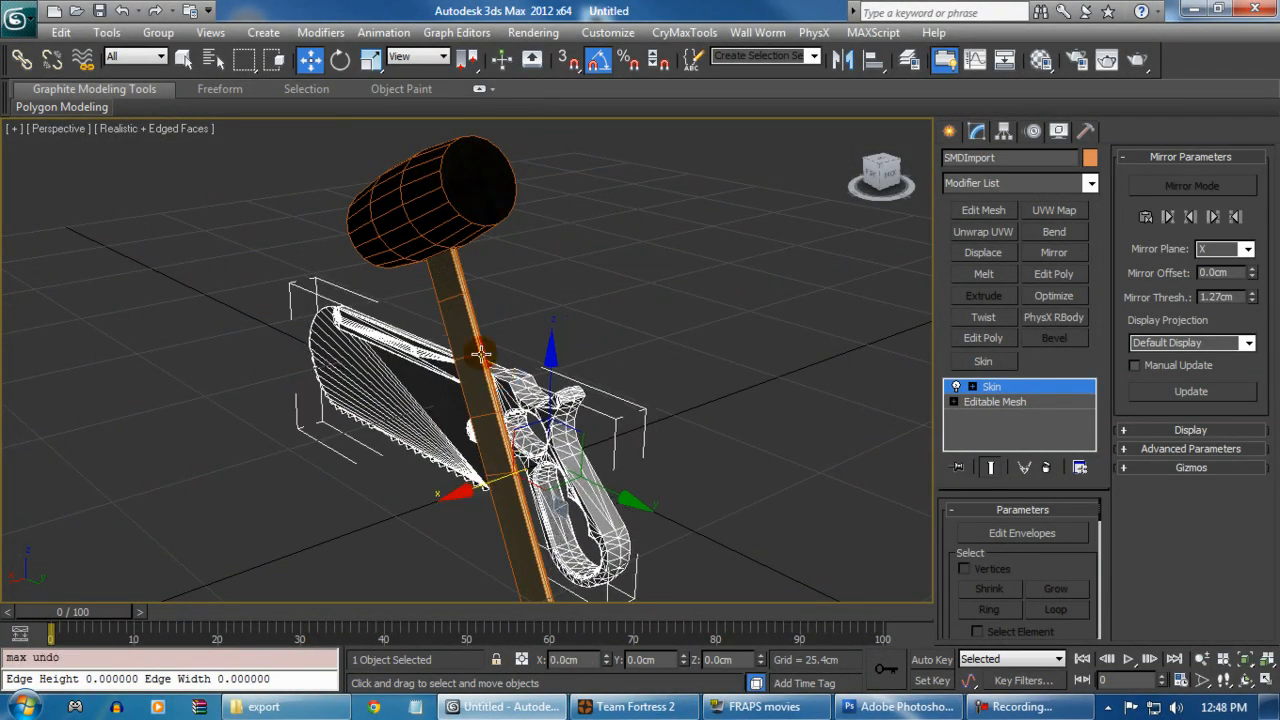
left_click(480, 383)
left_click_drag(394, 283, 462, 273)
scroll(470, 300, "up", 6)
left_click_drag(540, 374, 534, 374)
middle_click_drag(534, 374, 504, 349, "alt")
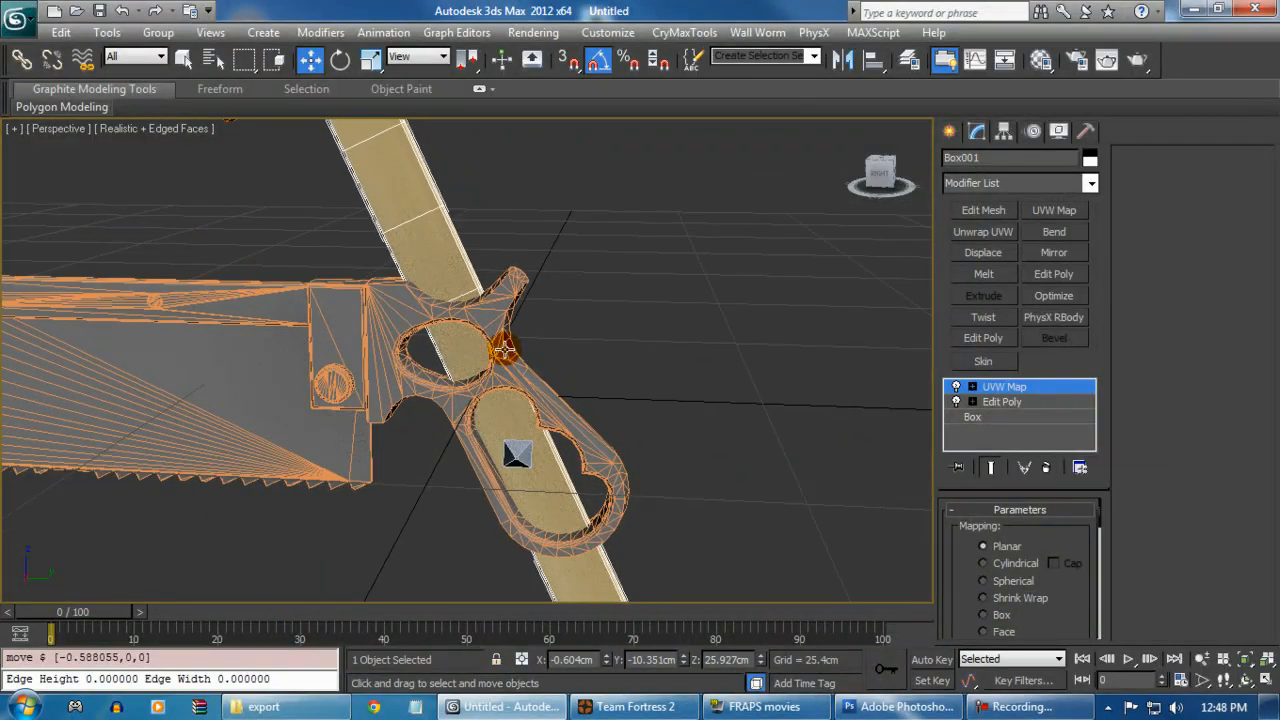
Step: Delete the bonesaw mesh and link the mallet's handle to weapon_bone
key("Delete")
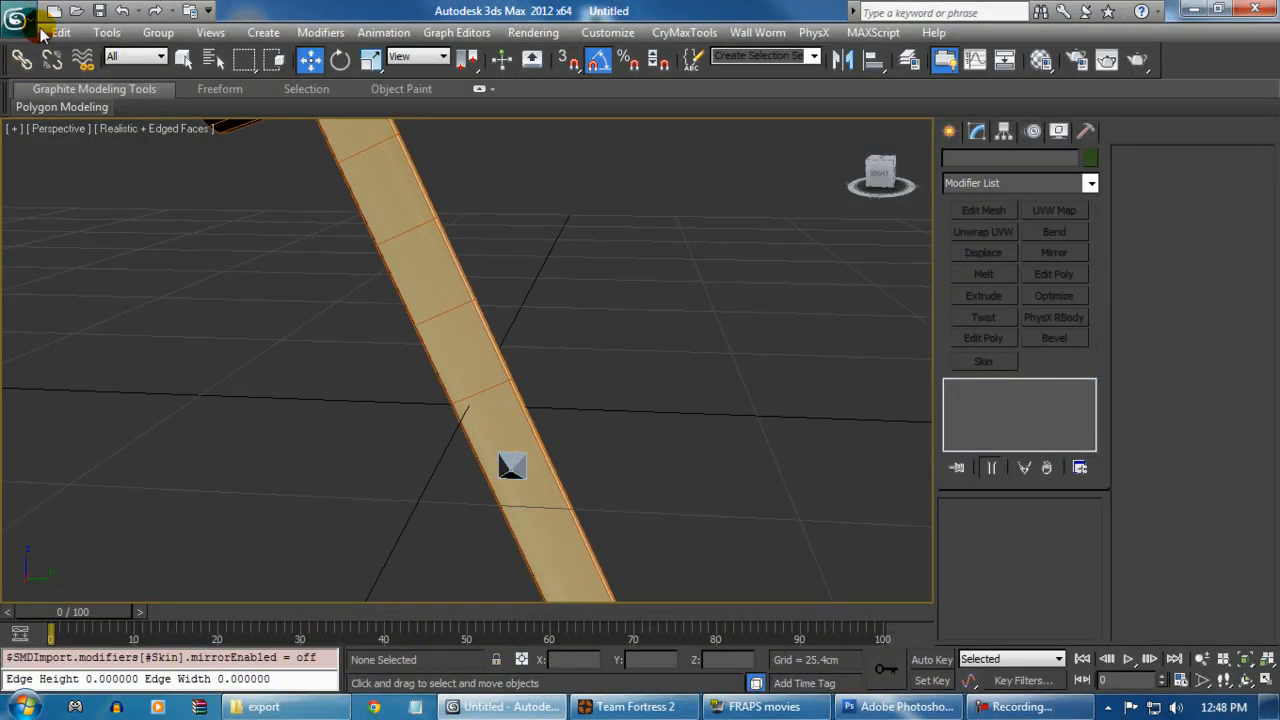
left_click(20, 62)
middle_click_drag(343, 389, 285, 428)
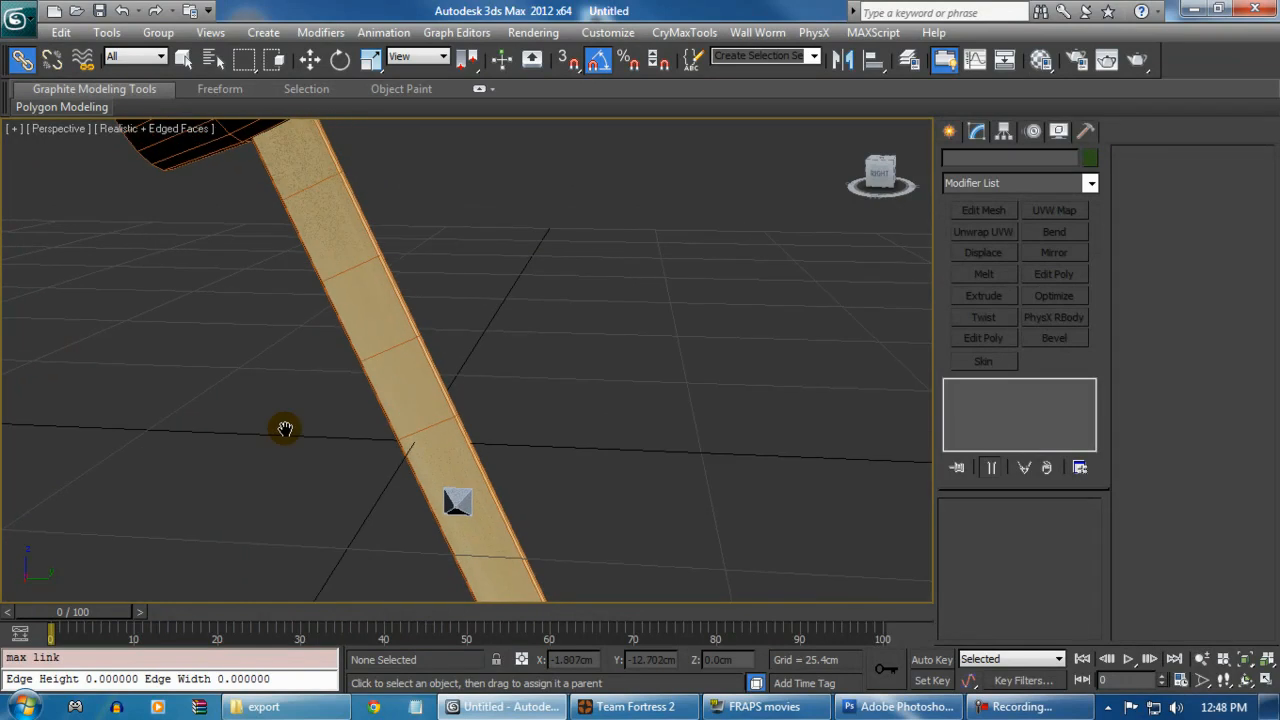
left_click(368, 337)
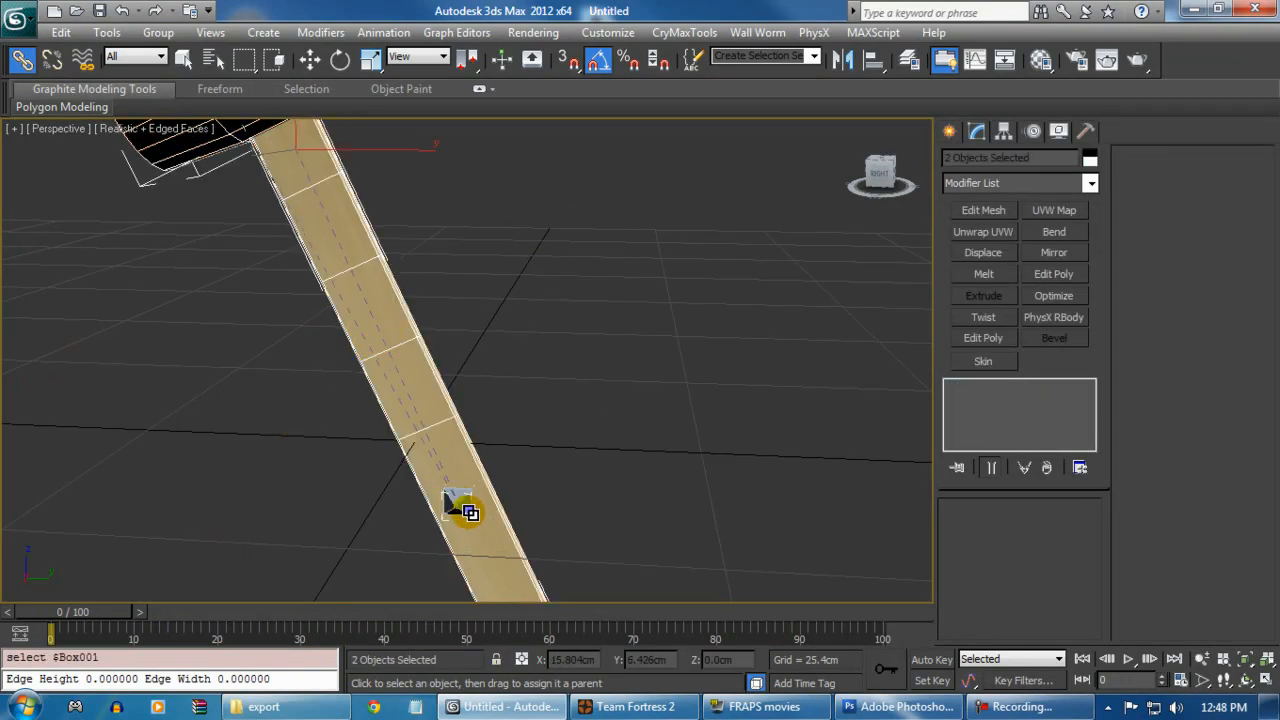
left_click_drag(447, 494, 377, 168)
left_click(538, 325)
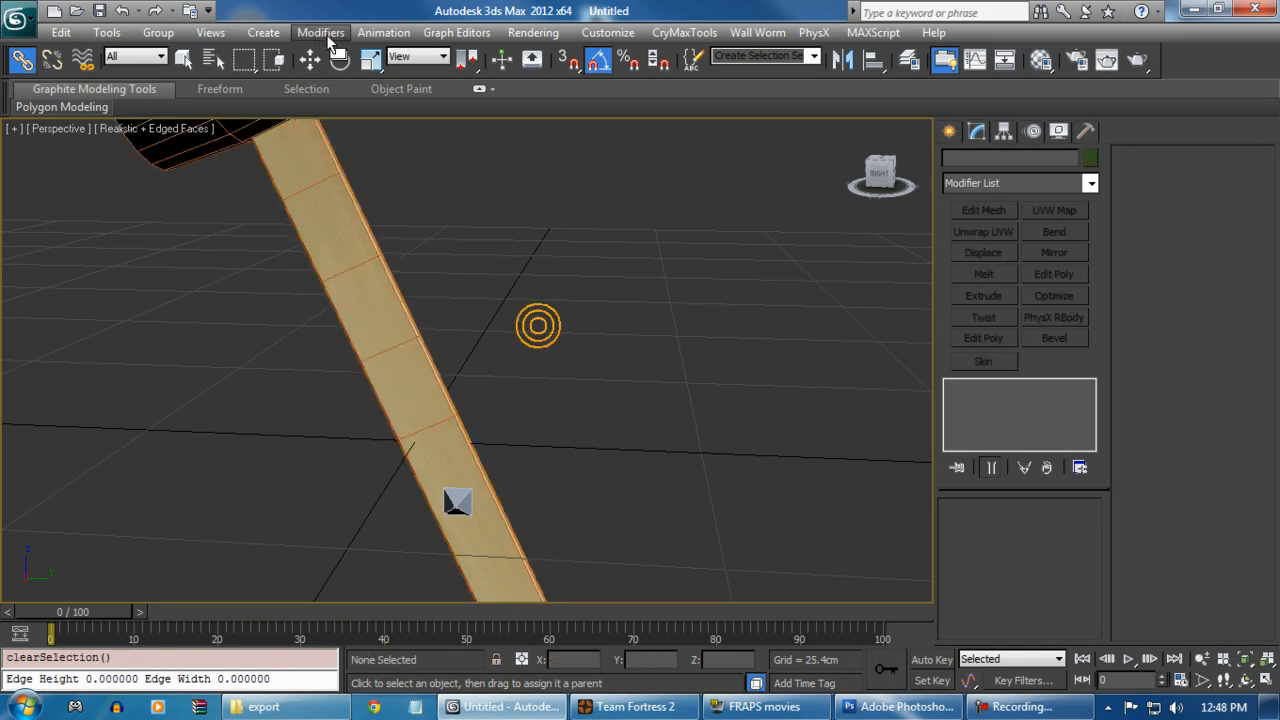
Step: Try moving weapon_bone to test its link with the mallet, and undo the move
key("w")
left_click(460, 507)
left_click(458, 503)
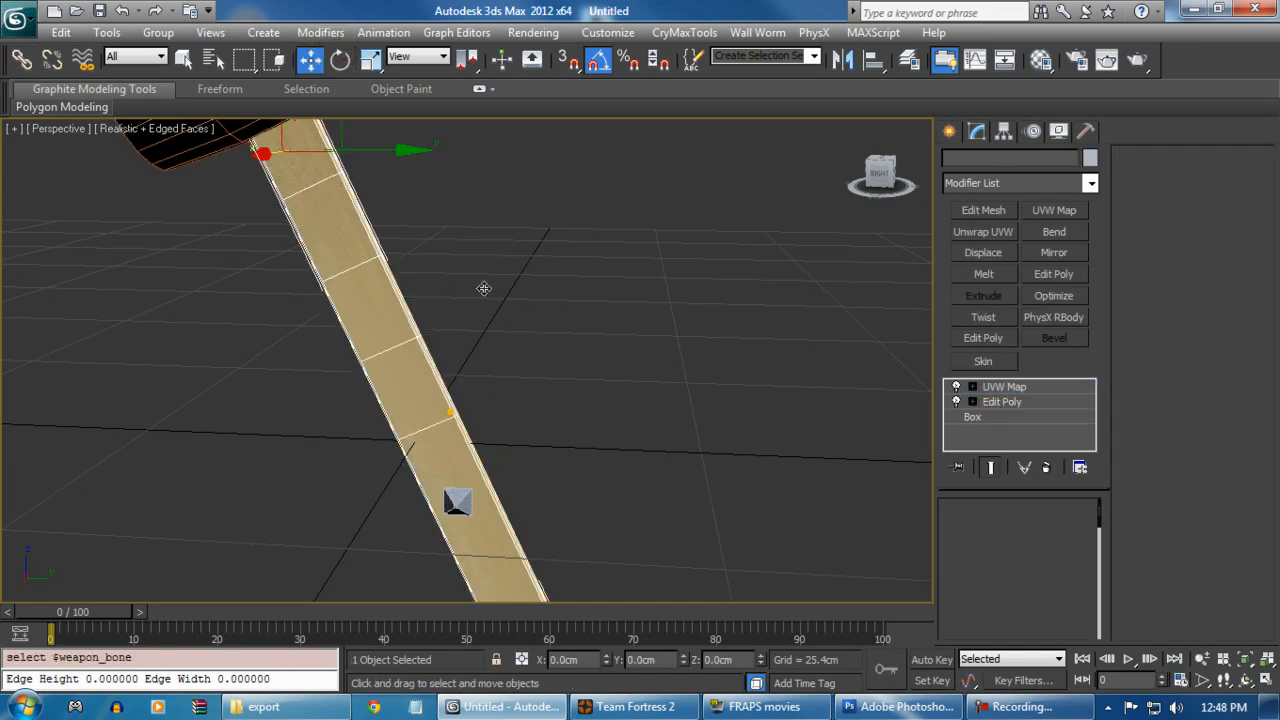
left_click(455, 503)
left_click_drag(461, 450, 458, 430)
scroll(470, 480, "down", 5)
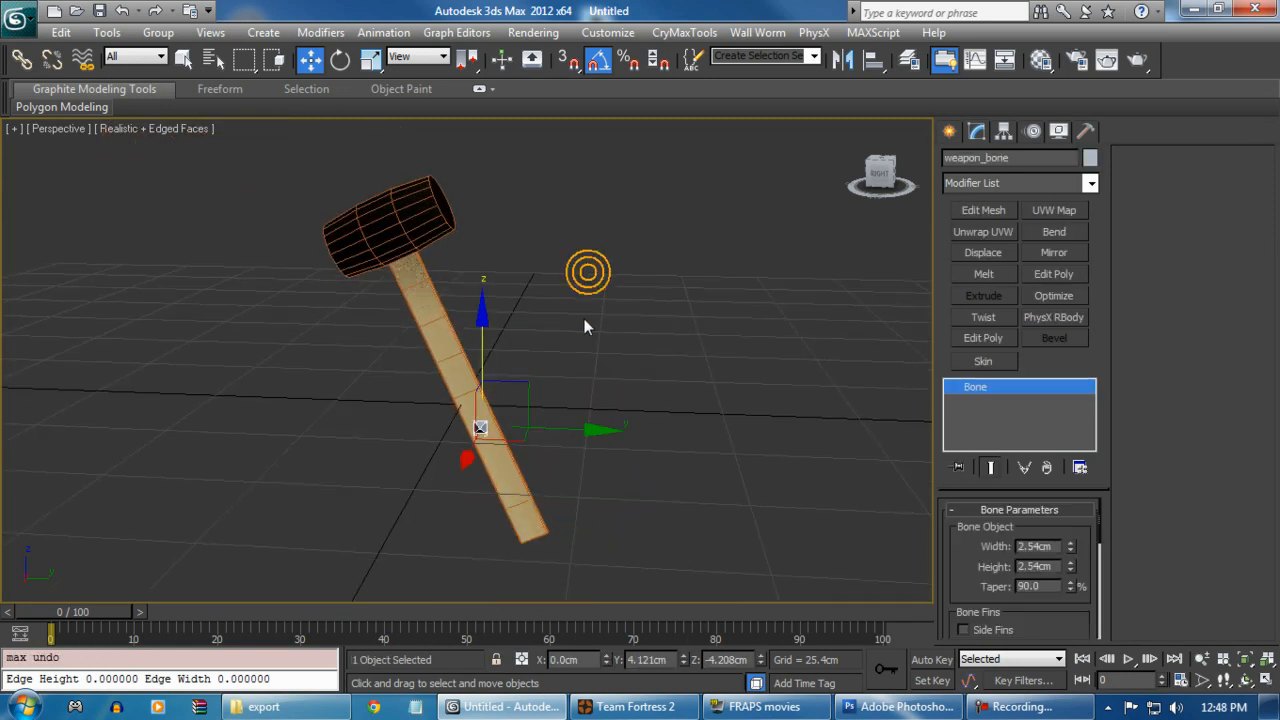
Step: Try moving the mallet's head and handle separately to test their link, undoing each move
scroll(588, 272, "up", 3)
left_click(352, 240)
left_click_drag(323, 153, 357, 90)
key("ctrl+z")
left_click(415, 348)
left_click_drag(380, 212, 327, 220)
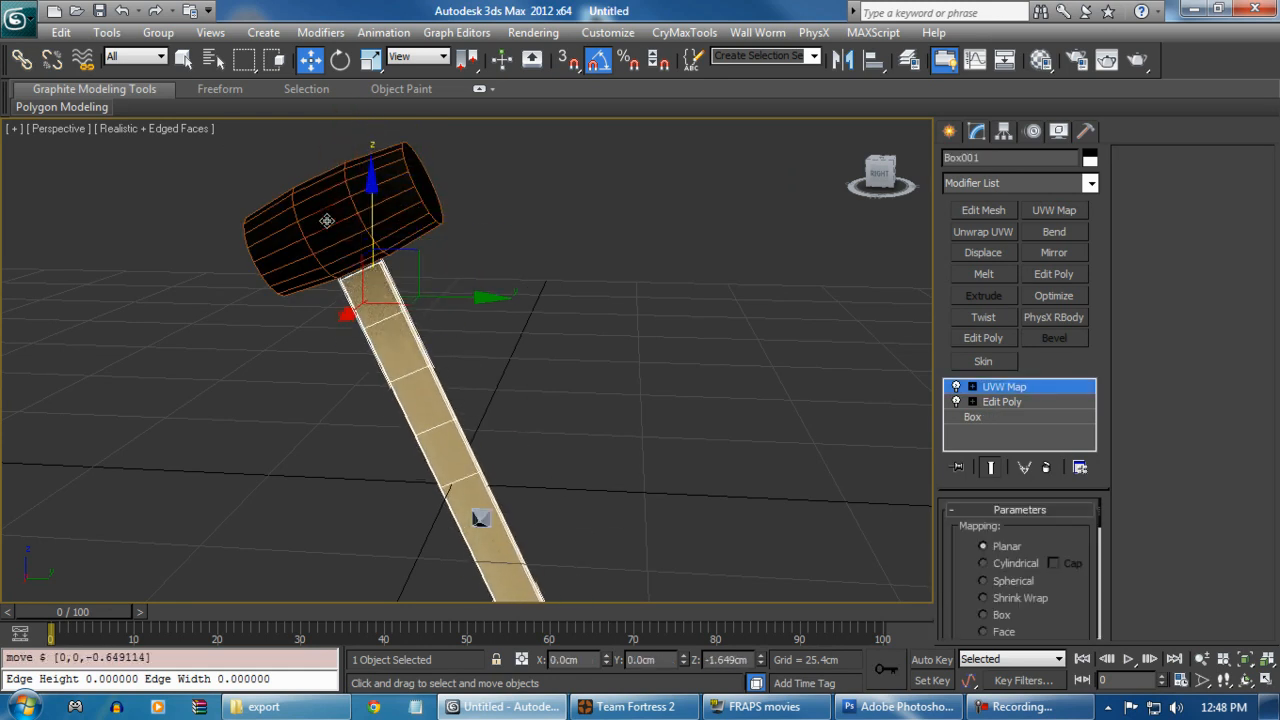
scroll(531, 469, "up", 3)
key("ctrl+z")
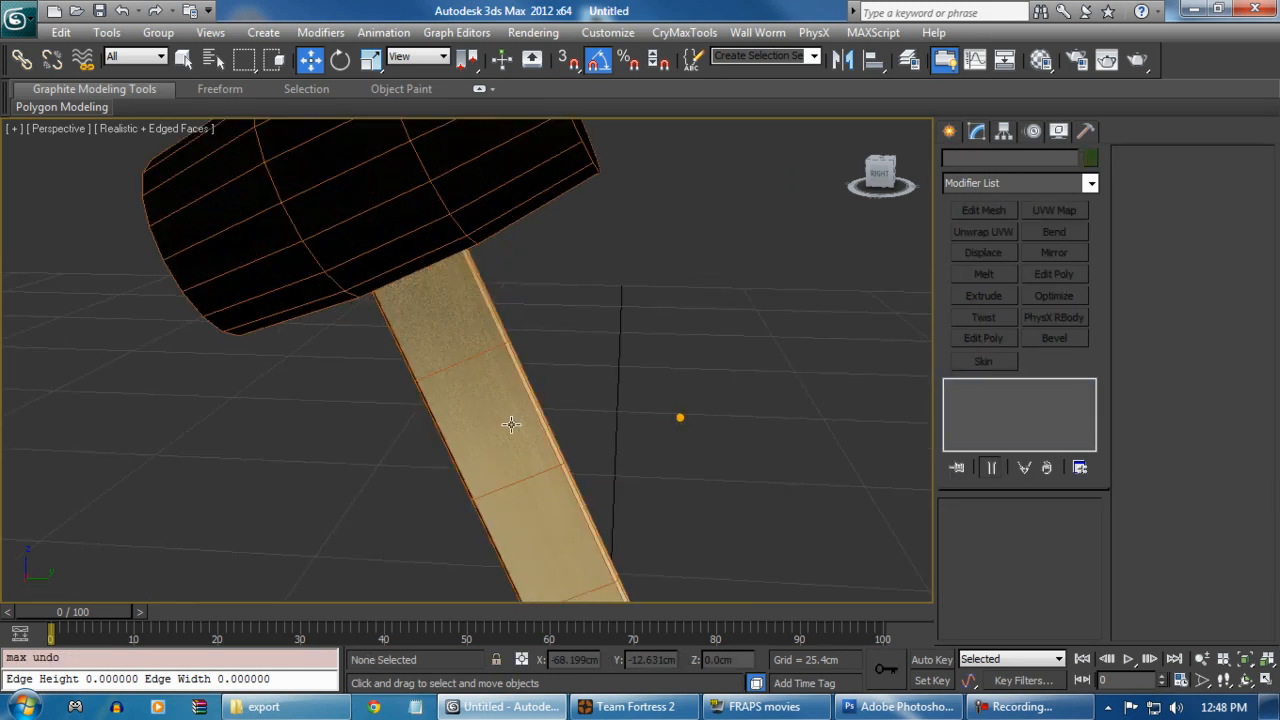
scroll(456, 386, "down", 1)
Step: Link the mallet's head to its handle
left_click(456, 386)
left_click(19, 63)
left_click(455, 383)
left_click(428, 231)
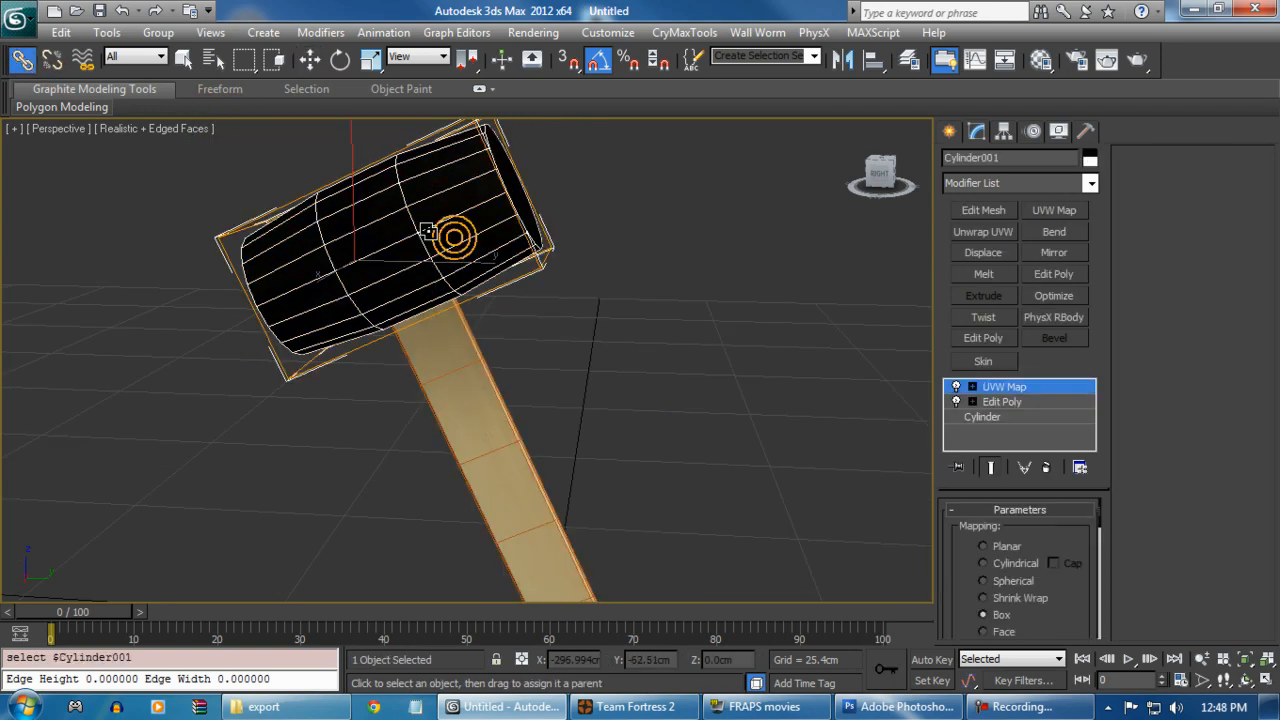
Step: Try moving the linked mallet to test the connection between head and handle, and undo the move
left_click(310, 60)
left_click(449, 414)
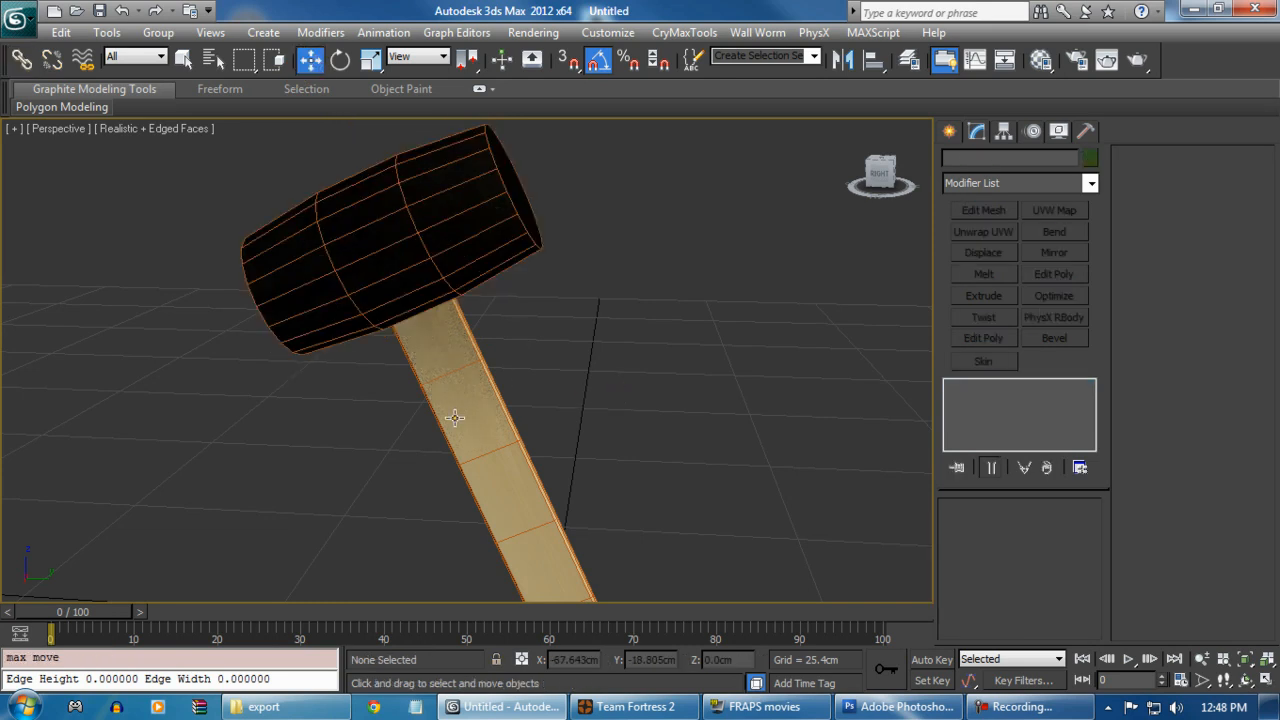
left_click(467, 486)
left_click(401, 313)
left_click_drag(358, 192, 410, 148)
key("ctrl+z")
scroll(480, 266, "down", 2)
middle_click_drag(450, 322, 535, 469, "alt")
left_click(626, 401)
scroll(498, 429, "up", 4)
scroll(487, 463, "down", 2)
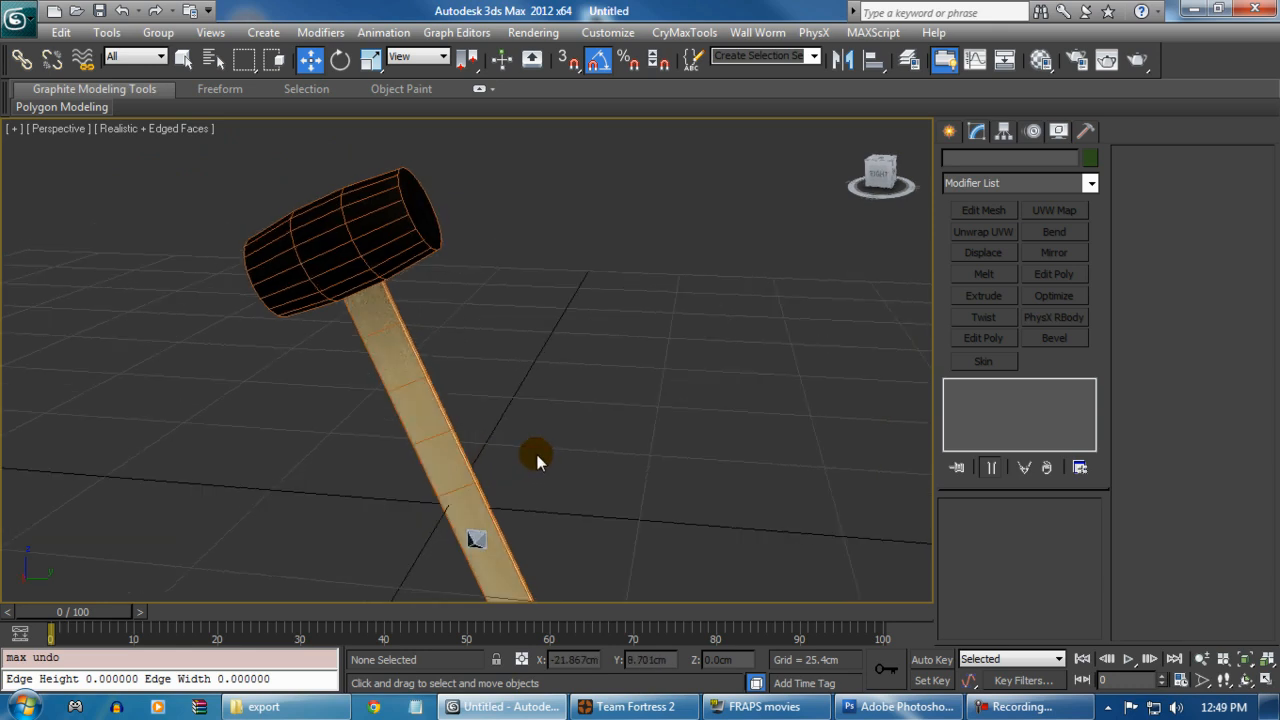
middle_click_drag(512, 466, 555, 482, "alt")
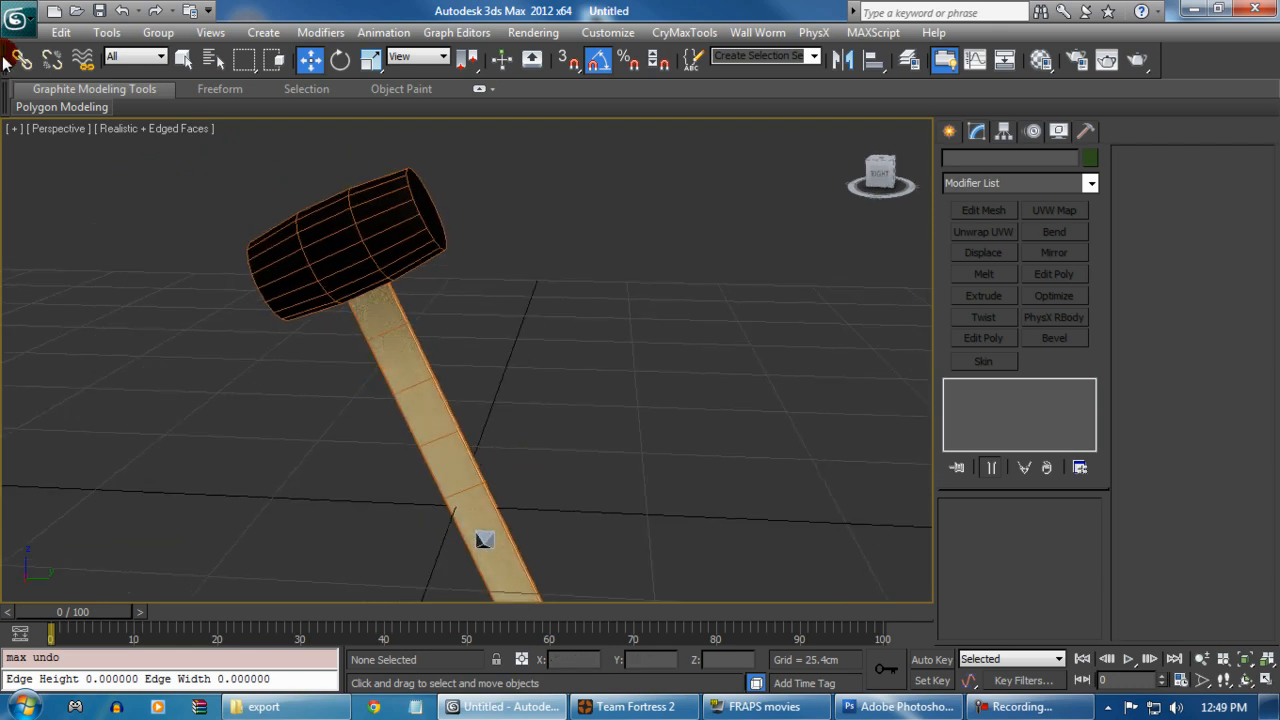
Step: Start exporting the scene in Valve HL2 SMD format and browse to the export folder inside C:\WoodMallet
left_click(20, 17)
left_click(74, 310)
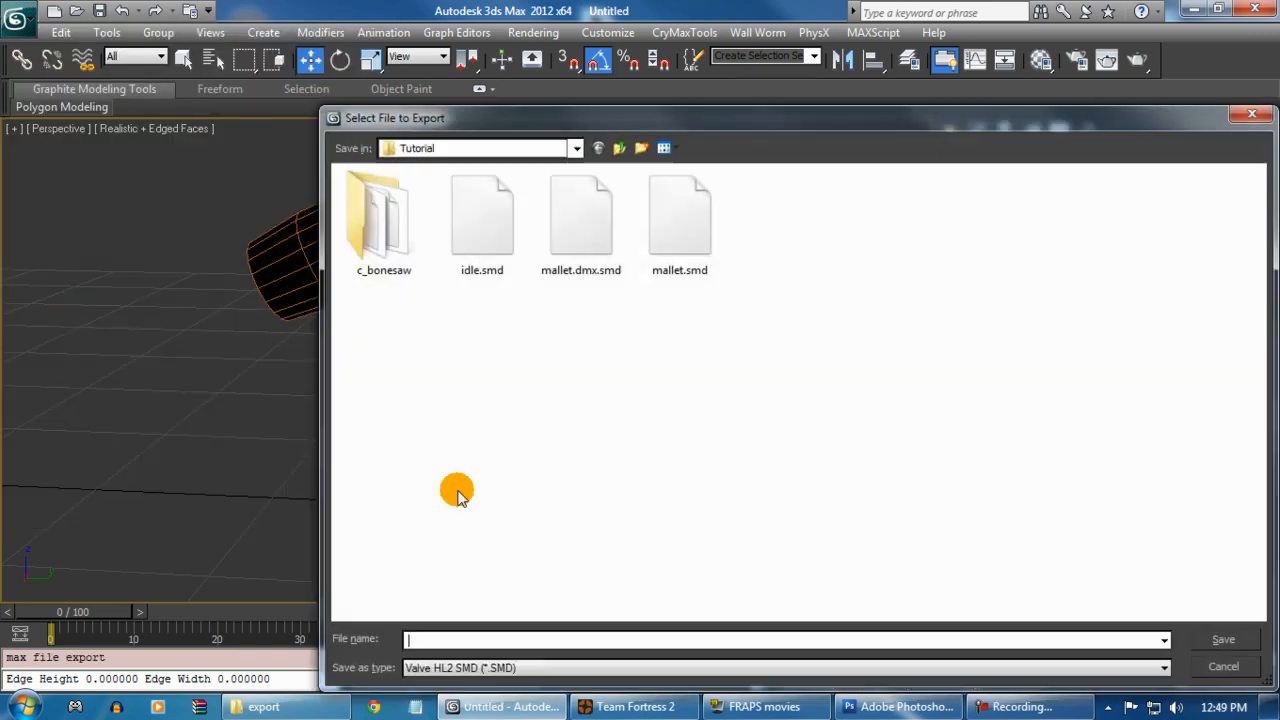
left_click(619, 149)
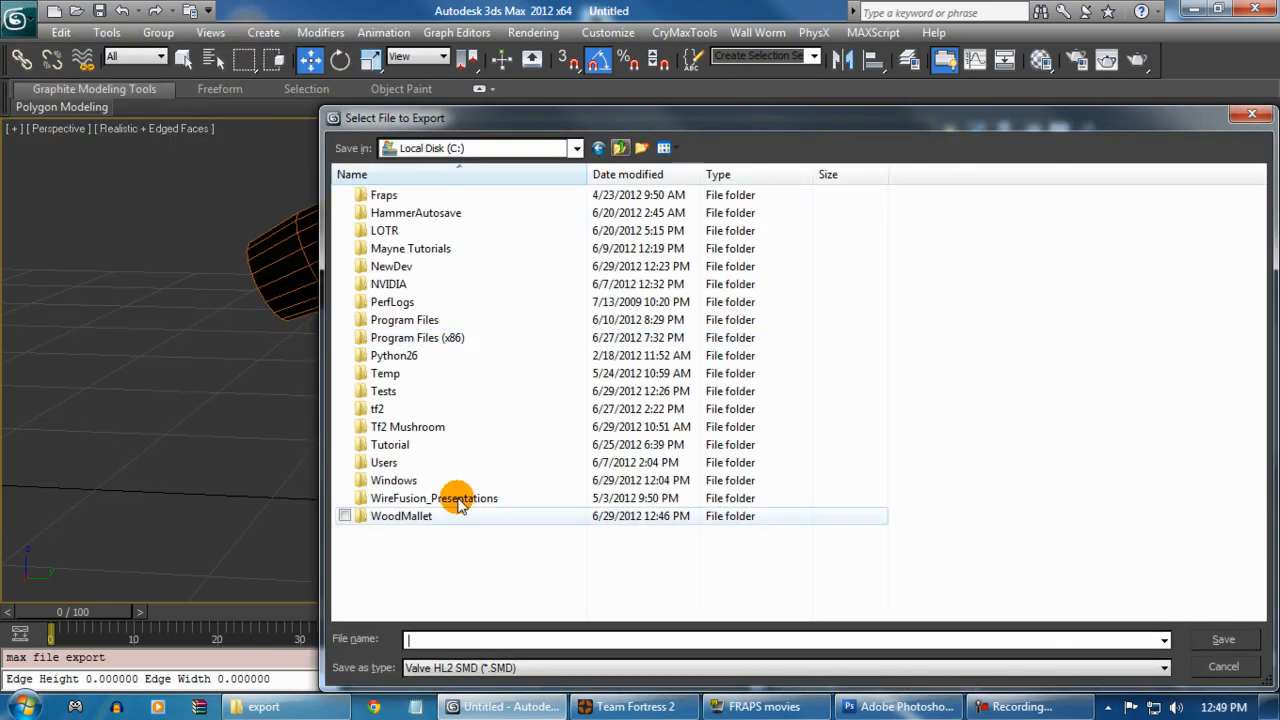
left_click(412, 515)
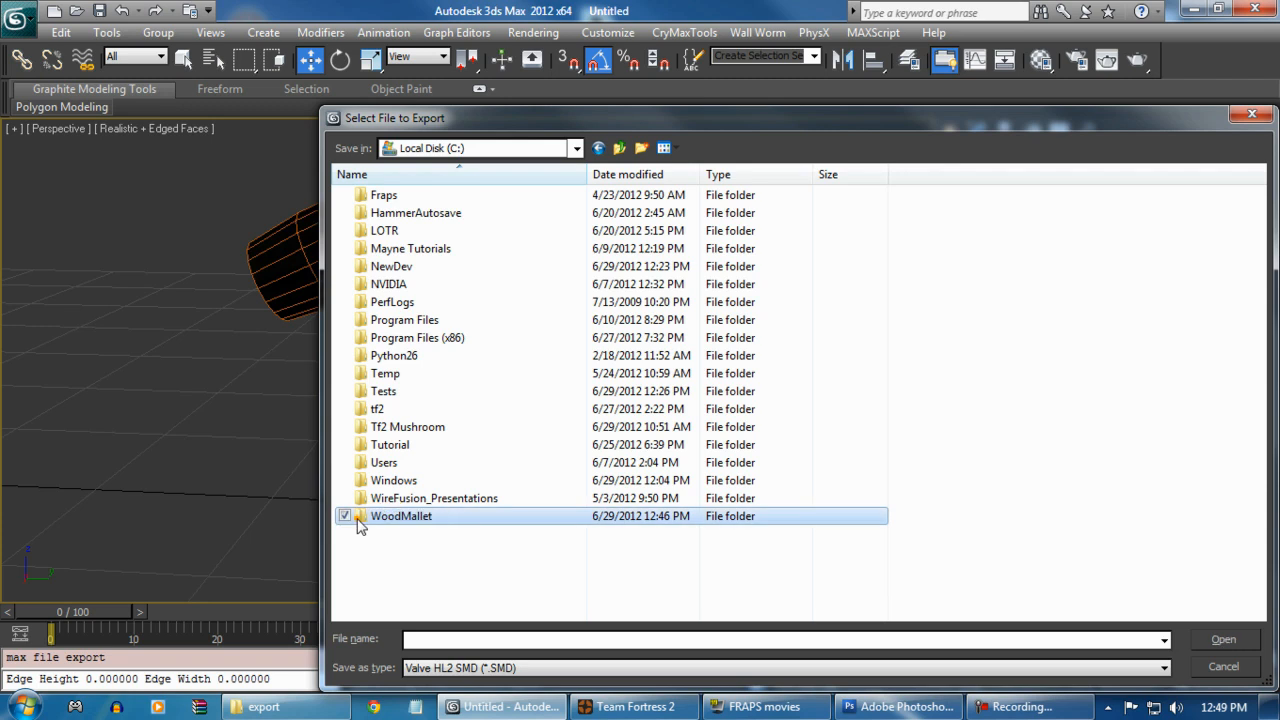
double_click(365, 518)
double_click(489, 252)
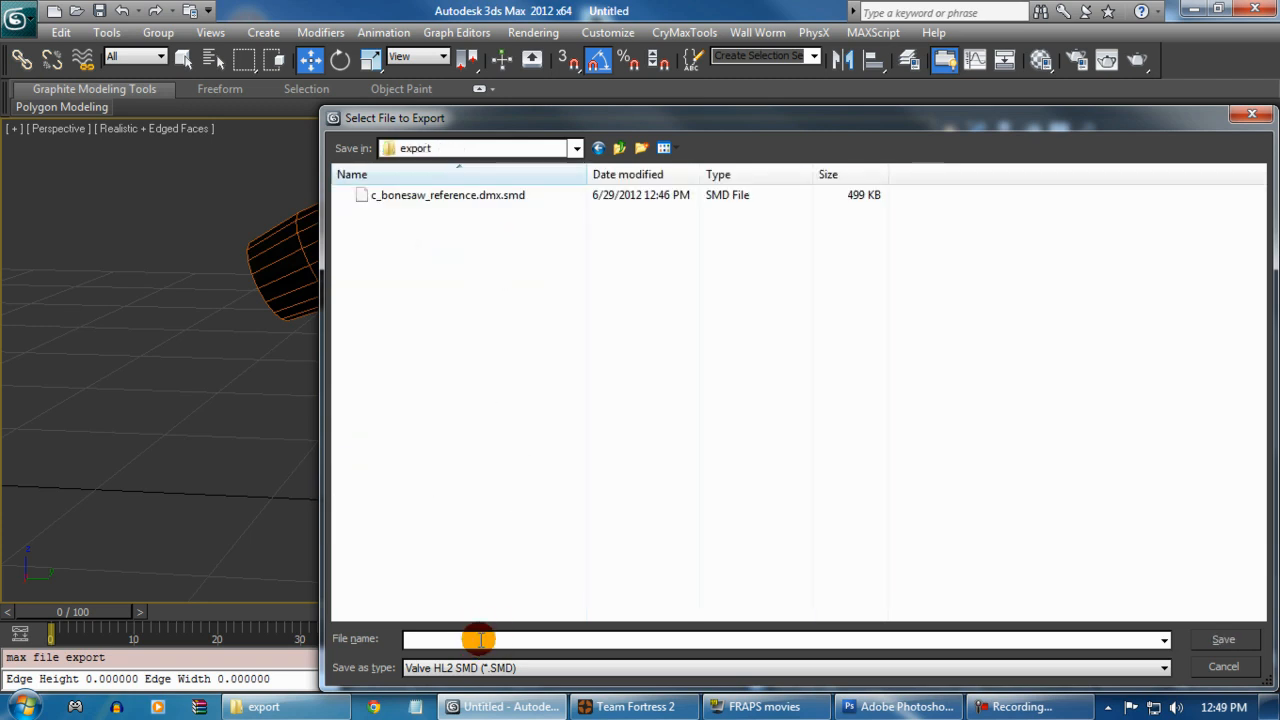
Step: Export the scene as mallet.smd using the Reference option and dismiss the export status message
type("mallet")
key("Return")
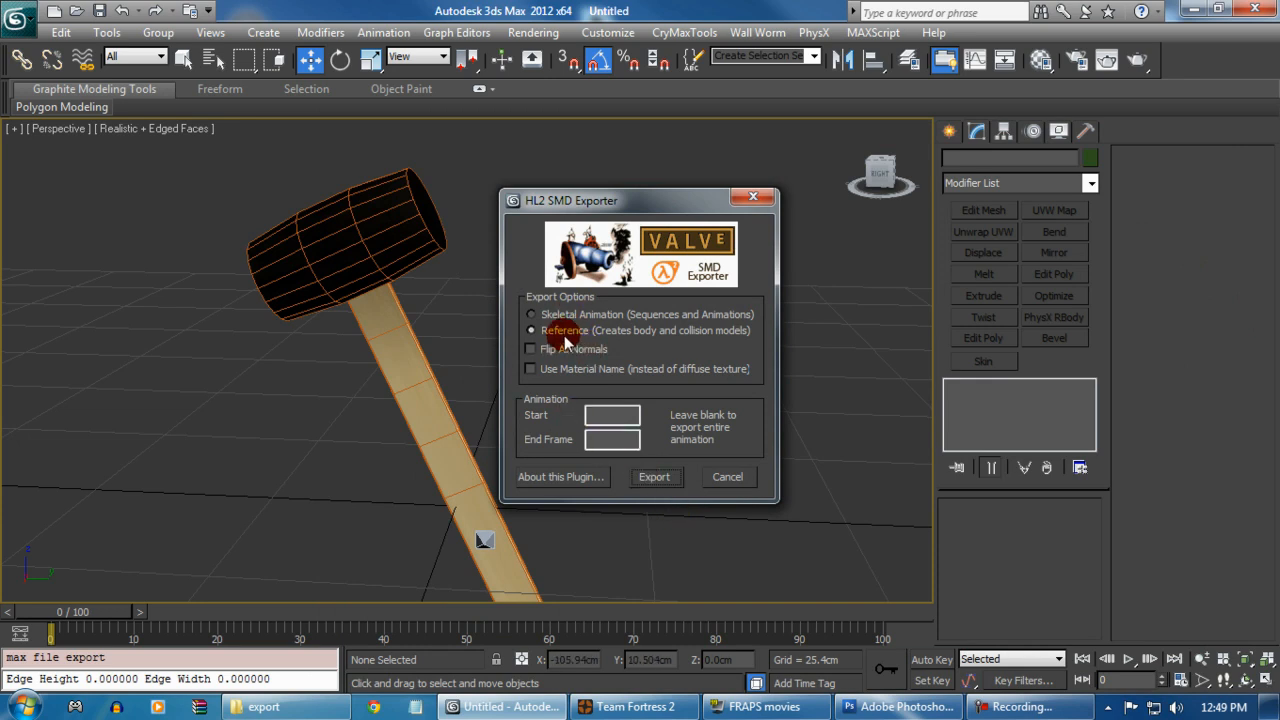
left_click(668, 474)
left_click(730, 421)
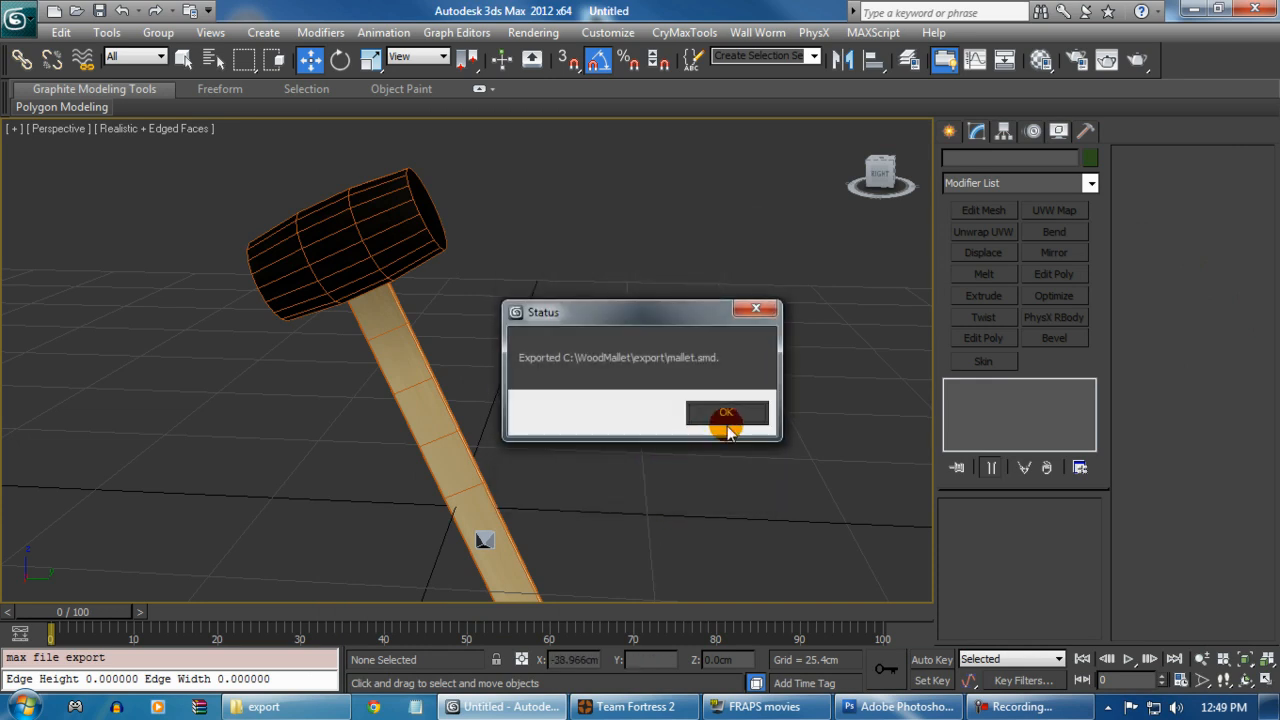
Step: Switch to Windows Explorer and create a folder named backup inside WoodMallet's export folder
left_click(1190, 8)
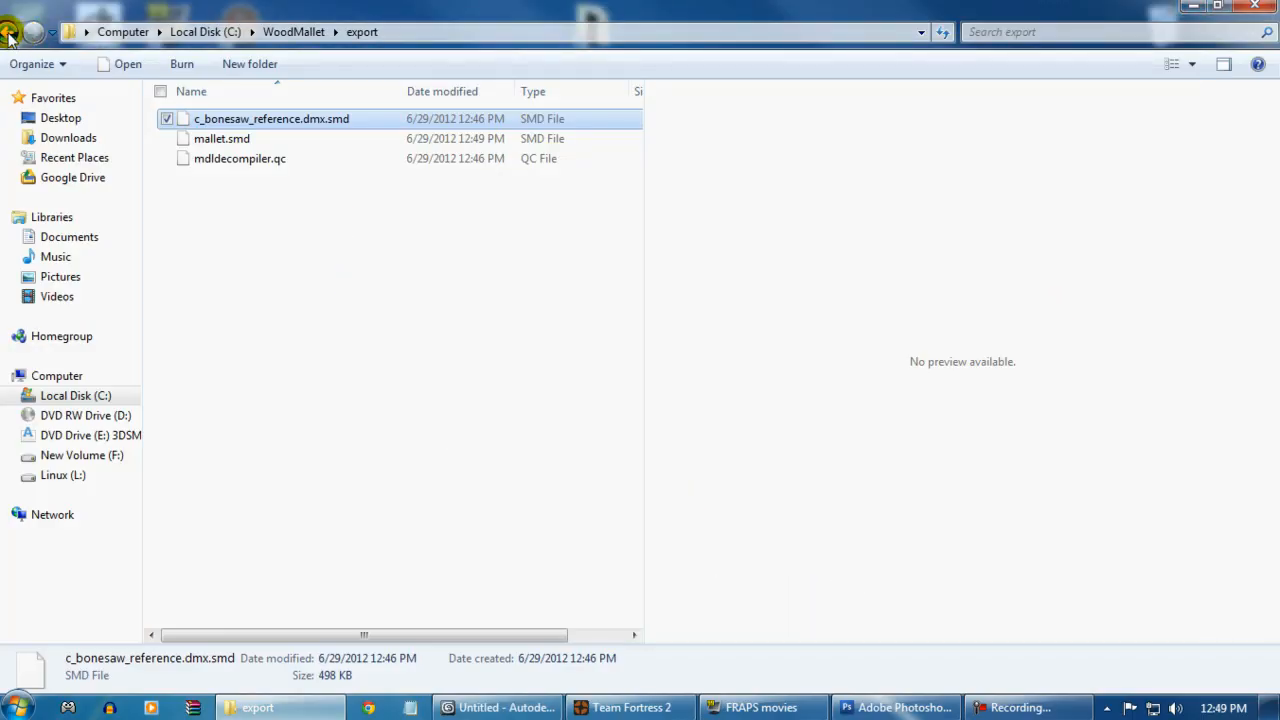
left_click(218, 139)
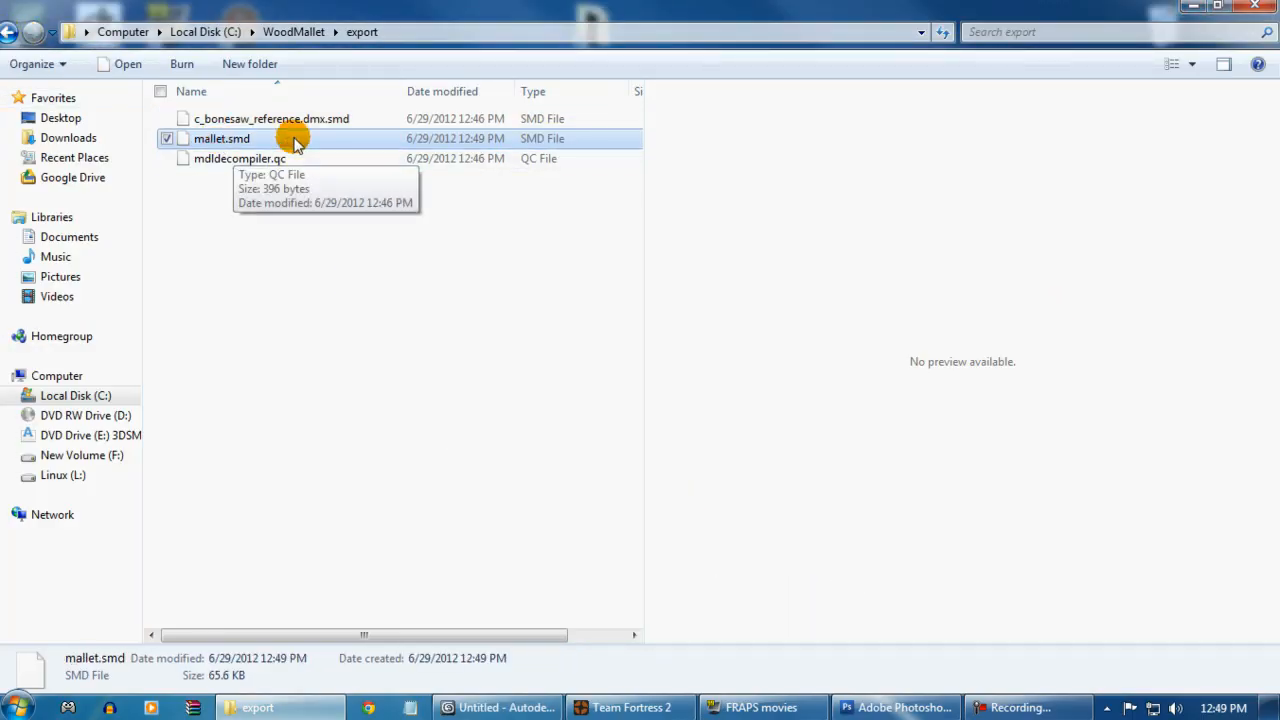
left_click(300, 120)
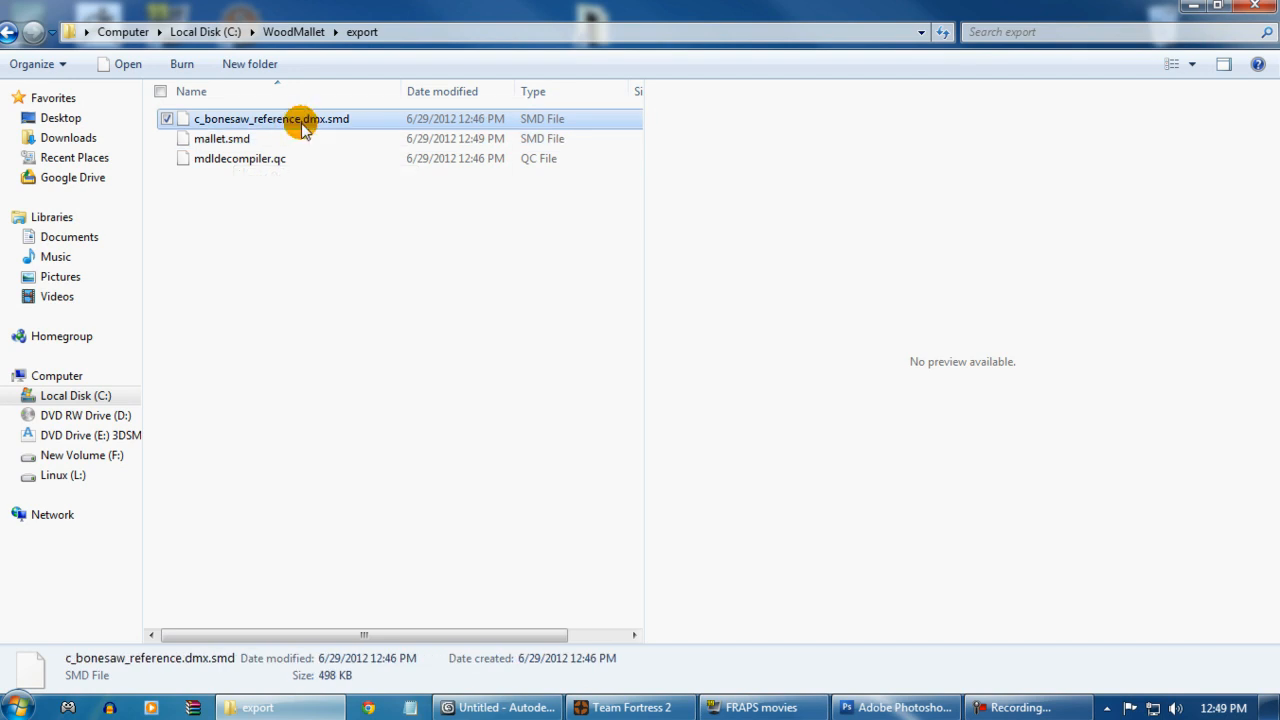
left_click(250, 66)
key("Return")
Step: Move c_bonesaw_reference.dmx.smd into the backup folder
double_click(323, 138)
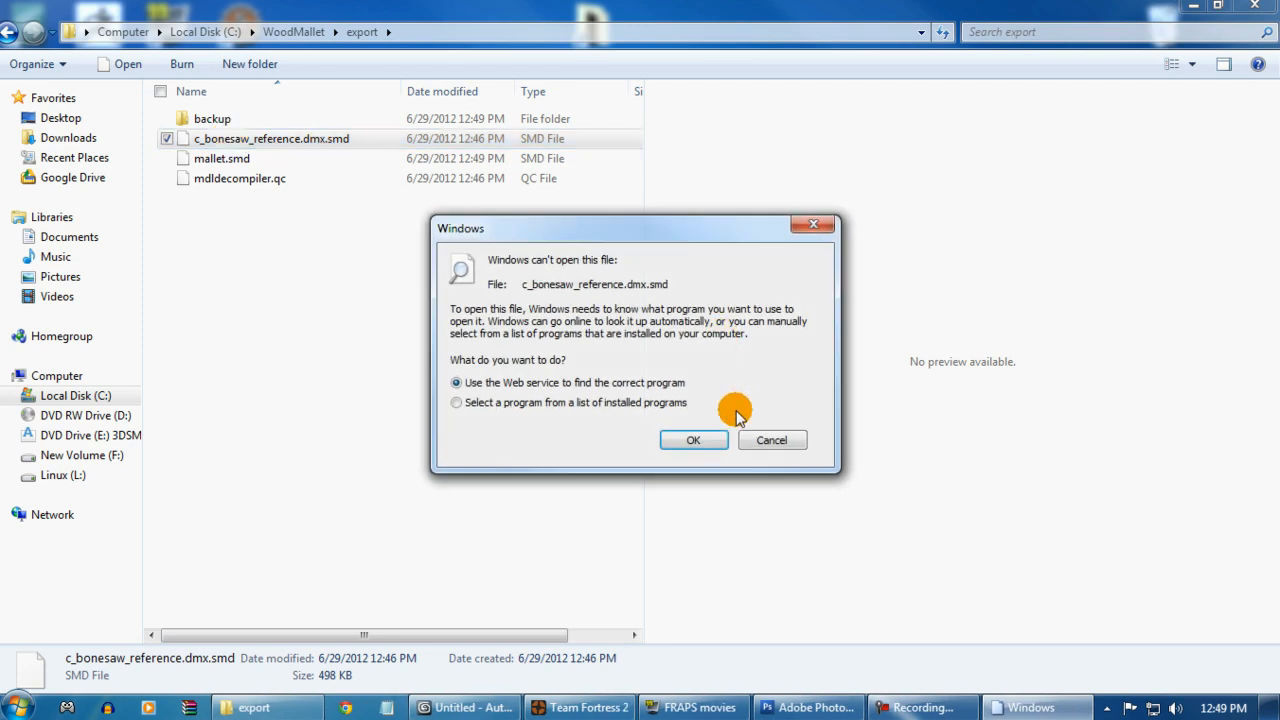
left_click(753, 437)
left_click(217, 195)
right_click_drag(240, 142, 208, 121)
left_click(252, 155)
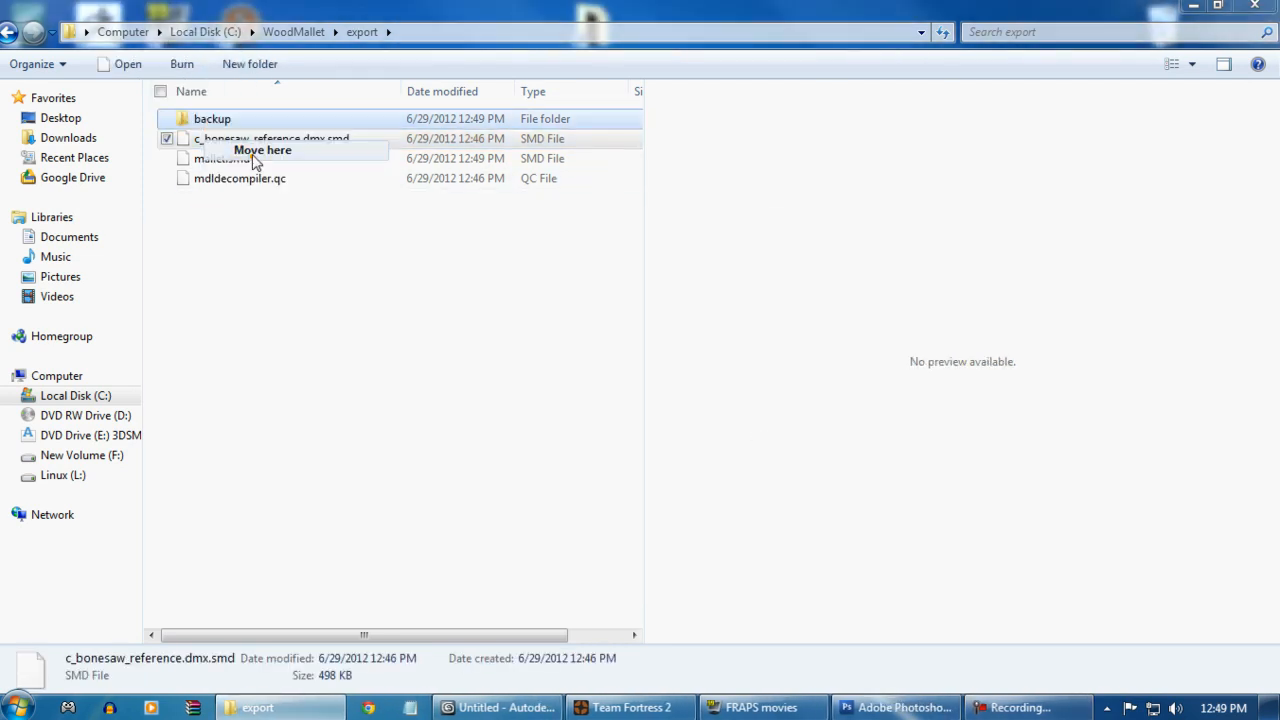
Step: Make two copies of mallet.smd in the export folder
left_click(232, 141)
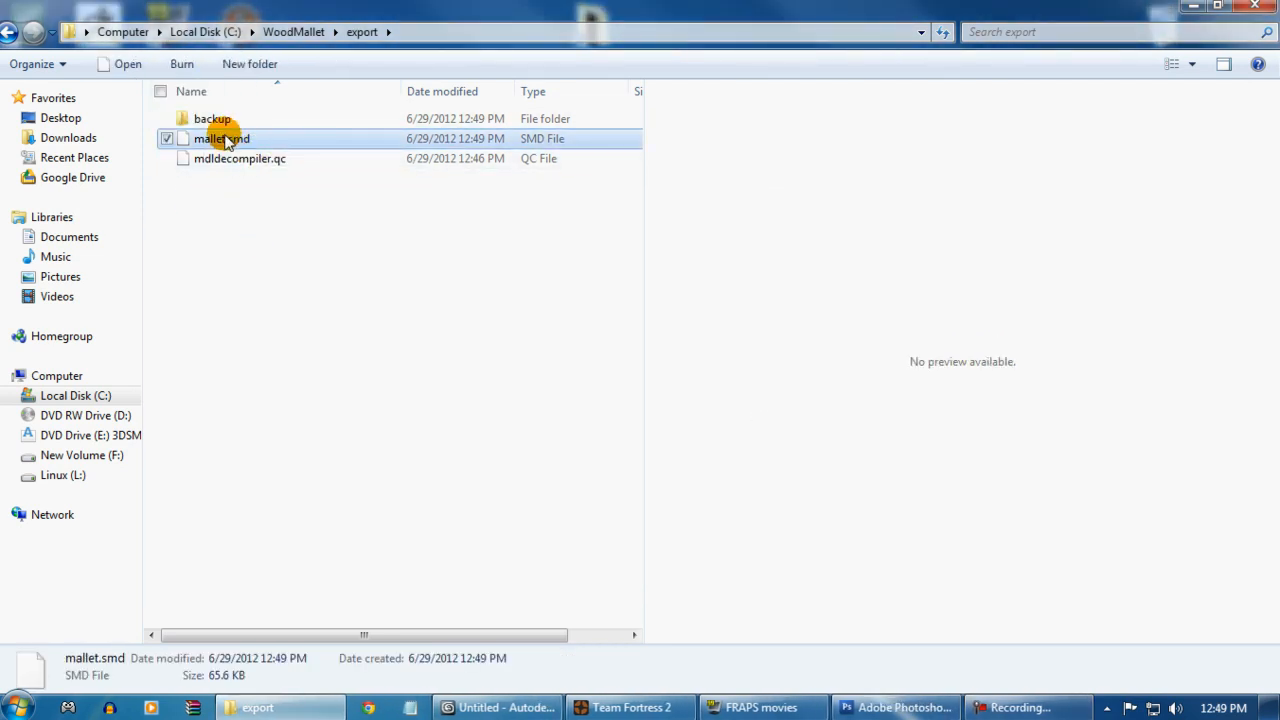
left_click(230, 145)
left_click(316, 212)
left_click(203, 143)
key("ctrl+c")
key("ctrl+v")
key("ctrl+v")
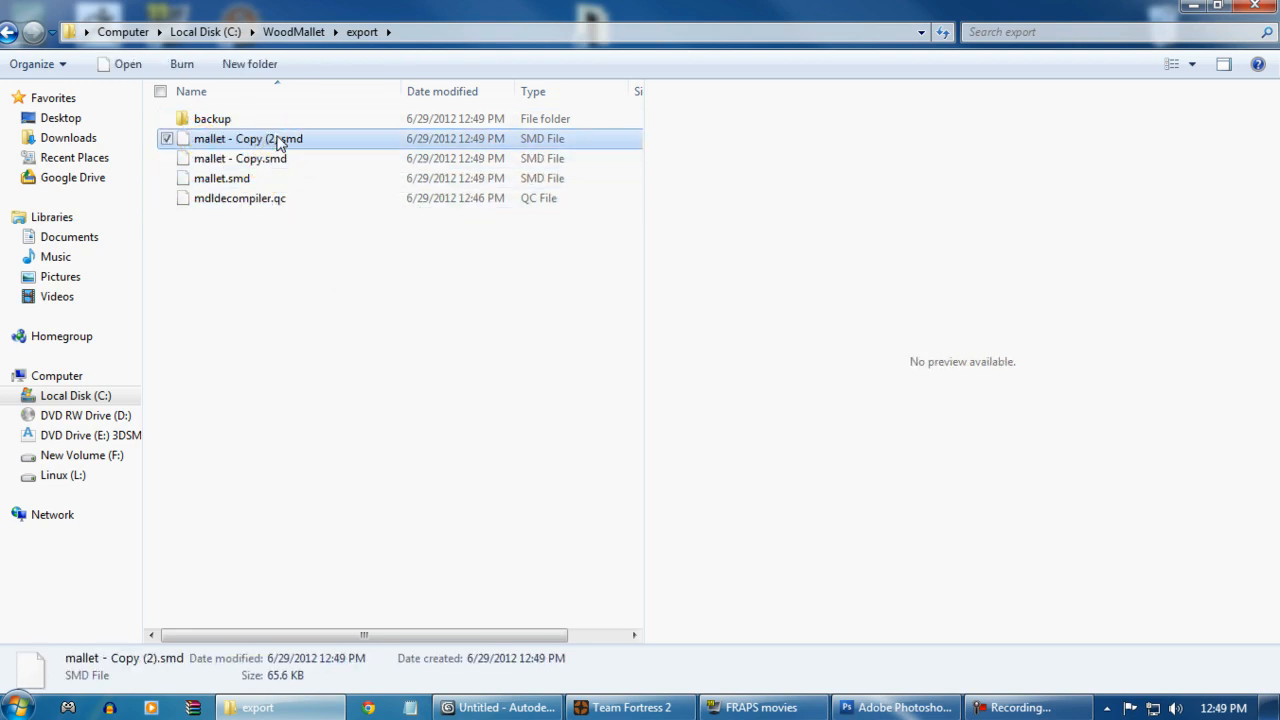
Step: Rename the two copies of mallet.smd as idle.smd and mallet.dmx.smd
right_click(288, 139)
left_click(100, 528)
type("idle")
right_click(268, 160)
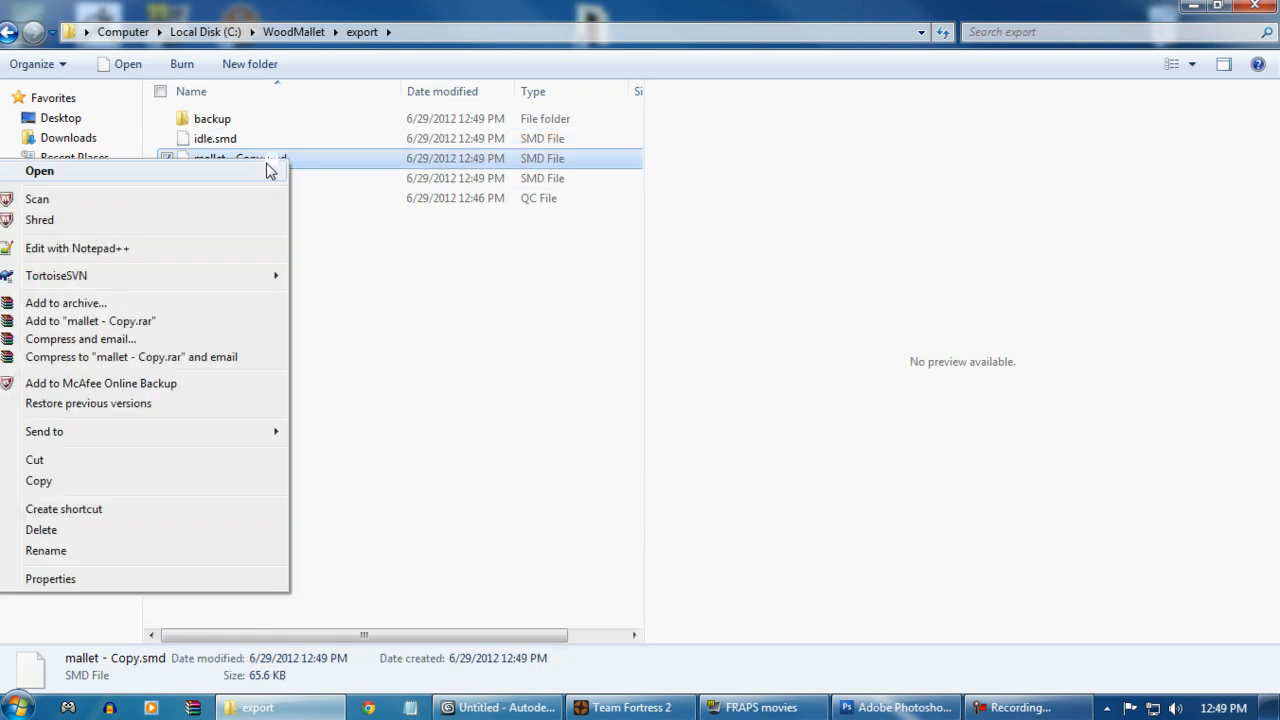
left_click(88, 548)
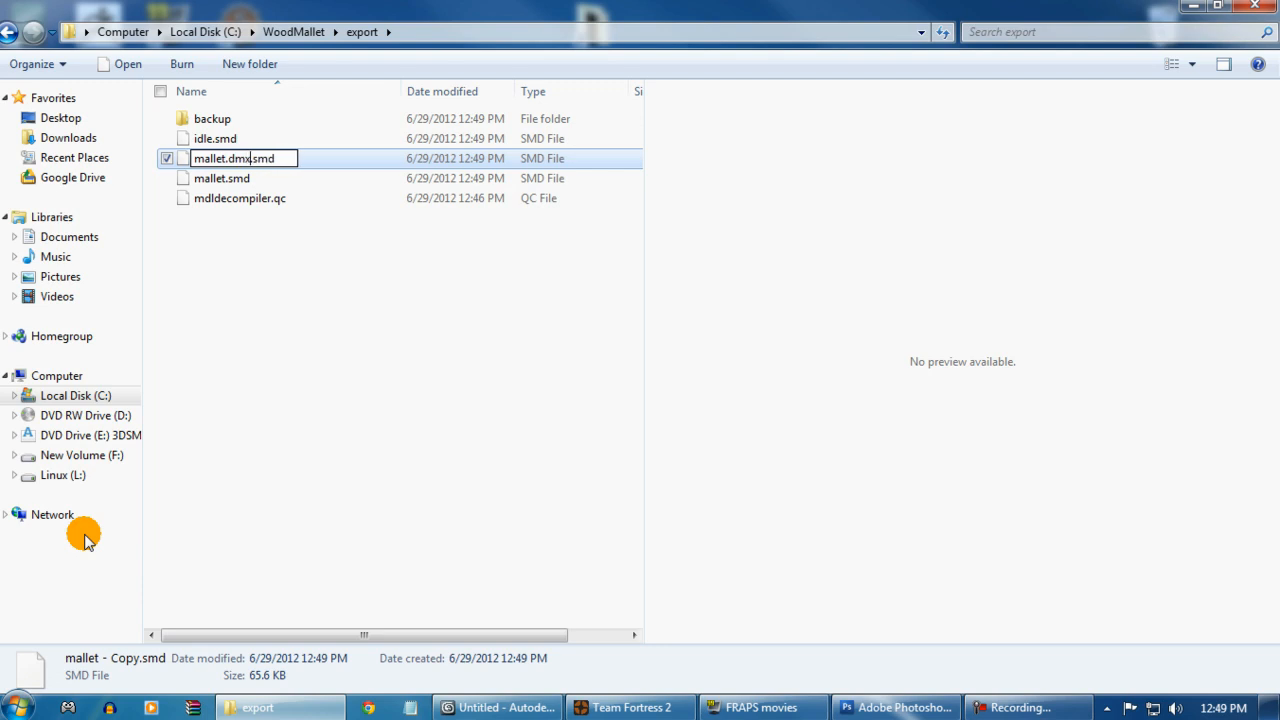
type("mallet.dmx")
left_click(171, 598)
Step: Open mdldecompiler.qc in Notepad++ and set the $cd path to "C:\WoodMallet\export"
right_click(240, 200)
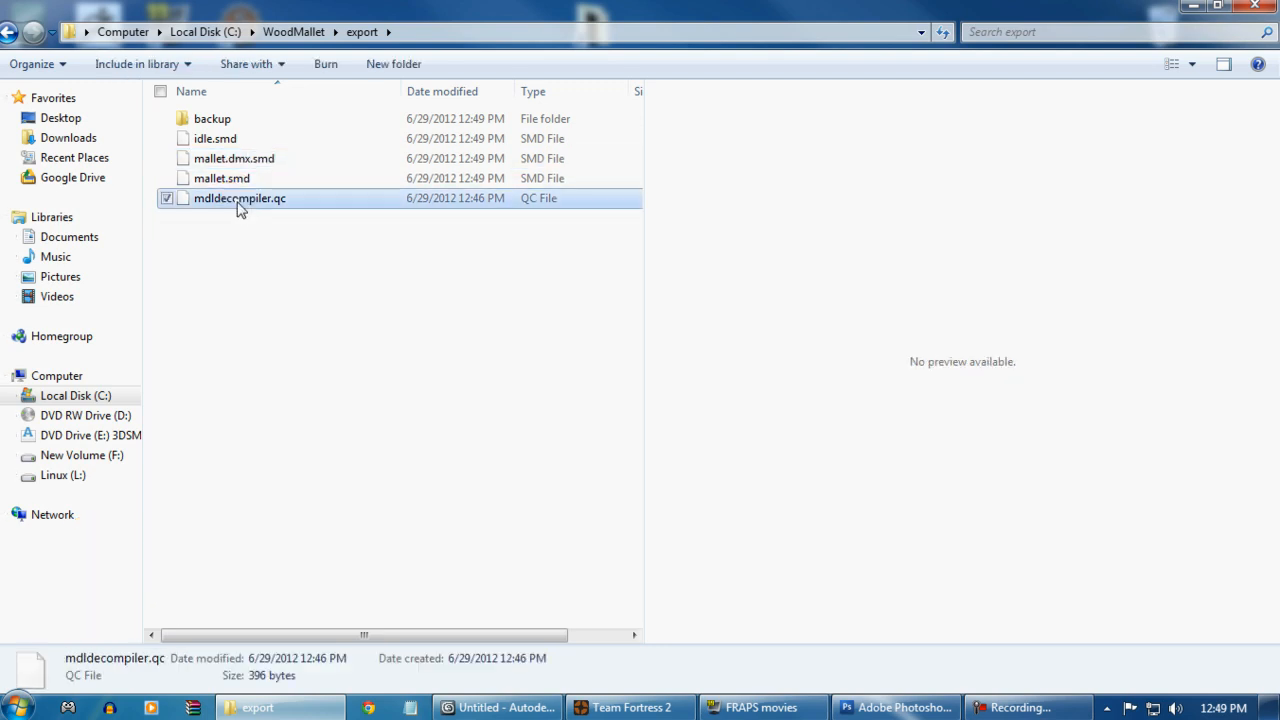
left_click(118, 292)
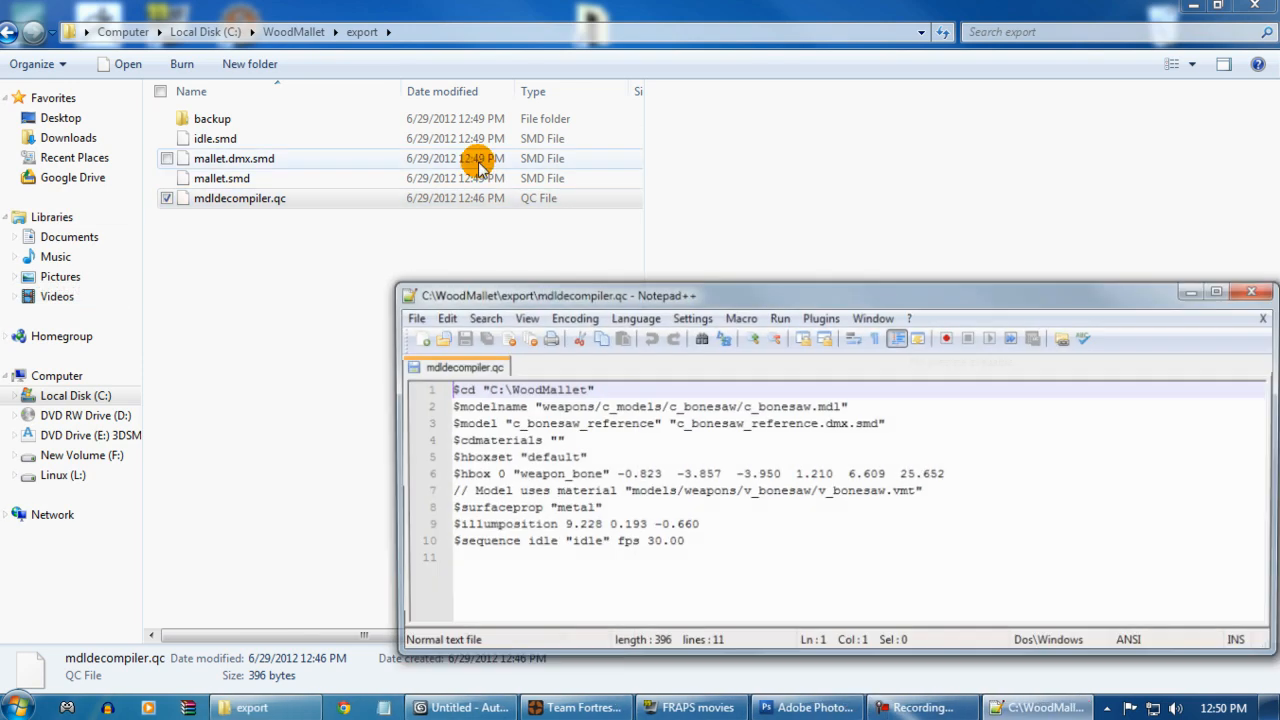
left_click_drag(580, 300, 411, 265)
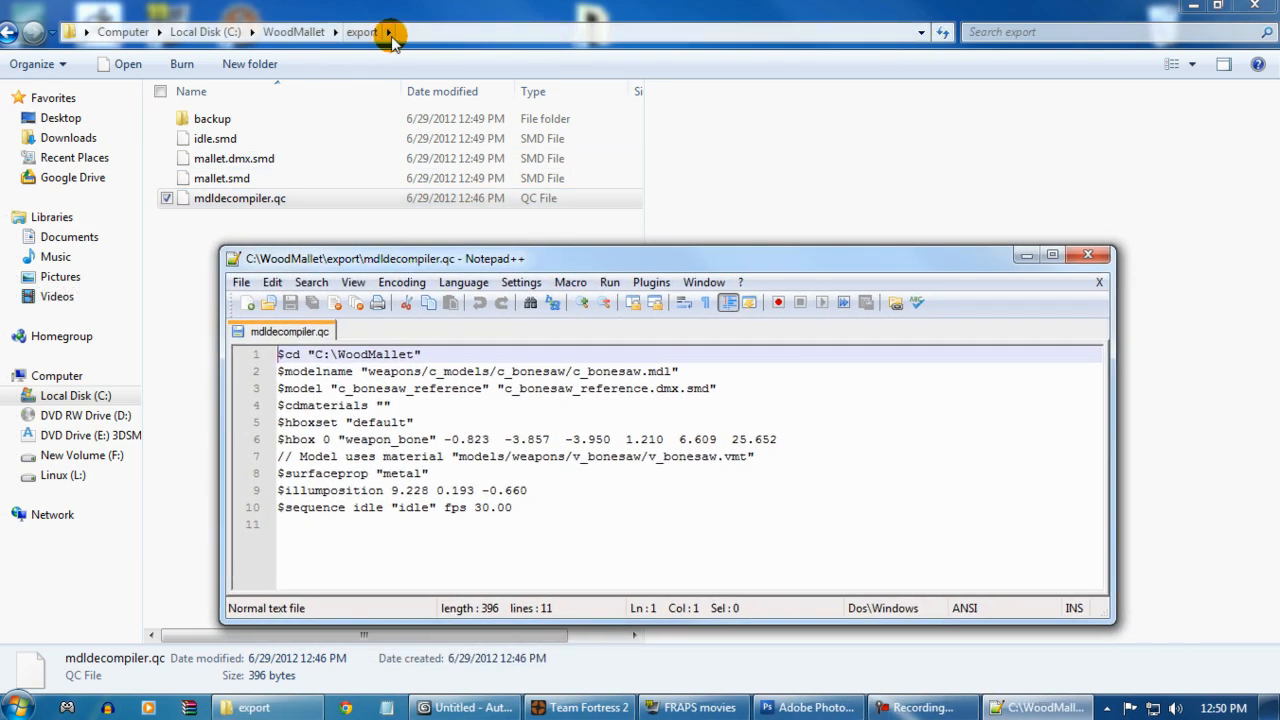
left_click(417, 352)
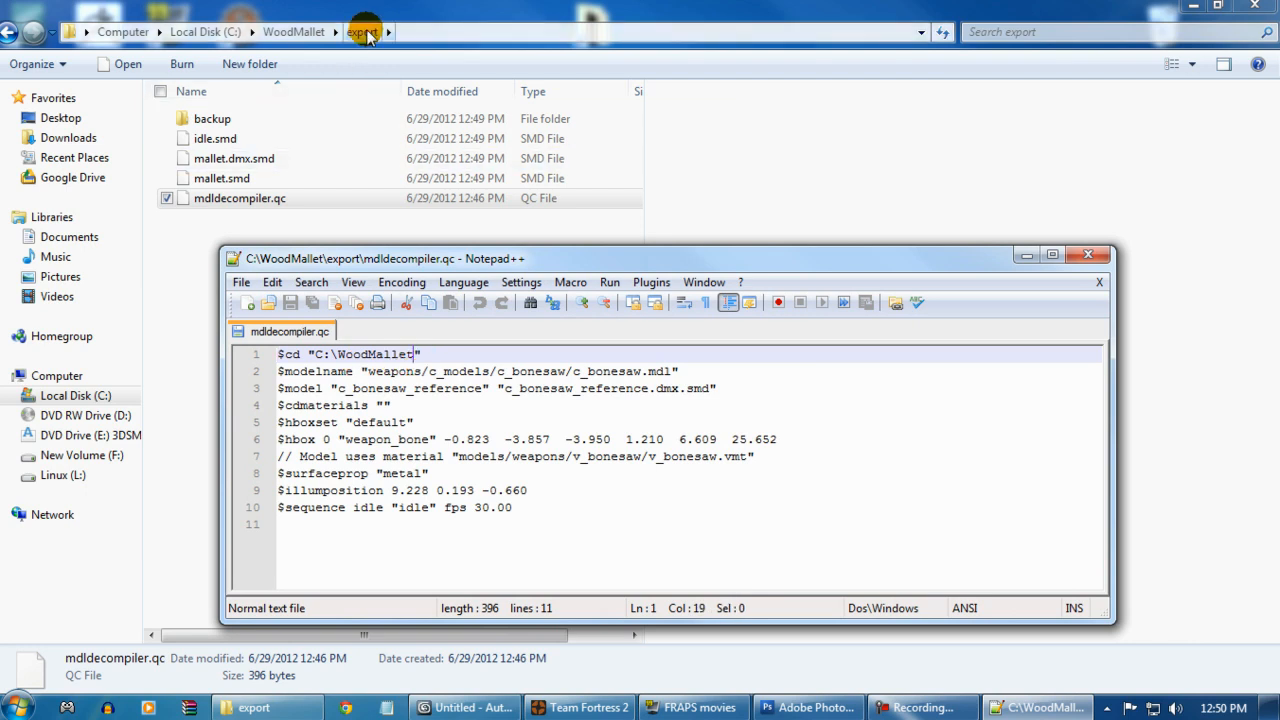
type("\\export")
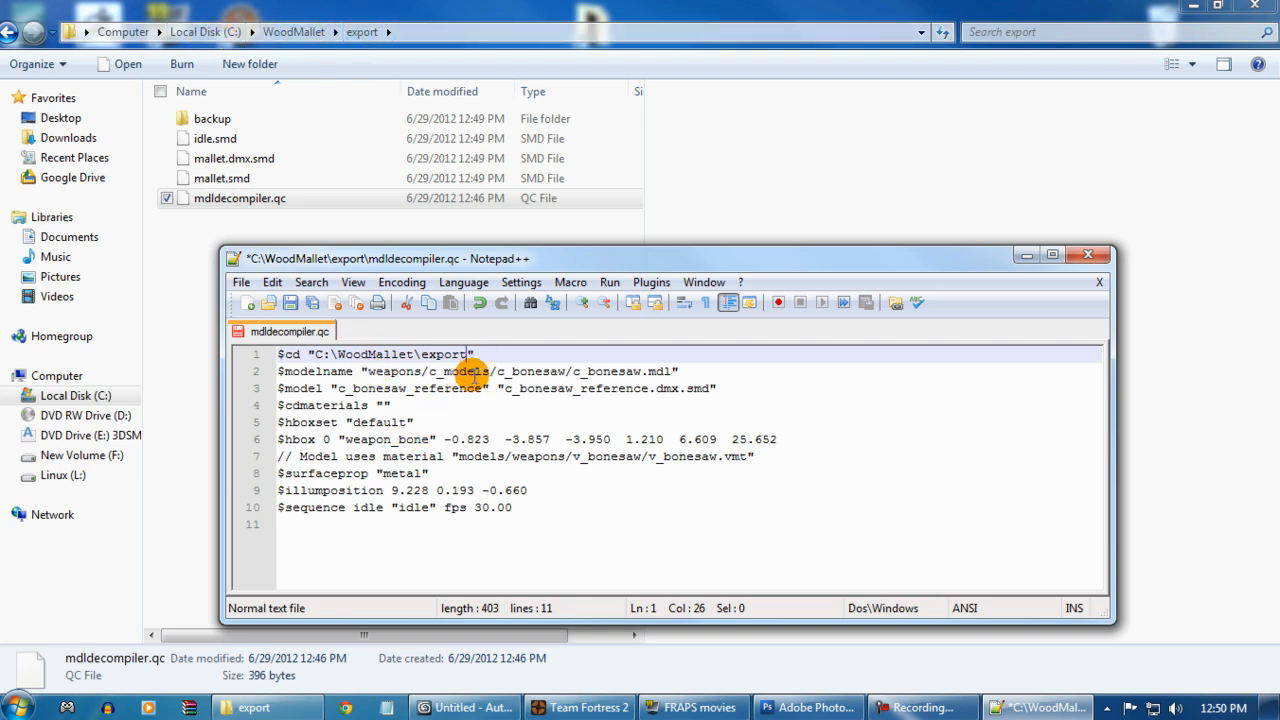
Step: Set the $modelname path to "weapons/c_models/mallet/mallet.mdl"
left_click_drag(497, 371, 566, 371)
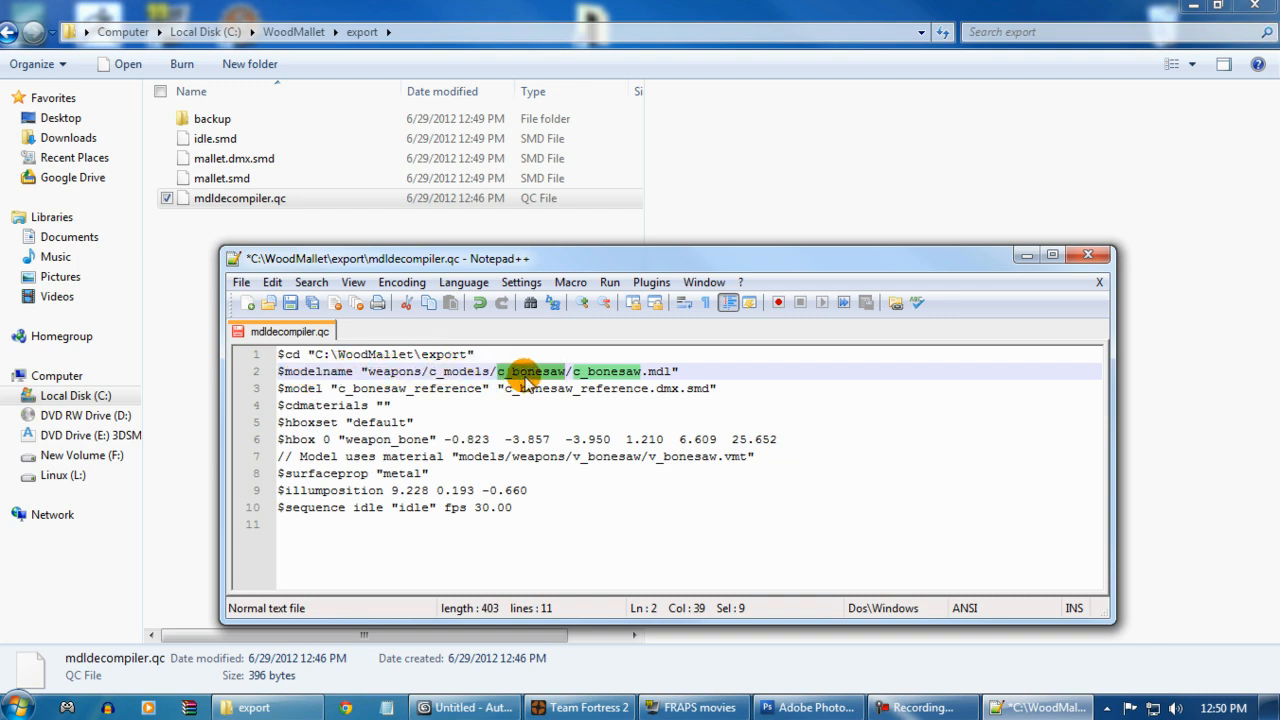
type("mallet/mallet")
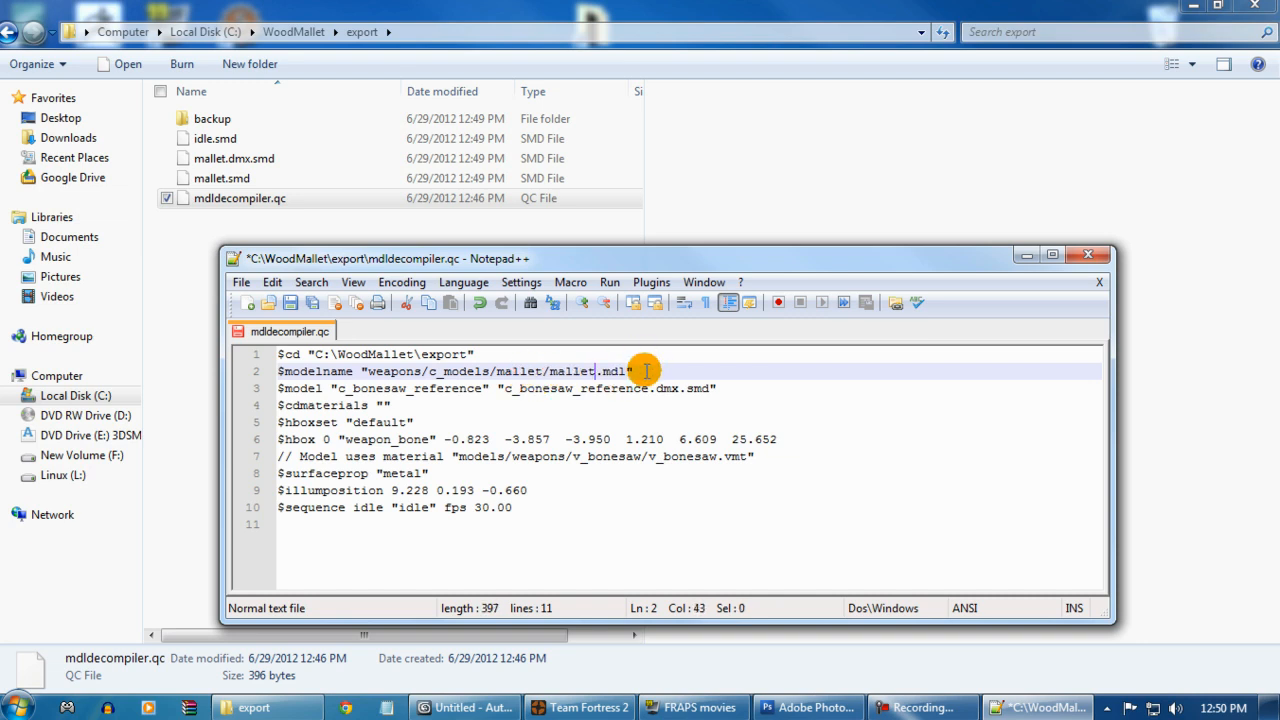
left_click_drag(636, 372, 362, 371)
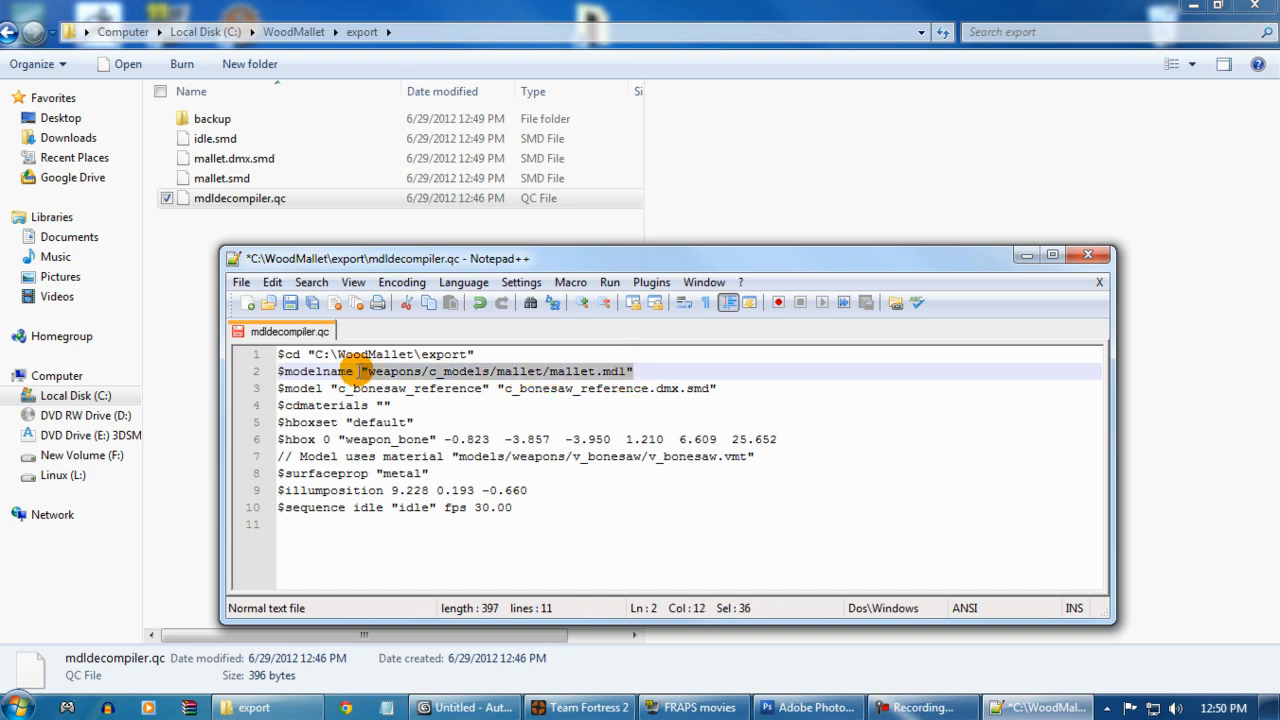
Step: Change the $model line to the name "mallet" and the file "mallet.dmx.smd"
left_click(470, 388)
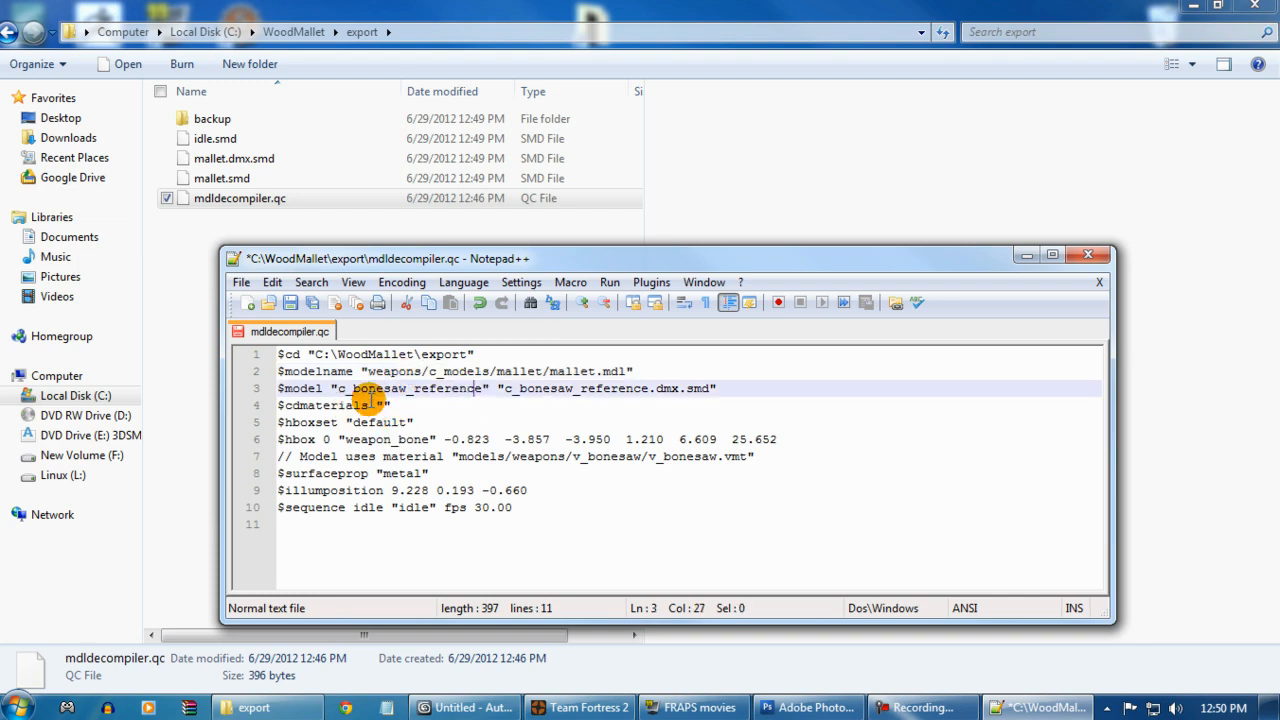
left_click_drag(482, 388, 338, 387)
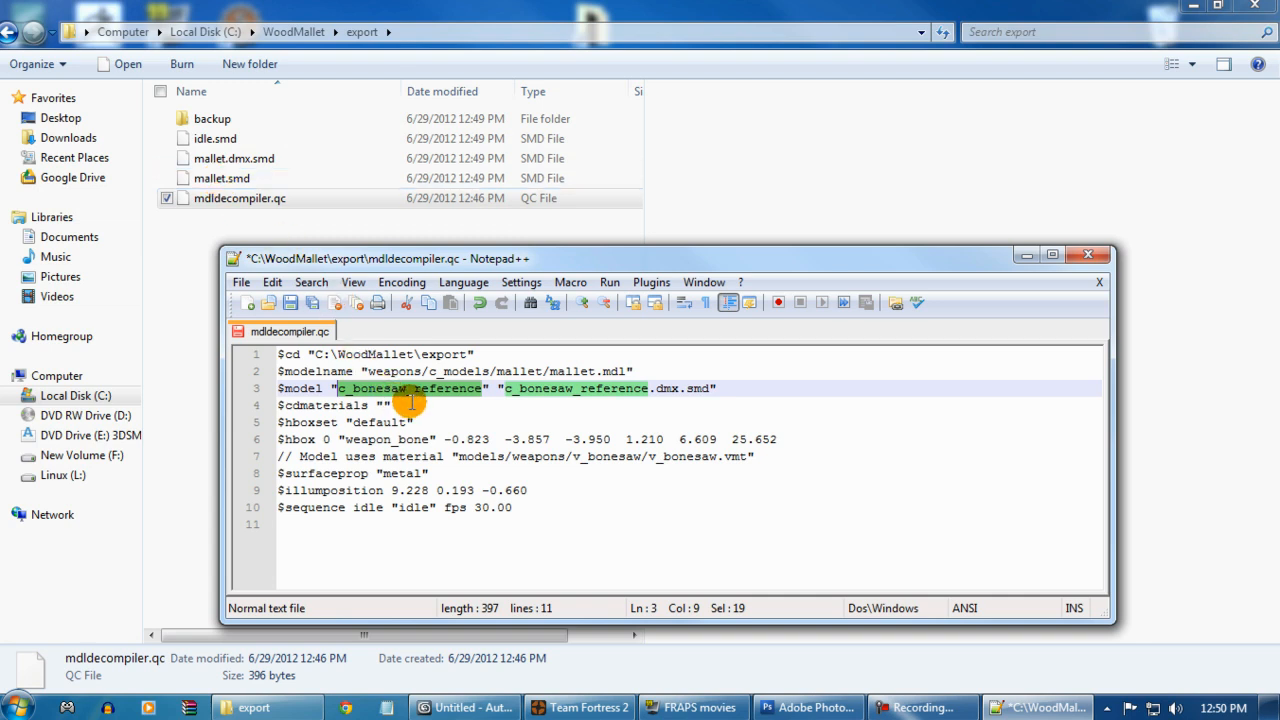
type("mallet")
left_click_drag(409, 388, 553, 387)
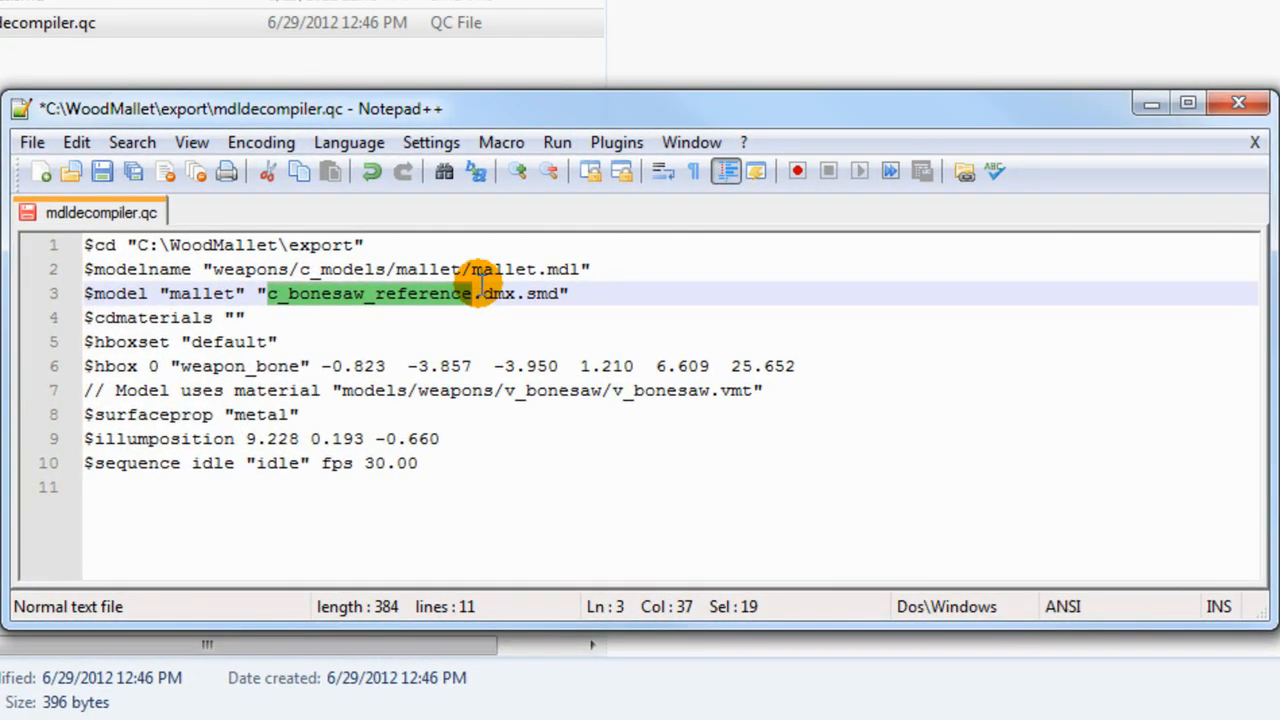
type("mallet")
Step: Set $cdmaterials to "models/weapons/Mallet" and save the QC file
left_click(430, 338)
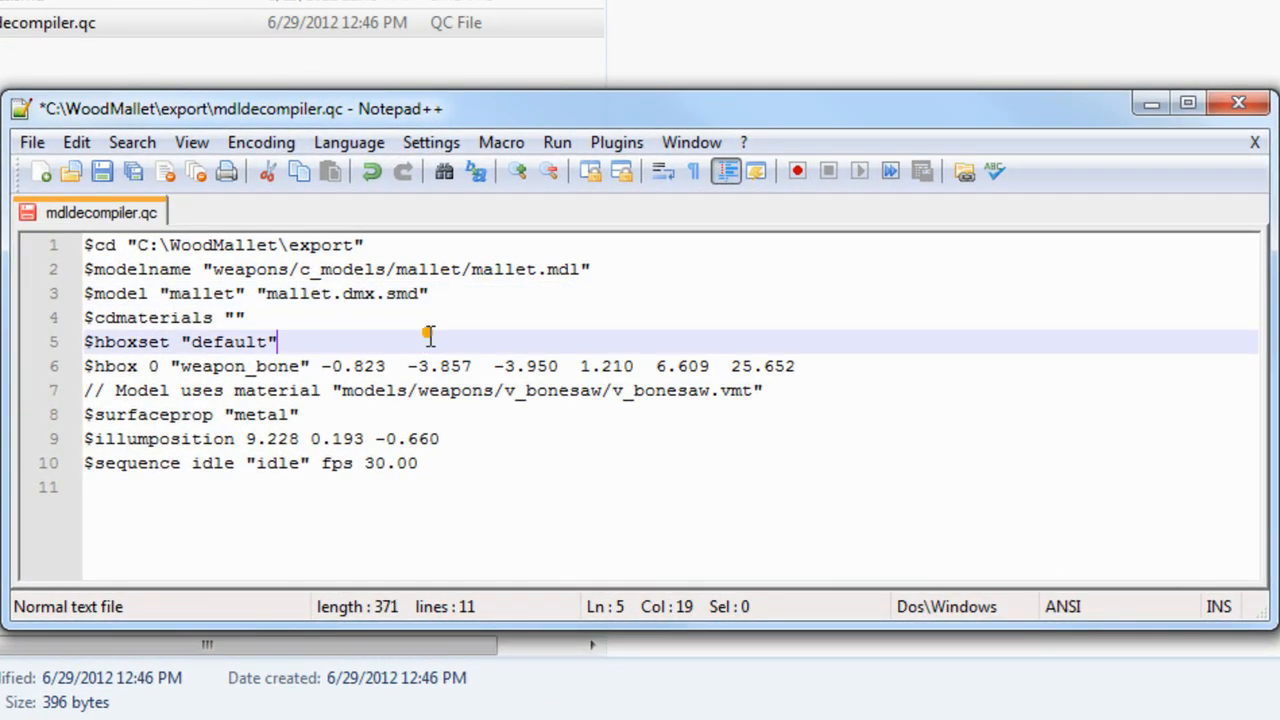
left_click(210, 335)
left_click(237, 318)
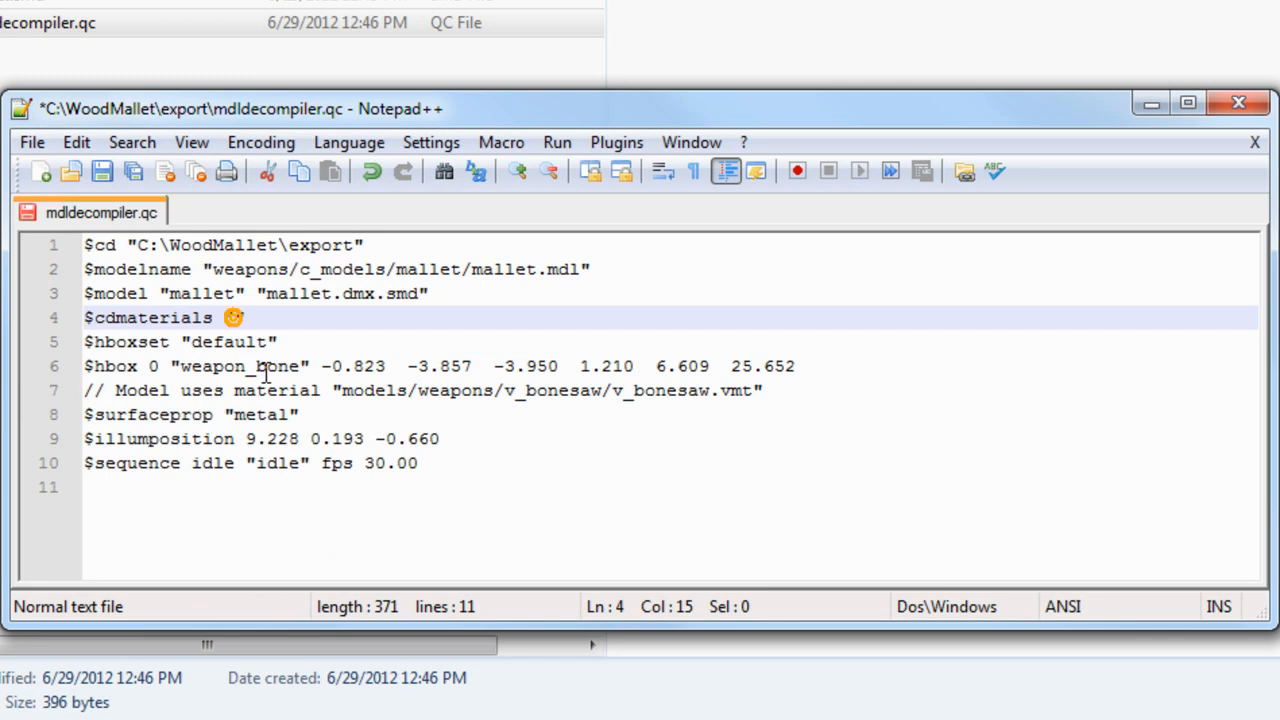
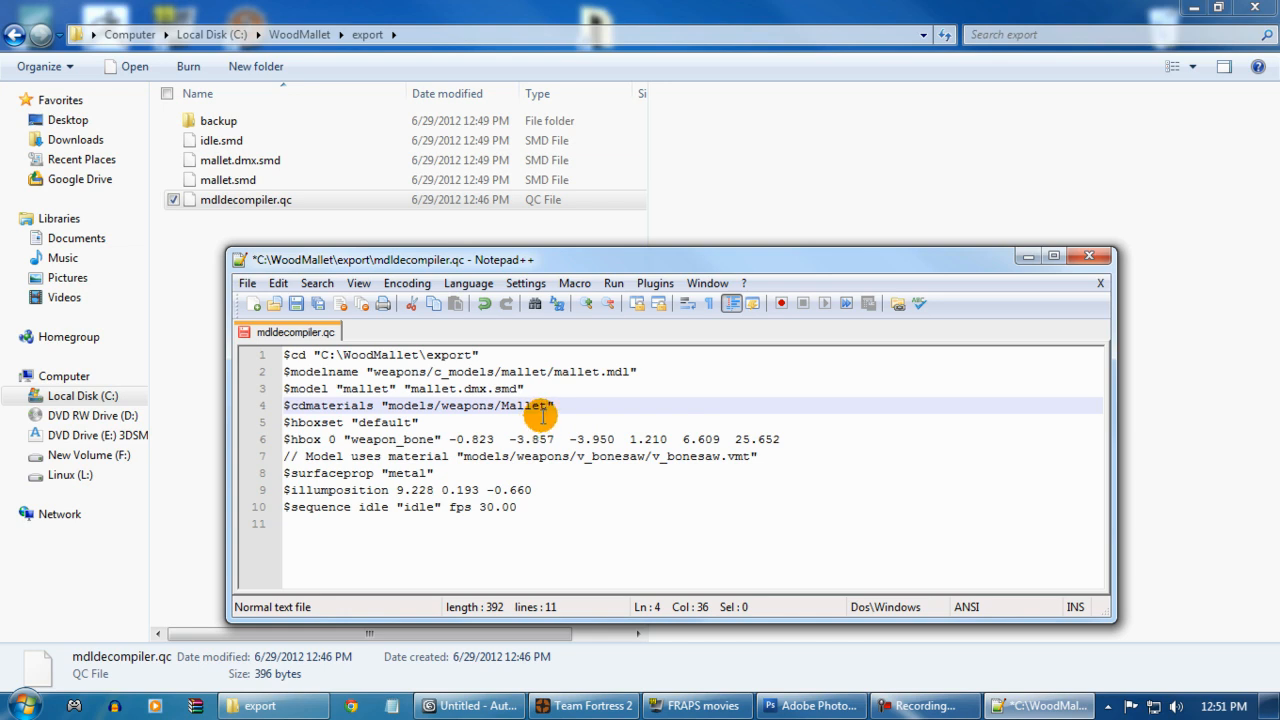
left_click(585, 470)
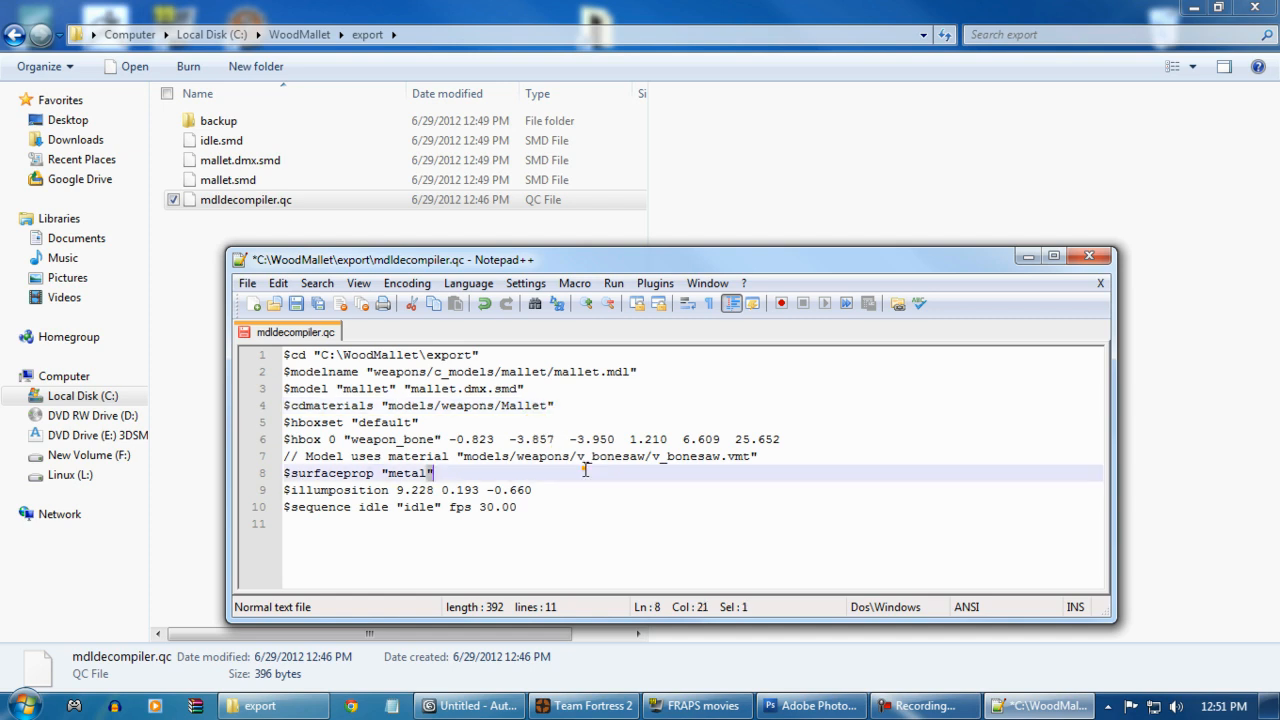
left_click(604, 442)
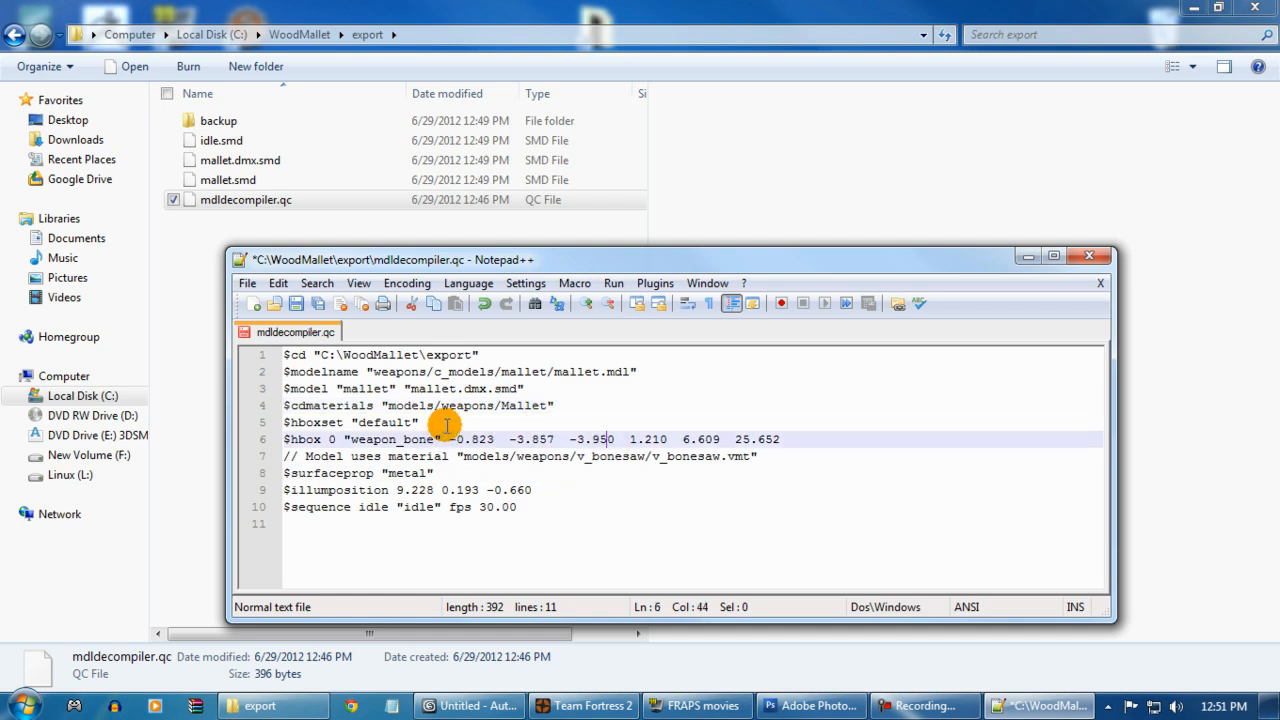
left_click(446, 425)
key("ctrl+s")
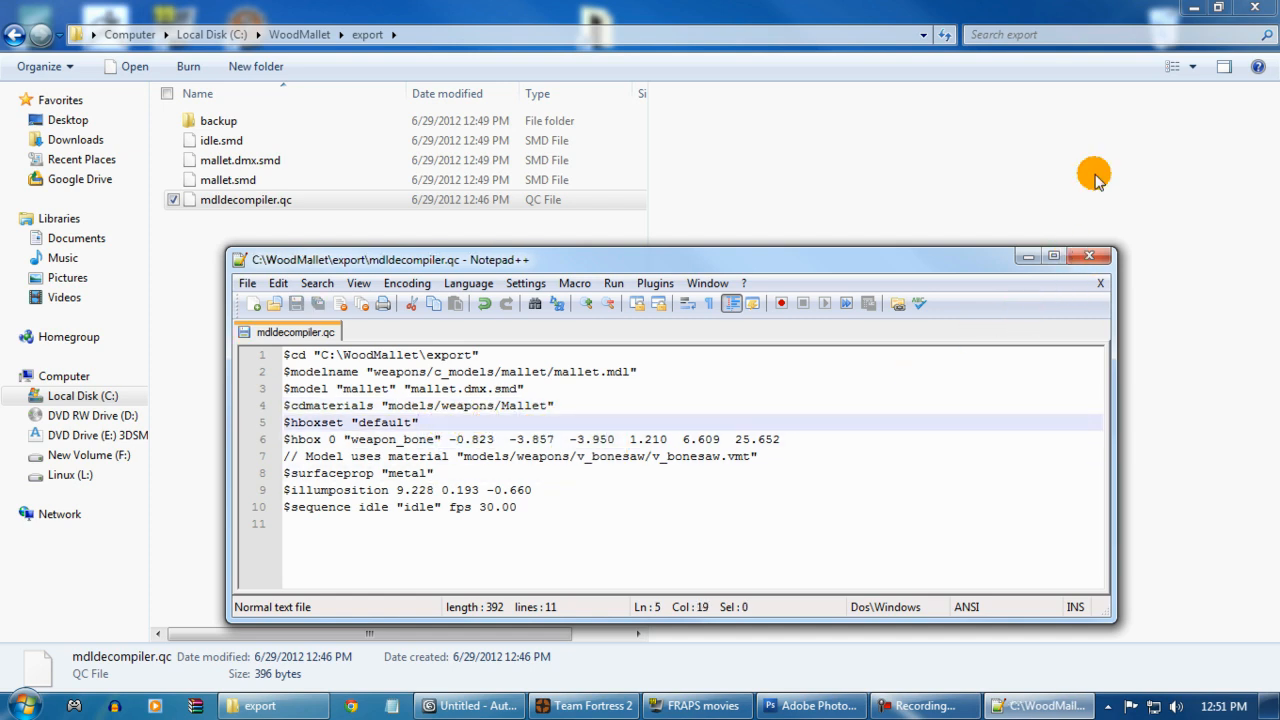
Step: Switch to Windows Explorer and create a folder named Mallet in Team Fortress 2's tf\materials\models\weapons folder
left_click(1193, 7)
left_click_drag(704, 274, 736, 316)
double_click(735, 228)
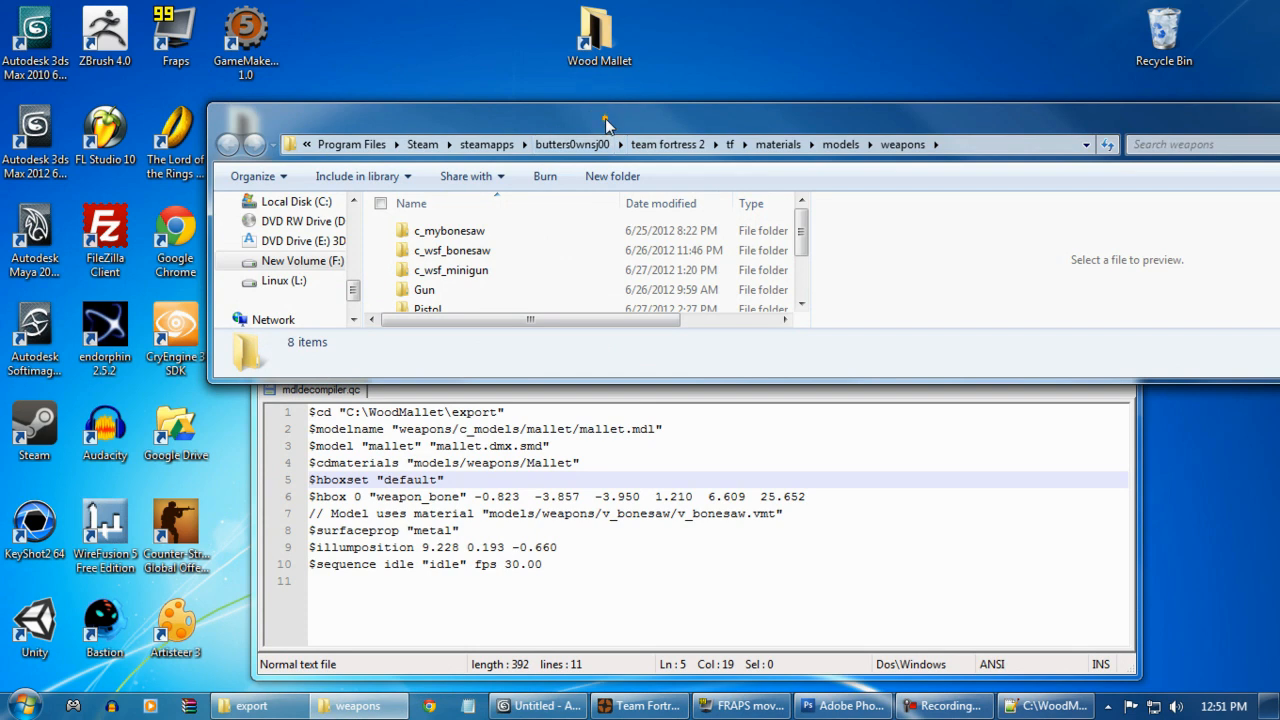
double_click(601, 136)
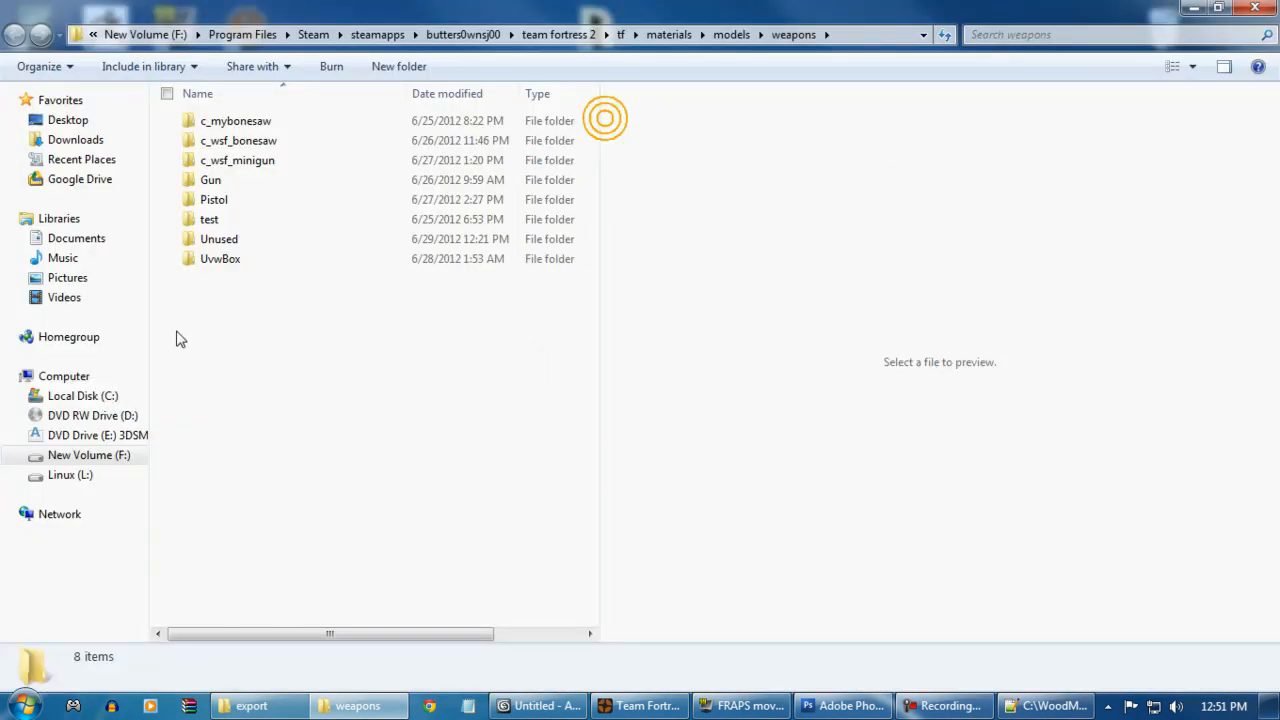
left_click(410, 67)
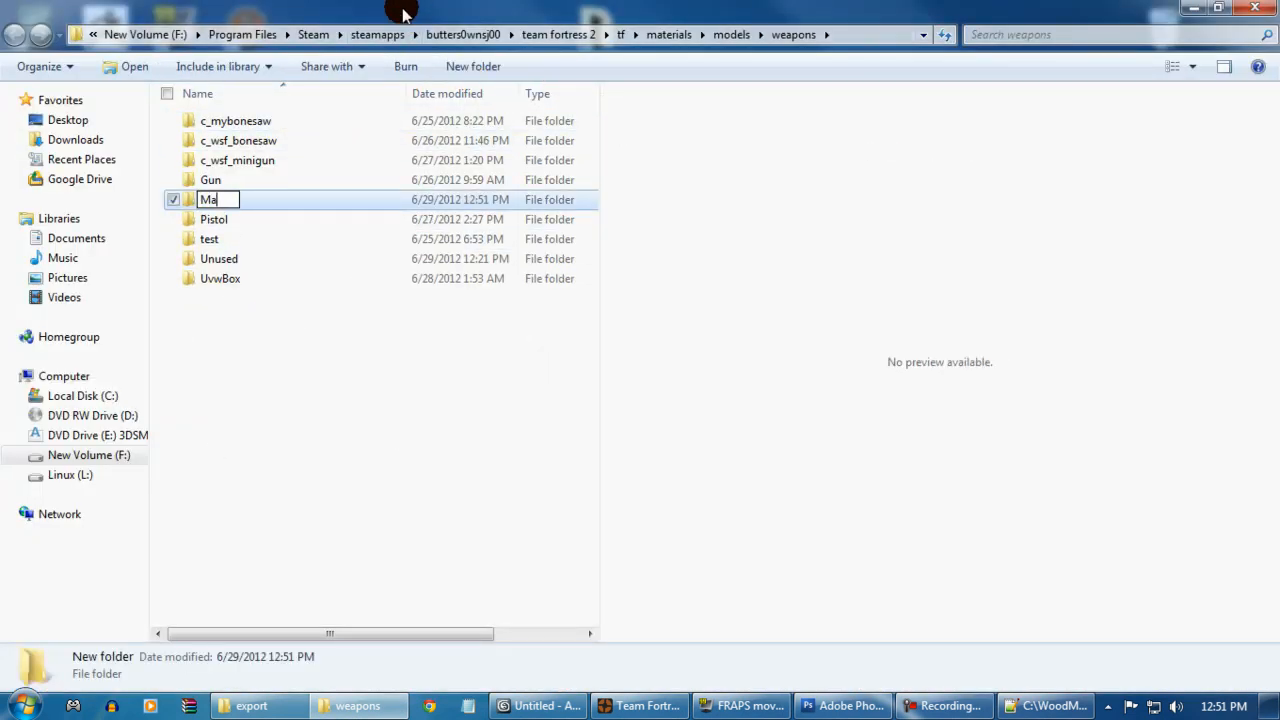
key("Return")
Step: Copy the maple and rubber TGA textures from the WoodMallet folder into the new Mallet materials folder
left_click_drag(403, 13, 558, 514)
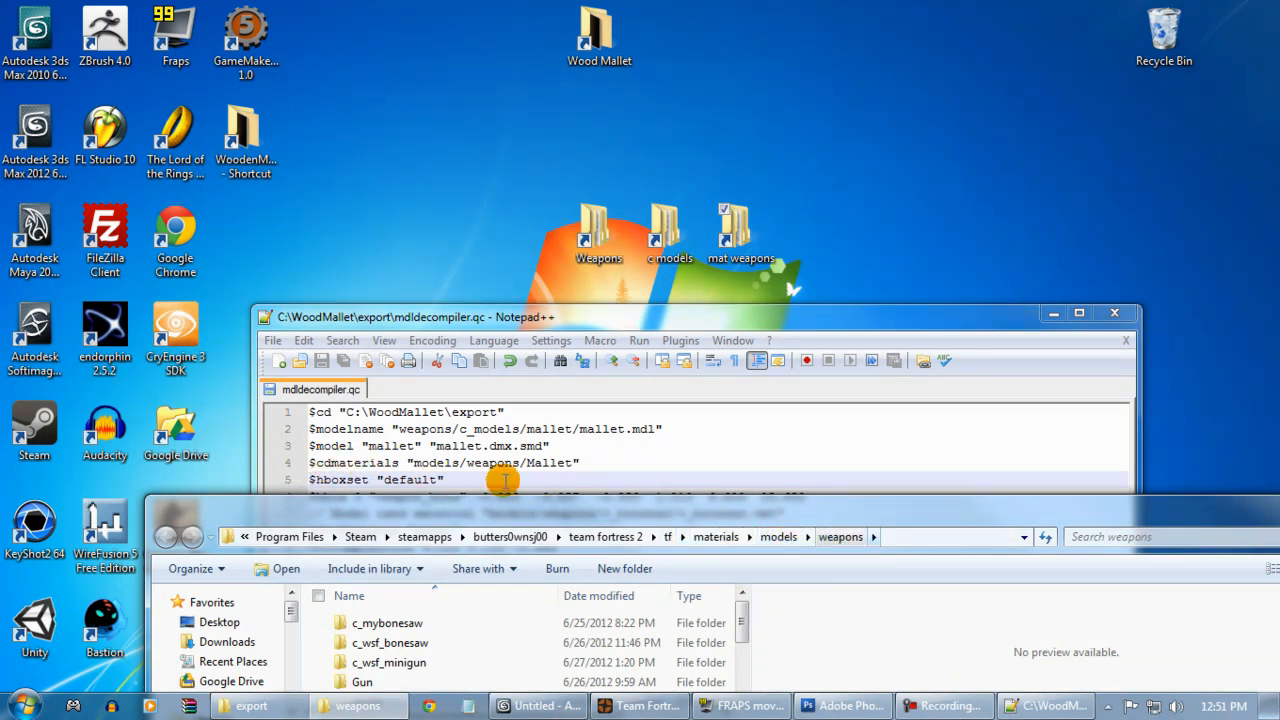
left_click_drag(505, 497, 626, 210)
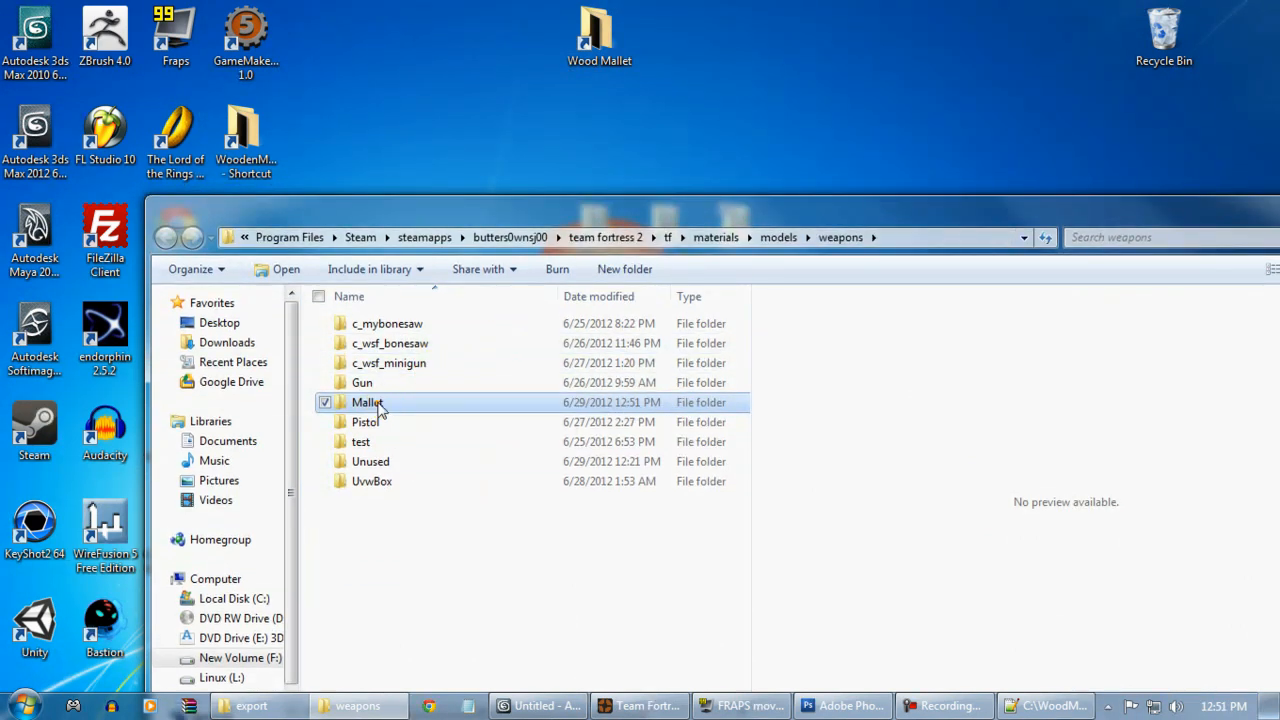
double_click(371, 403)
left_click_drag(491, 221, 860, 120)
left_click(246, 705)
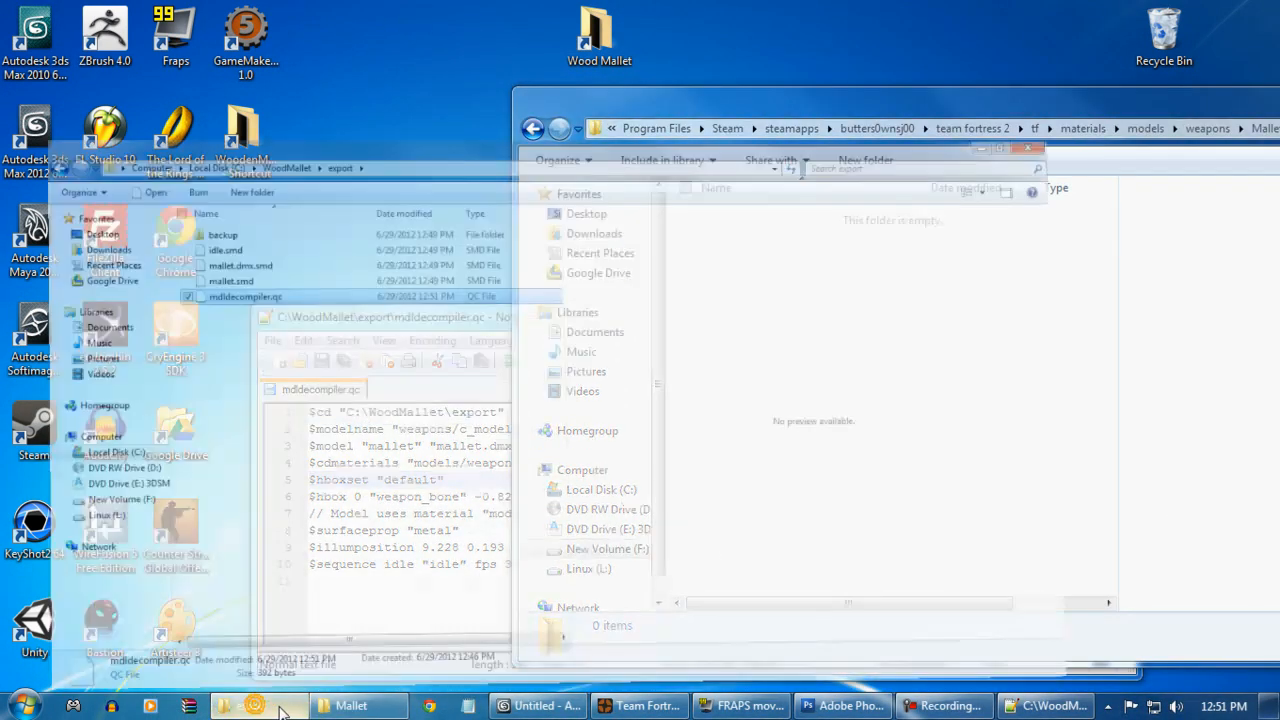
left_click(14, 34)
left_click_drag(300, 230, 525, 302)
double_click(840, 17)
left_click(909, 329)
key("ctrl+v")
left_click_drag(925, 128, 270, 500)
left_click(1055, 316)
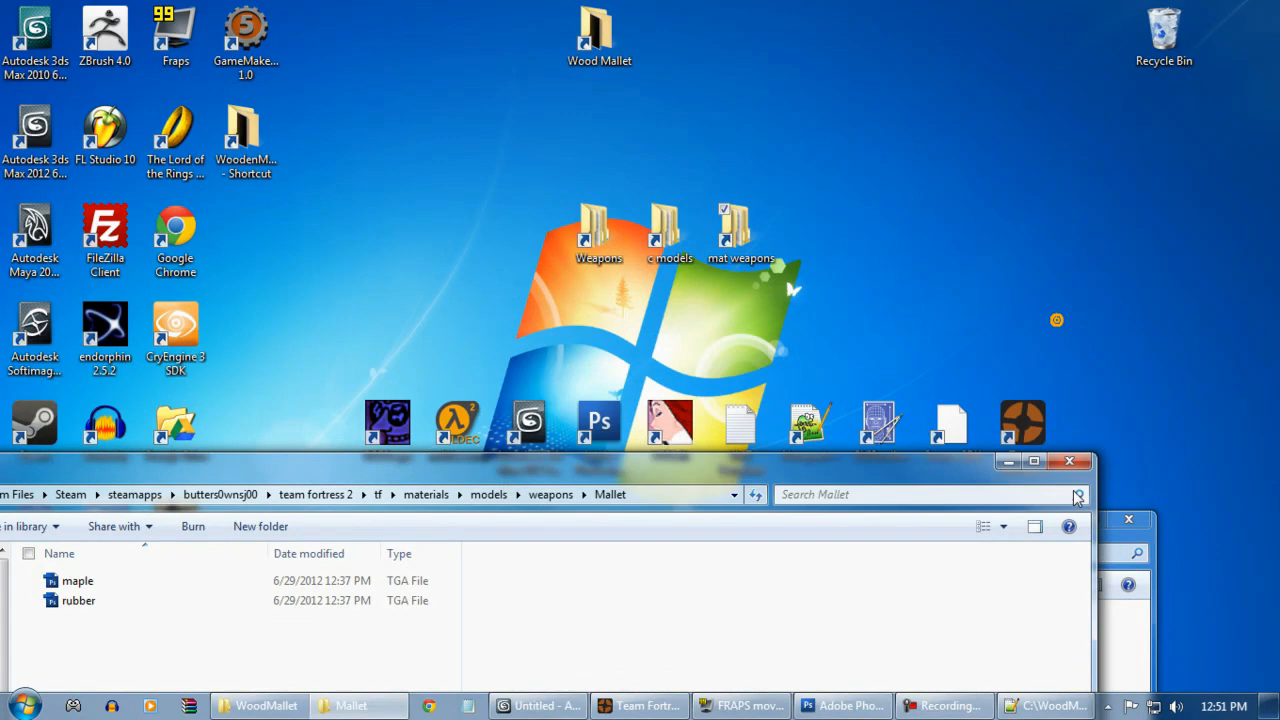
Step: Clear the Mallet folder window from the desktop and launch VTFEdit
double_click(971, 462)
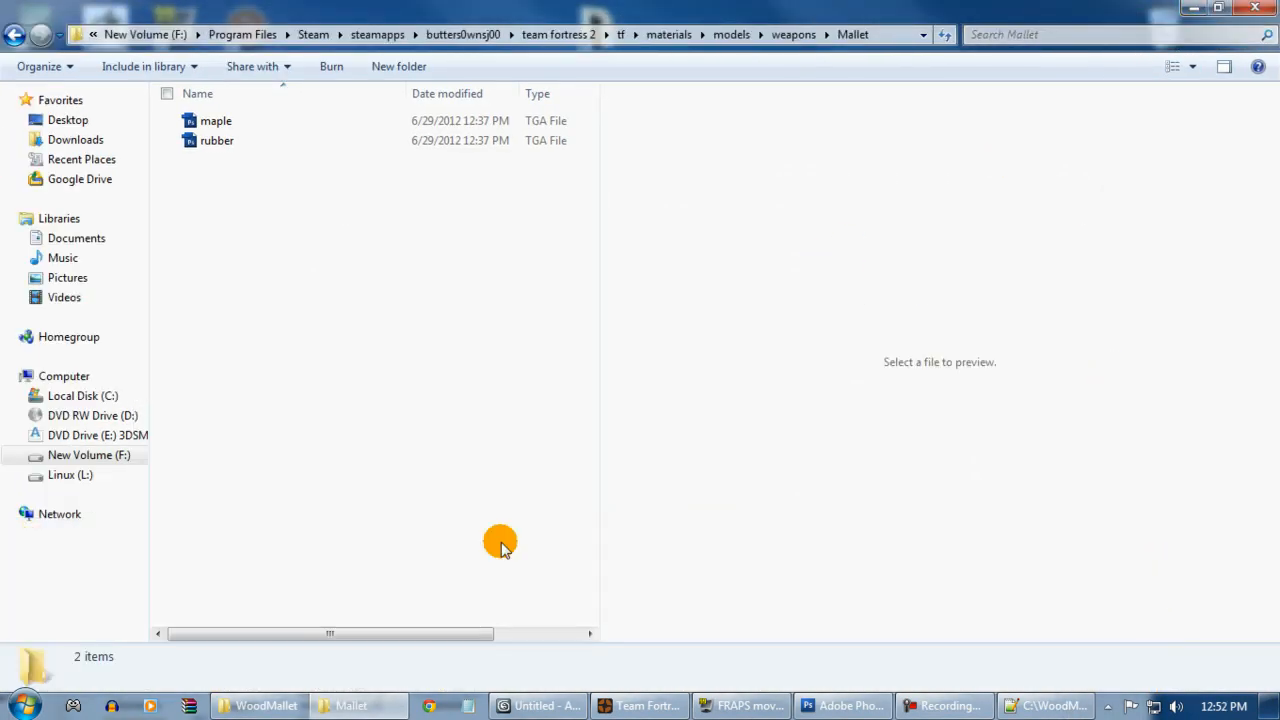
left_click(24, 706)
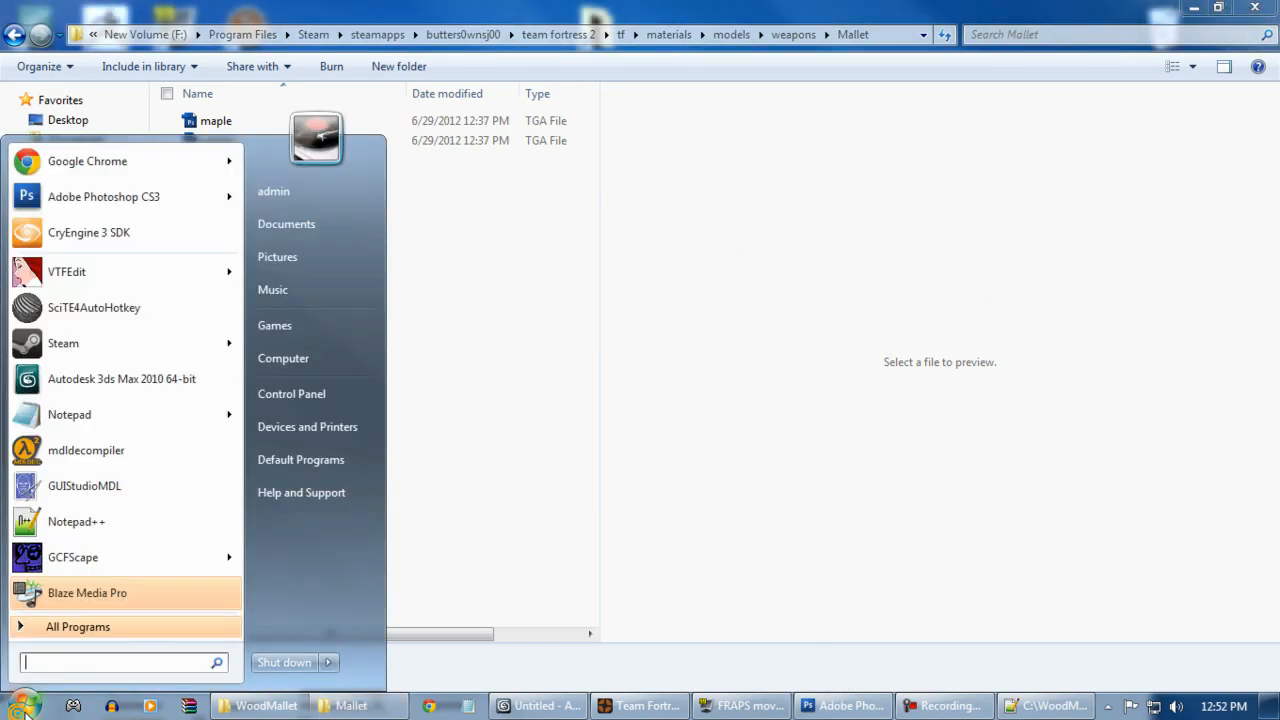
left_click(890, 258)
left_click(1194, 7)
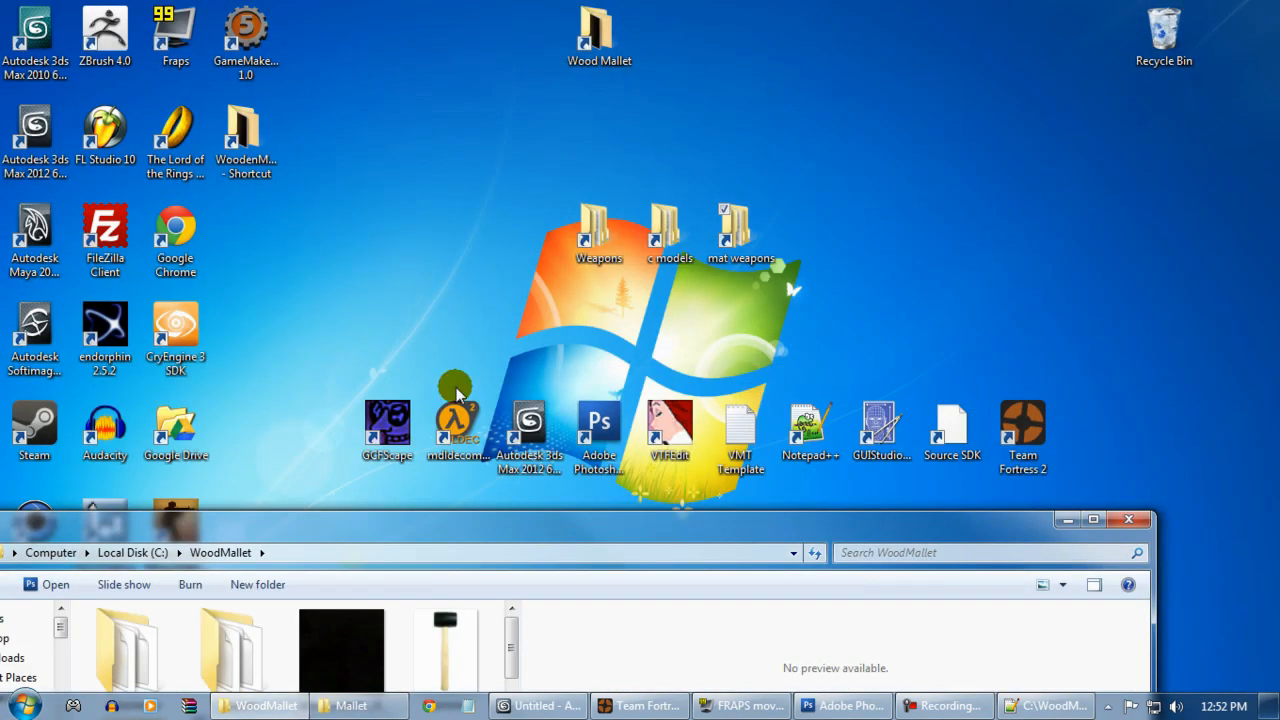
double_click(669, 422)
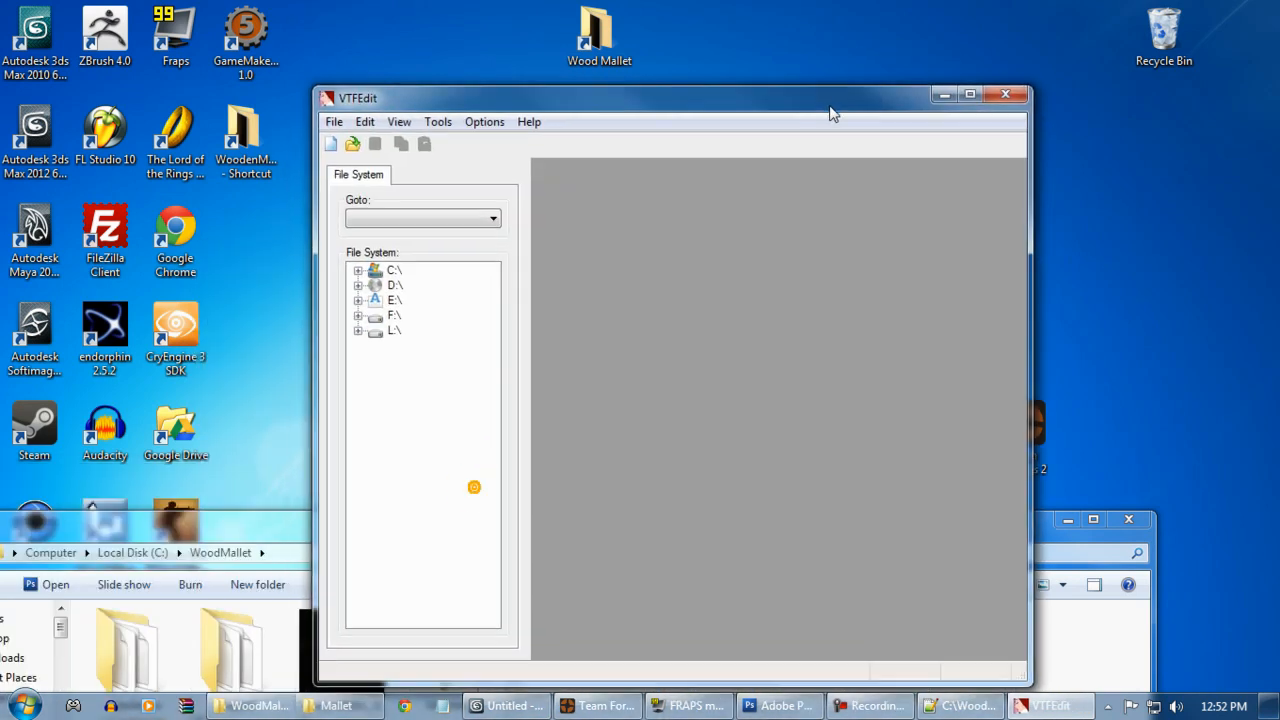
Step: Import the maple TGA texture from C:\WoodMallet into VTFEdit, accepting the default VTF options
left_click(352, 143)
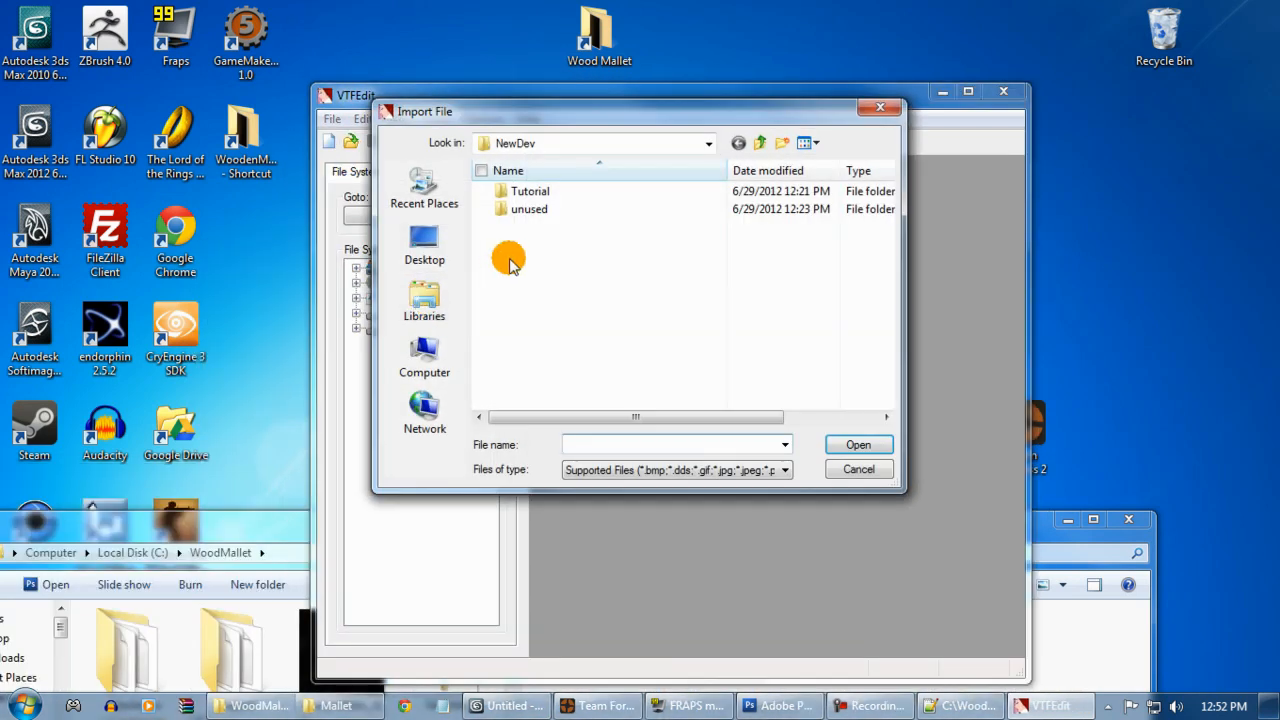
left_click(760, 143)
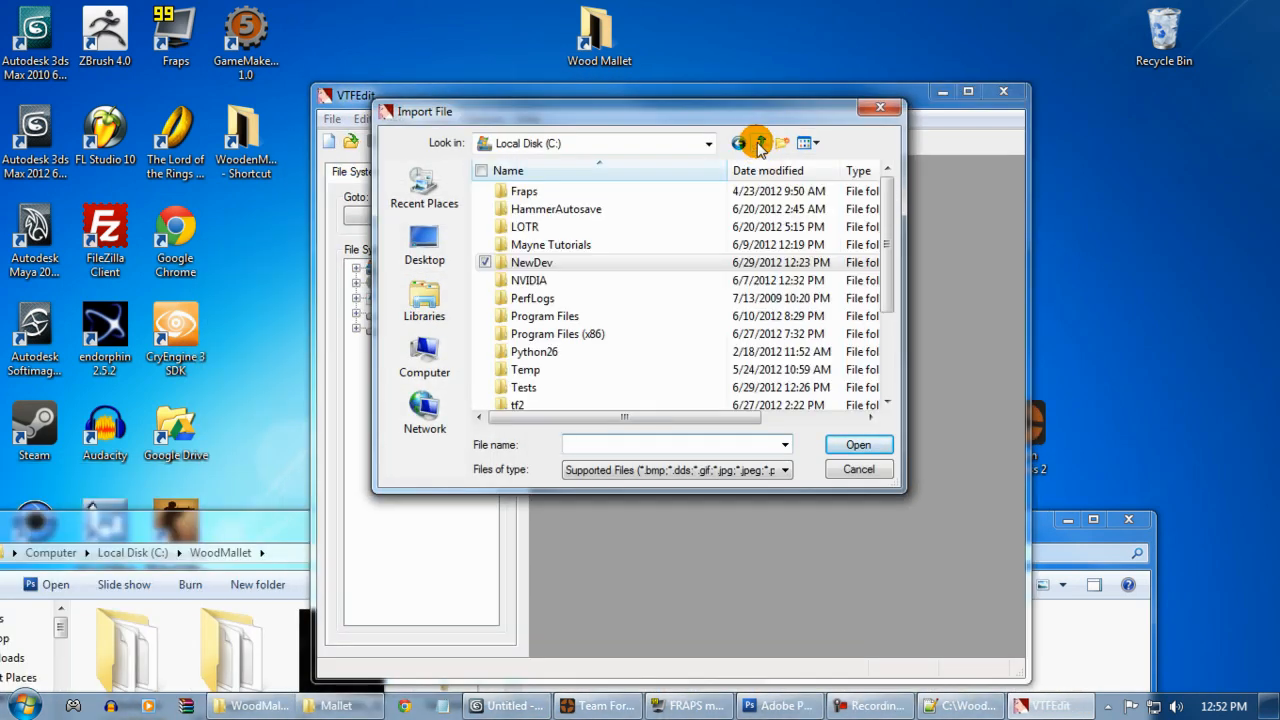
left_click(531, 297)
scroll(560, 350, "down", 2)
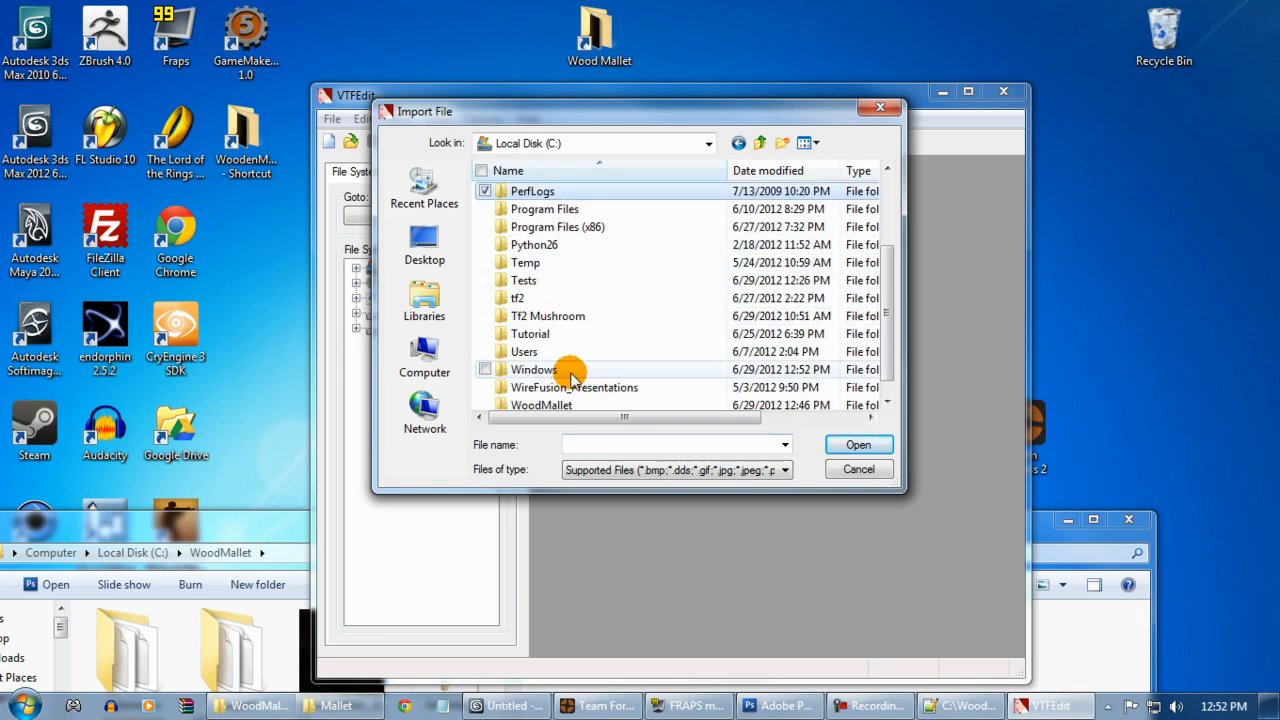
scroll(567, 376, "down", 1)
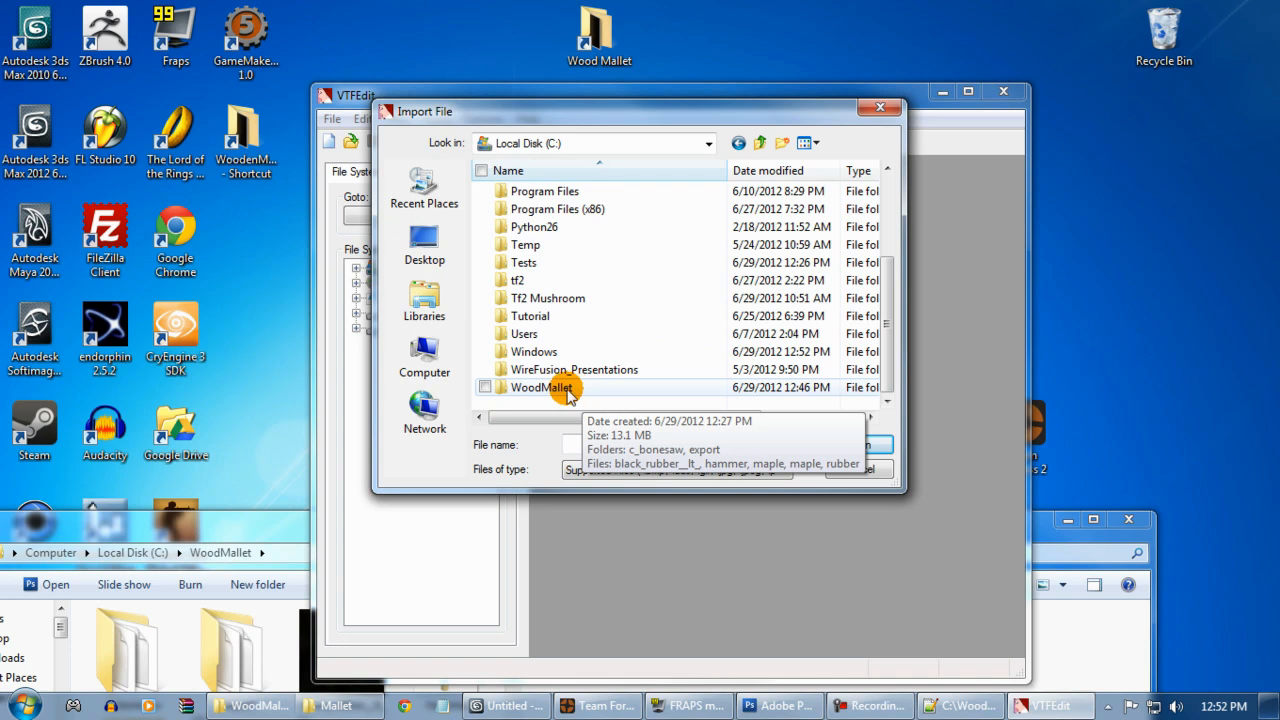
double_click(560, 390)
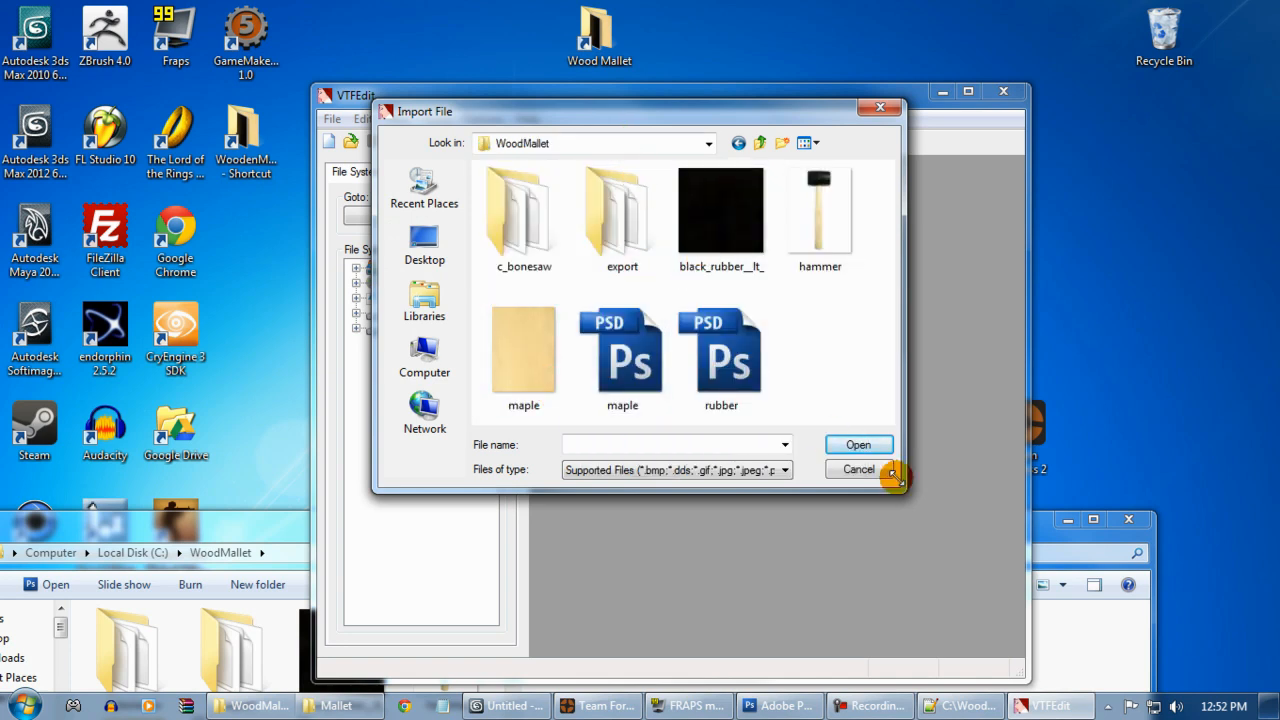
left_click_drag(897, 493, 1005, 678)
left_click(545, 348)
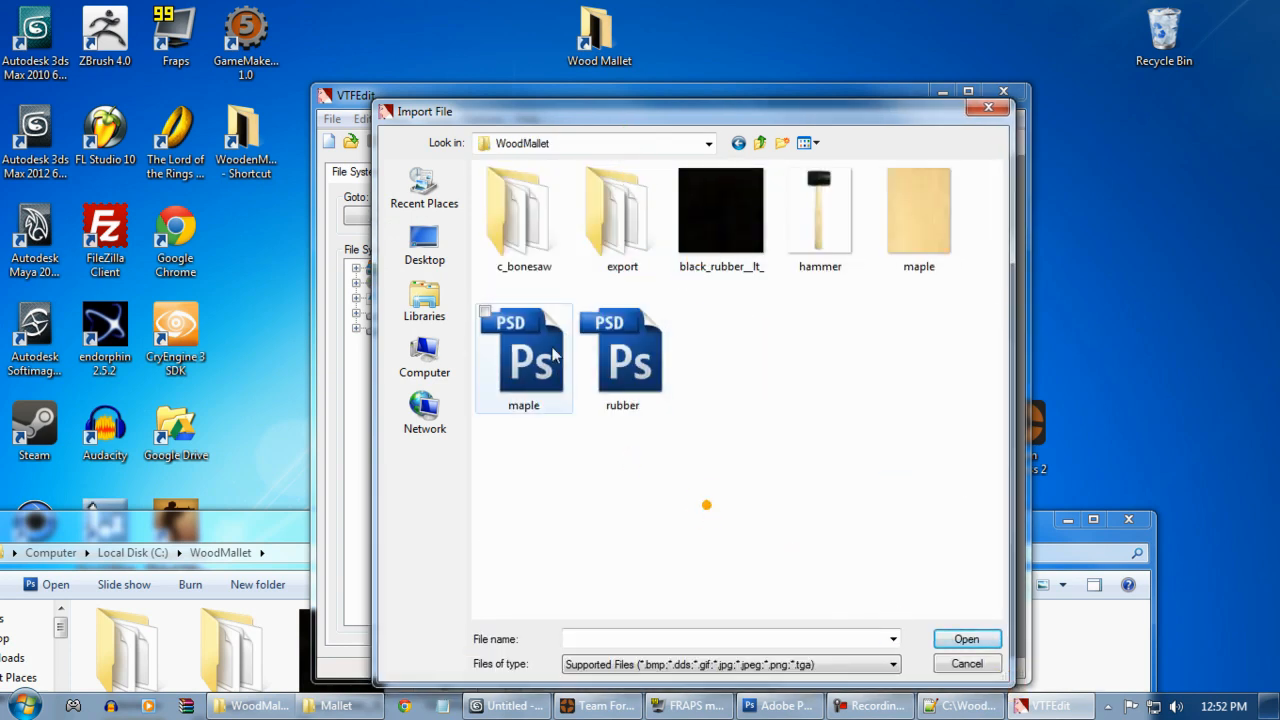
double_click(545, 348)
left_click(826, 574)
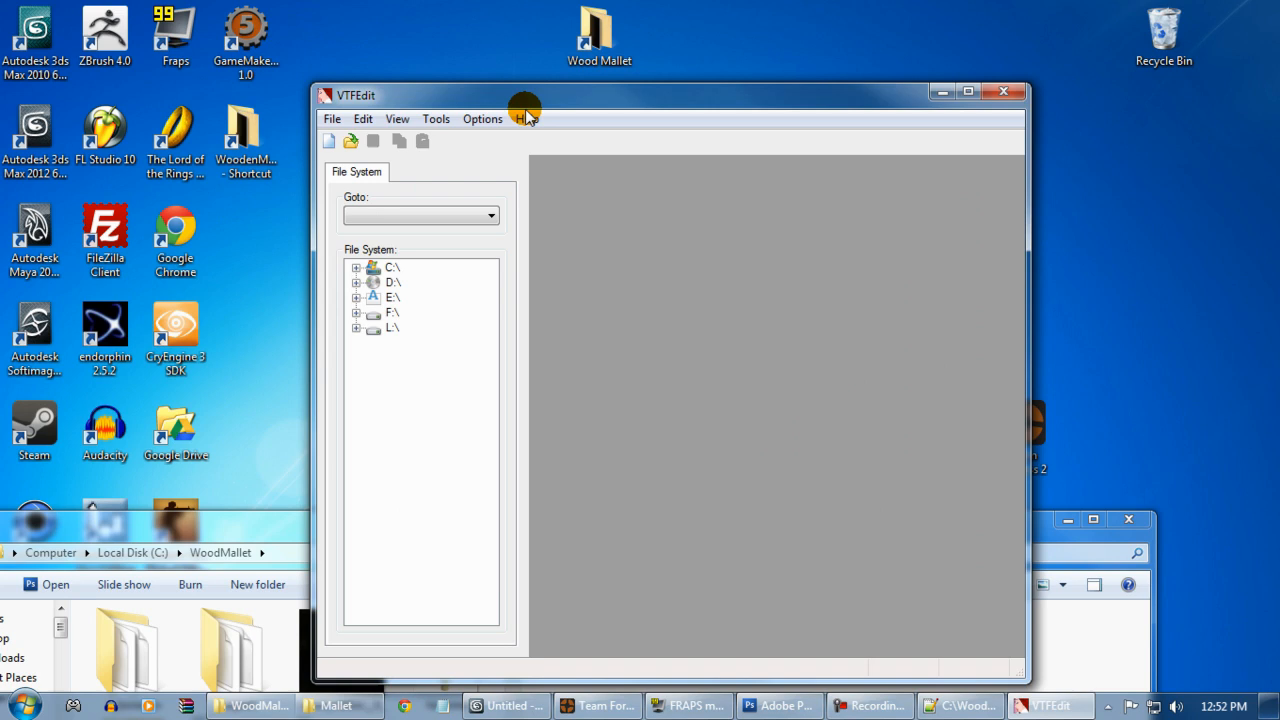
left_click(494, 155)
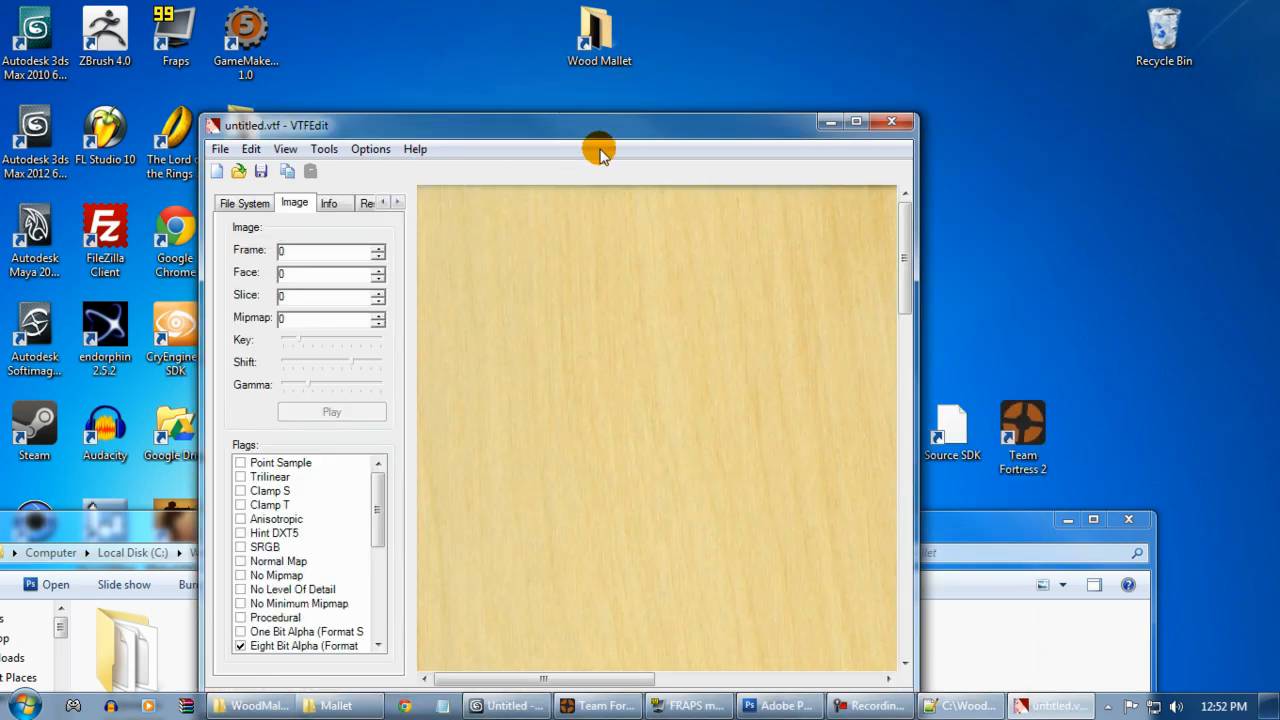
left_click_drag(600, 152, 554, 111)
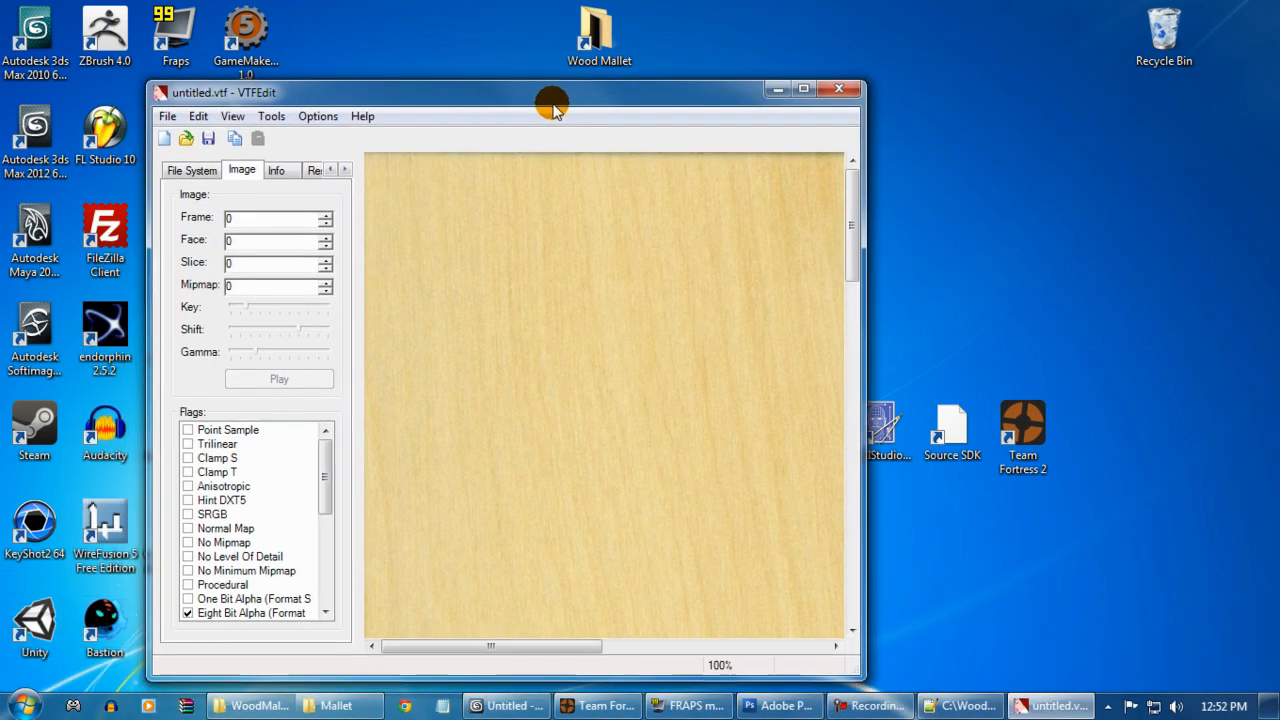
left_click(168, 117)
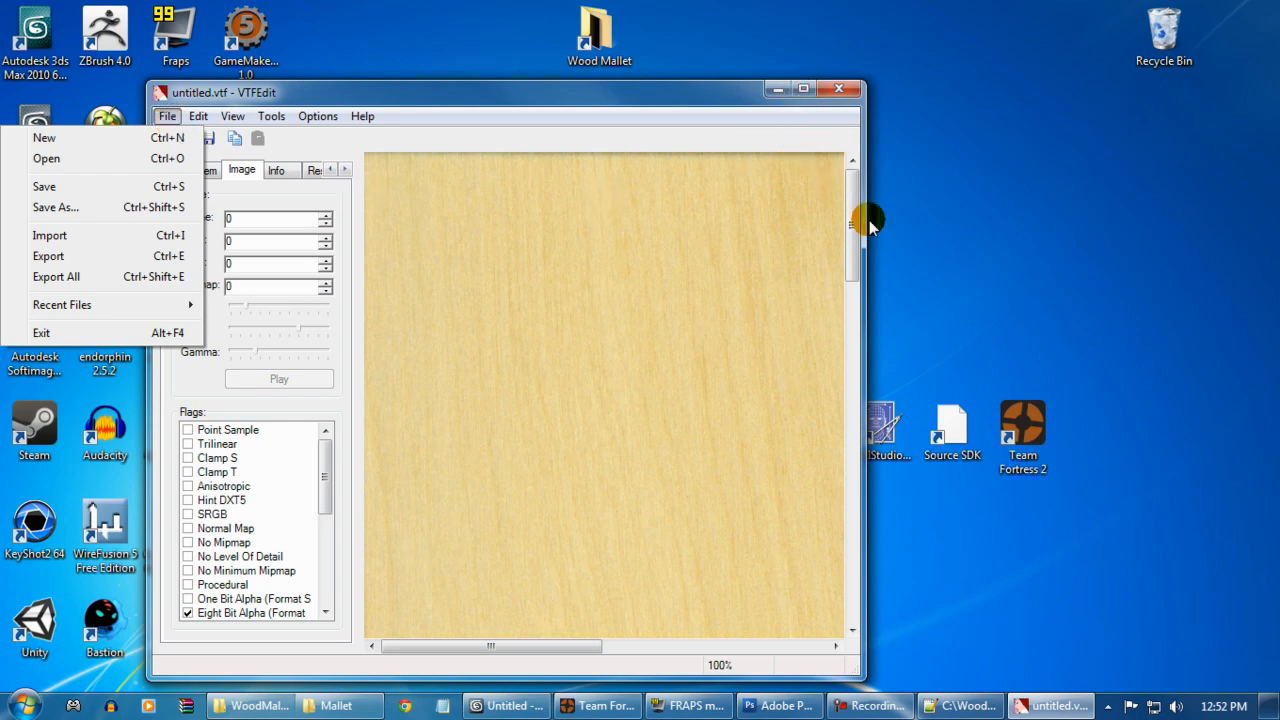
left_click(343, 101)
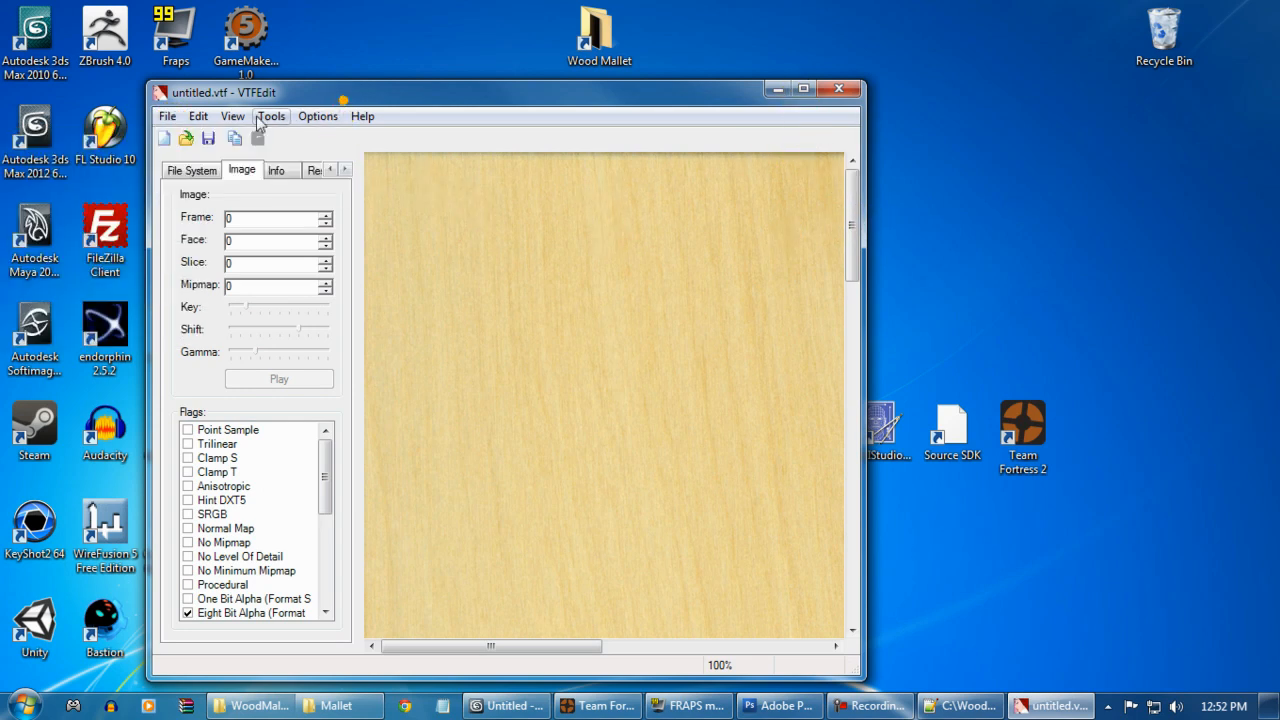
Step: Save the converted maple texture as a VTF file named maple in C:\WoodMallet
left_click(166, 117)
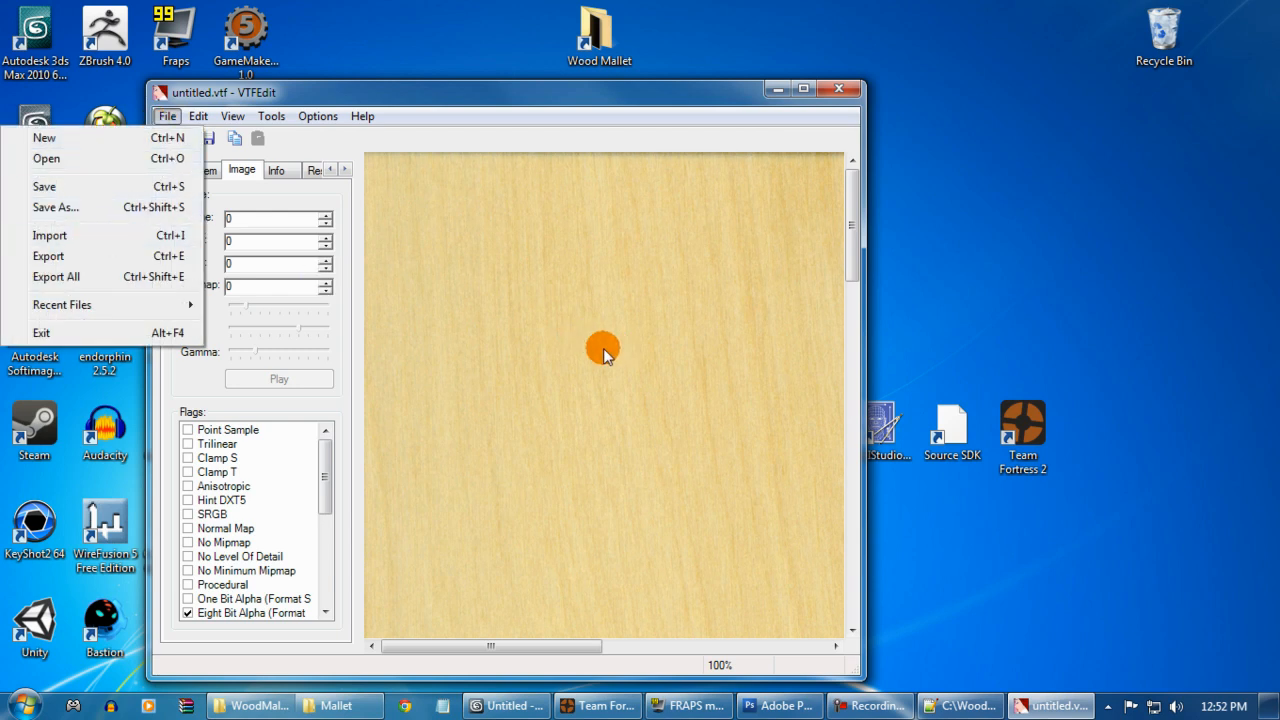
mouse_move(233, 118)
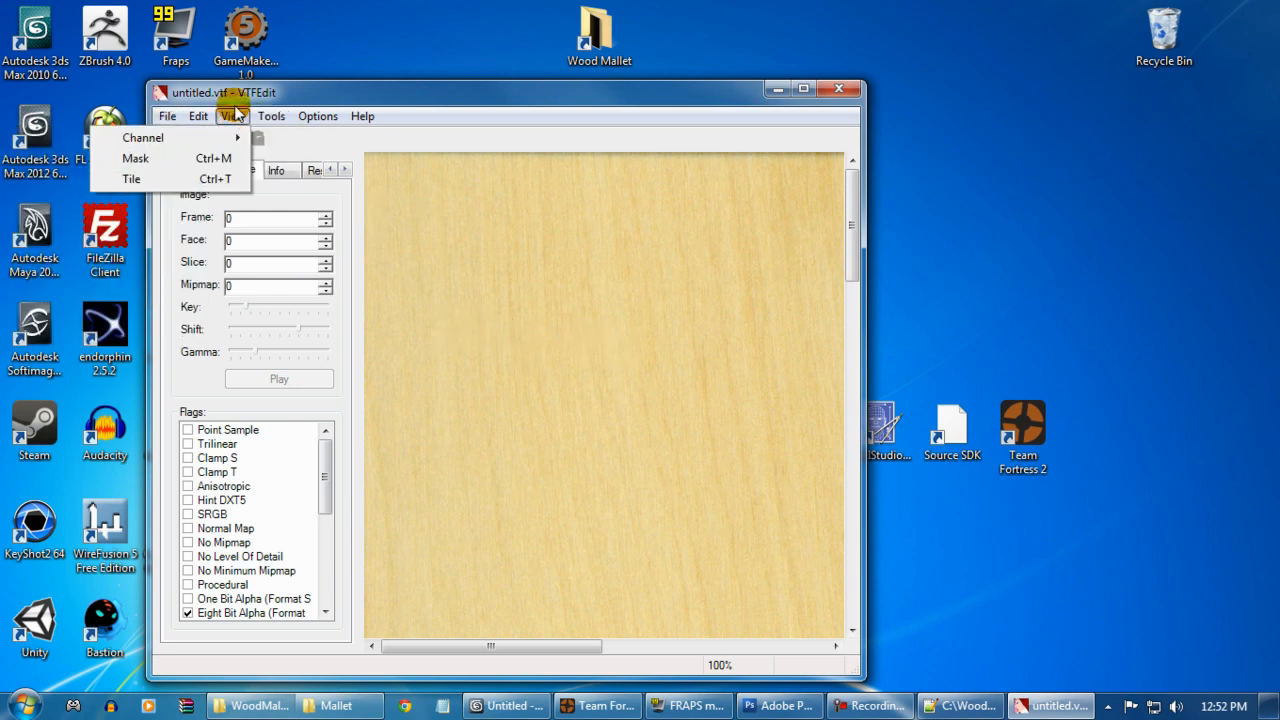
mouse_move(163, 120)
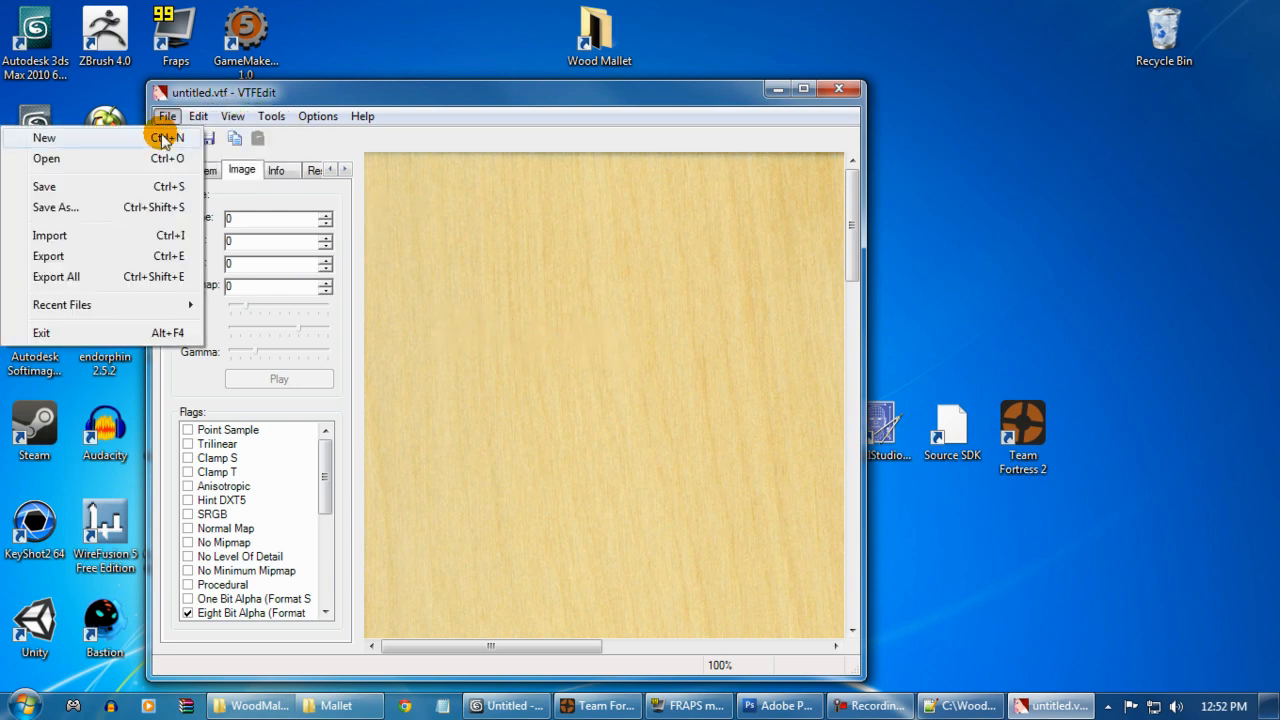
left_click(88, 190)
left_click(634, 229)
left_click(420, 250)
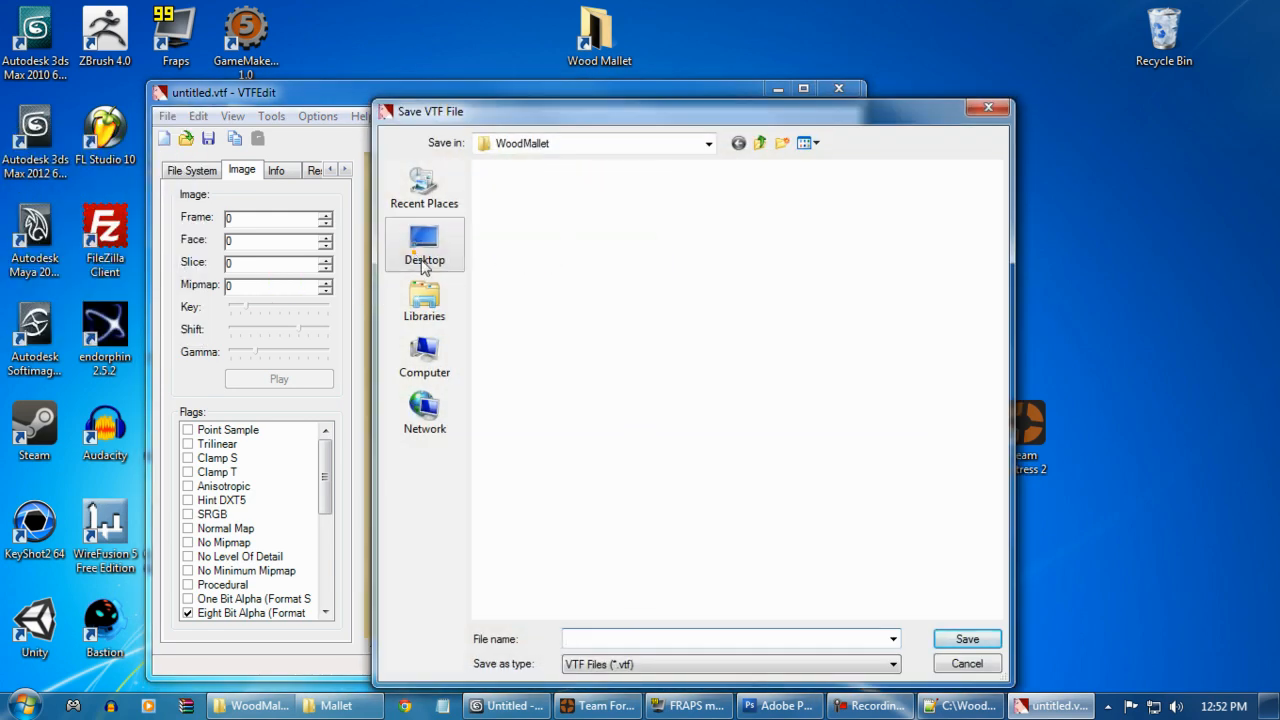
left_click(755, 238)
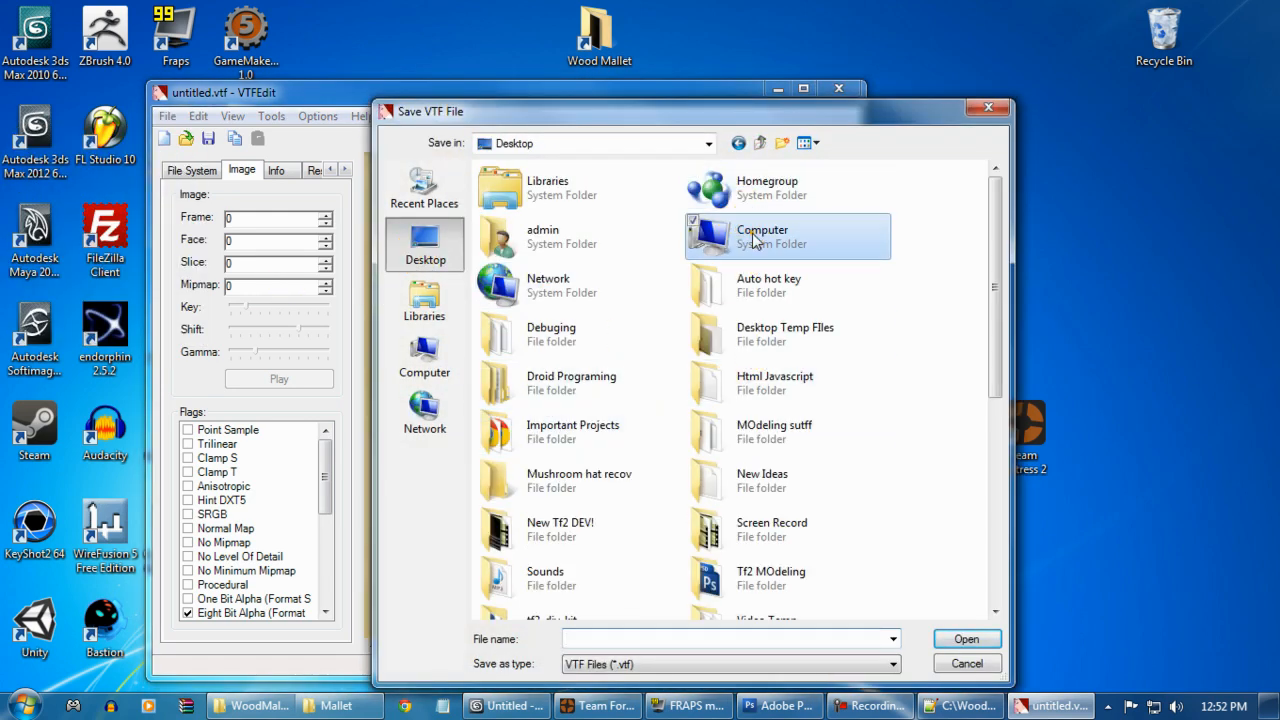
double_click(755, 238)
double_click(602, 234)
left_click(546, 513)
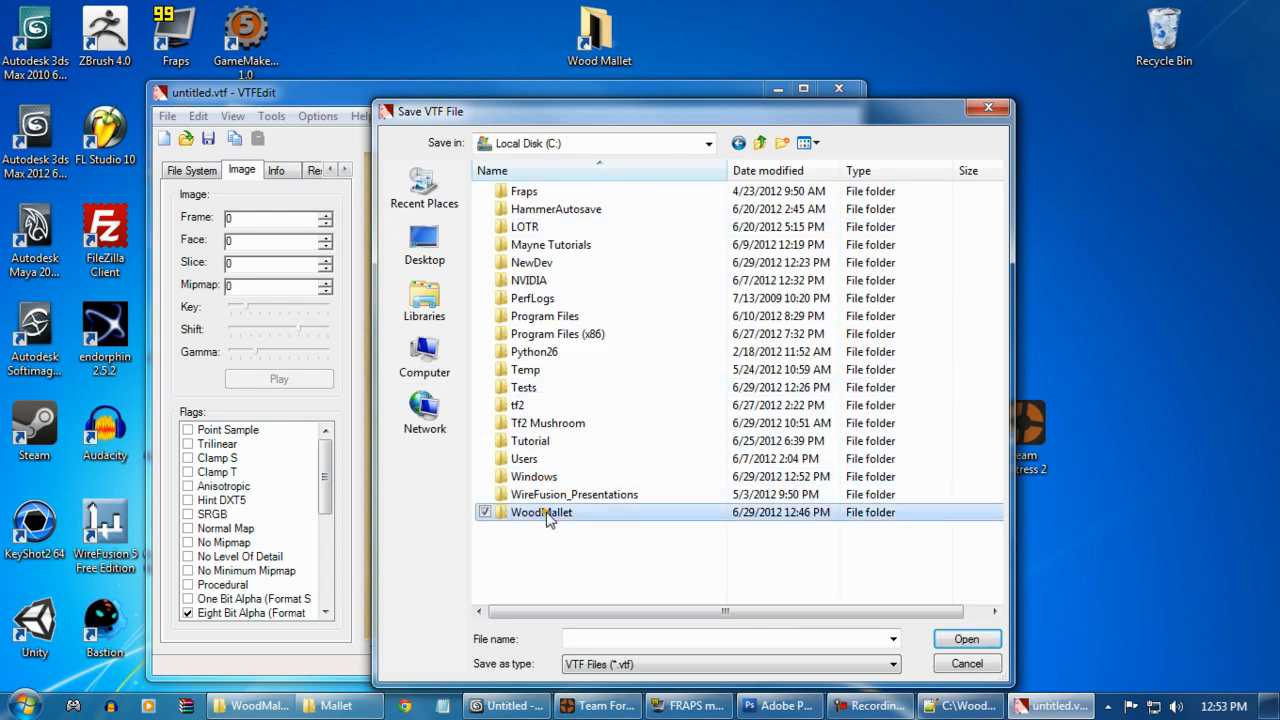
double_click(546, 513)
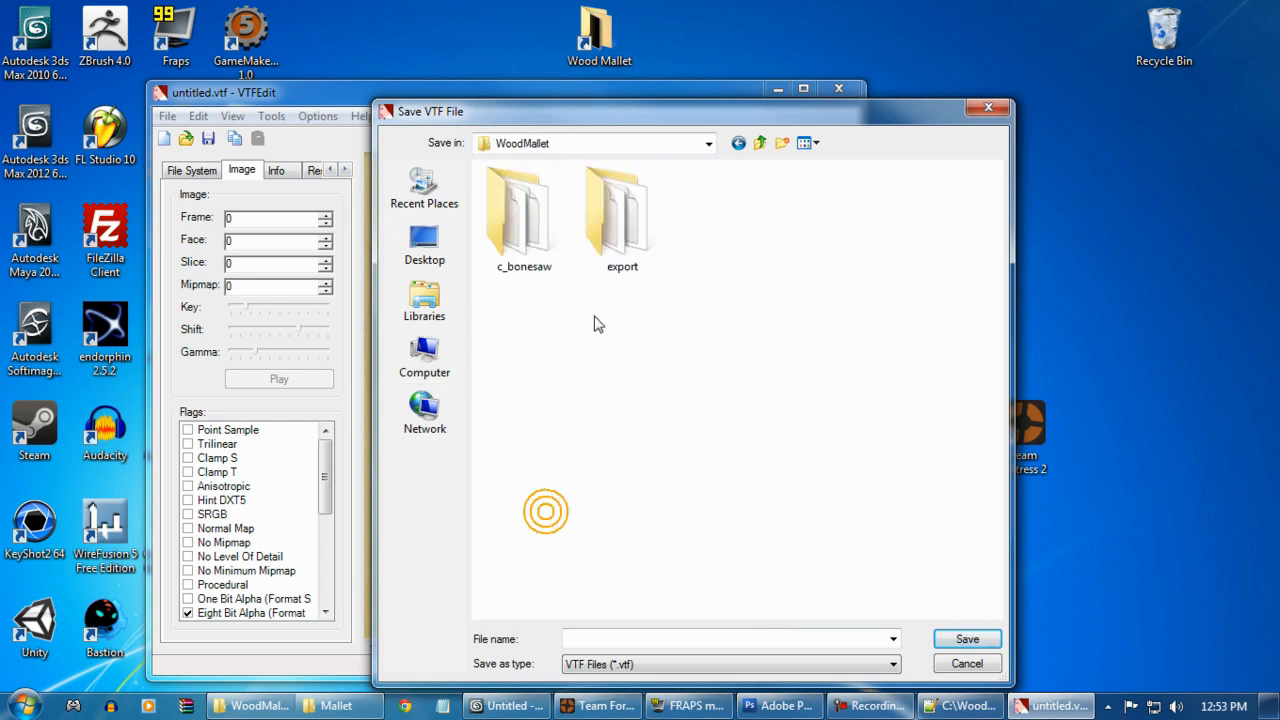
left_click(627, 638)
type("maple")
key("Return")
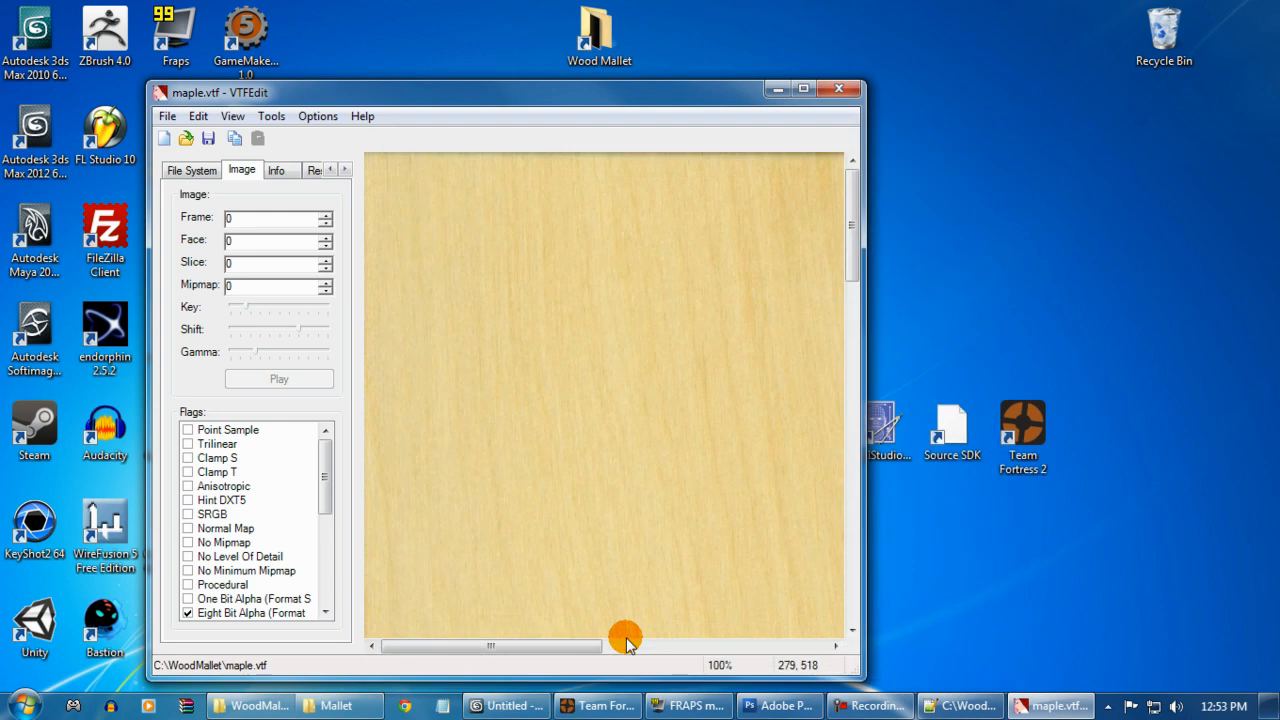
Step: Import the rubber TGA texture from the WoodMallet folder with the default VTF options
left_click(166, 116)
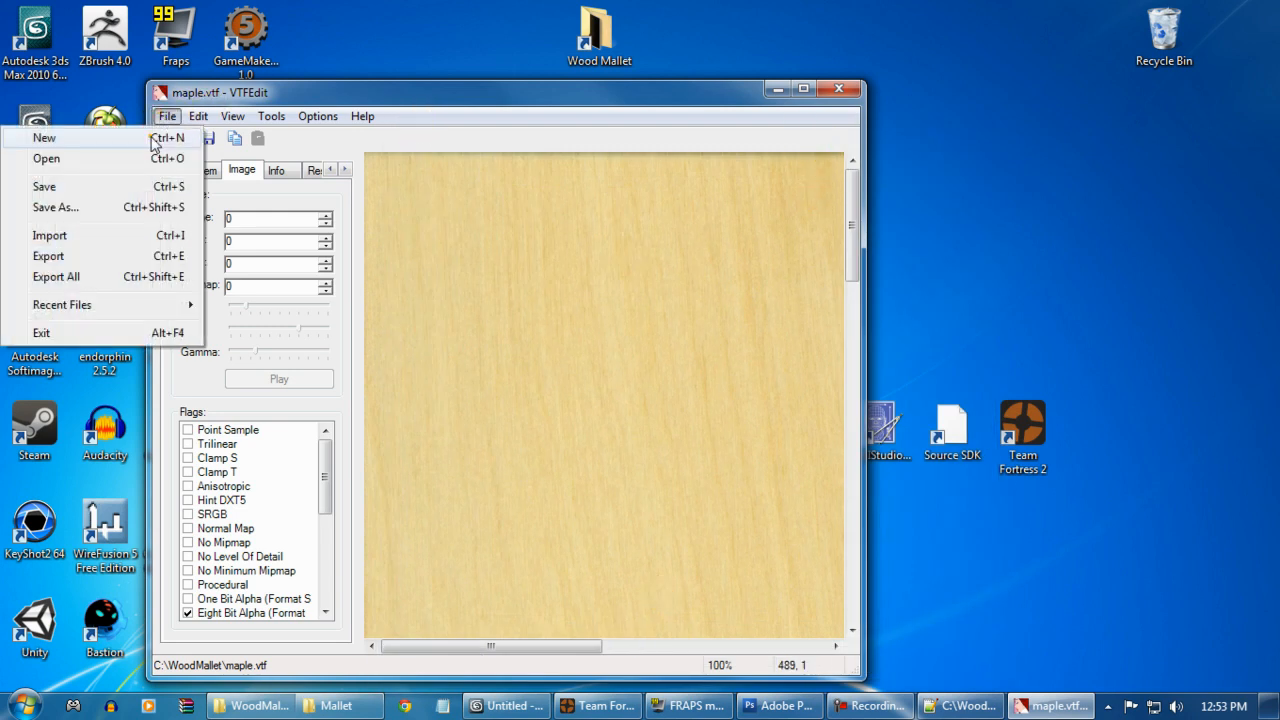
left_click(186, 134)
left_click(161, 138)
double_click(642, 345)
left_click(655, 573)
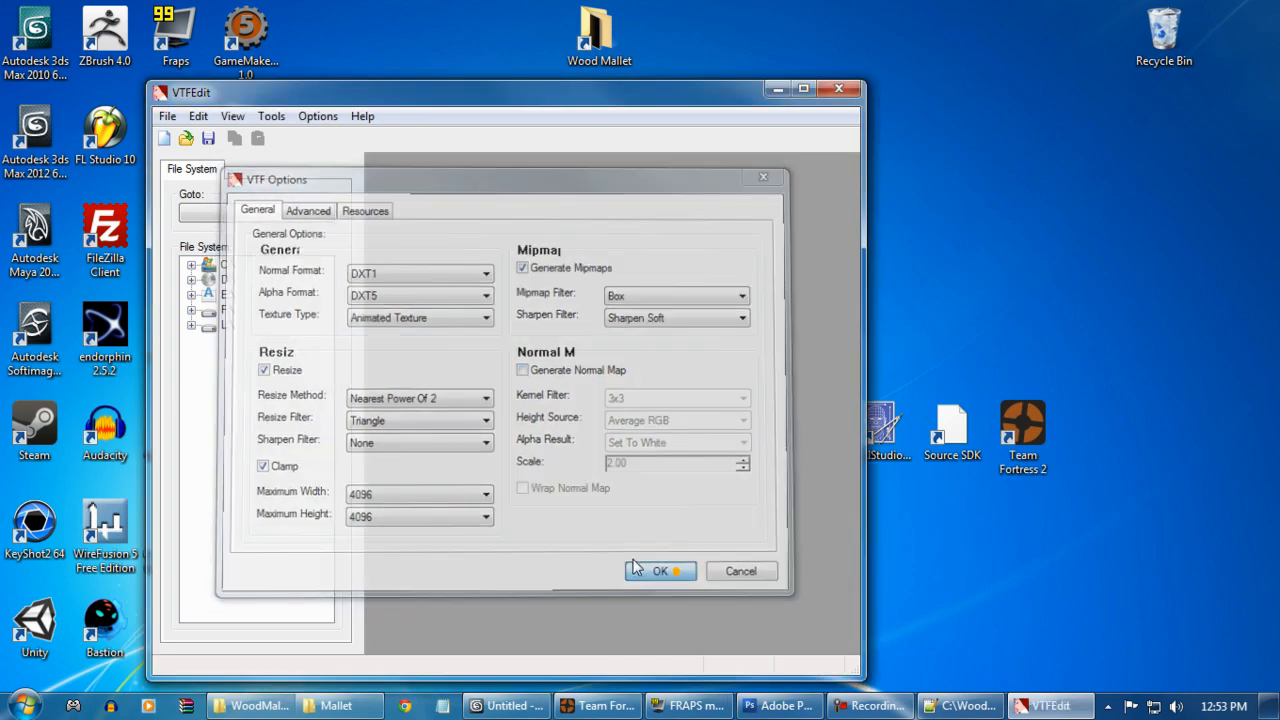
Step: Save the rubber texture as a VTF file named rubber in the WoodMallet folder and close VTFEdit
left_click(164, 116)
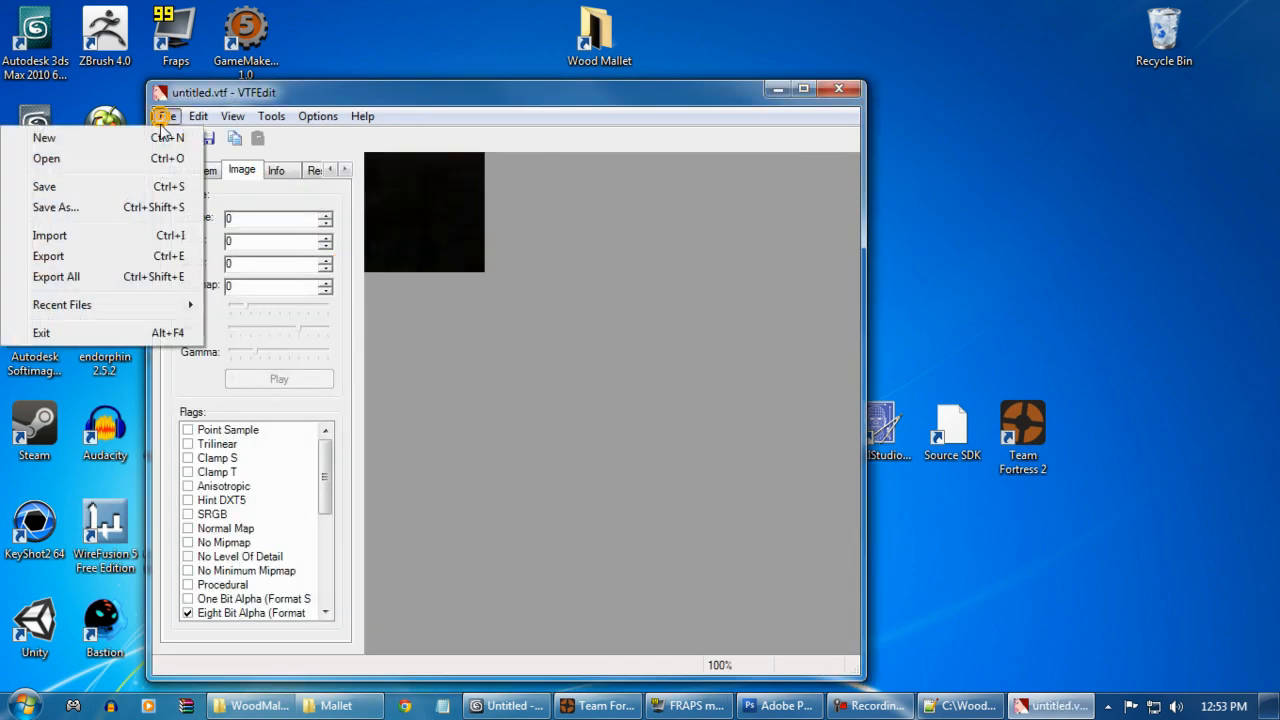
left_click(114, 186)
type("rubbe")
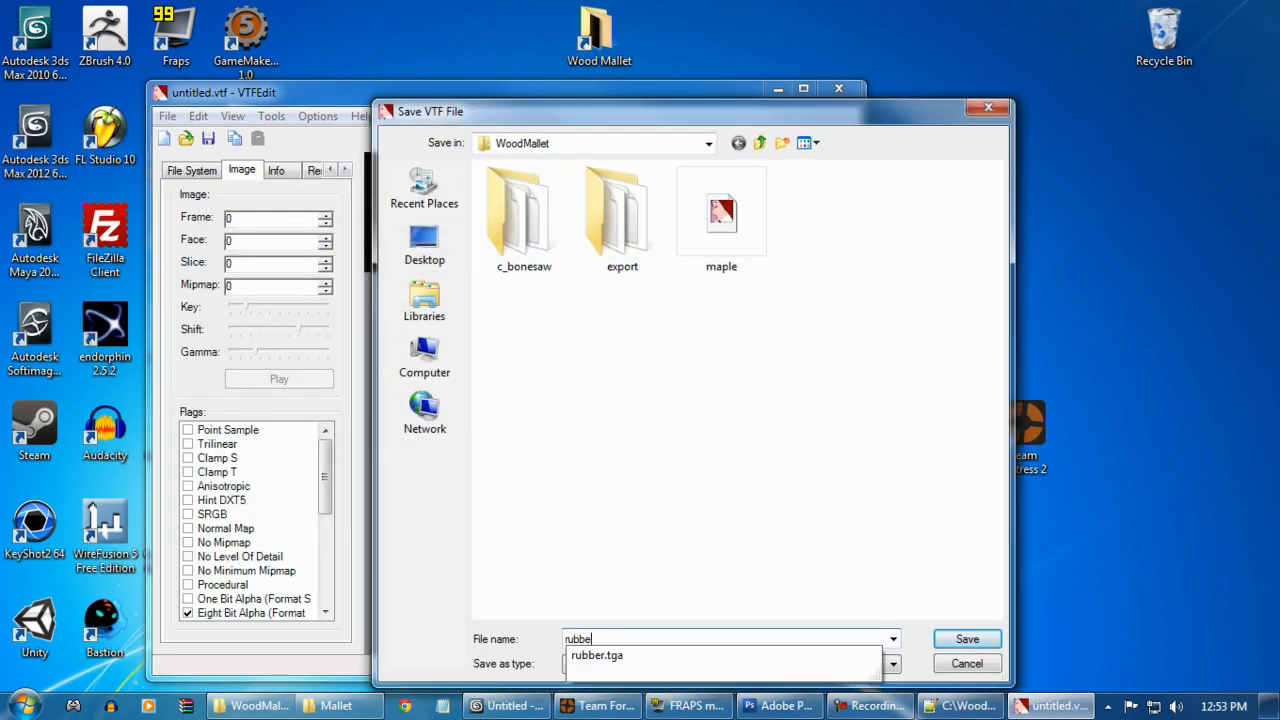
type("r")
key("Return")
left_click(848, 86)
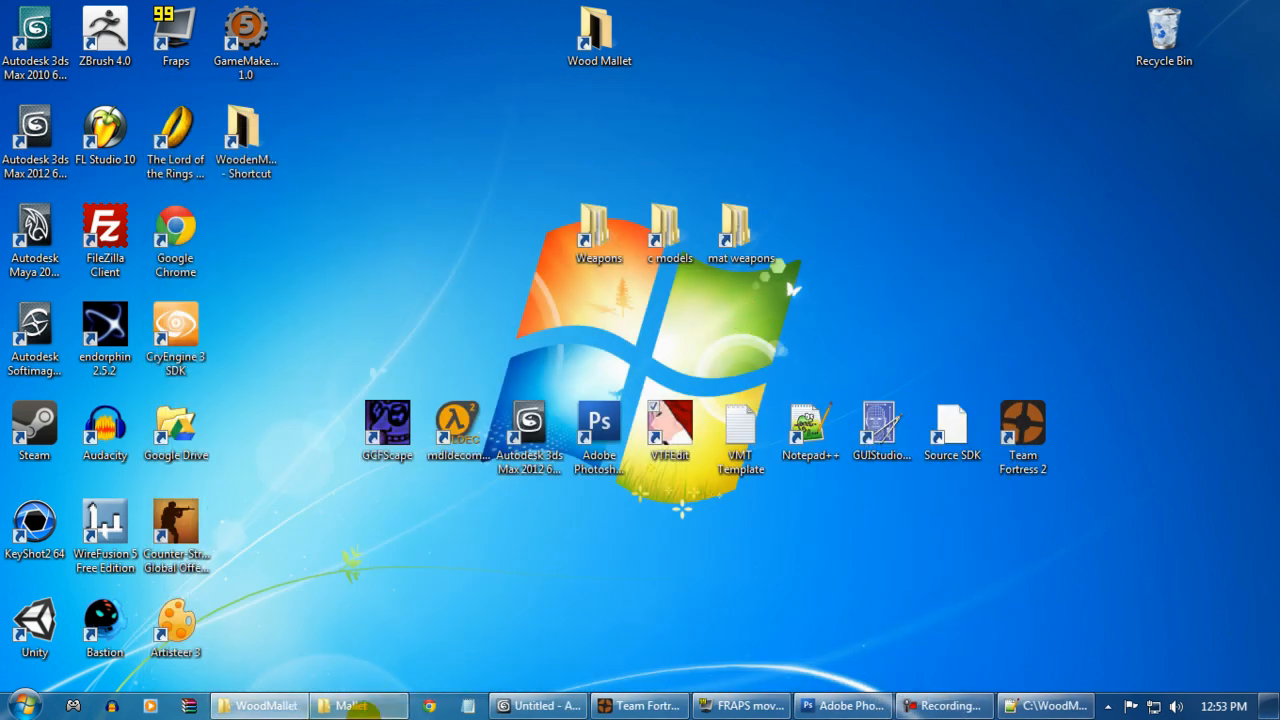
Step: Switch to the WoodMallet folder in Windows Explorer and enlarge its window to show all texture files
left_click(360, 706)
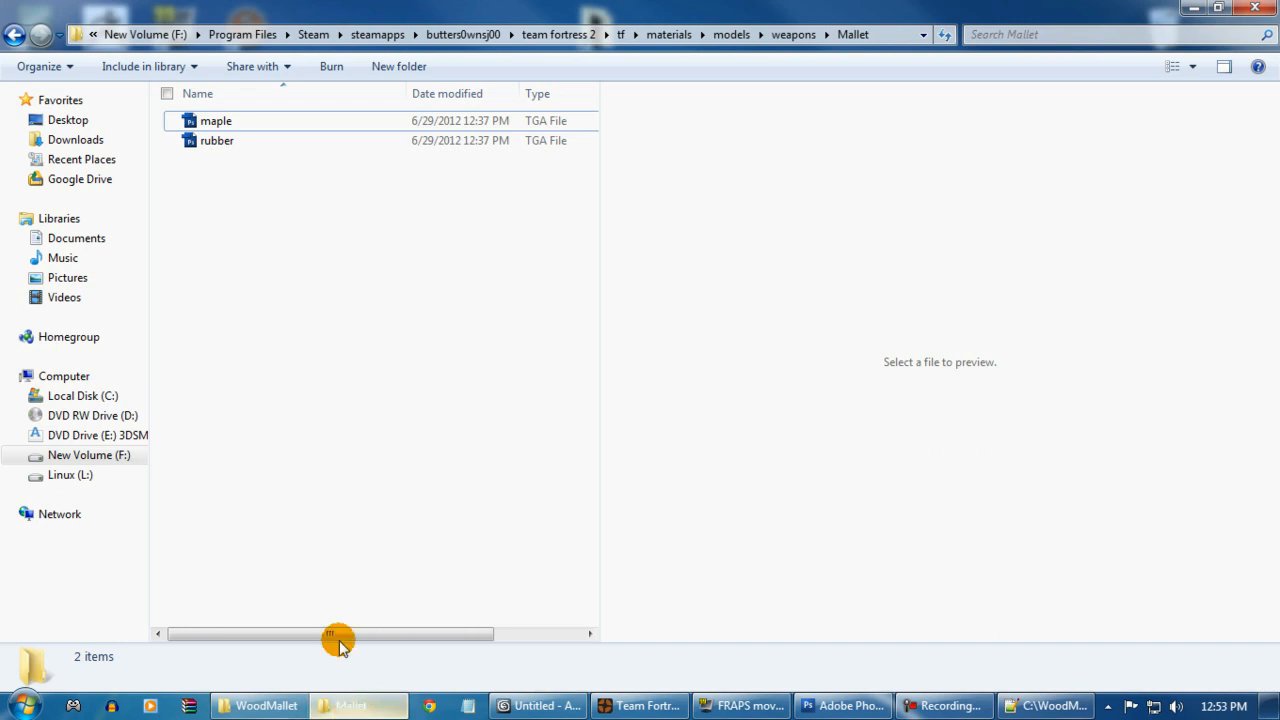
left_click(1194, 8)
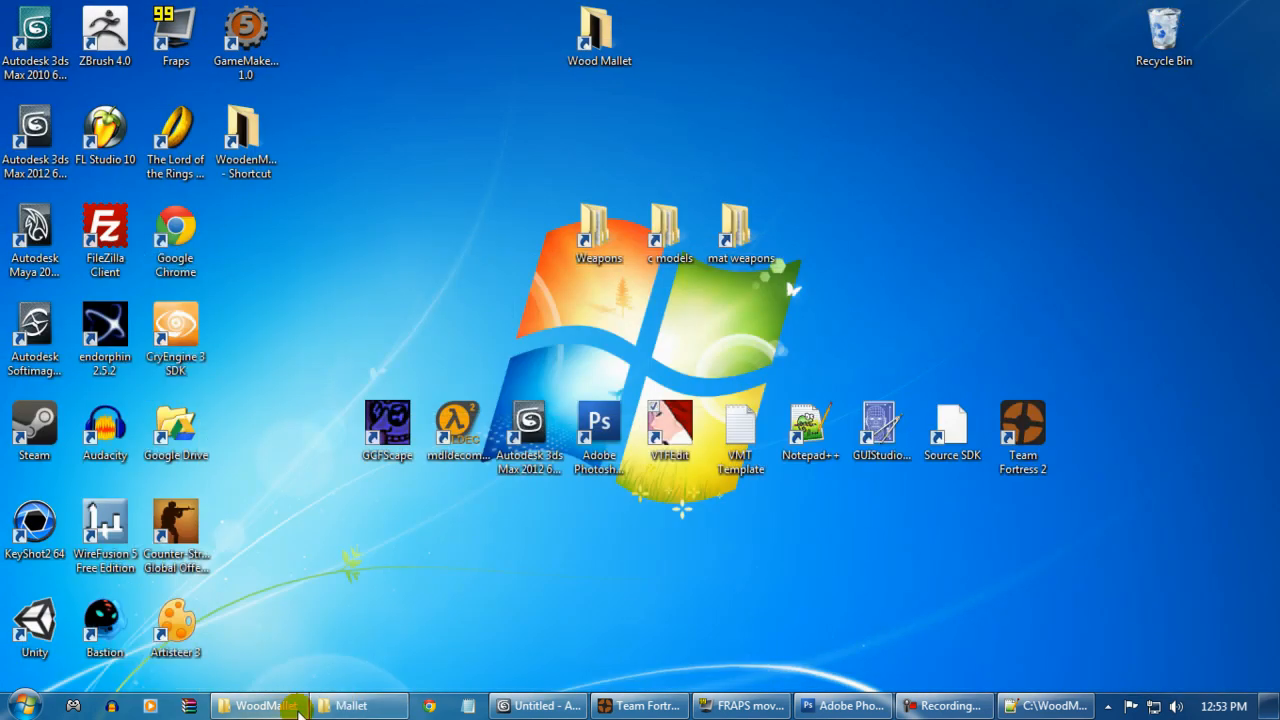
left_click(298, 706)
left_click_drag(357, 510, 472, 159)
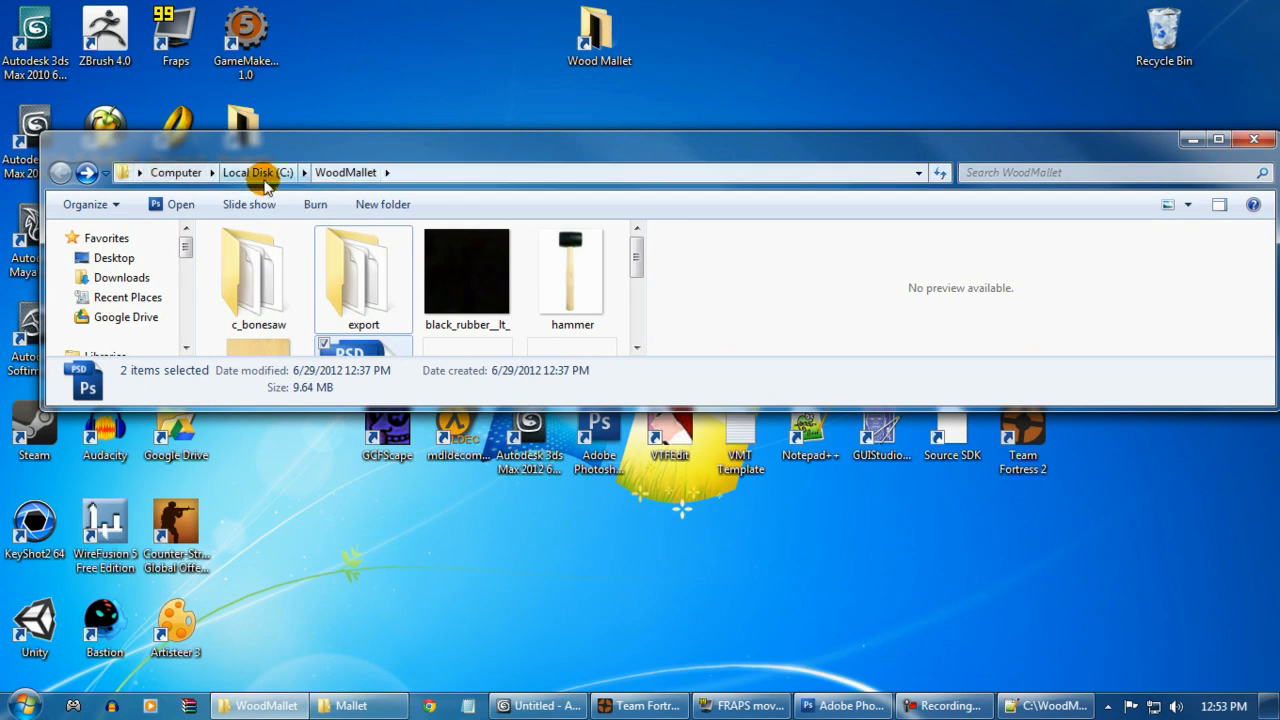
left_click(608, 423)
left_click_drag(617, 405, 541, 716)
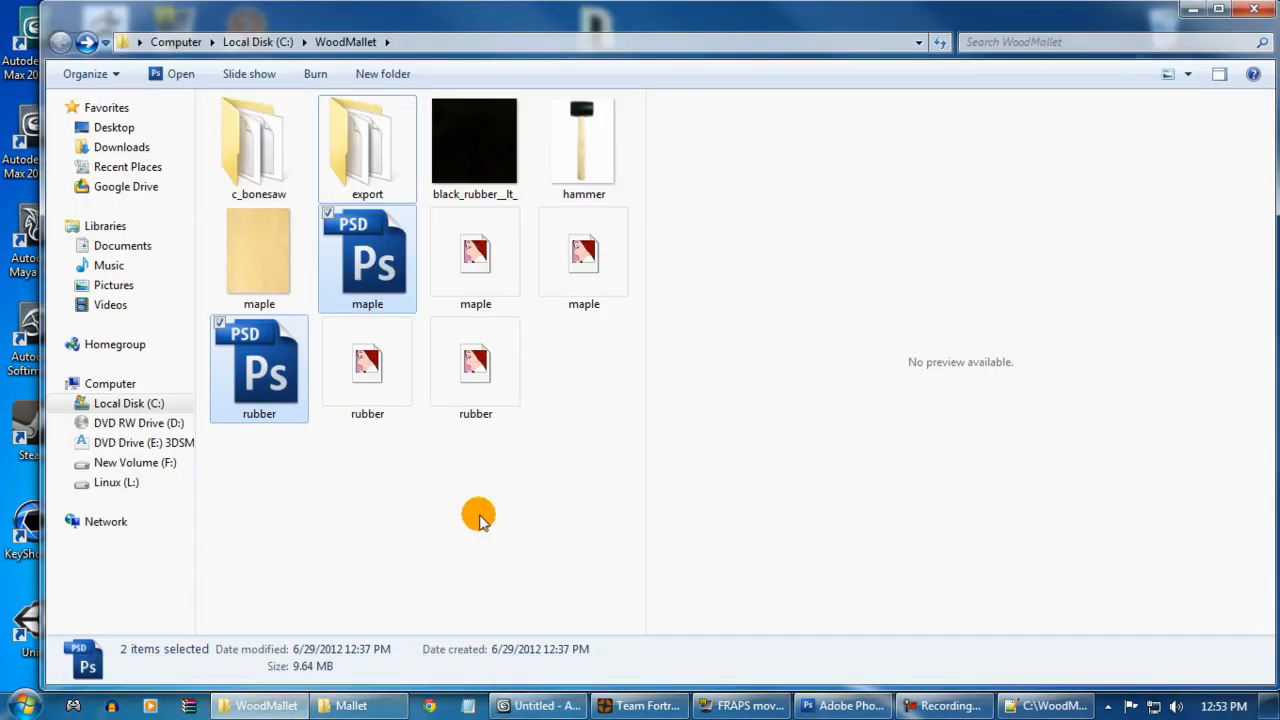
left_click_drag(557, 443, 362, 350)
key("ctrl+v")
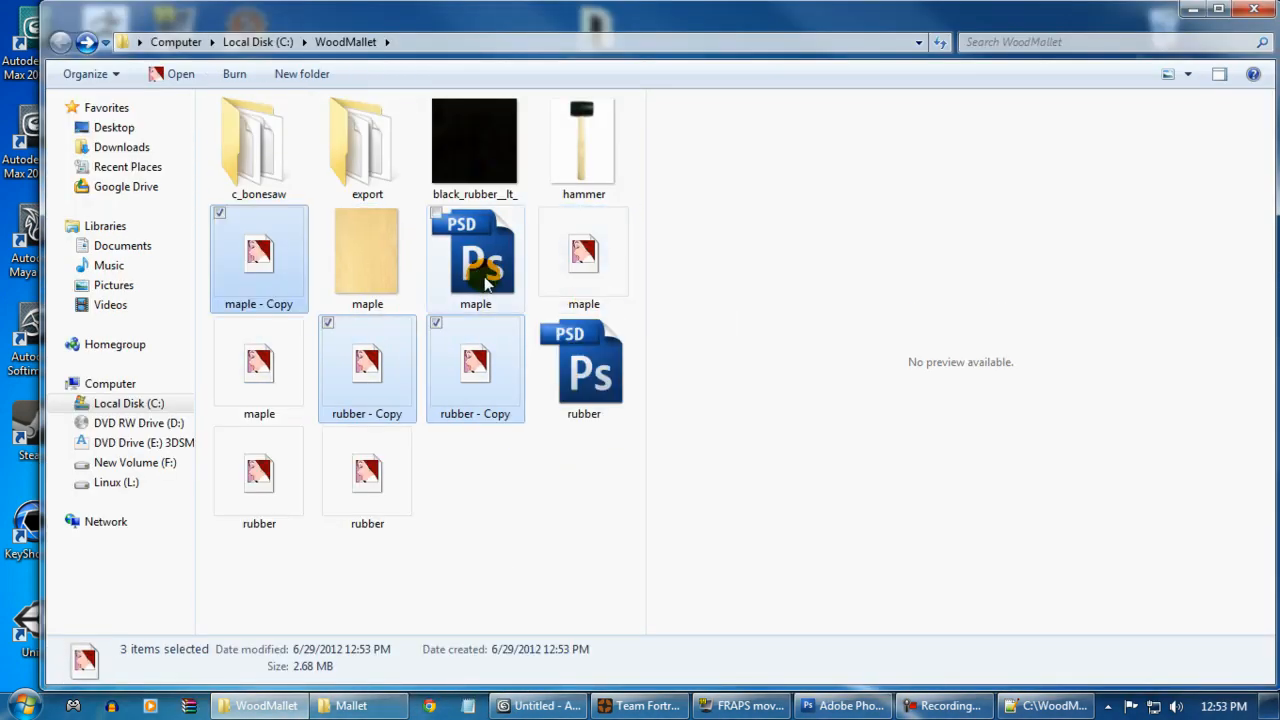
key("shift+Delete")
left_click(714, 369)
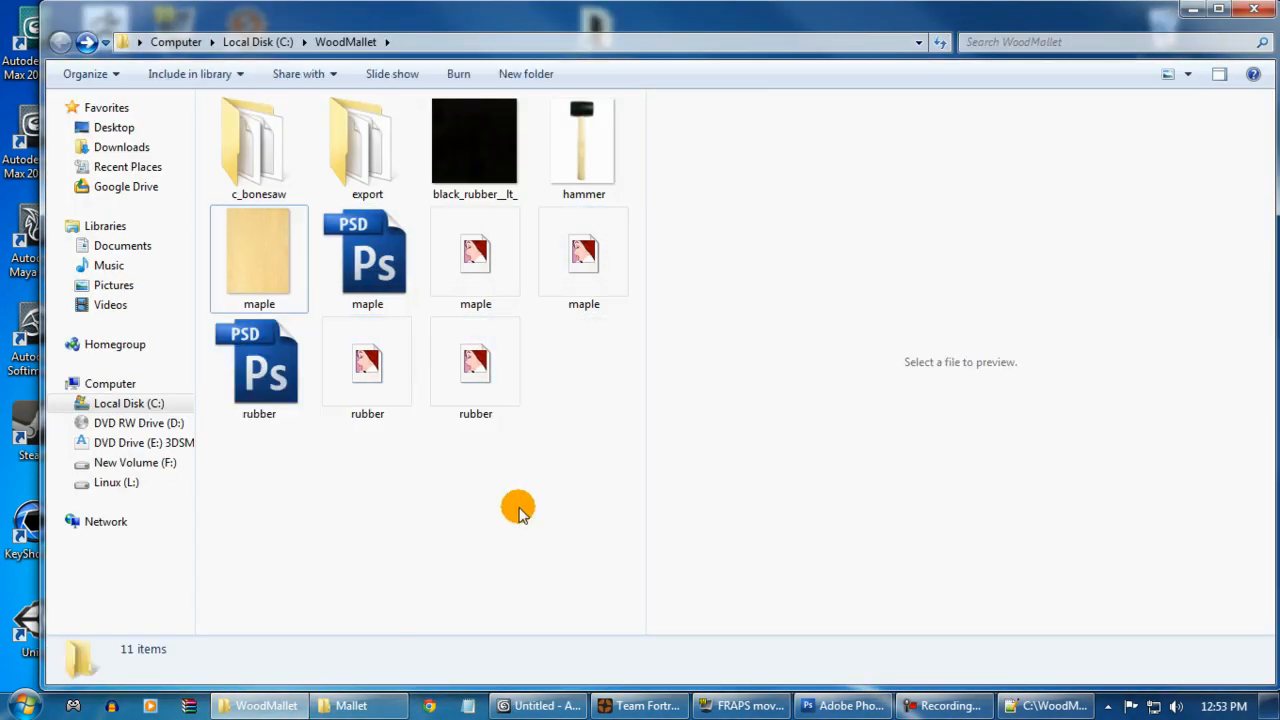
Step: Copy the maple and rubber Valve Texture and Valve Material files from WoodMallet into Team Fortress 2's Mallet materials folder
left_click(491, 371, "shift")
left_click(487, 280)
left_click(587, 292, "shift")
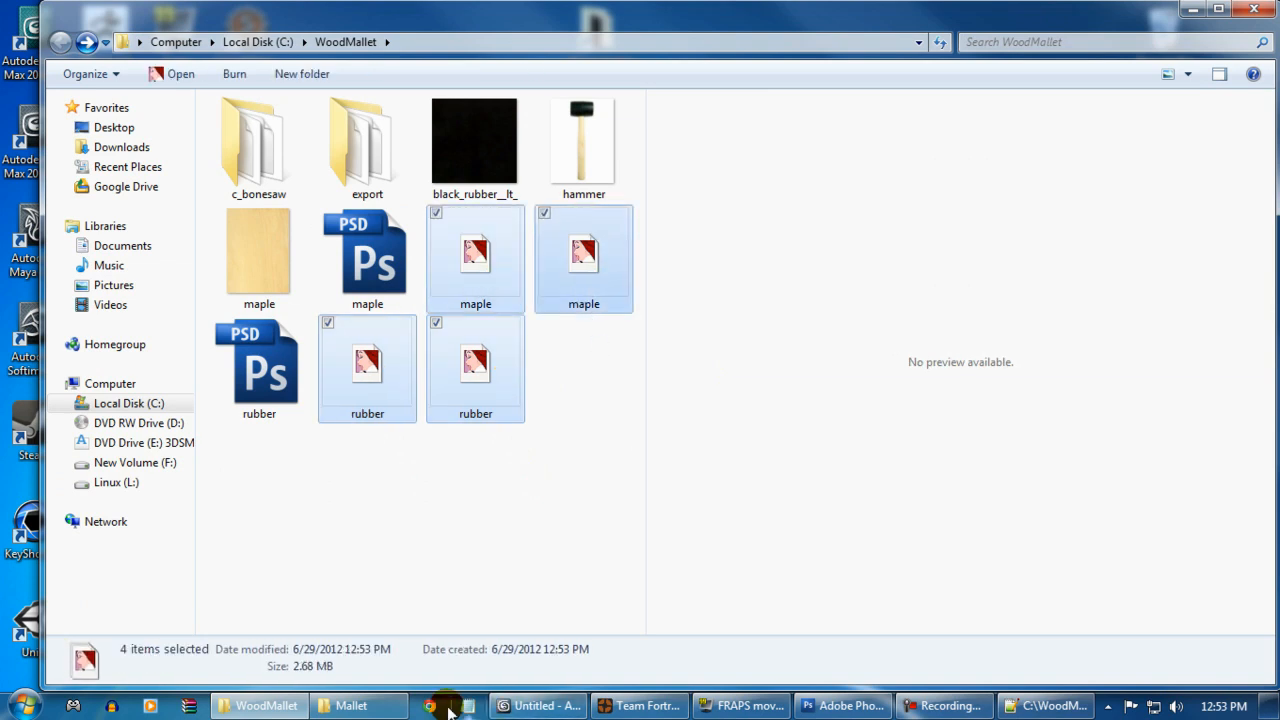
key("alt+Tab")
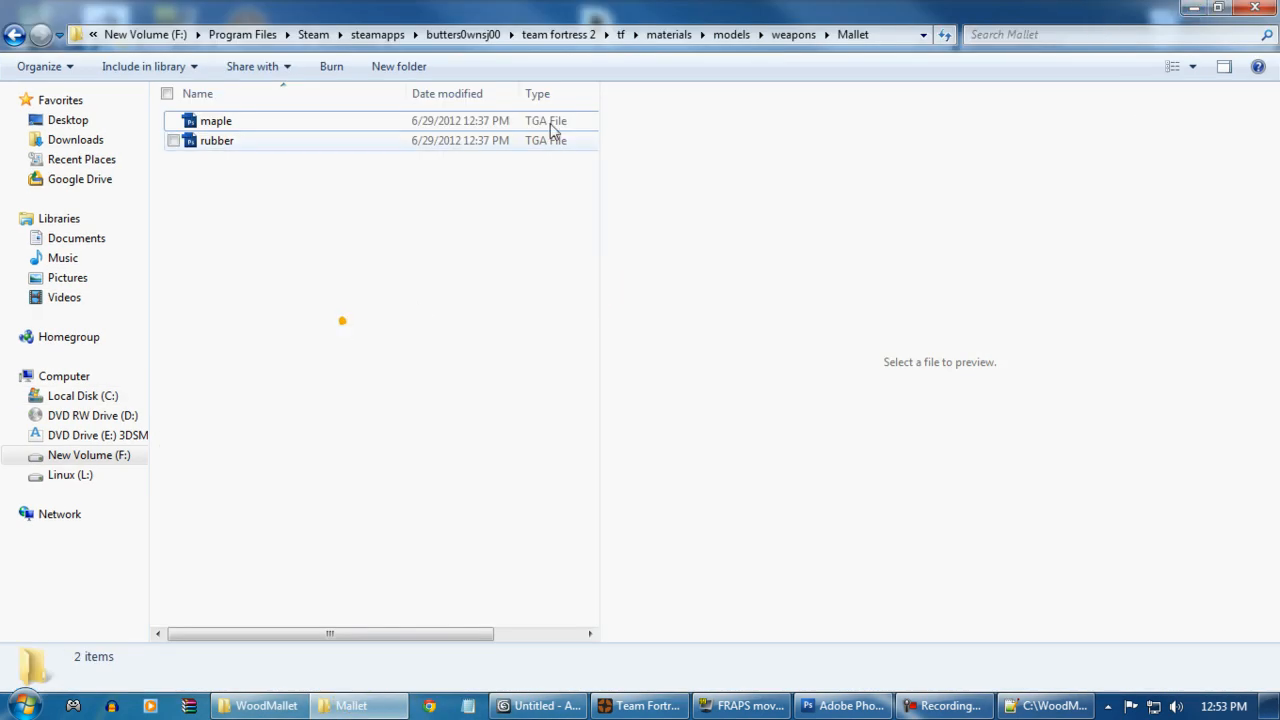
key("ctrl+v")
left_click(298, 332)
left_click(240, 266)
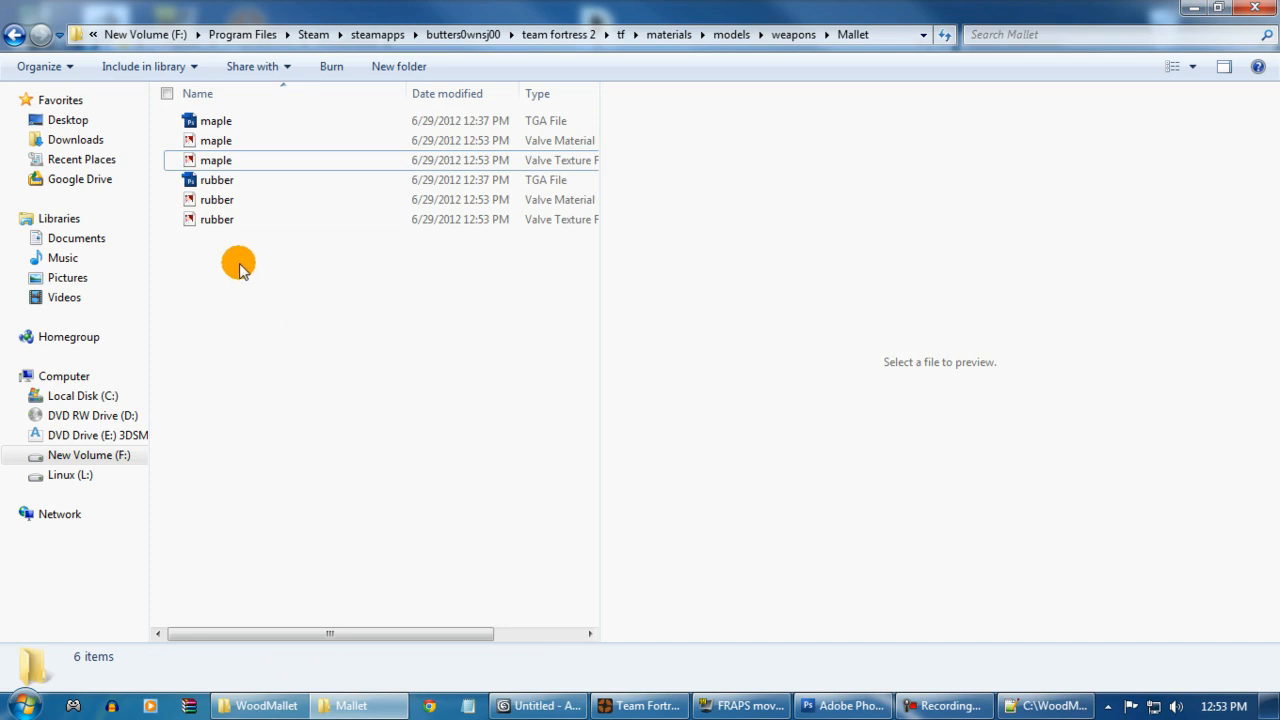
Step: Minimise the WoodMallet window, move the Mallet folder window clear of the desktop shortcuts and open the VMT Template
left_click_drag(1116, 8, 929, 207)
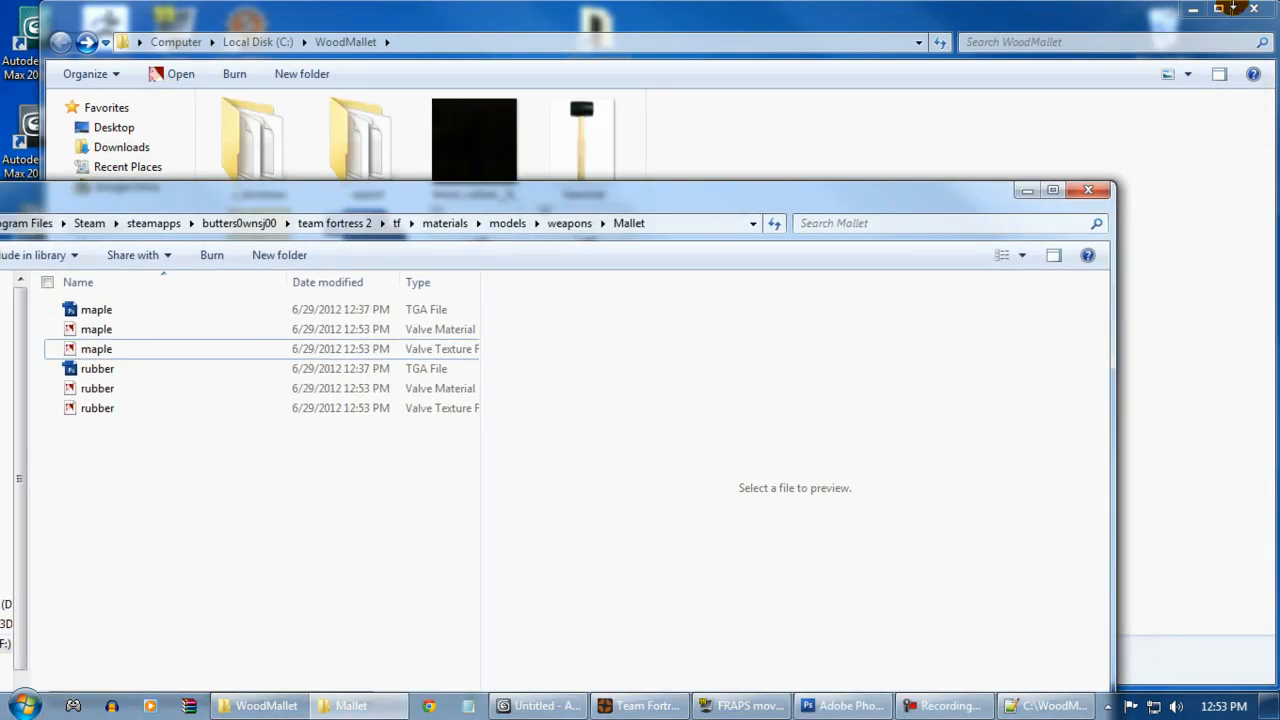
left_click(1193, 7)
left_click_drag(808, 203, 830, 560)
double_click(740, 430)
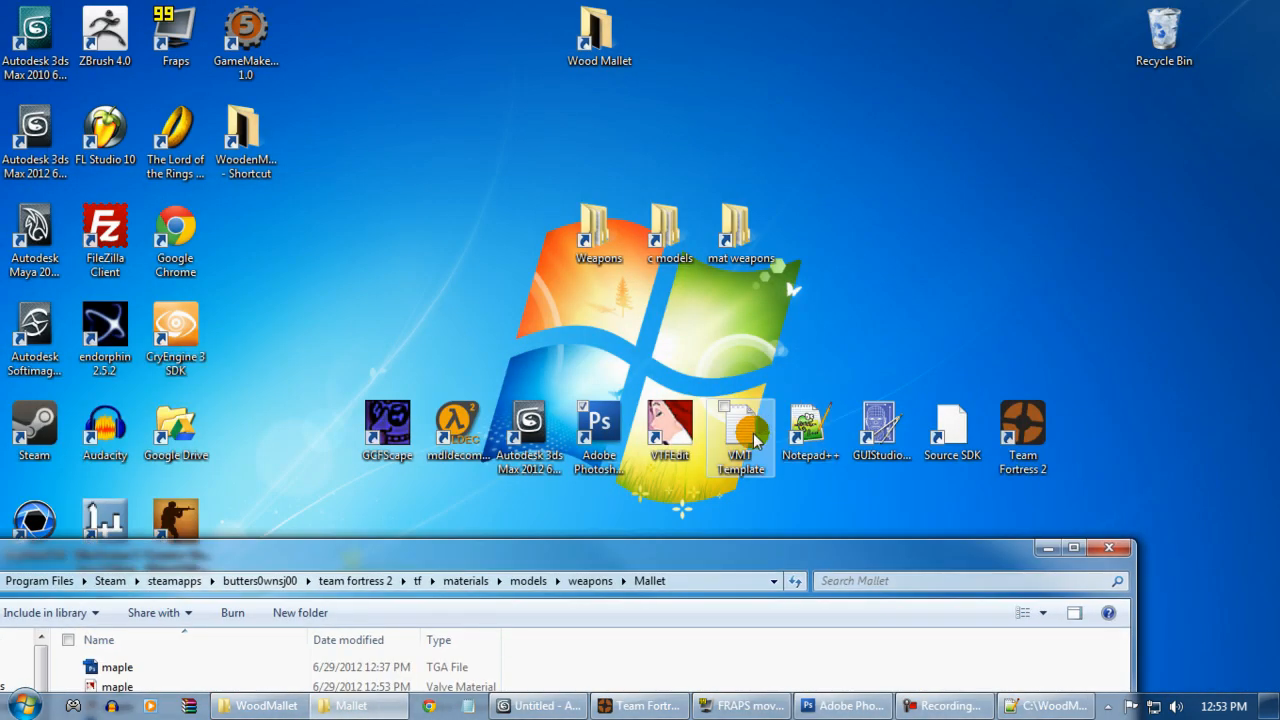
Step: Copy the entire VMT Template text, minimise it and move the Mallet folder window so its files are accessible
left_click(648, 373)
key("ctrl+a")
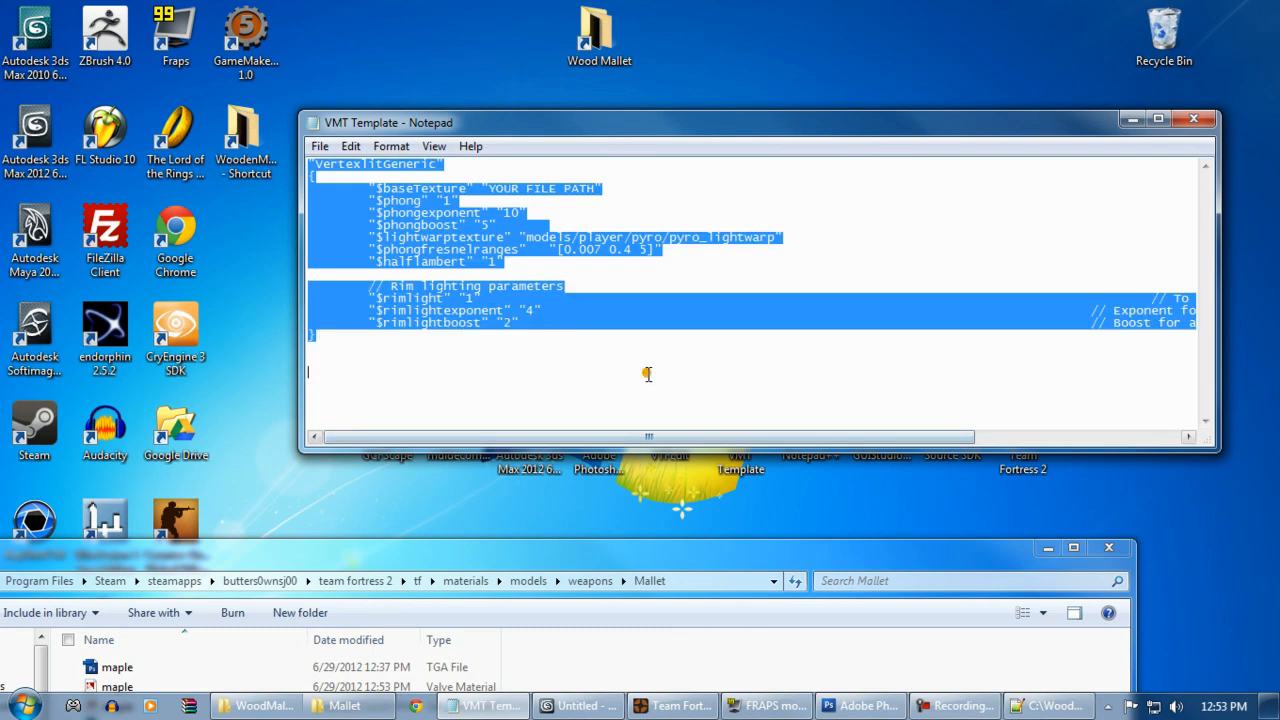
left_click(1132, 120)
left_click_drag(753, 552, 922, 106)
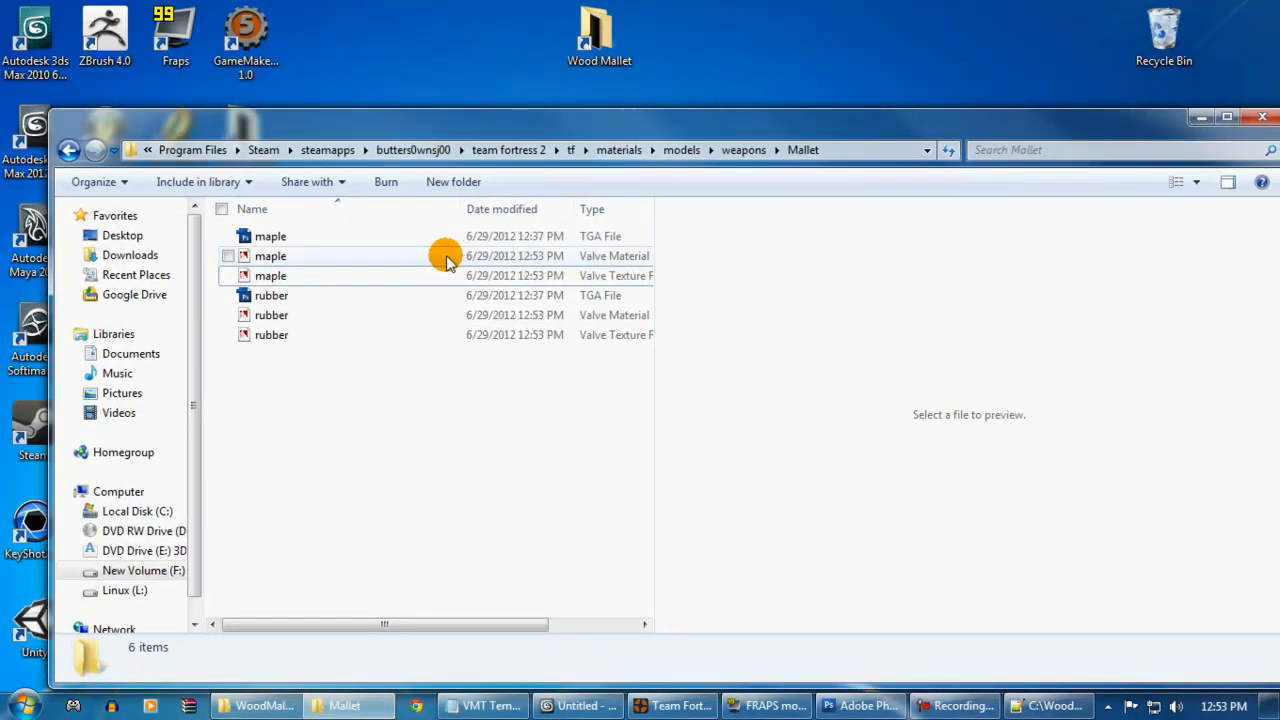
Step: Open the maple Valve Material file and paste in the template, keeping the original $basetexture line inside the VertexlitGeneric block
double_click(268, 277)
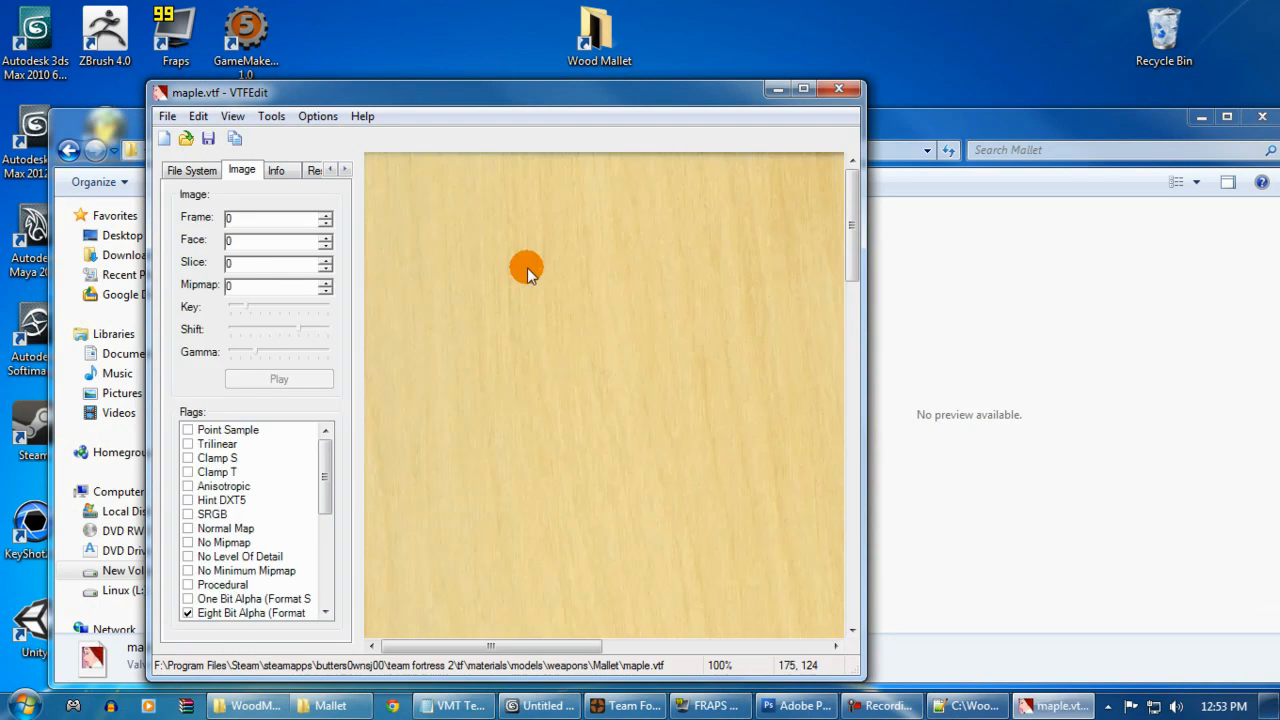
left_click(838, 89)
double_click(272, 258)
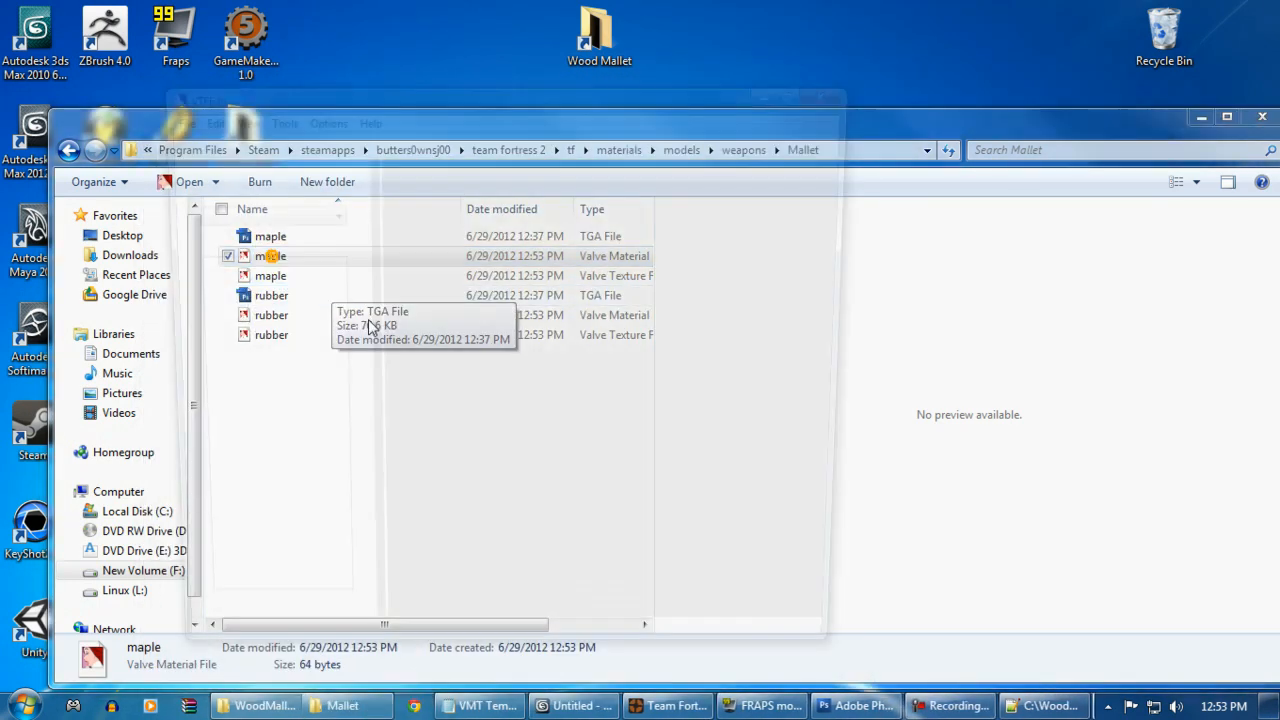
key("ctrl+v")
left_click_drag(368, 186, 366, 160)
key("Delete")
left_click_drag(441, 174, 368, 174)
key("Delete")
key("Delete")
key("Return")
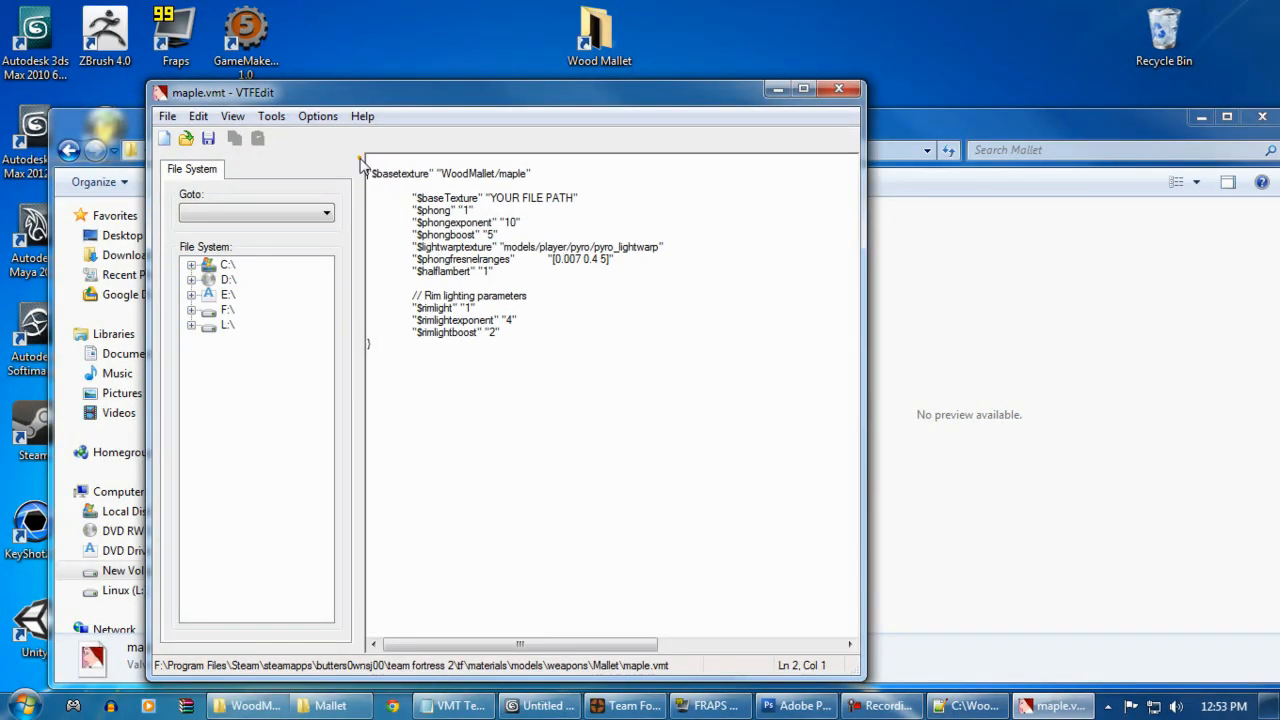
key("ctrl+z")
key("ctrl+z")
key("ctrl+z")
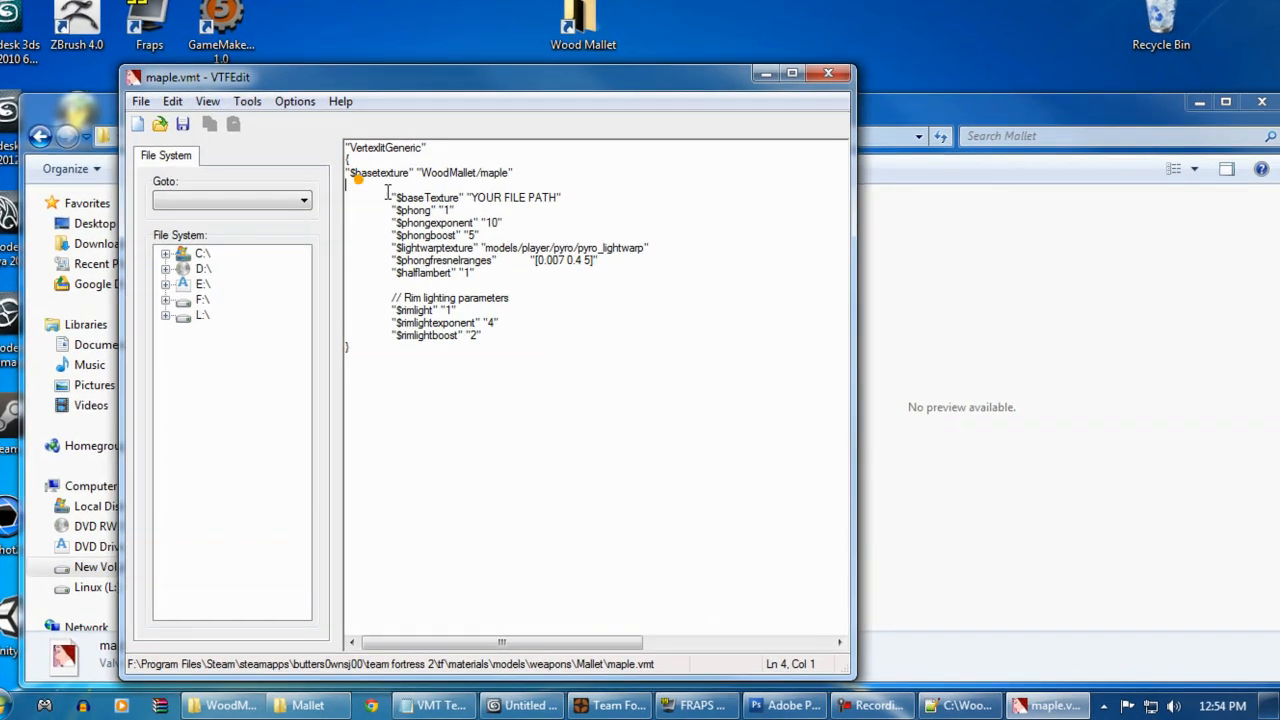
Step: Remove the template's "YOUR FILE PATH" base texture line from maple.vmt and indent the original $basetexture line to match the other parameters
key("Delete")
left_click(345, 171)
key("Tab")
key("ctrl+z")
left_click_drag(551, 178, 380, 178)
key("Delete")
left_click(333, 162)
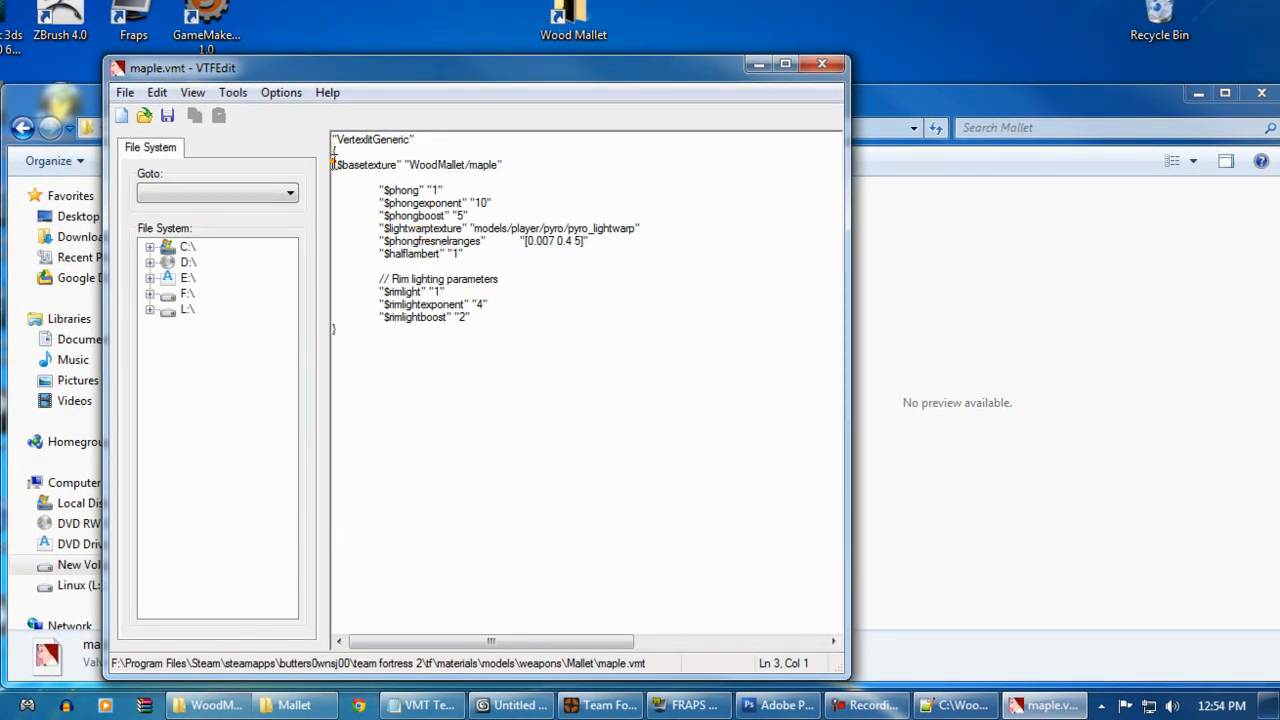
key("Tab")
key("Tab")
key("BackSpace")
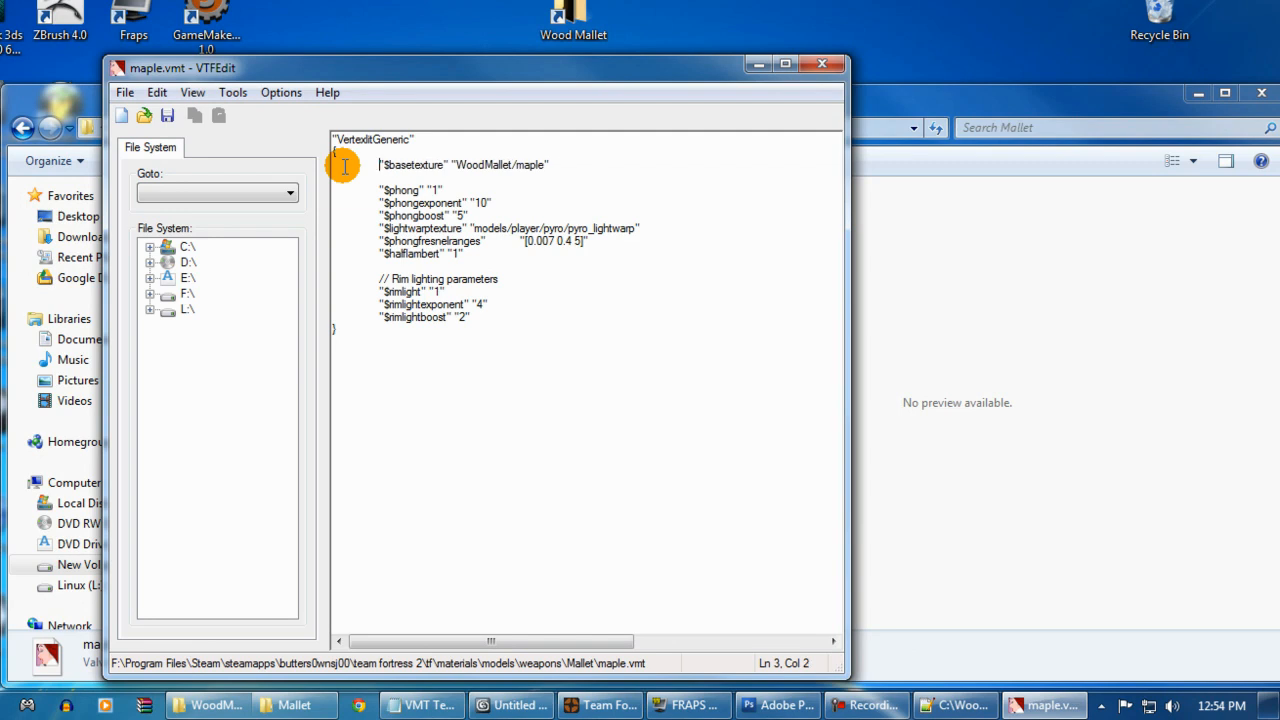
Step: Set maple.vmt's $basetexture path to models/weapons/Mallet/maple, moving the VTFEdit window so the folder path can be read
left_click_drag(500, 72, 680, 343)
left_click_drag(728, 432, 651, 432)
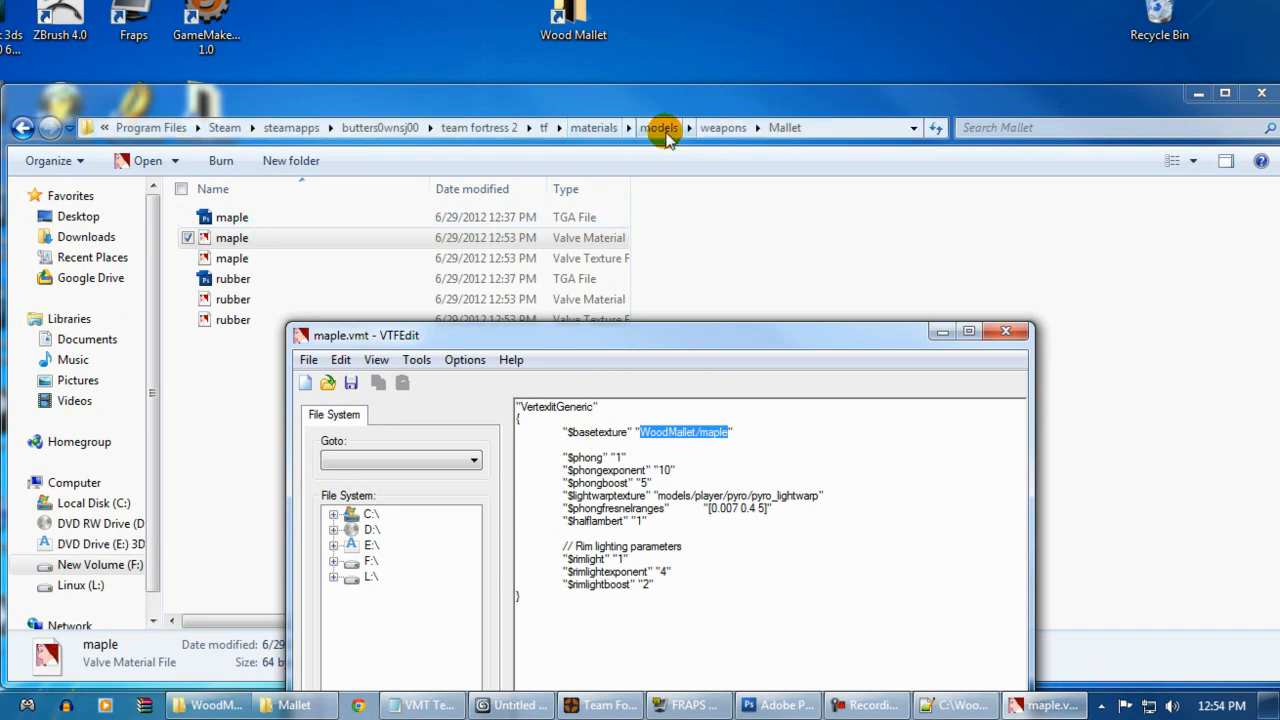
type("models/weapons/")
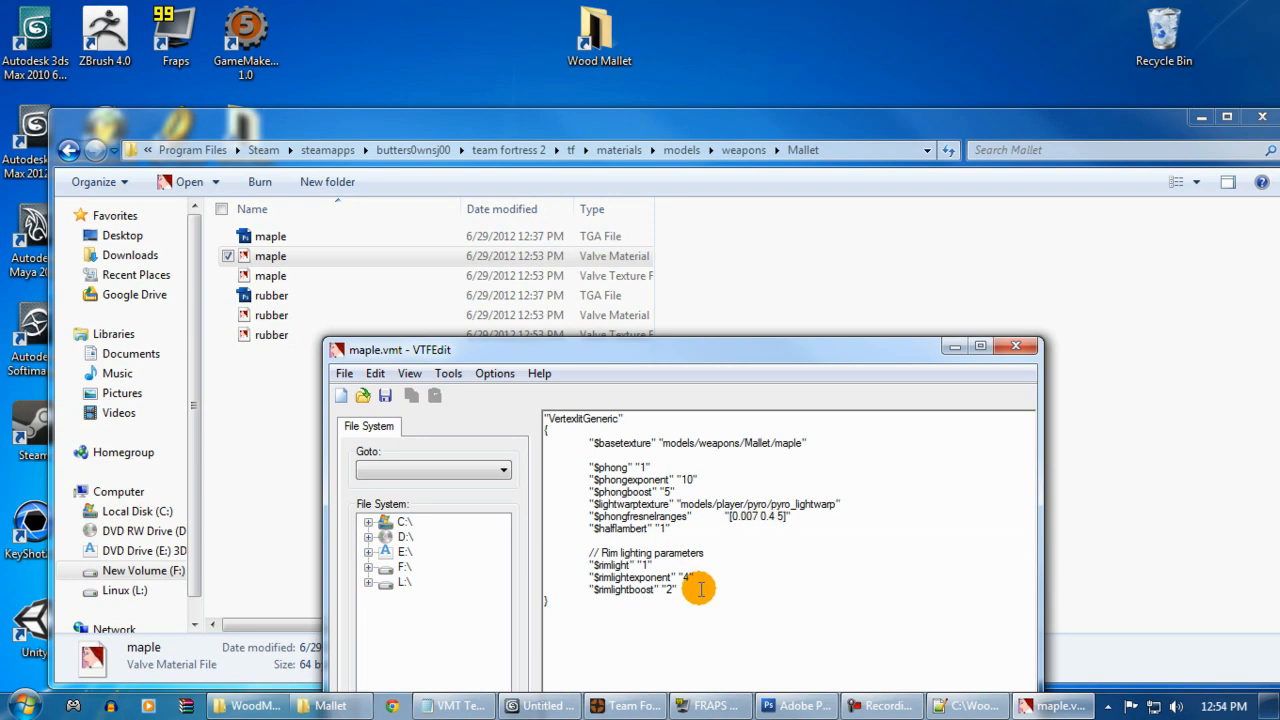
Step: Copy the full maple.vmt text, save the file and close VTFEdit
key("ctrl+a")
key("ctrl+c")
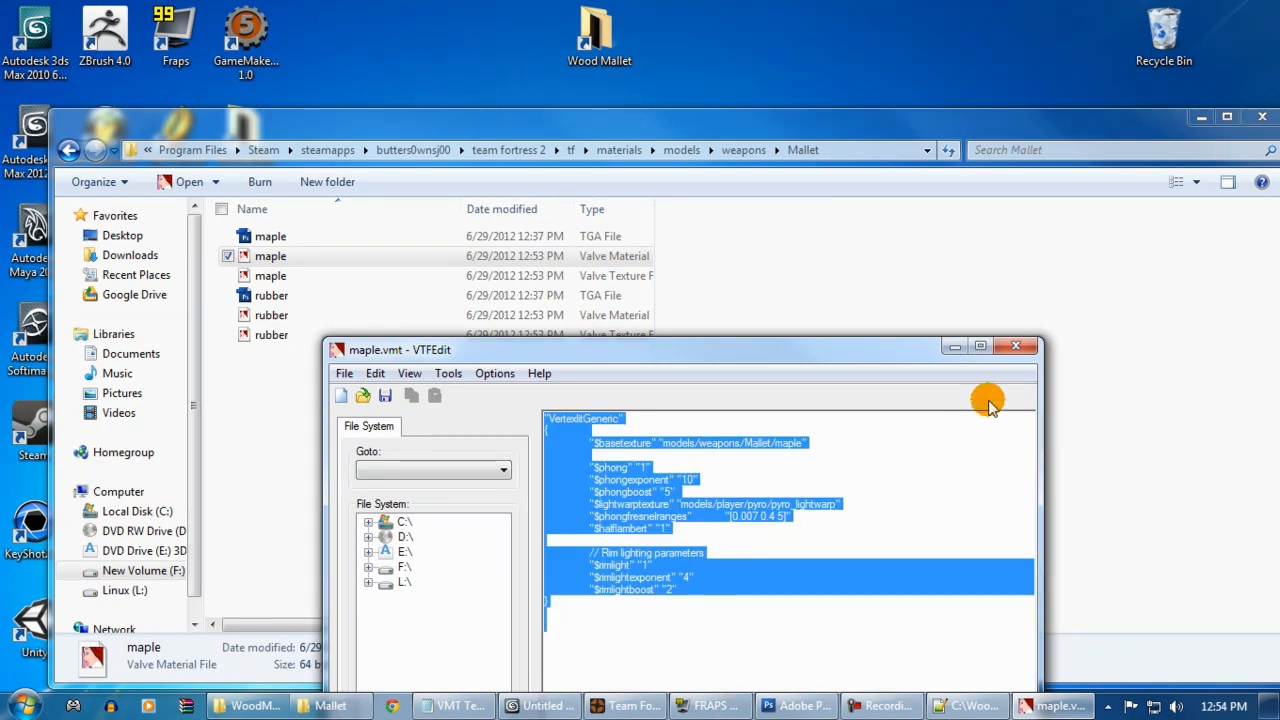
left_click(344, 373)
left_click(300, 443)
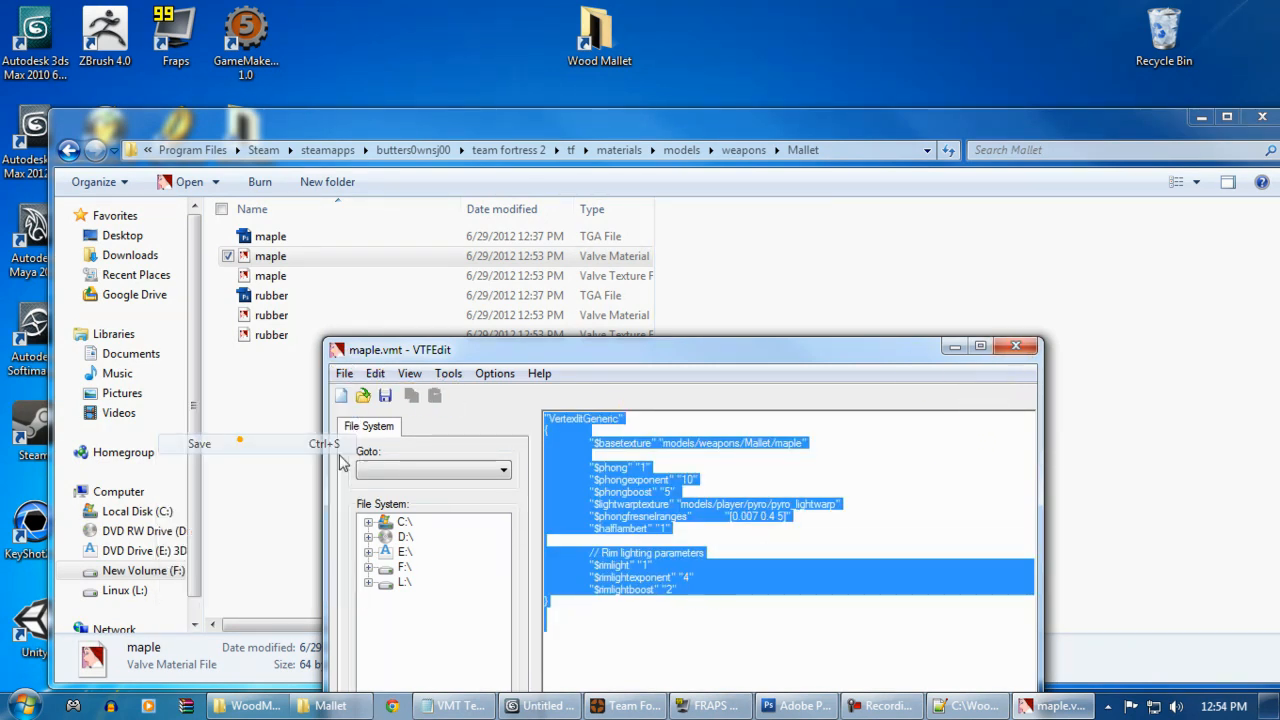
left_click(1015, 347)
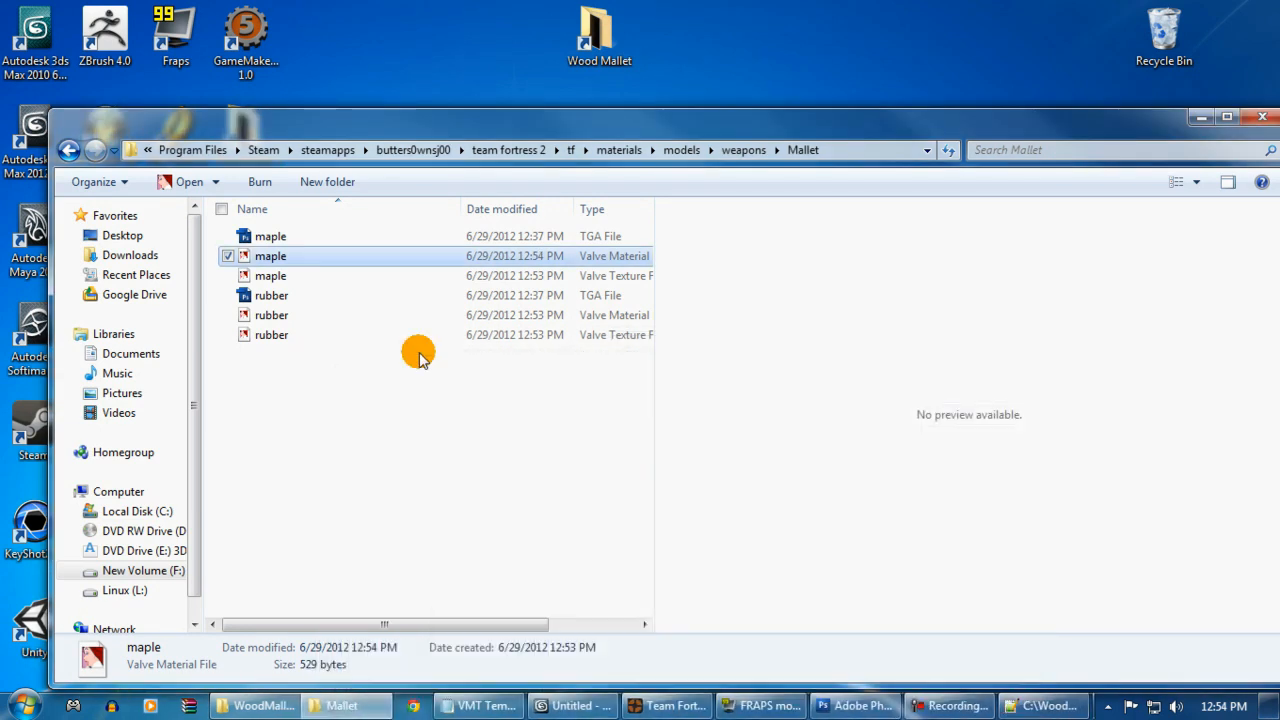
Step: Replace the rubber Valve Material file's contents with the copied text and set its $basetexture to models/weapons/Mallet/rubber
double_click(283, 320)
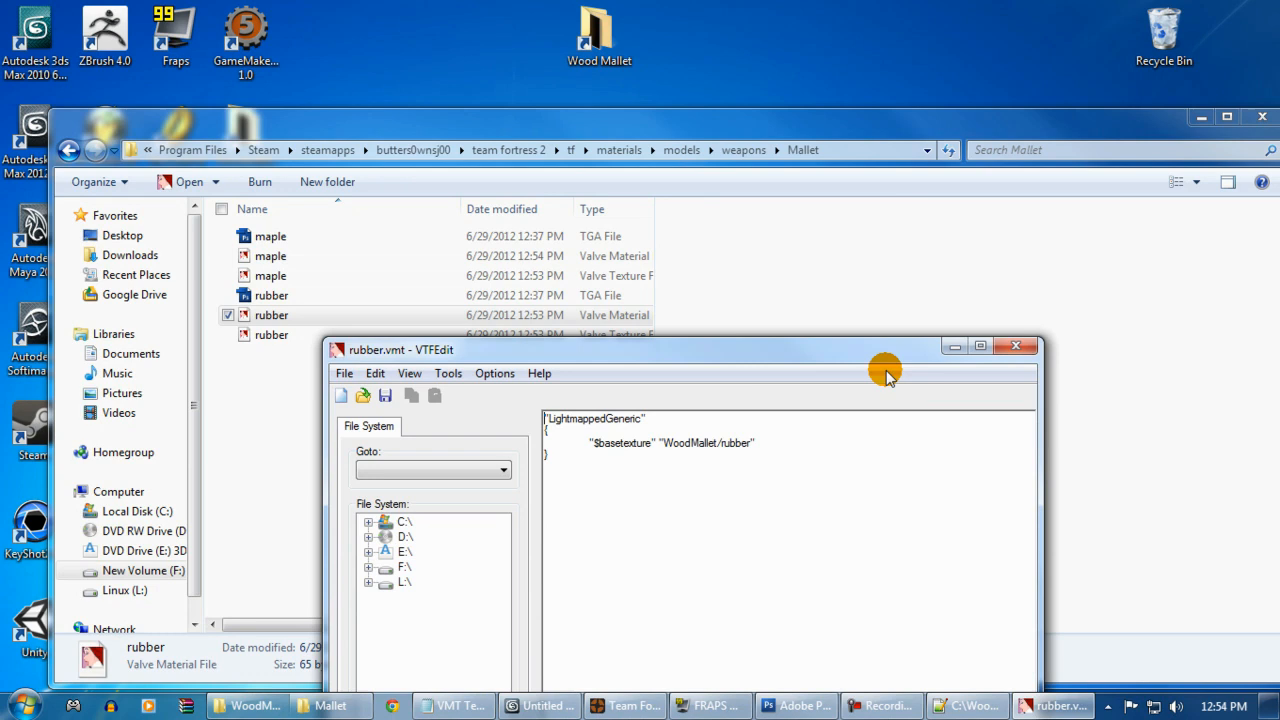
key("ctrl+a")
key("ctrl+v")
left_click(803, 441)
left_click_drag(790, 443, 775, 443)
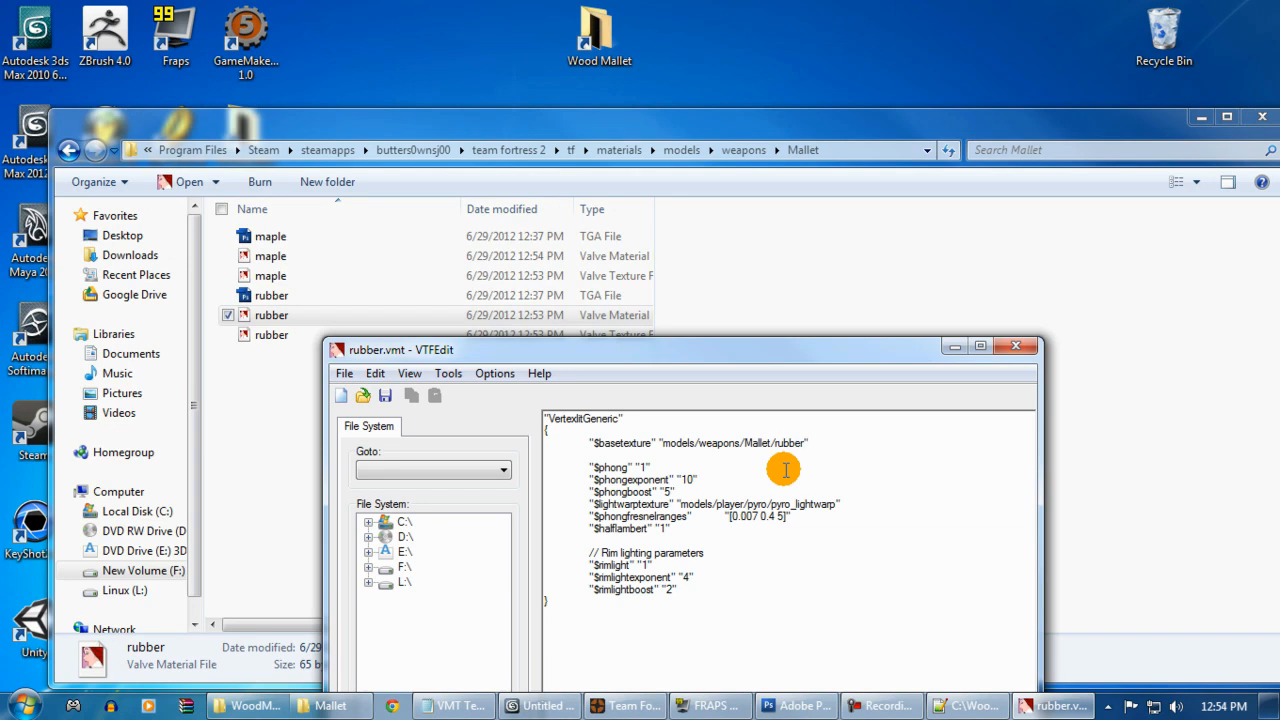
Step: Save rubber.vmt, close VTFEdit and minimise the Mallet folder window
key("ctrl+s")
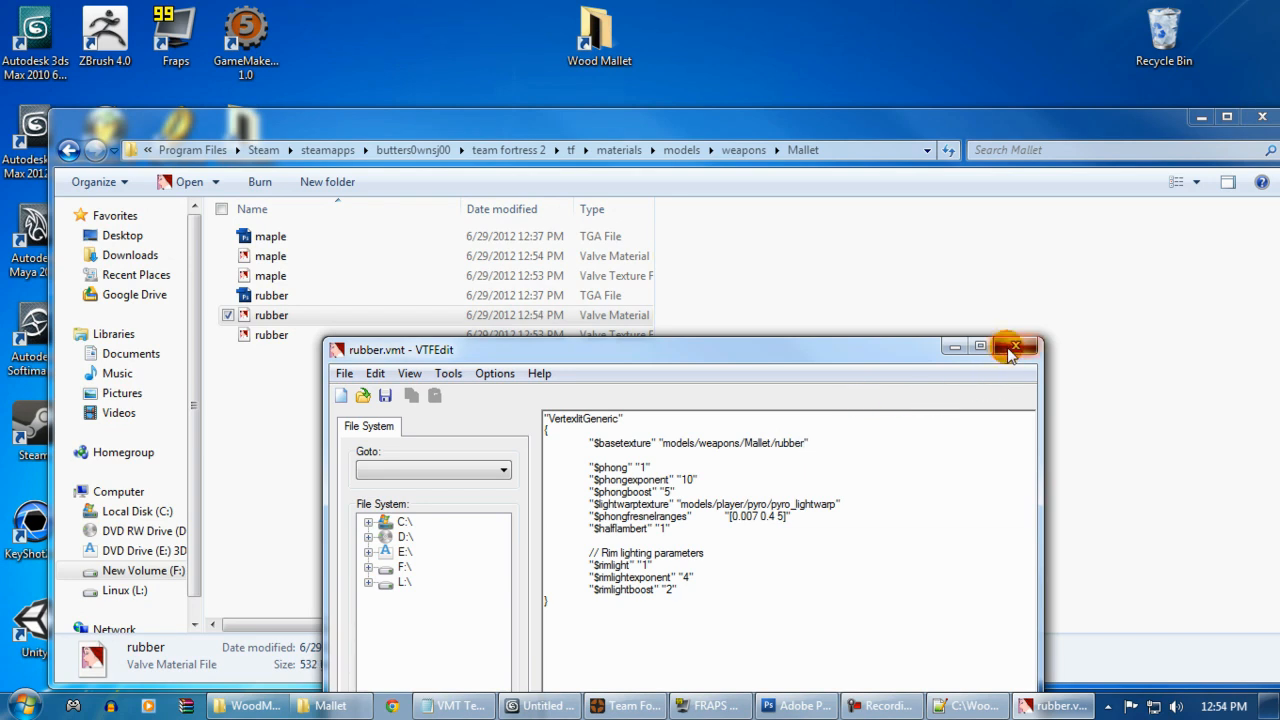
left_click(1014, 348)
left_click(486, 429)
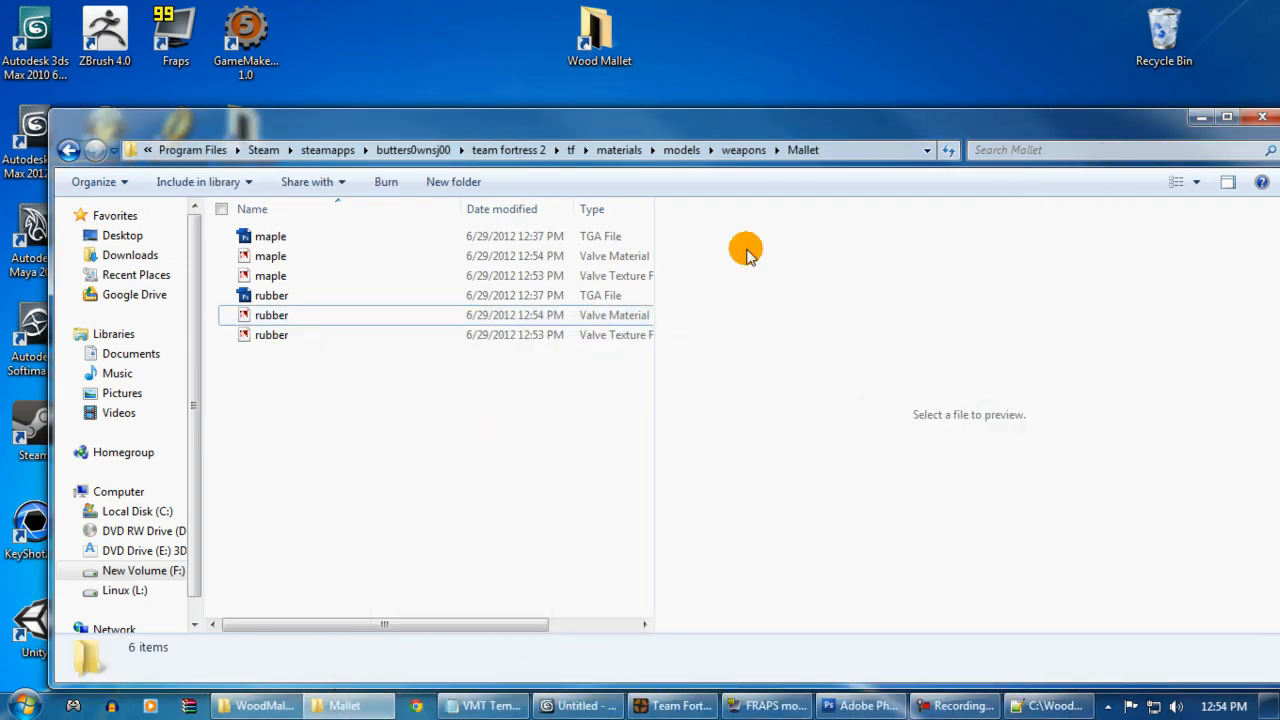
left_click(1199, 117)
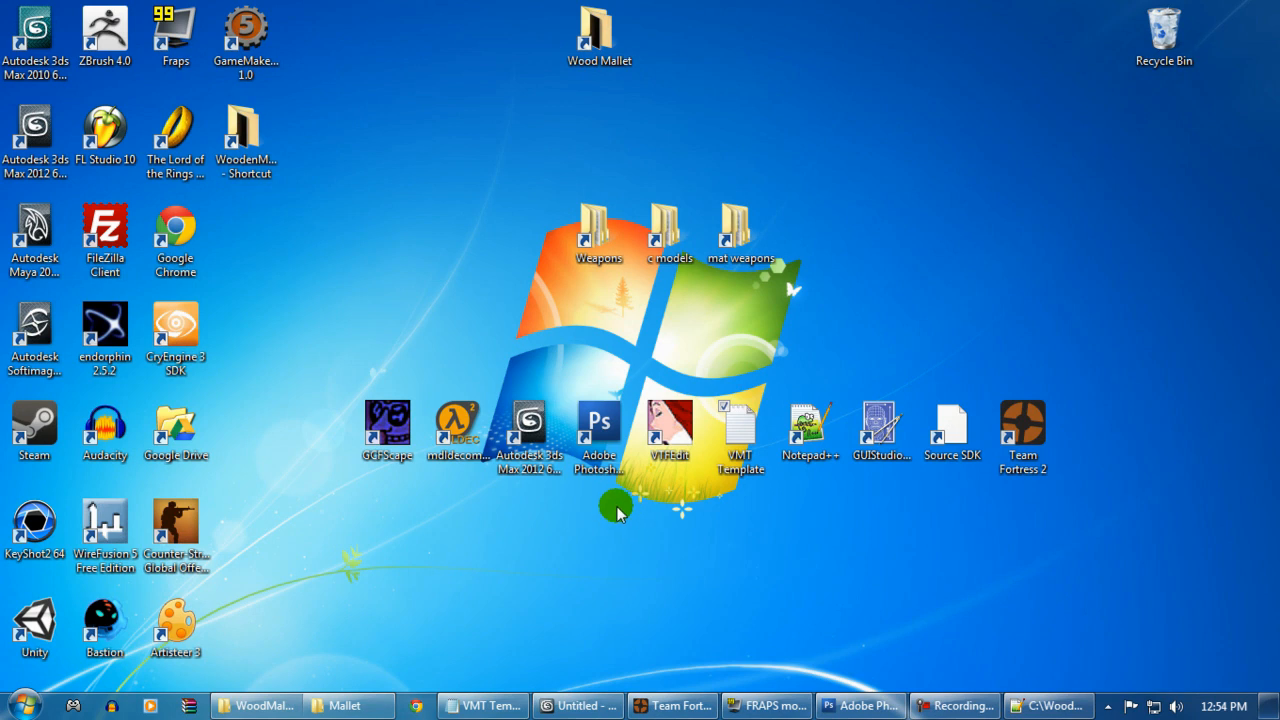
Step: Run GUIStudioMDL and set the SDK version to Orange Box with Team Fortress 2 as the target mod
double_click(856, 447)
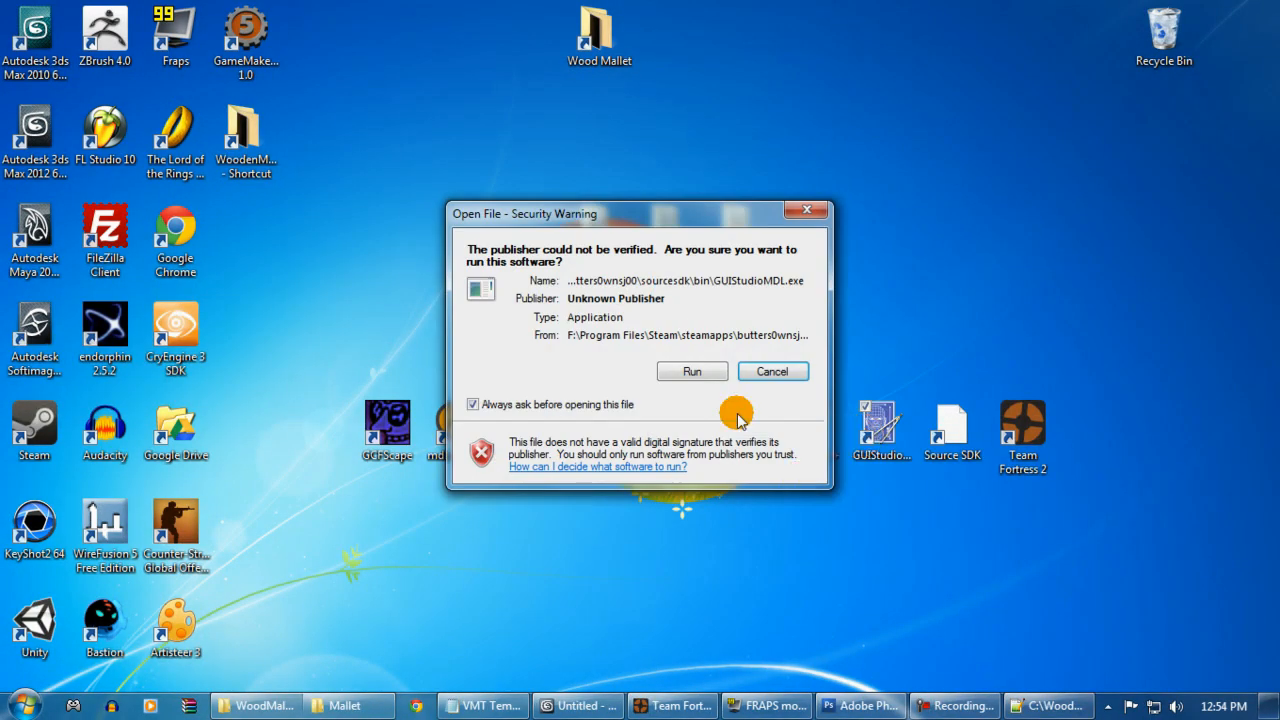
left_click(692, 370)
left_click(812, 416)
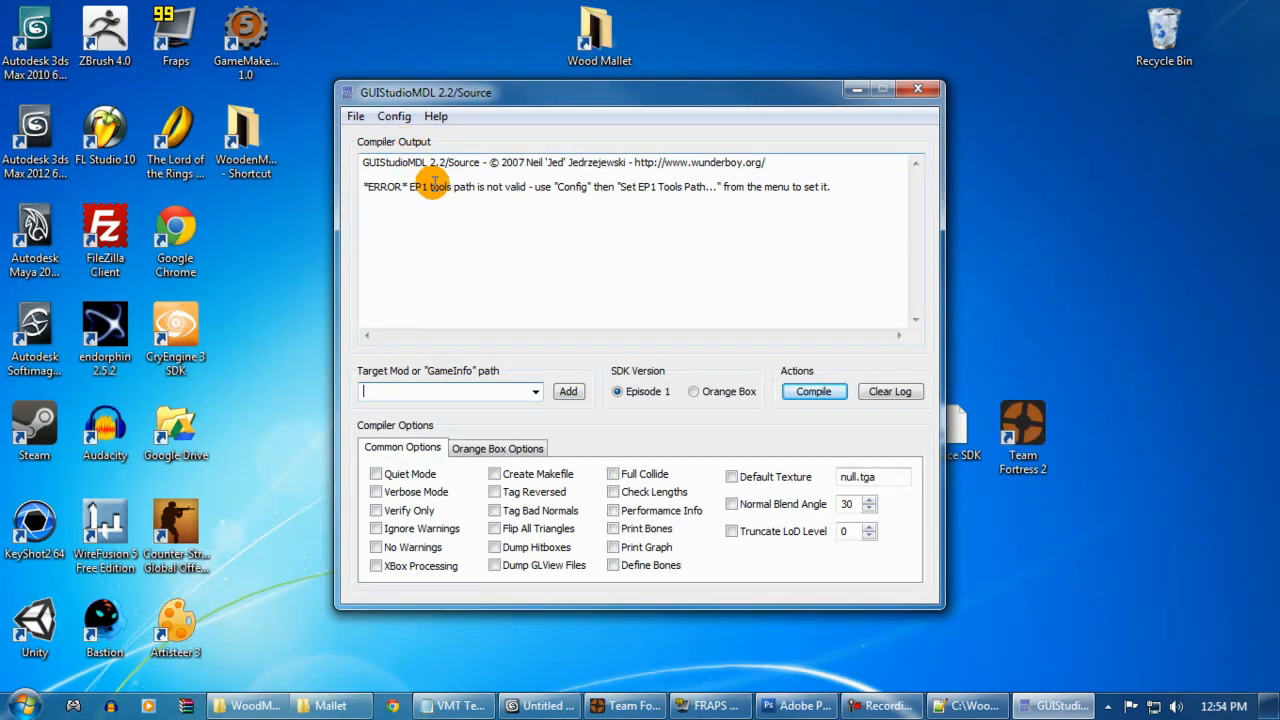
left_click_drag(389, 187, 584, 187)
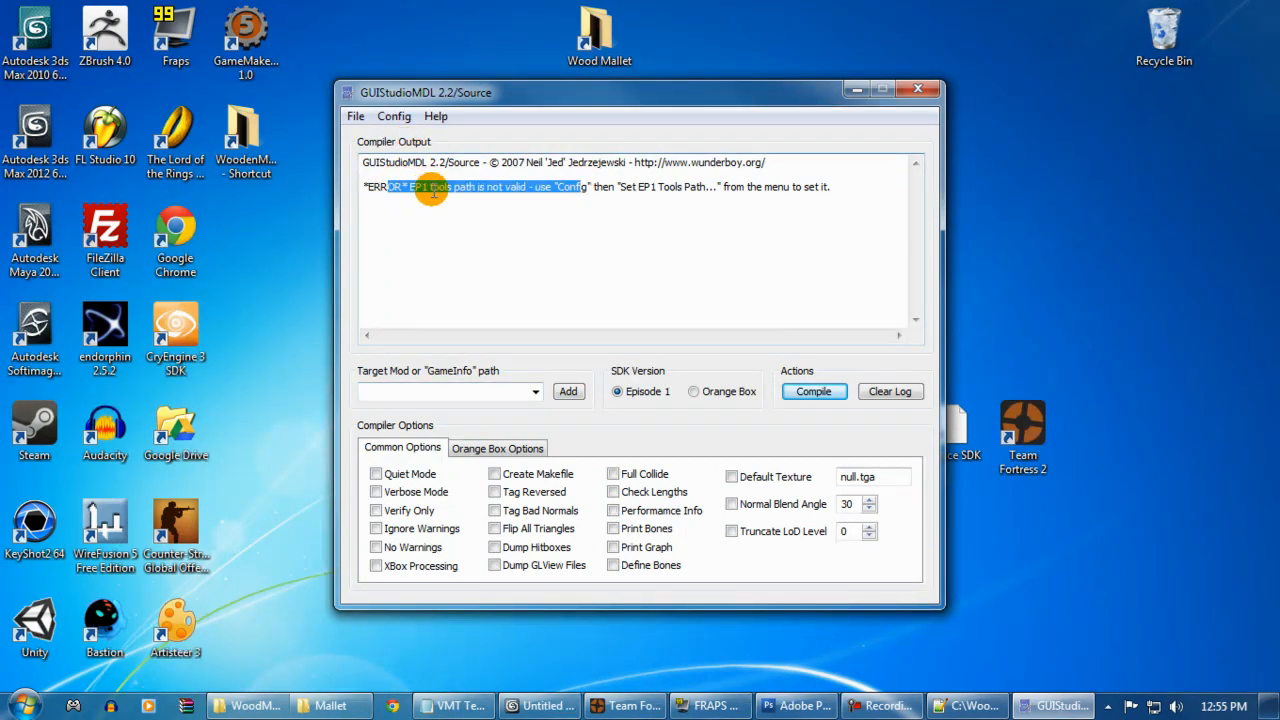
left_click(705, 392)
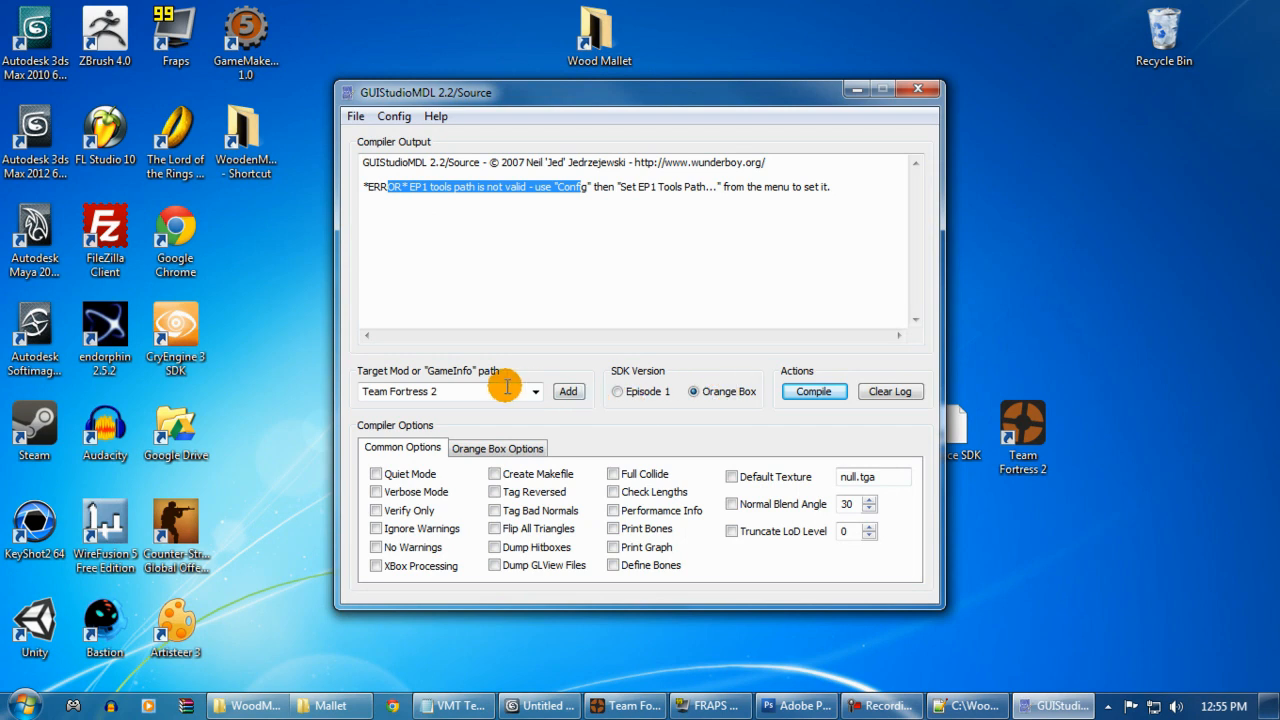
Step: Load mdldecompiler.qc from the WoodMallet export folder into the compiler
left_click(355, 116)
left_click(335, 138)
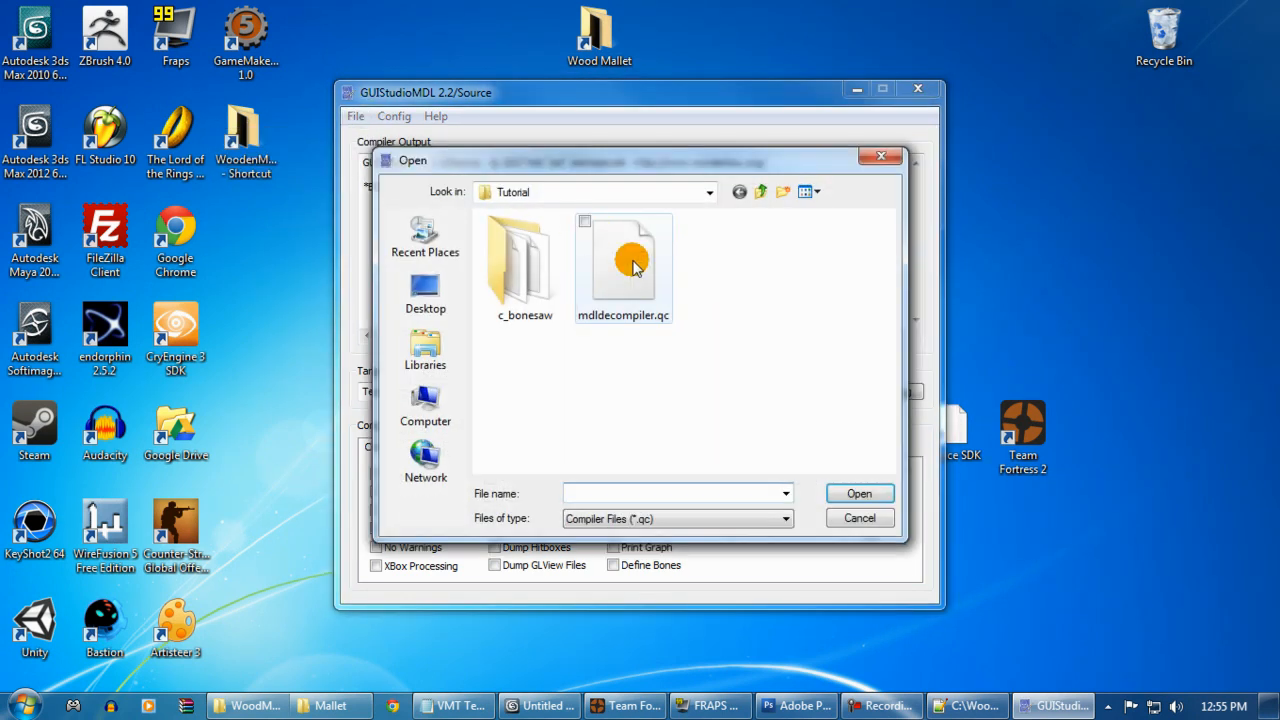
left_click(760, 191)
left_click(673, 192)
left_click(545, 303)
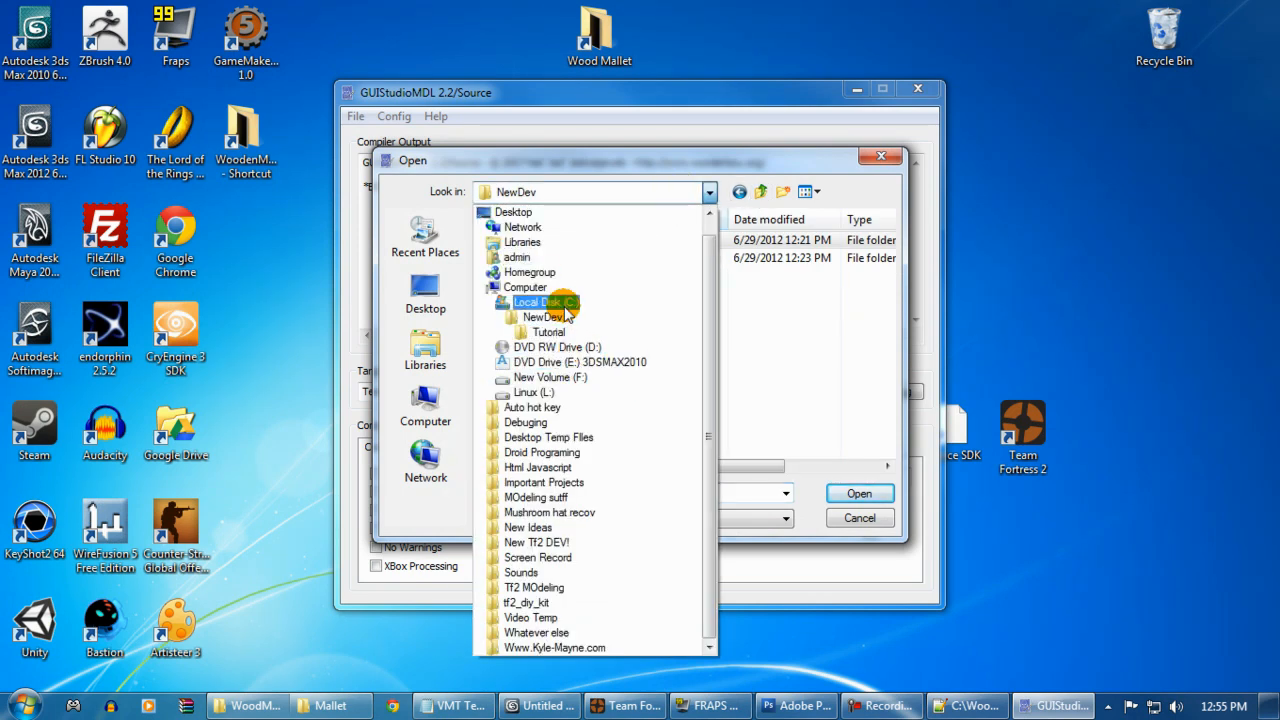
scroll(575, 400, "down", 3)
double_click(557, 440)
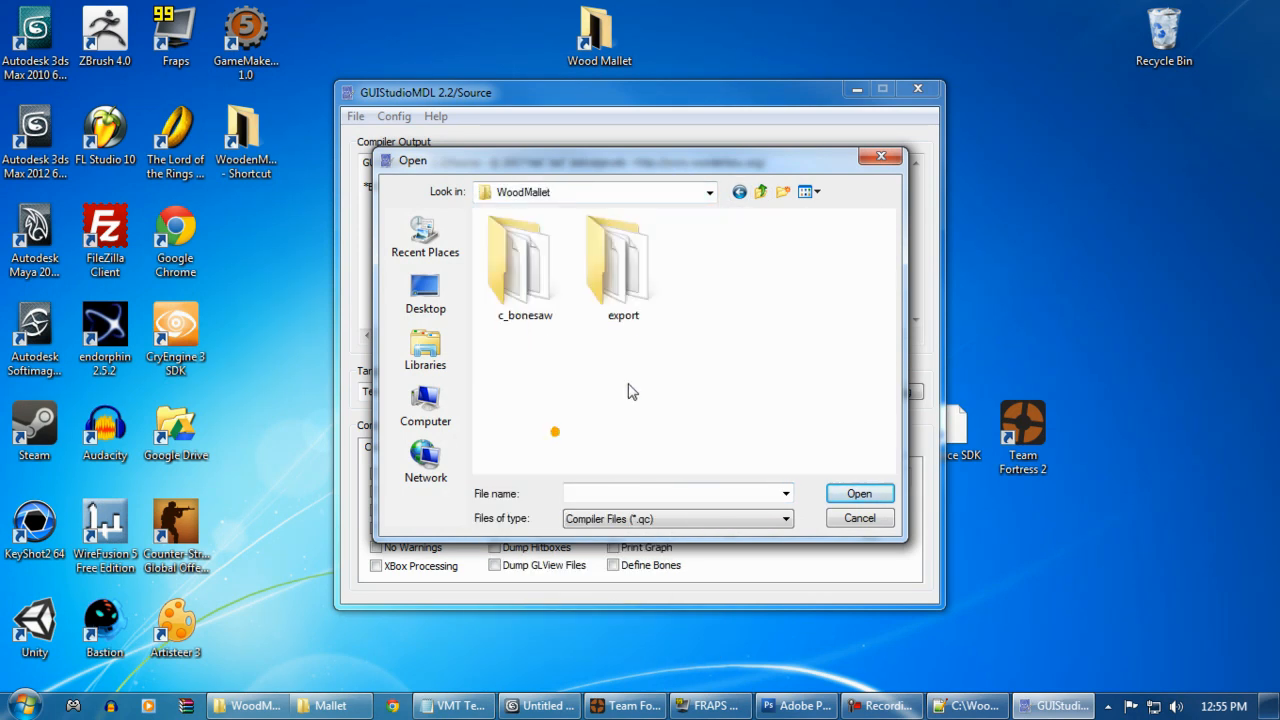
double_click(630, 270)
double_click(557, 258)
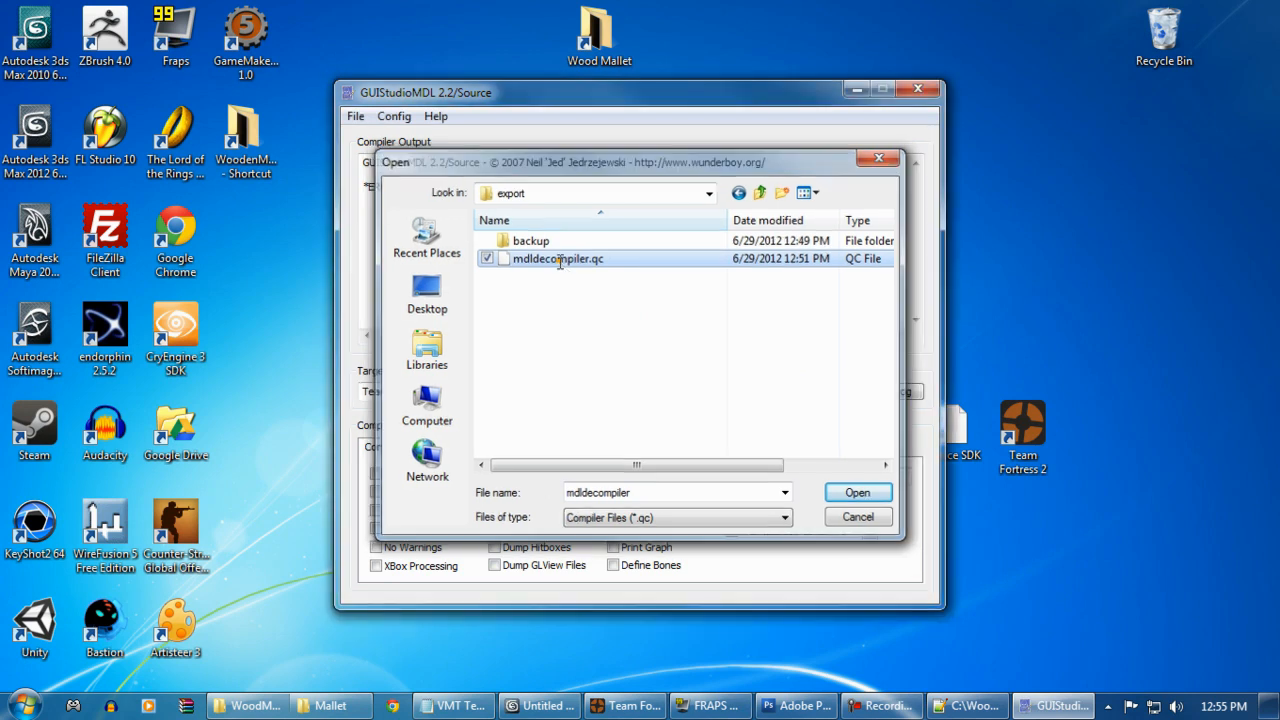
Step: Compile the loaded QC script and minimise GUIStudioMDL
left_click(813, 391)
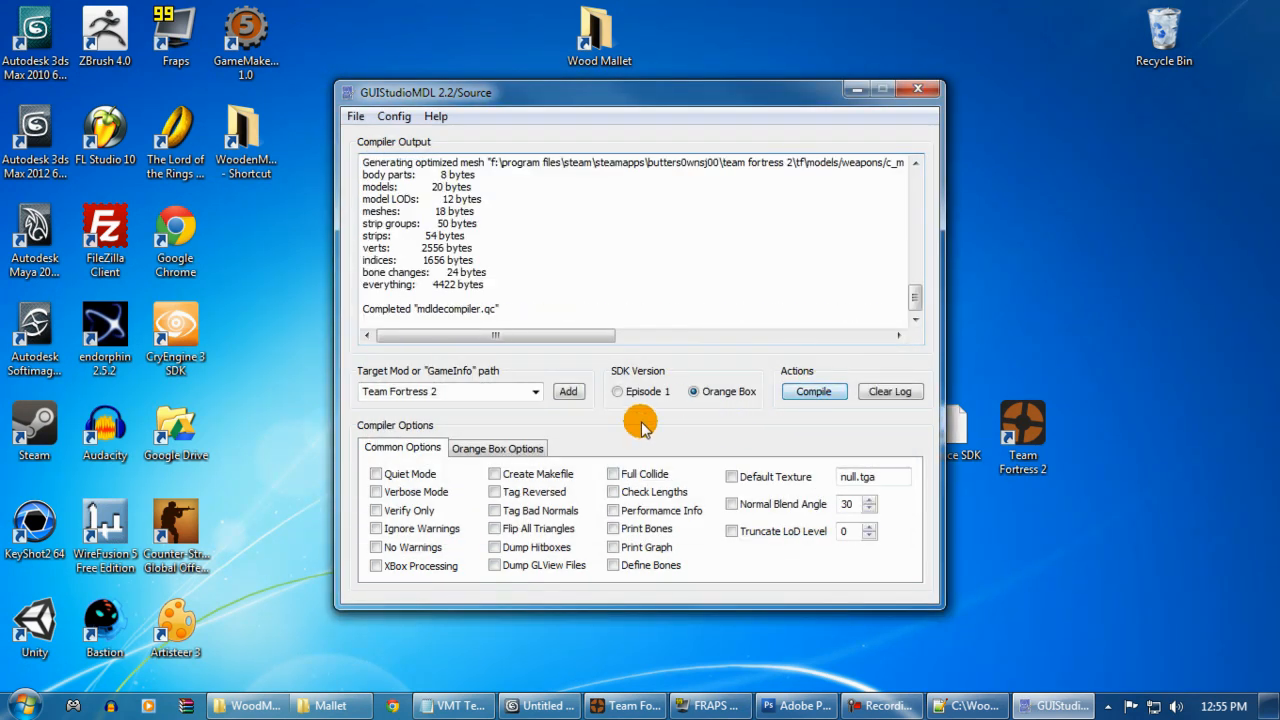
left_click(853, 91)
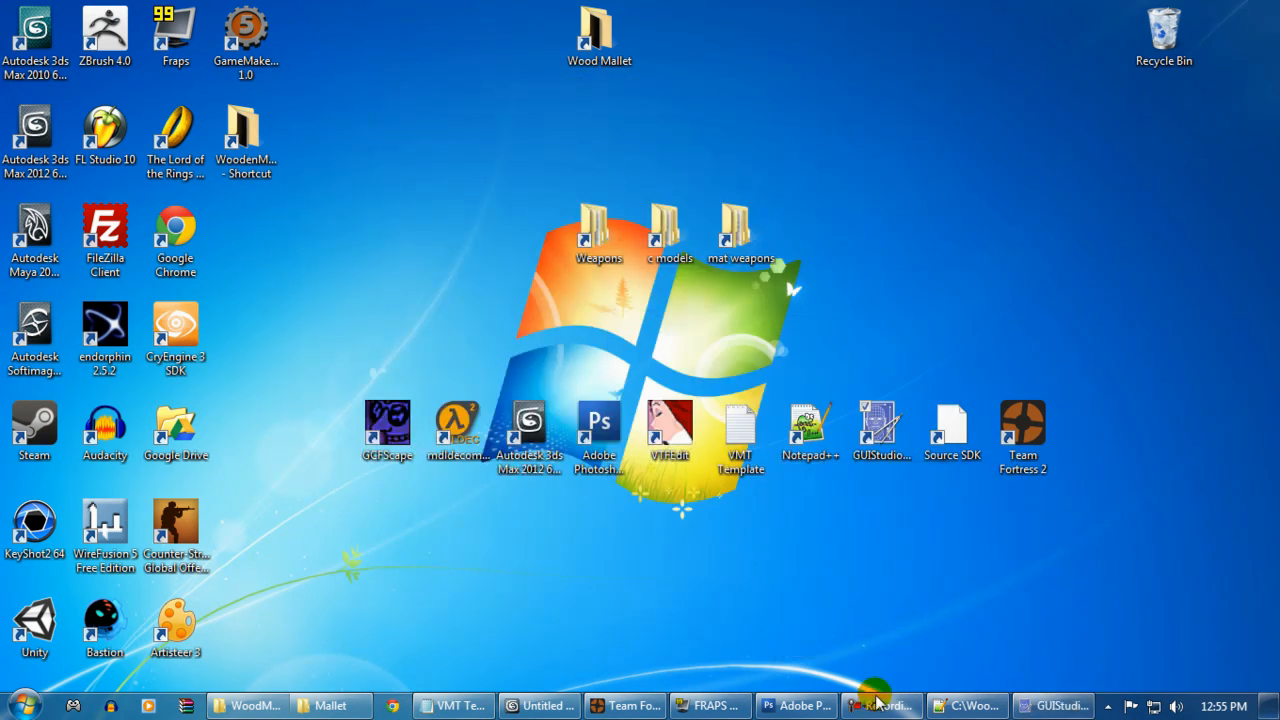
left_click(872, 693)
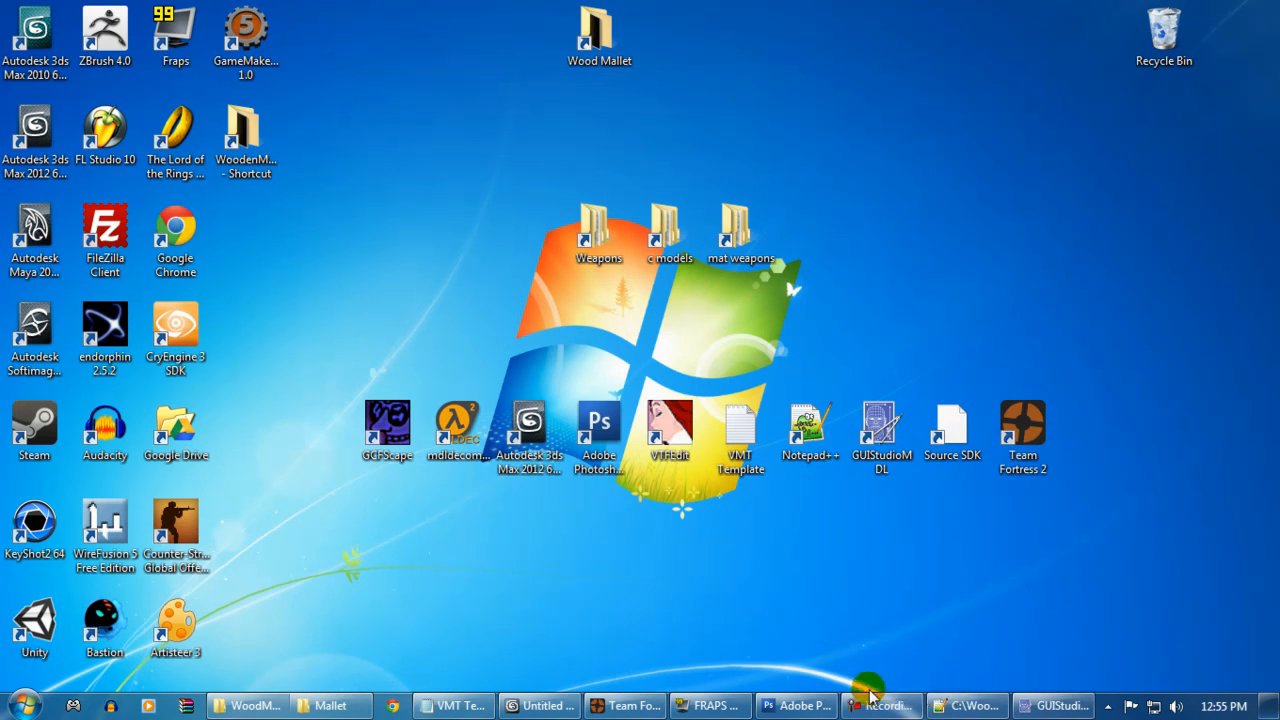
Step: Launch Source SDK through Steam and open its Model Viewer for Team Fortress 2
left_click(1108, 706)
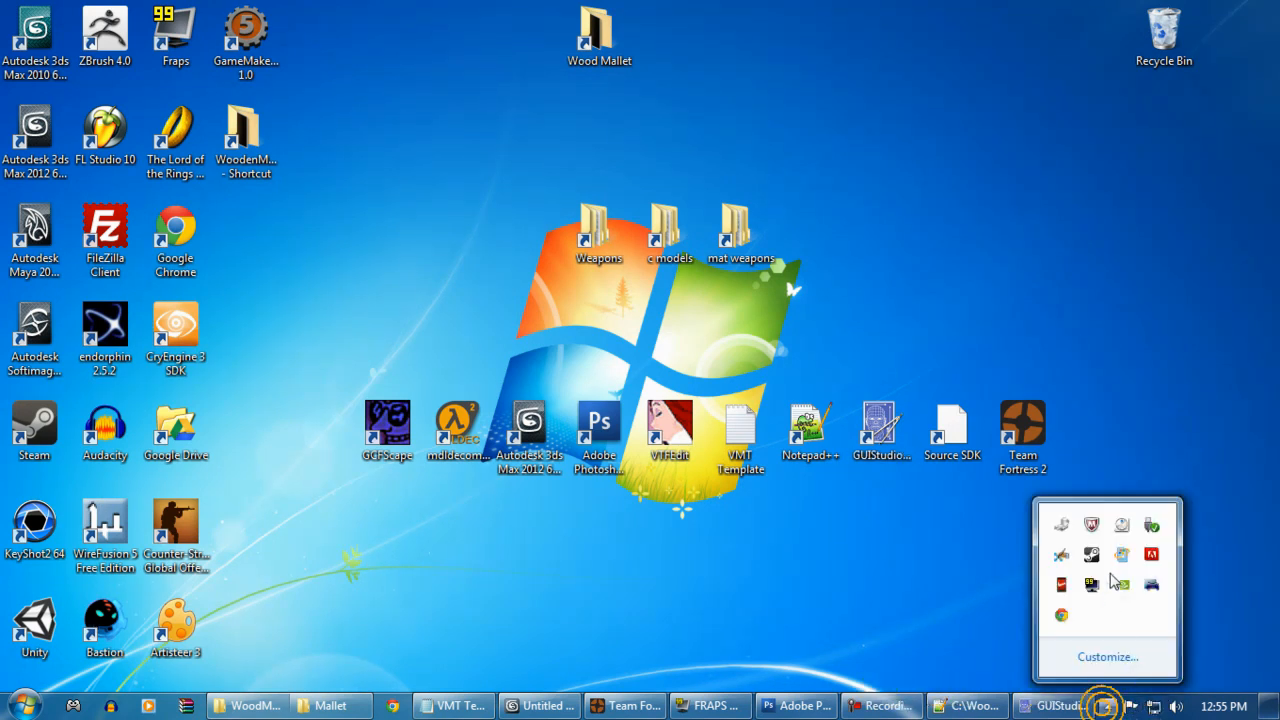
right_click(1091, 558)
left_click(903, 289)
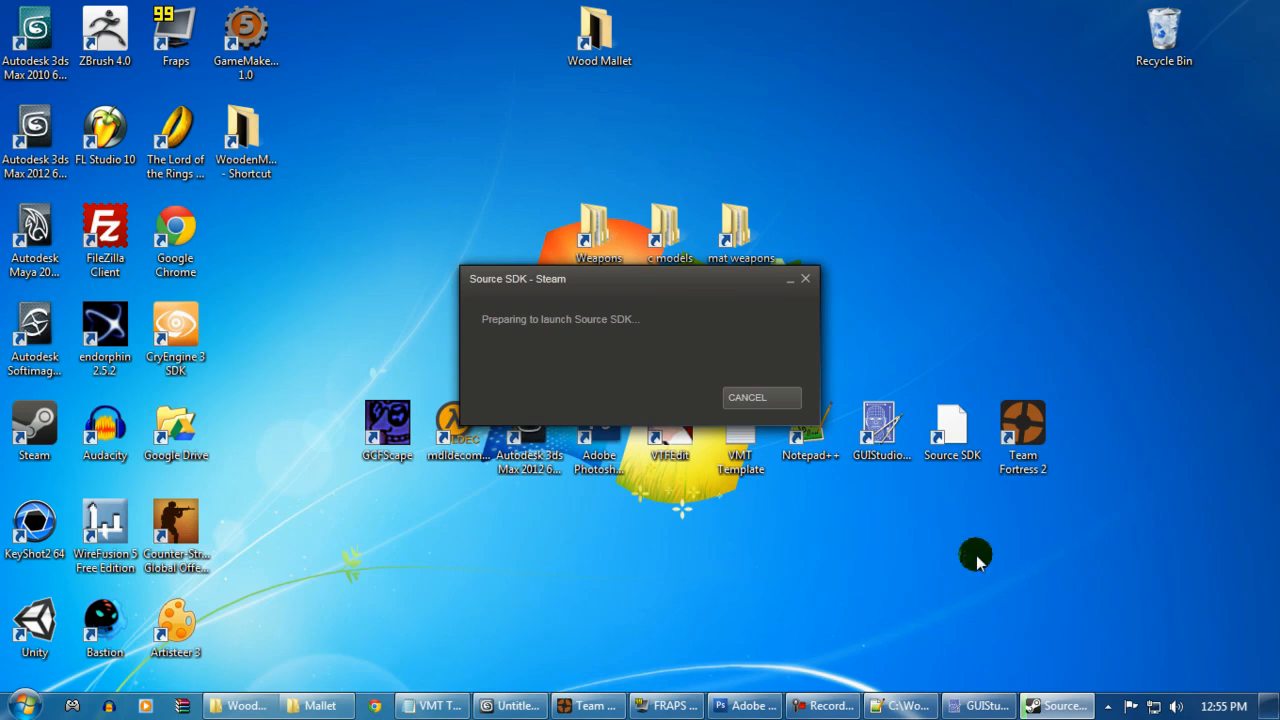
left_click(1024, 440)
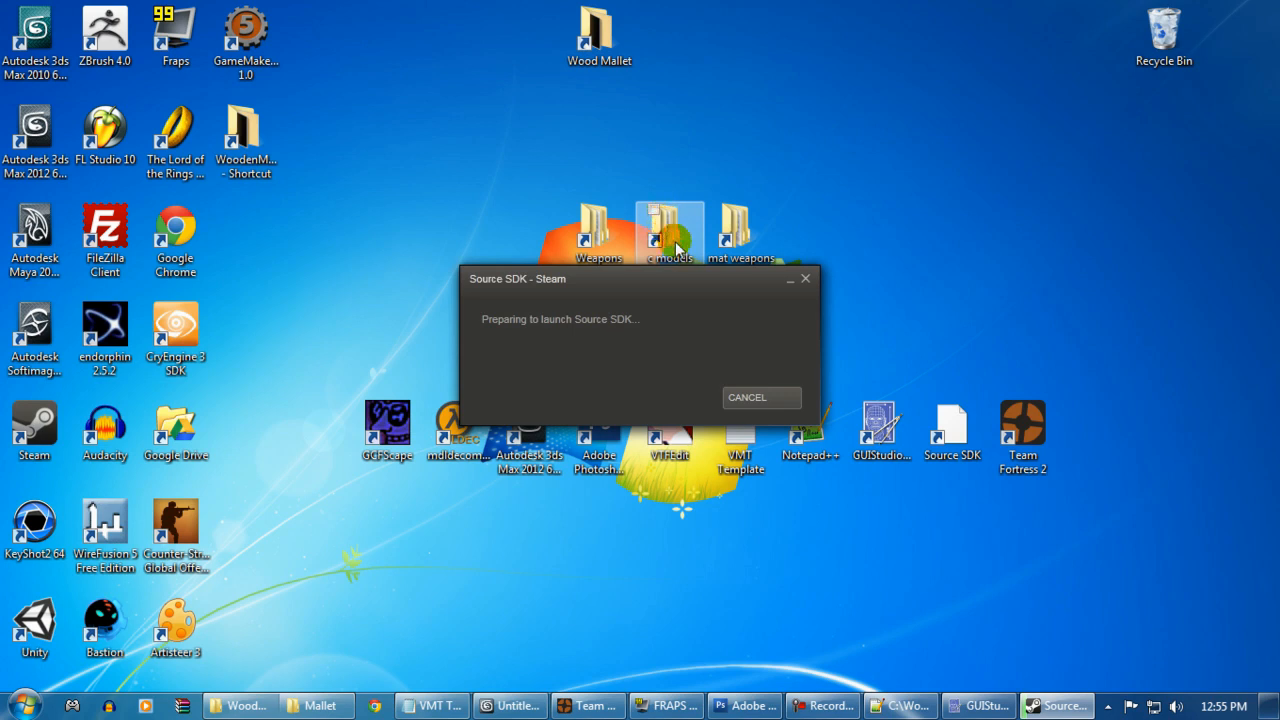
mouse_move(528, 707)
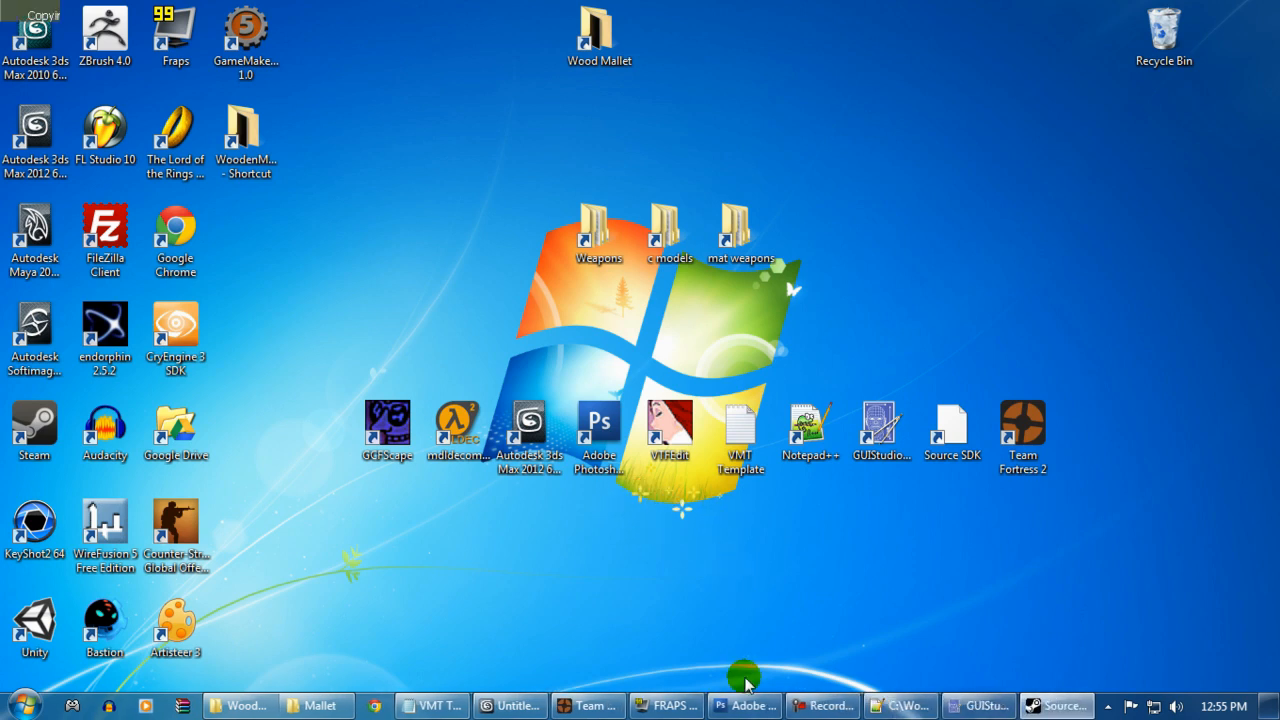
left_click(1060, 706)
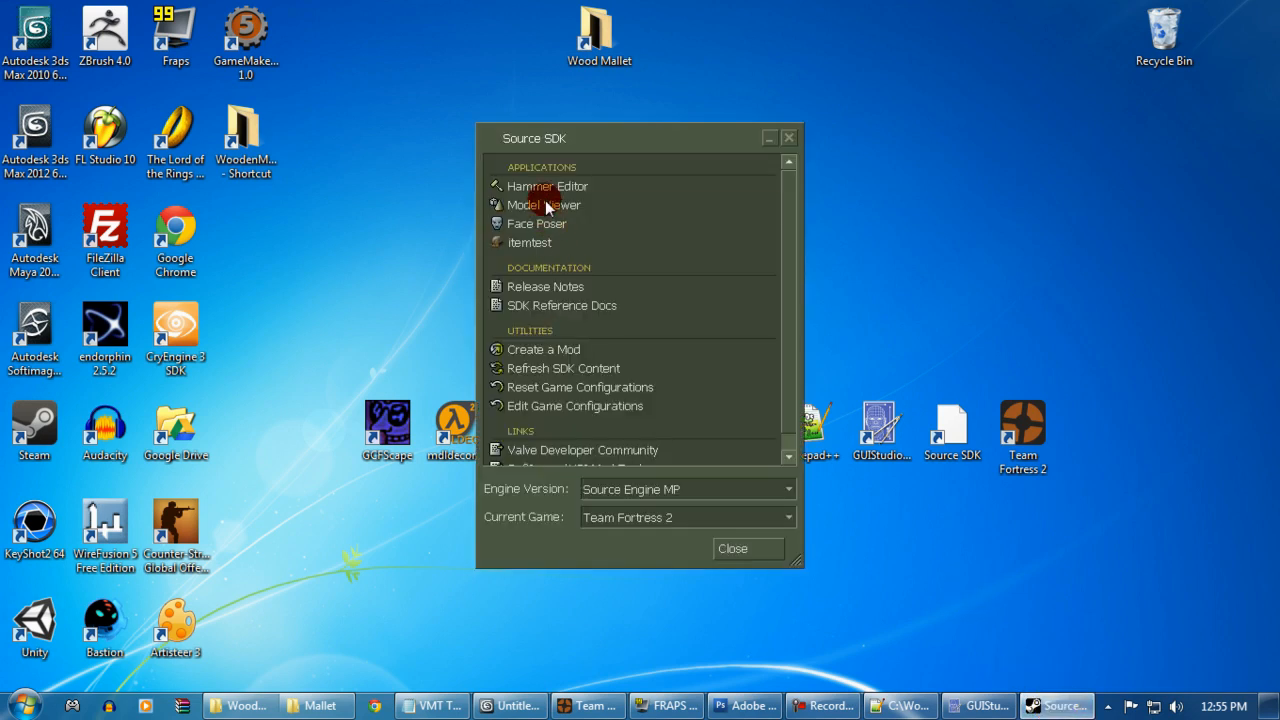
left_click(545, 203)
left_click(653, 263)
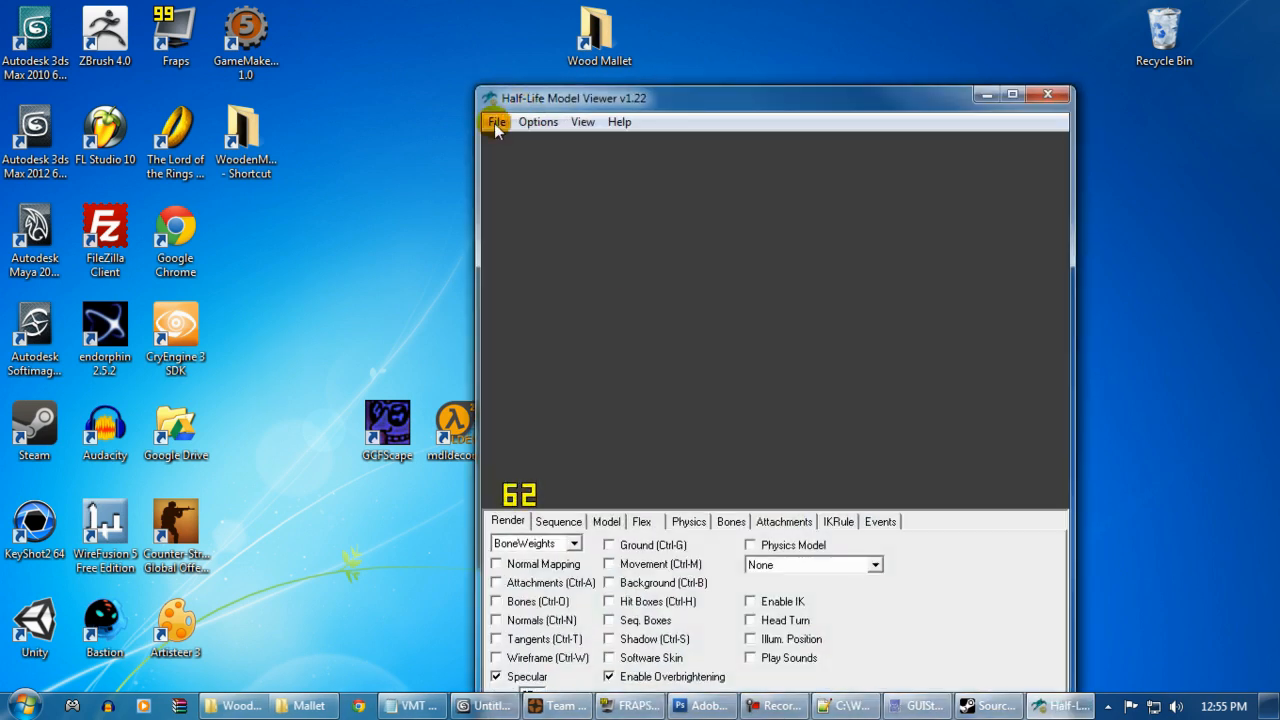
Step: Open the model loading dialog and browse to the models\weapons\c_models folder
left_click(494, 122)
left_click(448, 173)
left_click(574, 211)
left_click(494, 122)
left_click(466, 147)
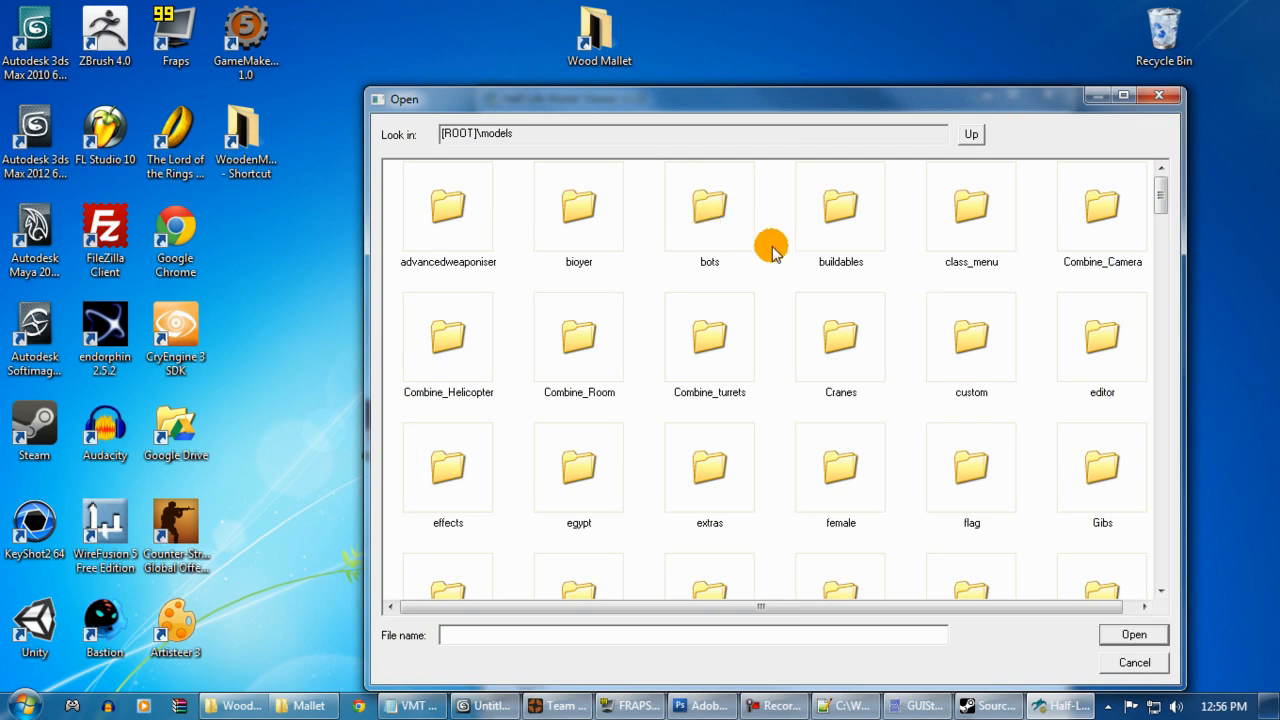
left_click(828, 246)
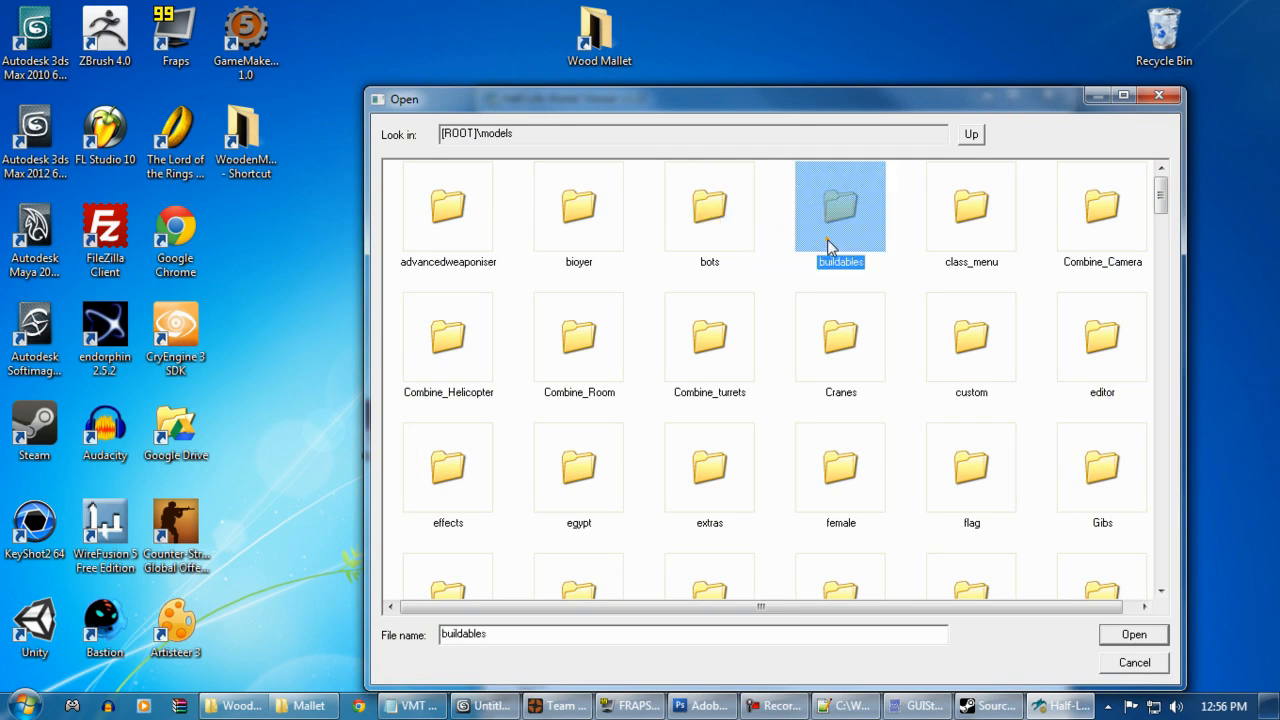
key("m")
scroll(733, 356, "up", 5)
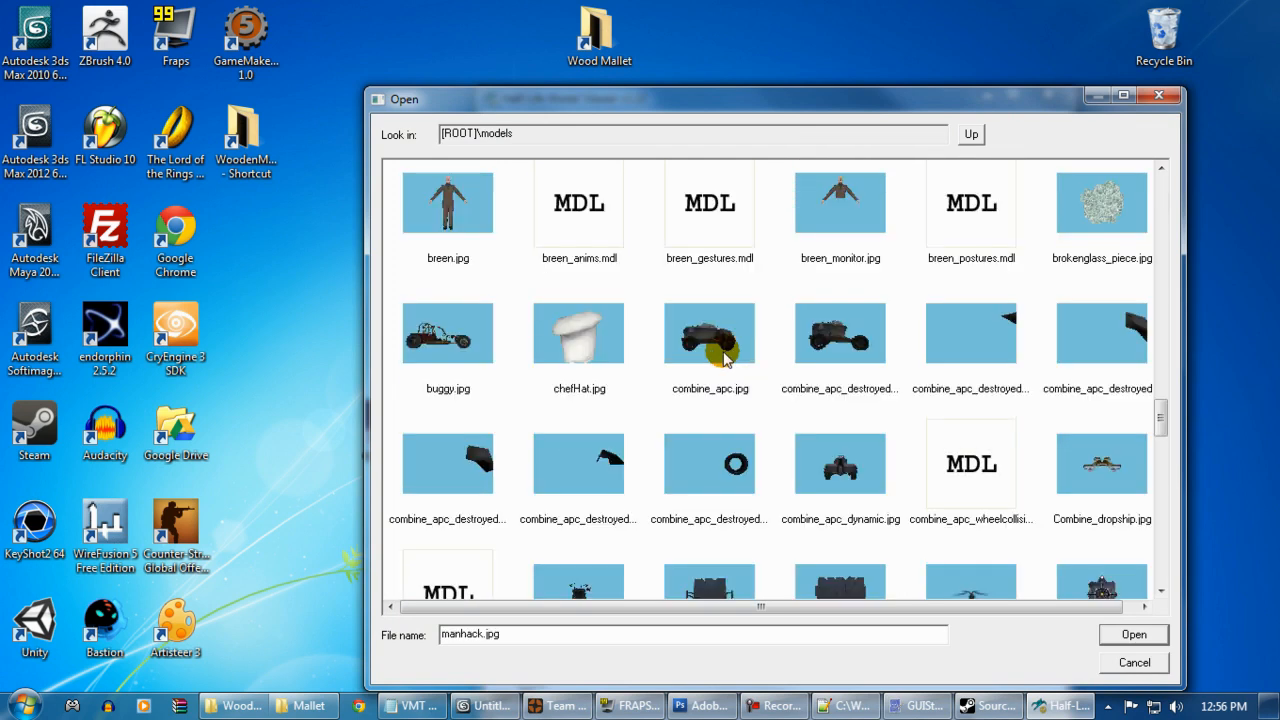
scroll(725, 358, "up", 5)
key("w")
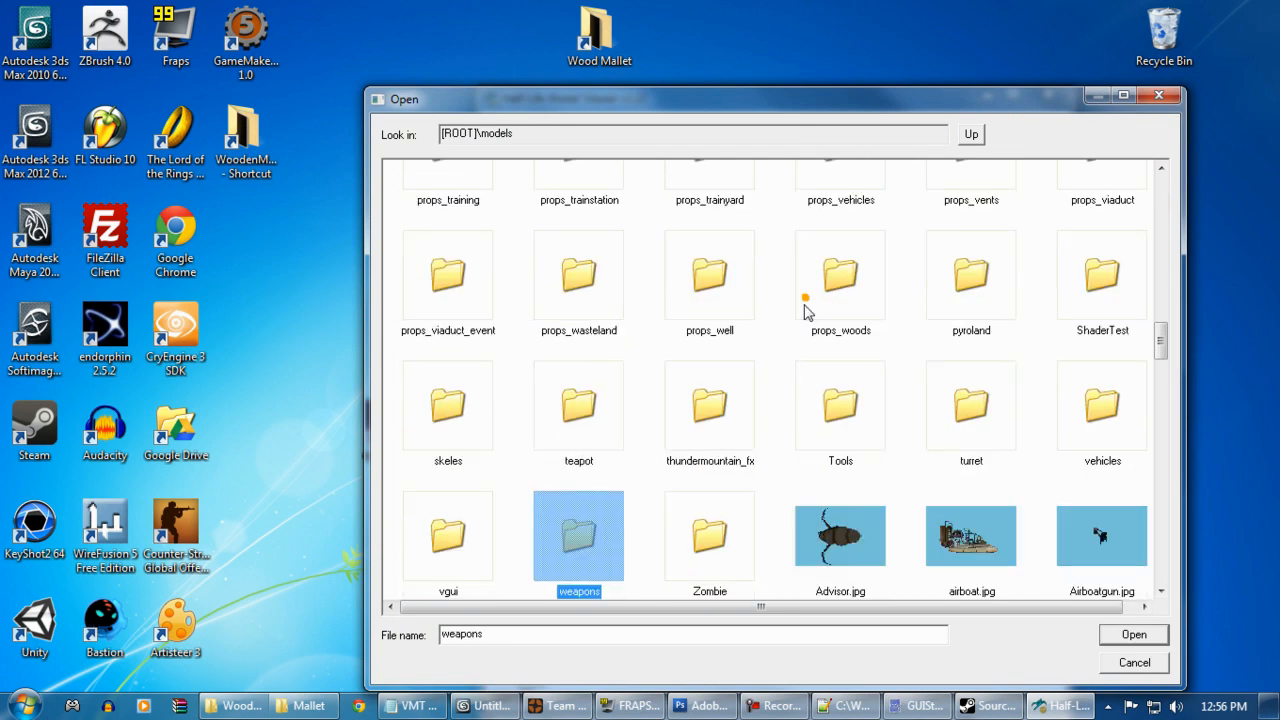
double_click(603, 540)
scroll(480, 230, "up", 10)
double_click(463, 200)
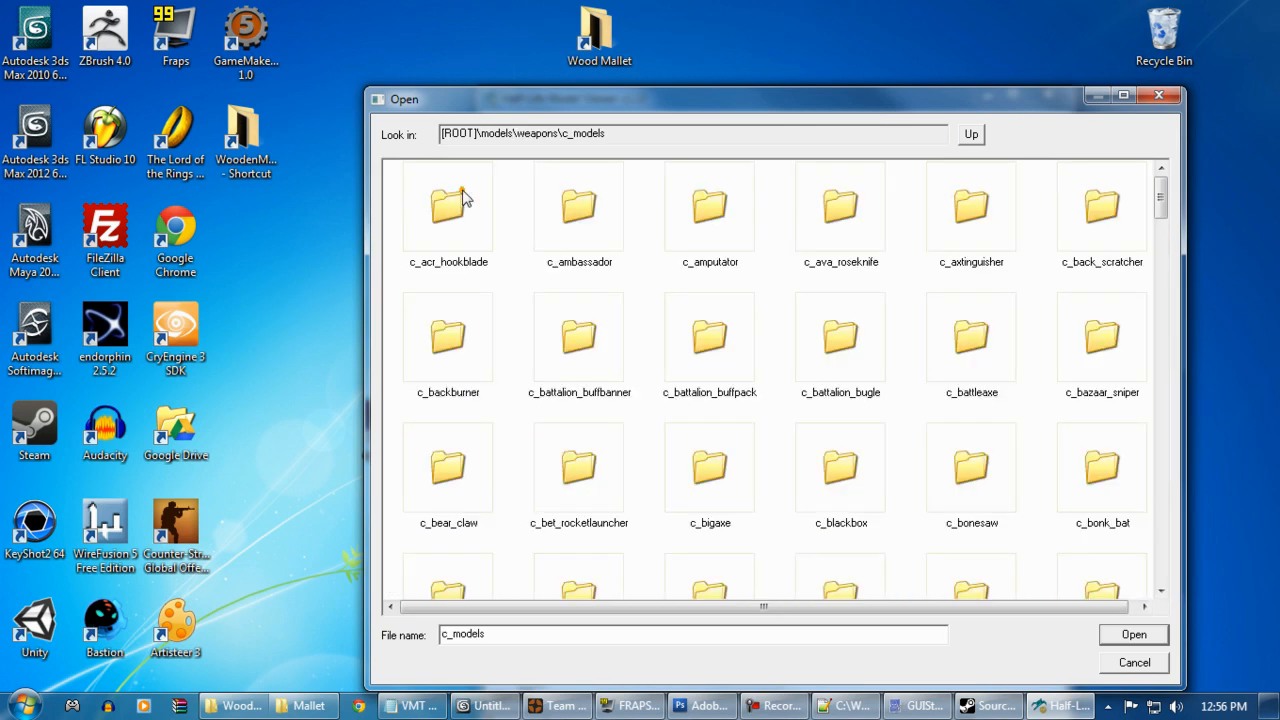
Step: Load the compiled mallet.mdl from the mallet folder and inspect the model
left_click(722, 330)
key("m")
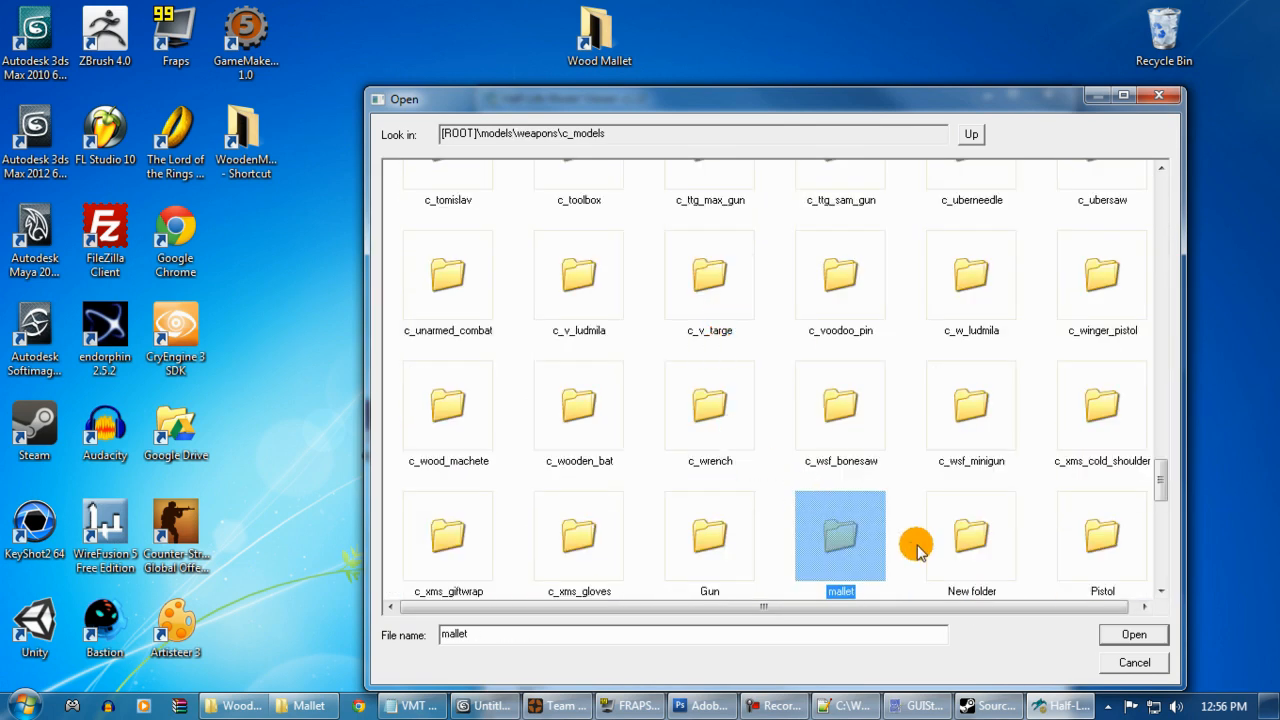
double_click(860, 541)
double_click(476, 233)
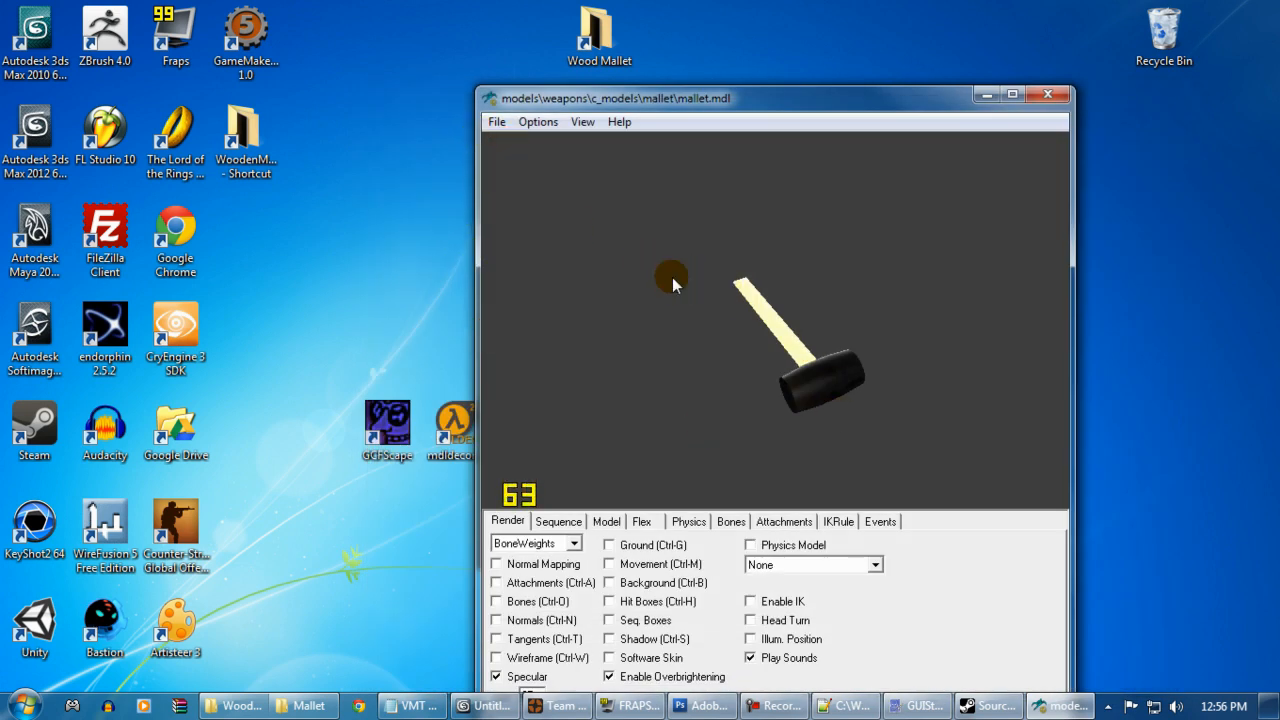
left_click_drag(843, 410, 659, 408)
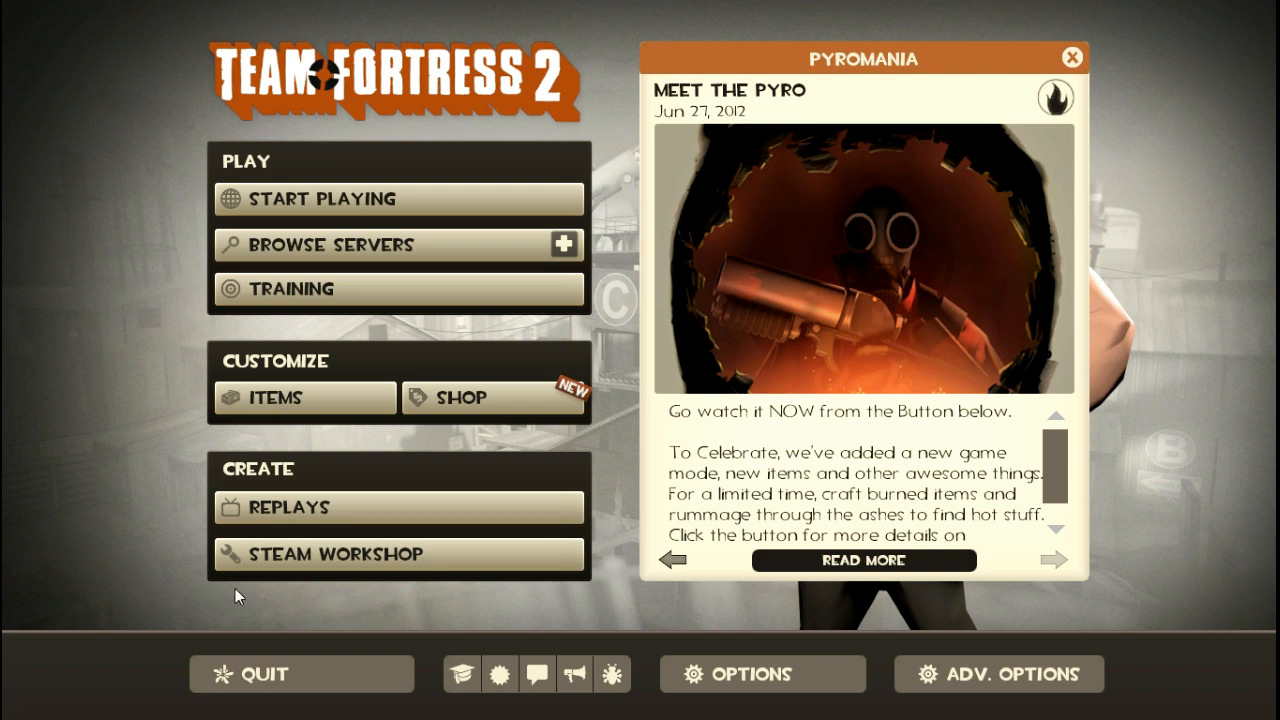
Step: Switch to Team Fortress 2, start a workshop test session and join a team as the Medic
left_click(411, 554)
key("Escape")
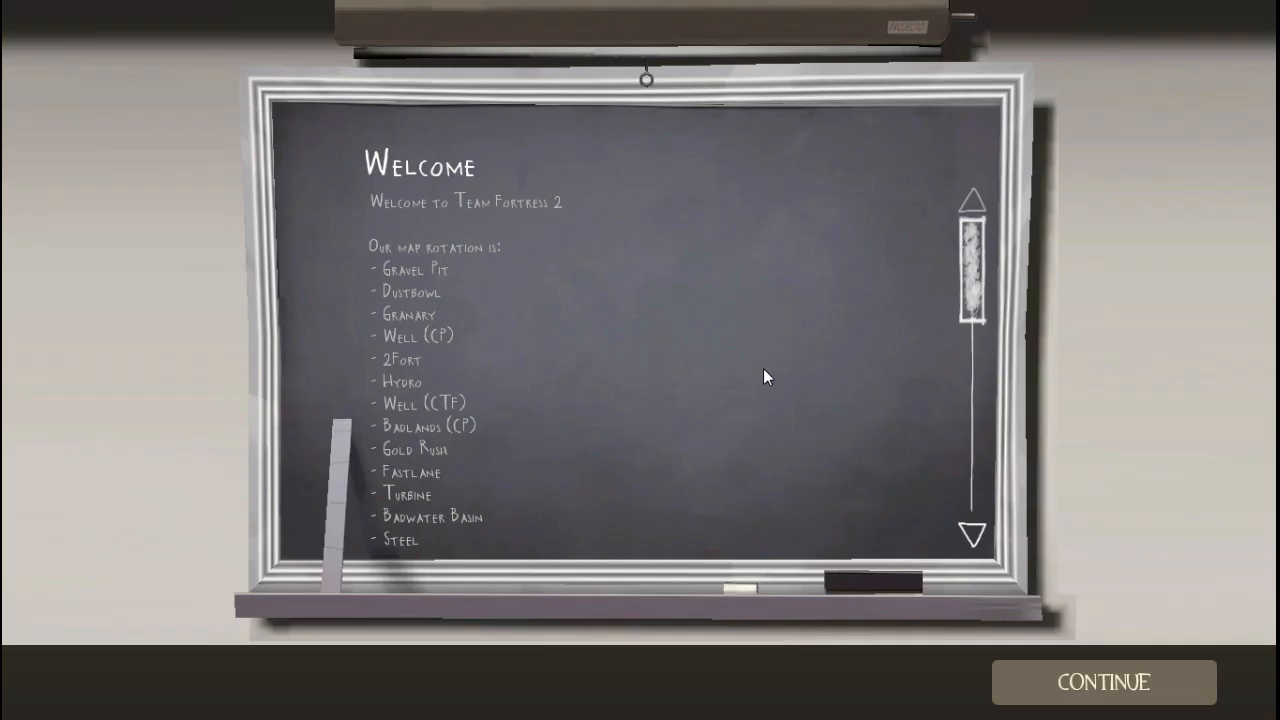
key("Return")
key("Return")
left_click(636, 368)
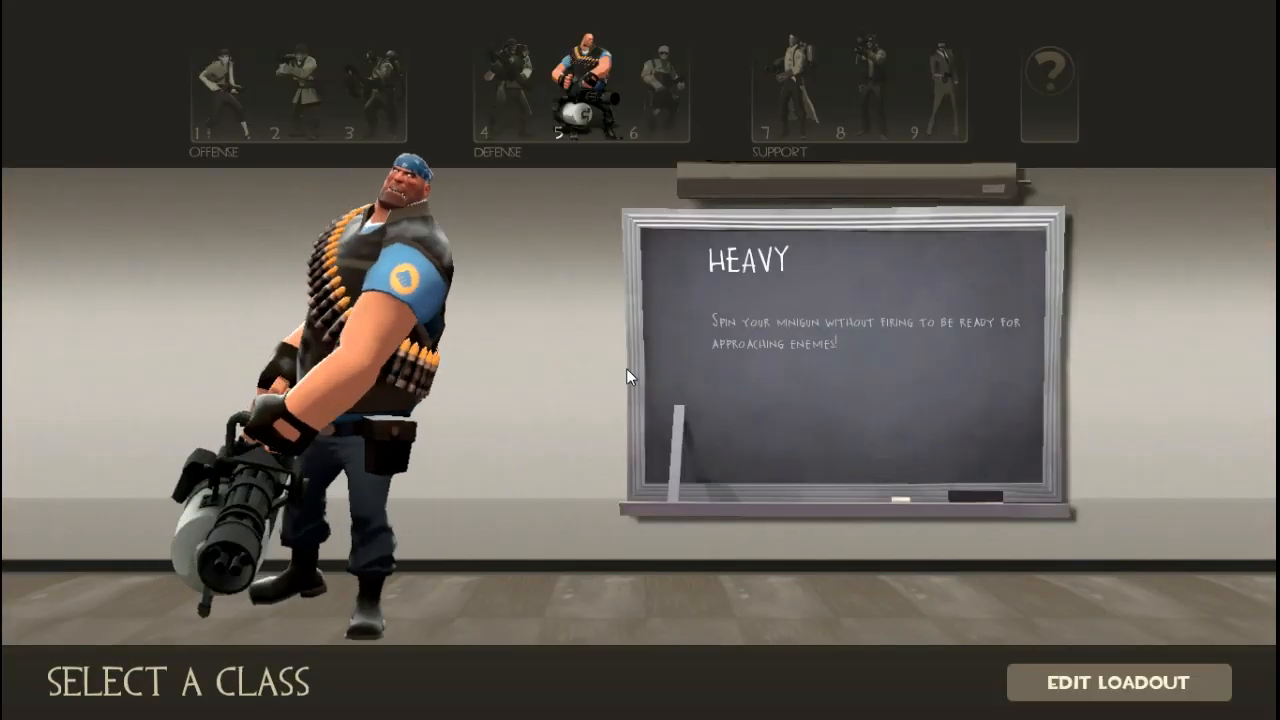
left_click(765, 80)
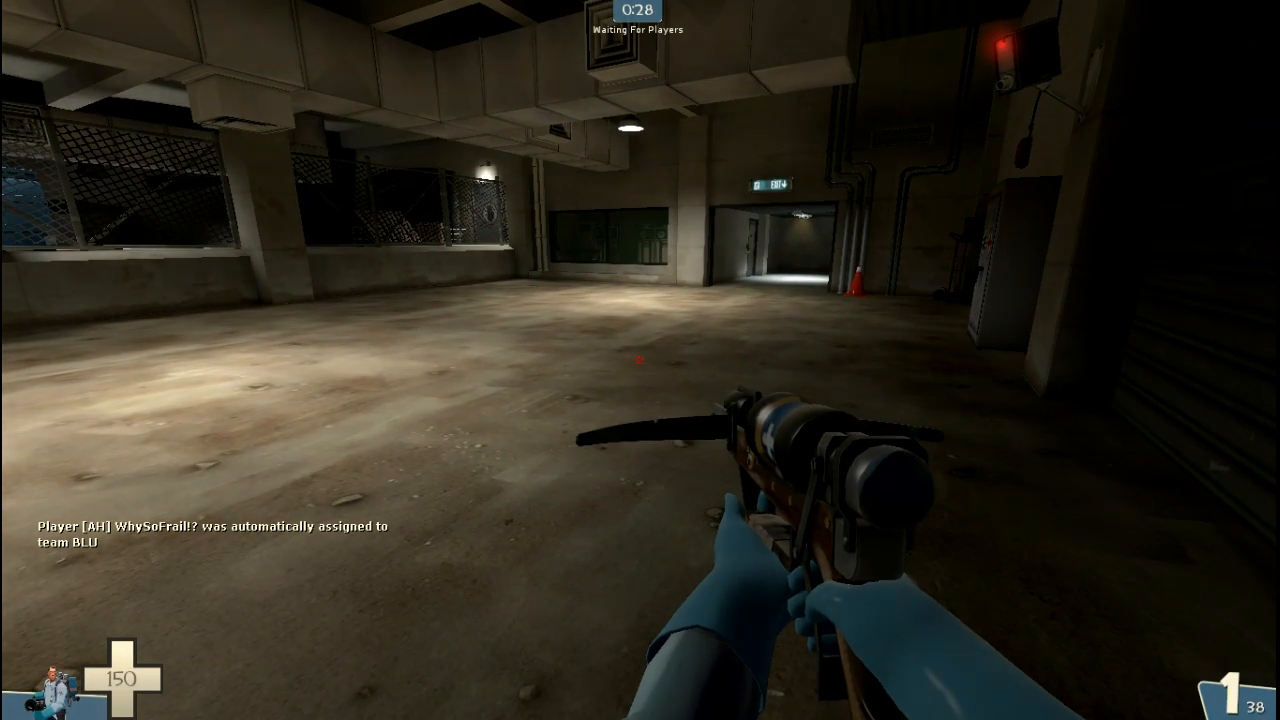
Step: Open the item testing setup and add a test weapon for the Medic
key("m")
left_click(743, 266)
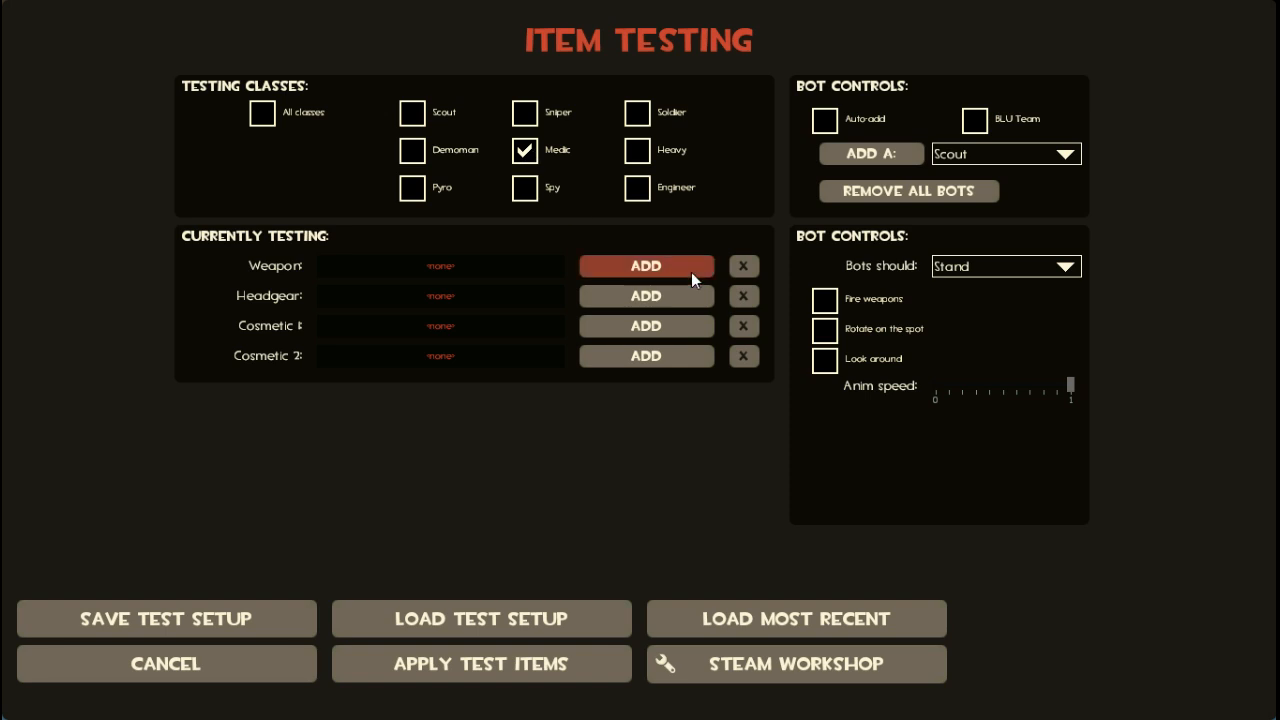
left_click(638, 266)
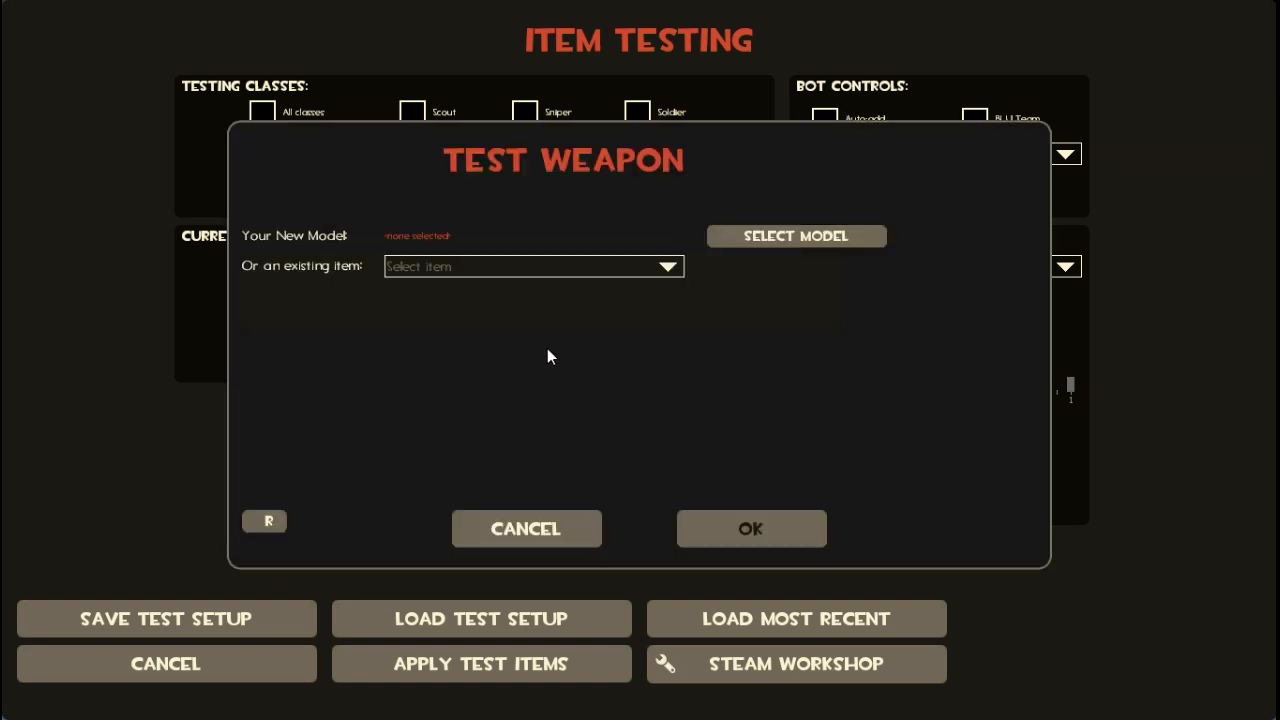
Step: Select the mallet model from the c_models\mallet folder as the new test weapon model
left_click(767, 240)
left_click(458, 331)
scroll(499, 398, "down", 4)
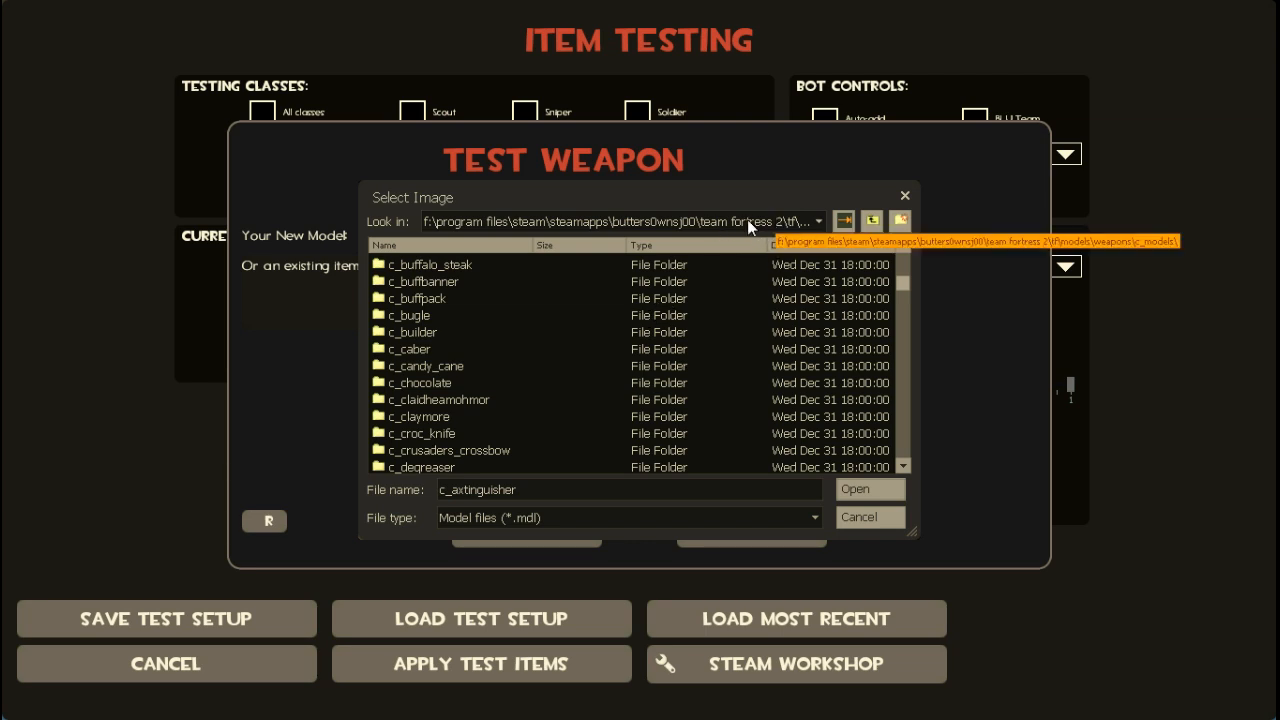
left_click(590, 332)
scroll(621, 399, "down", 5)
scroll(622, 393, "down", 10)
left_click_drag(907, 328, 896, 410)
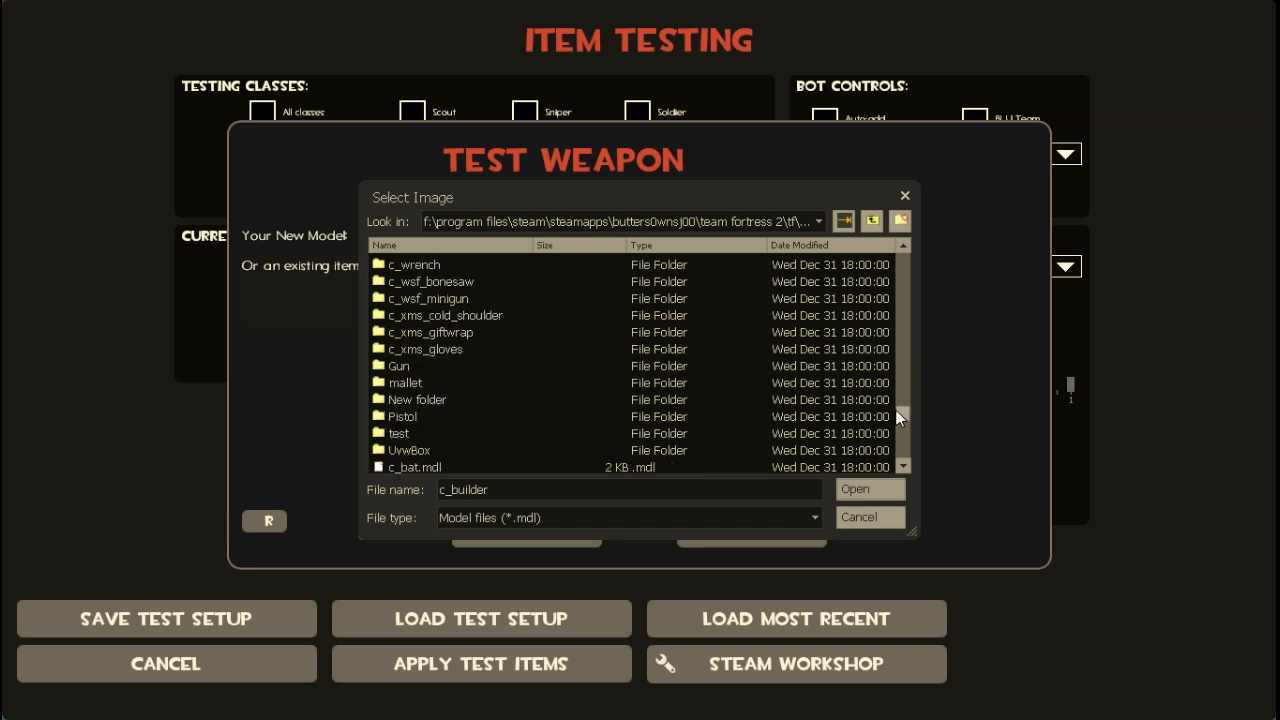
double_click(406, 383)
double_click(421, 266)
Step: Make the mallet replace the Bonesaw and confirm the test weapon
left_click(618, 341)
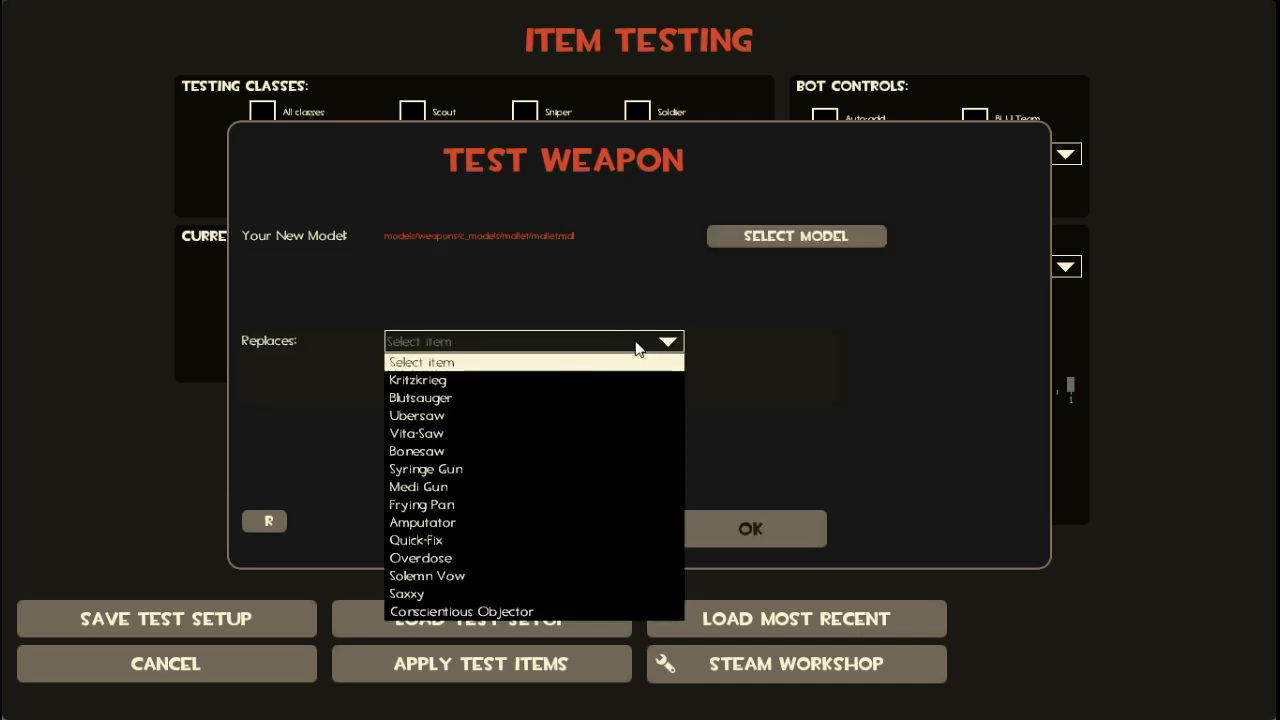
left_click(439, 447)
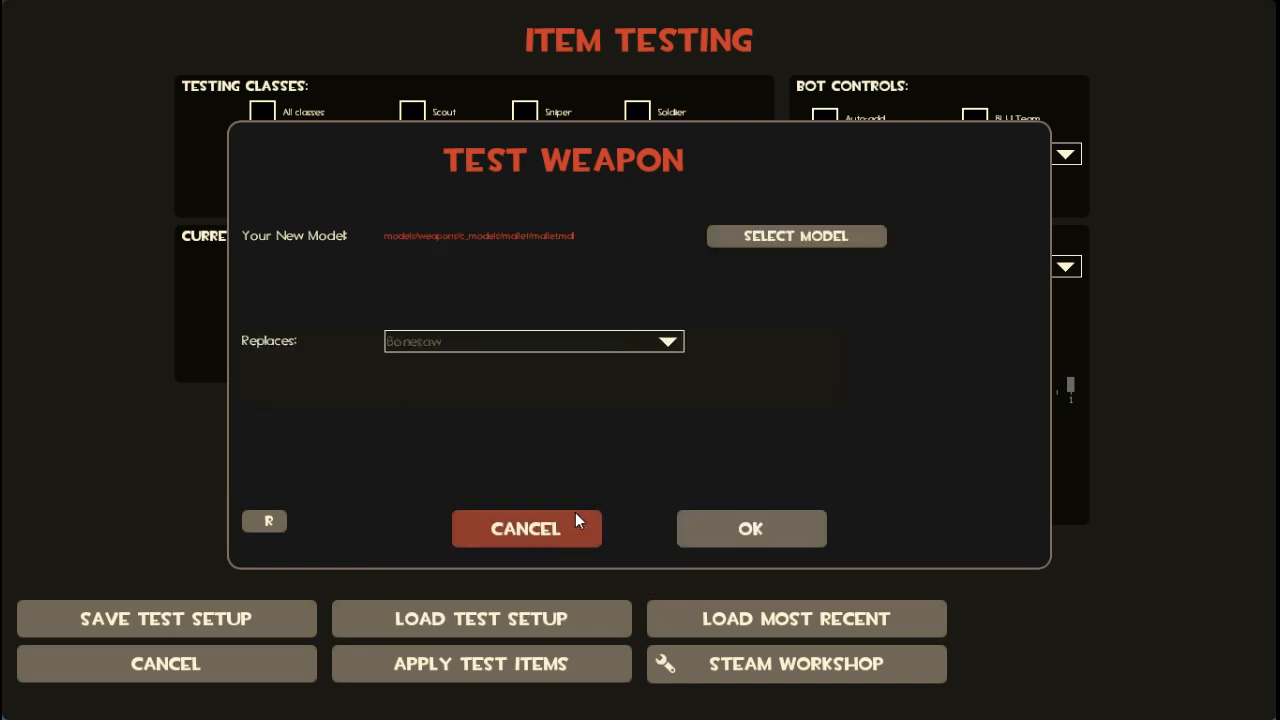
left_click(732, 530)
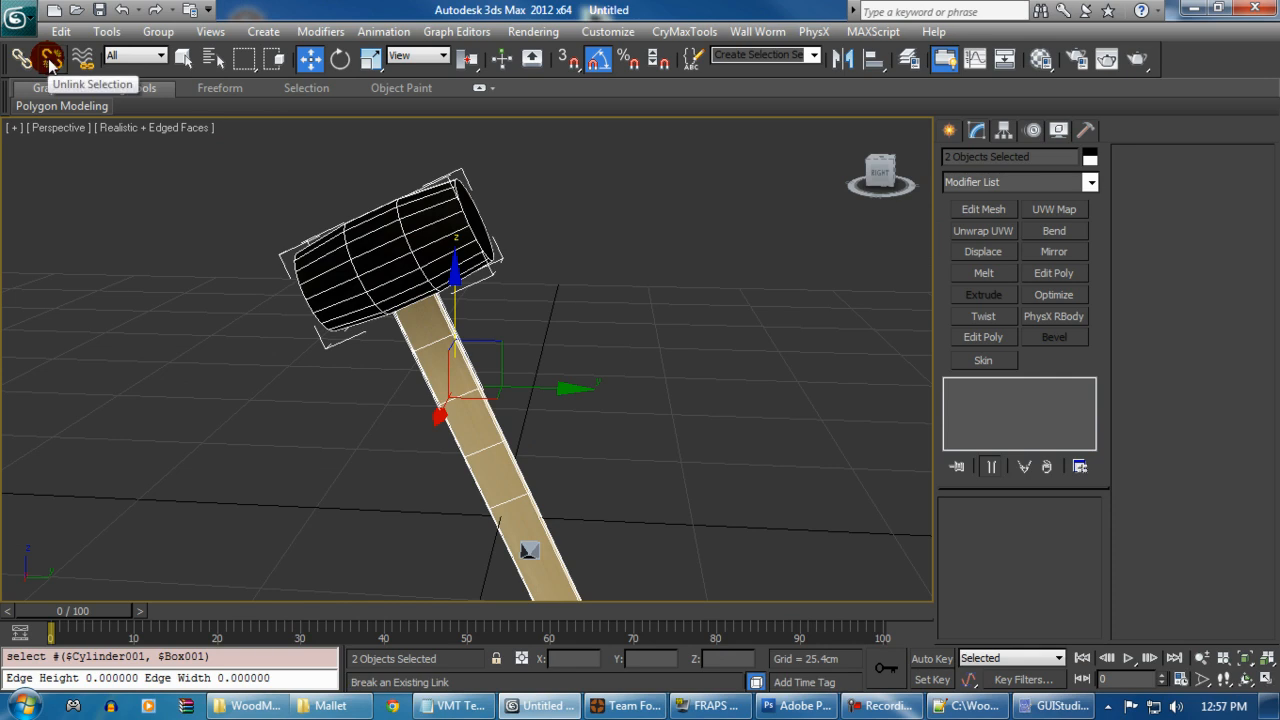
Step: Switch to 3ds Max, unlink the mallet's head and handle, and scale the handle to about 40% along its local X axis
left_click(49, 62)
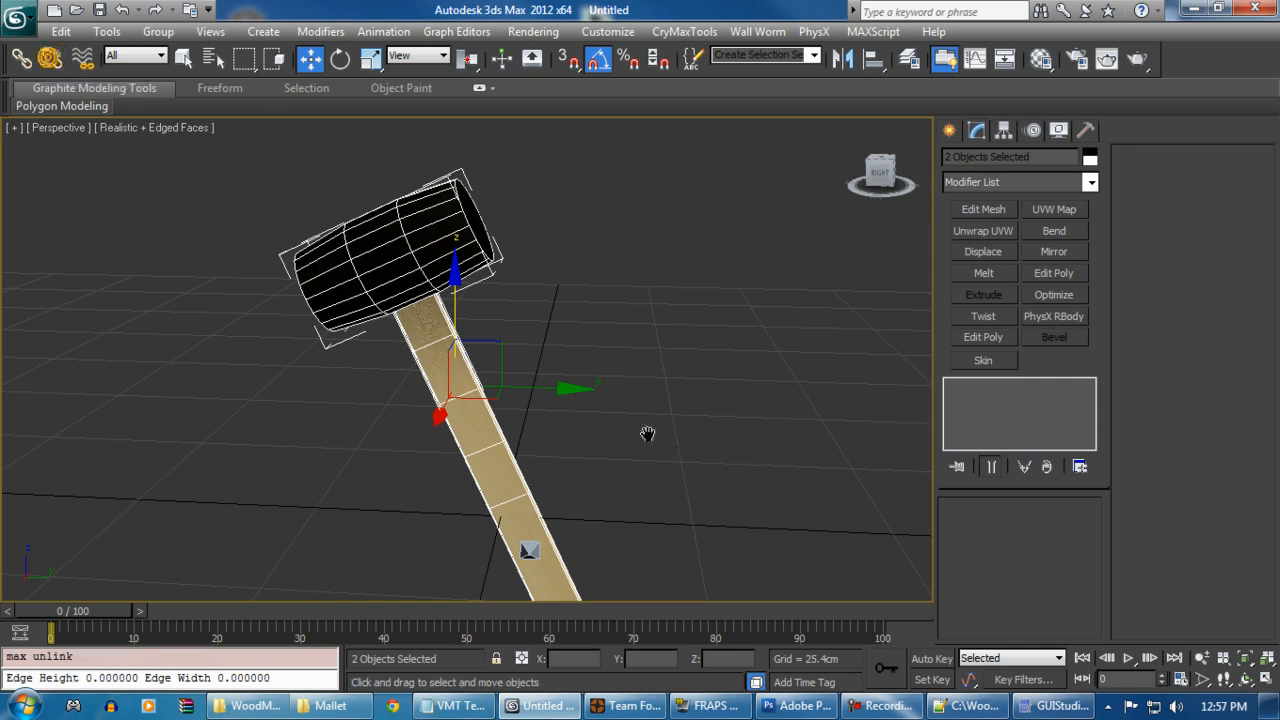
scroll(630, 420, "up", 4)
left_click(501, 427)
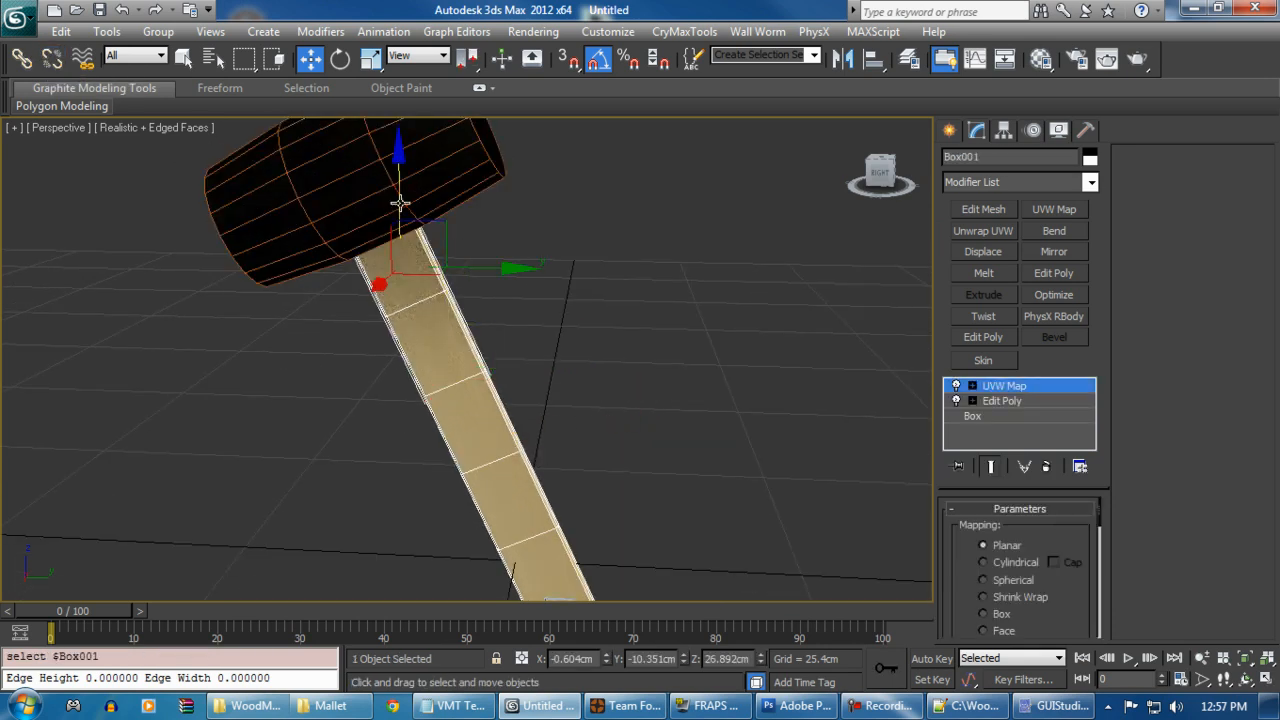
left_click(369, 58)
left_click(432, 57)
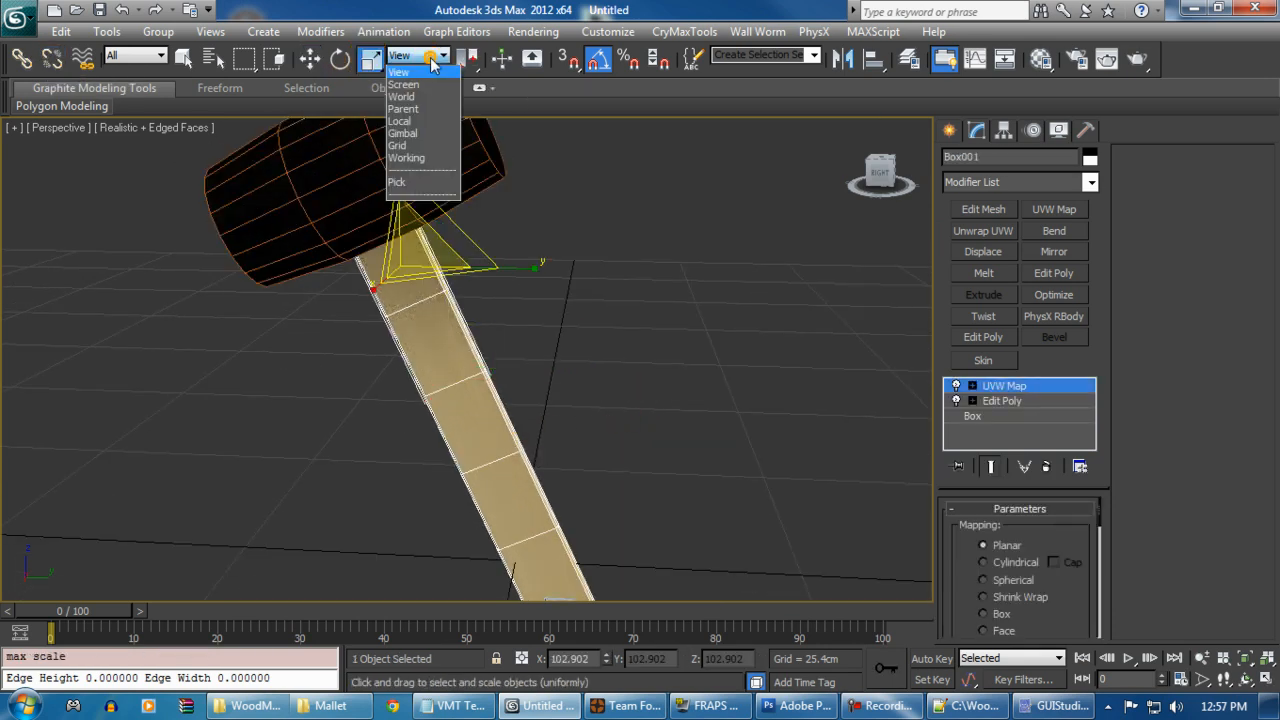
left_click(415, 114)
left_click_drag(516, 215, 440, 242)
middle_click_drag(586, 294, 351, 251, "alt")
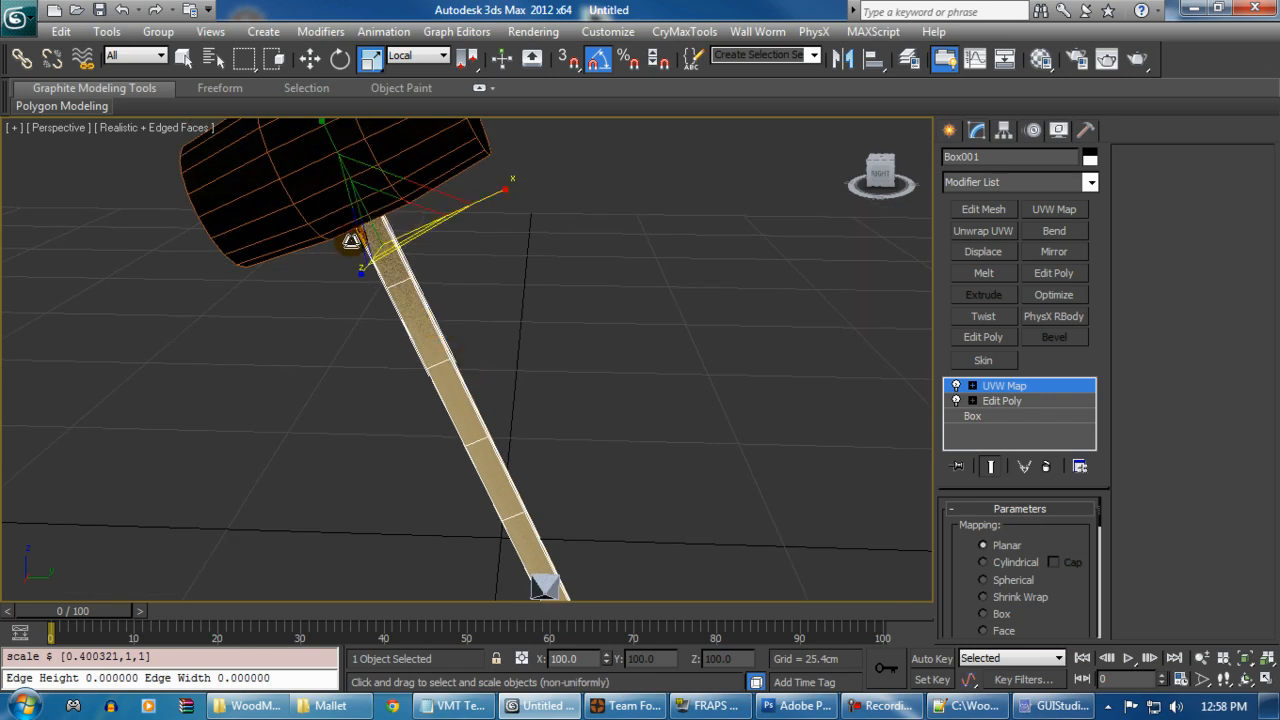
Step: Link the mallet's head and narrowed handle back to the weapon bone
left_click(21, 58)
left_click(438, 385)
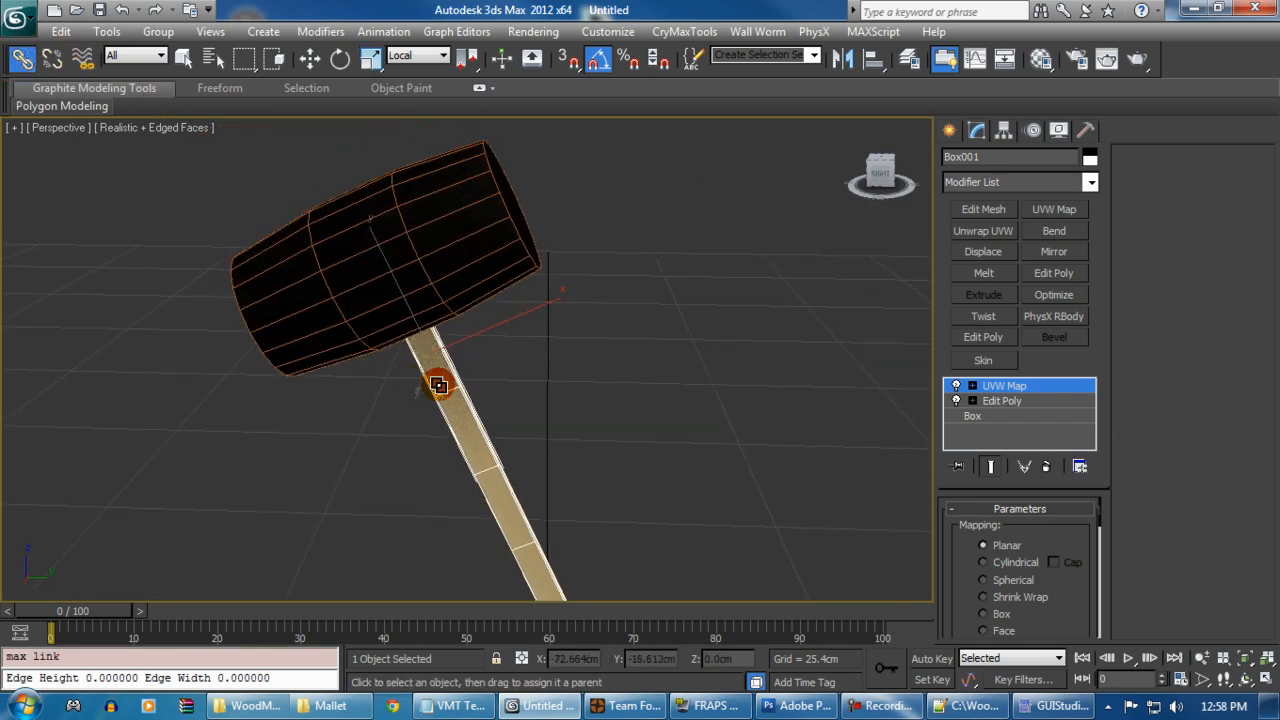
left_click(414, 248)
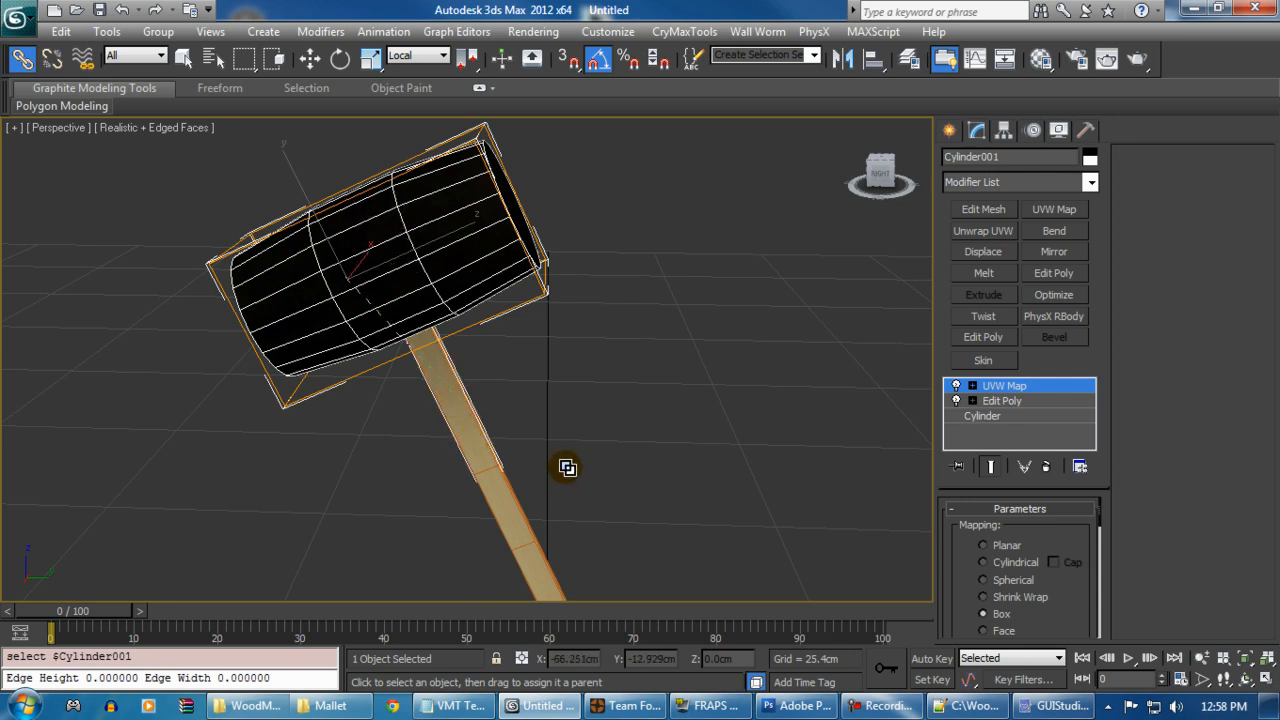
scroll(634, 368, "up", 5)
left_click(611, 380)
left_click(432, 347)
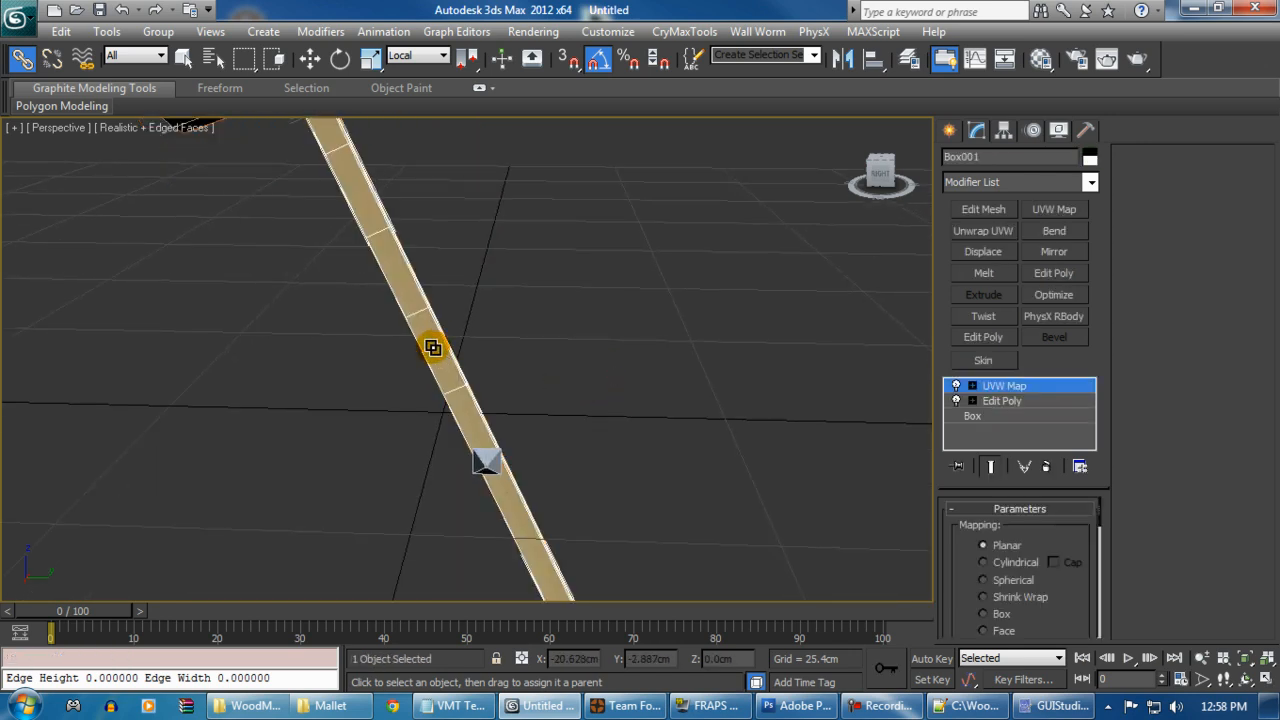
Step: Test the links by moving the weapon bone, and undo the move
left_click(311, 60)
left_click(534, 366)
middle_click_drag(534, 466, 509, 451, "alt")
middle_click_drag(597, 432, 557, 500, "alt")
left_click(557, 504)
middle_click_drag(570, 453, 497, 434, "alt")
key("ctrl+z")
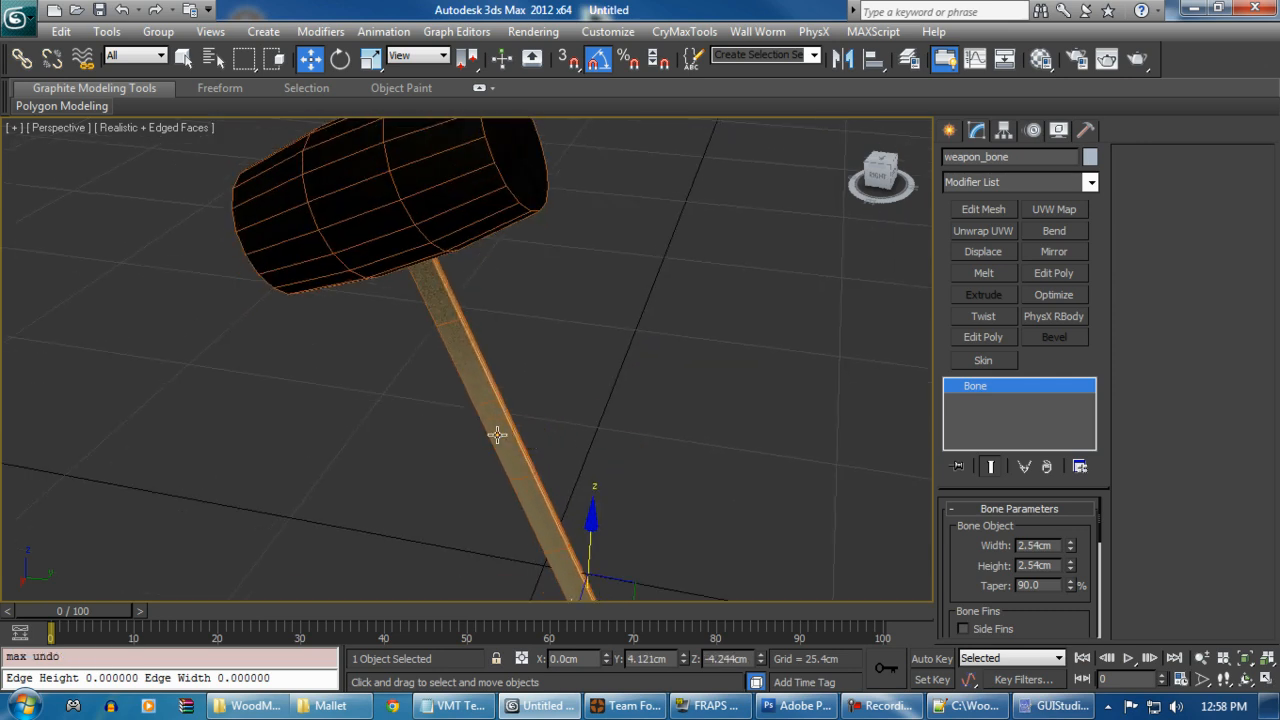
Step: Select the mallet's head, check how it sits on the narrowed handle, and clear the selection
left_click(497, 434)
left_click_drag(434, 214, 489, 177)
middle_click_drag(489, 177, 531, 523, "alt")
left_click(429, 286)
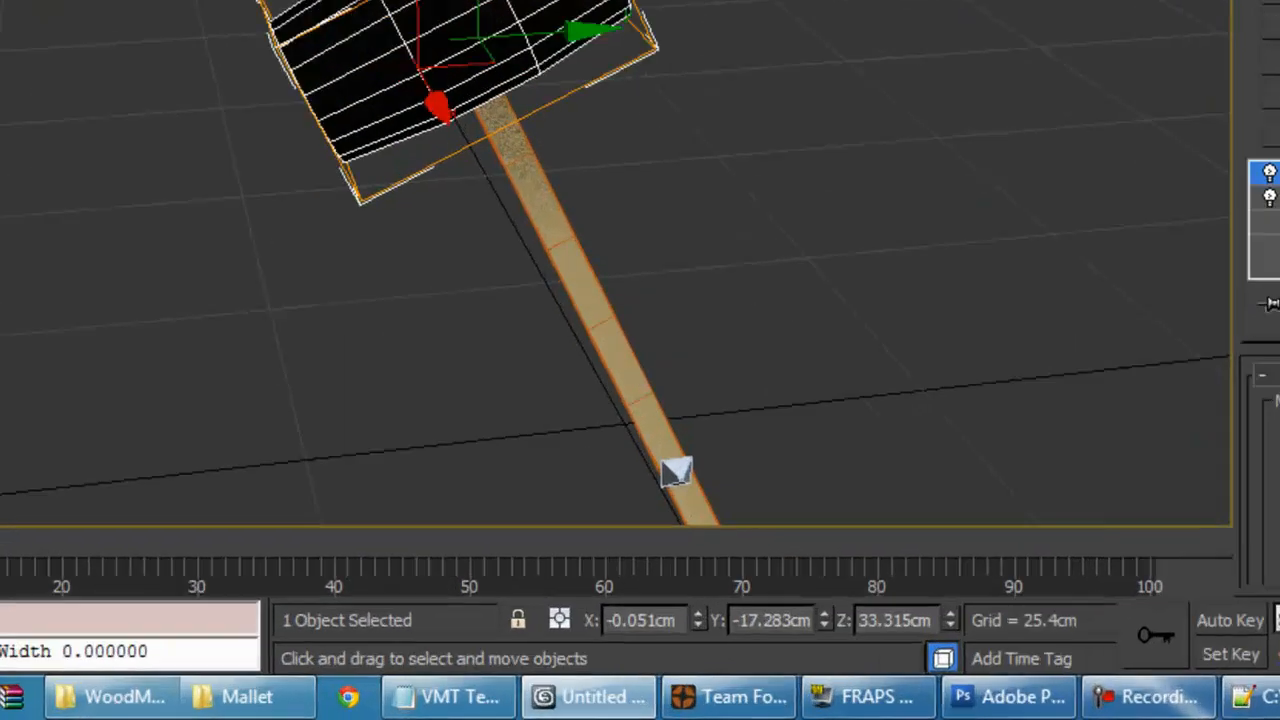
middle_click_drag(700, 430, 802, 339, "alt")
left_click(755, 403)
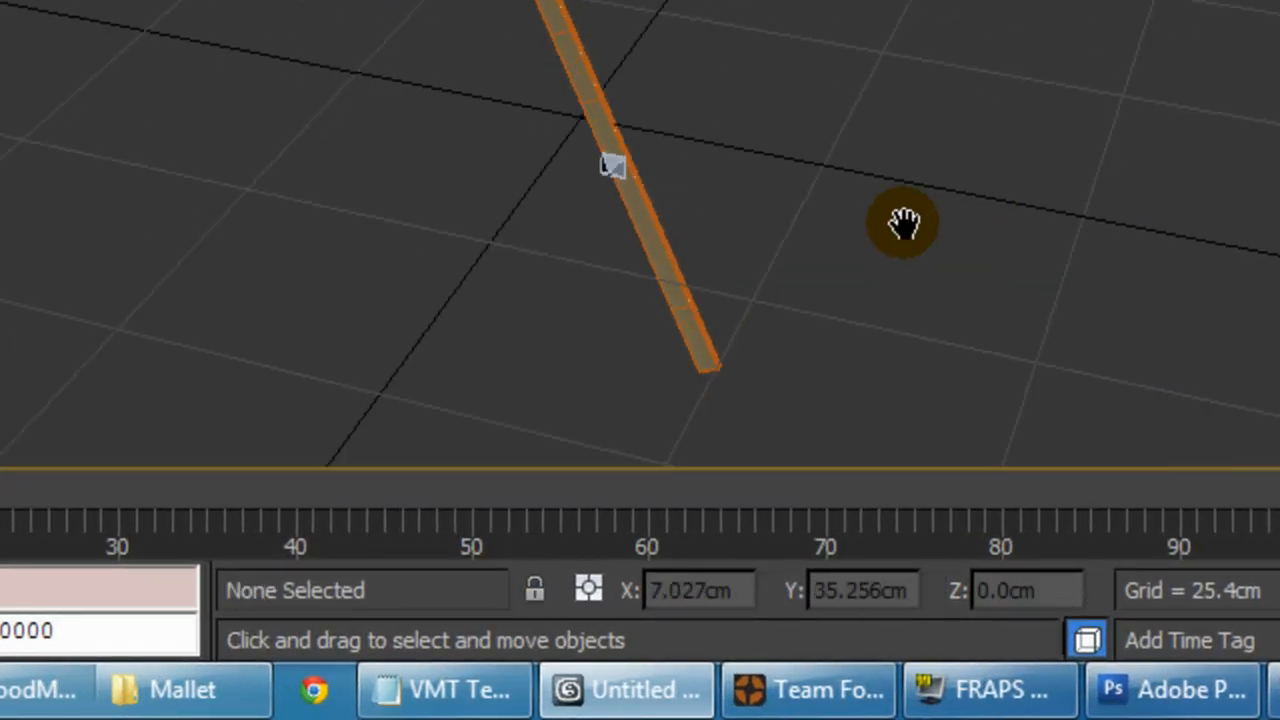
Step: Export the edited mallet in Valve HL2 SMD format as C:\WoodMallet\export\mallet.smd and minimise 3ds Max
middle_click_drag(903, 222, 893, 214)
key("alt+f")
key("e")
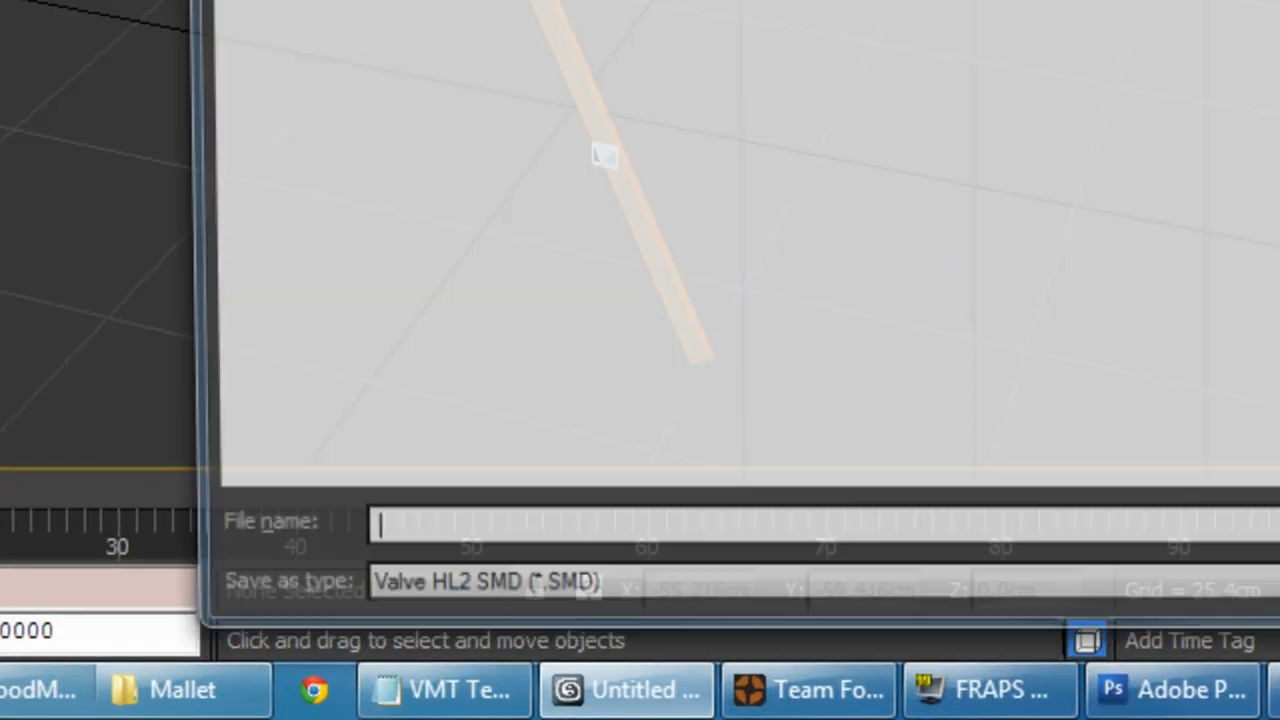
key("F4")
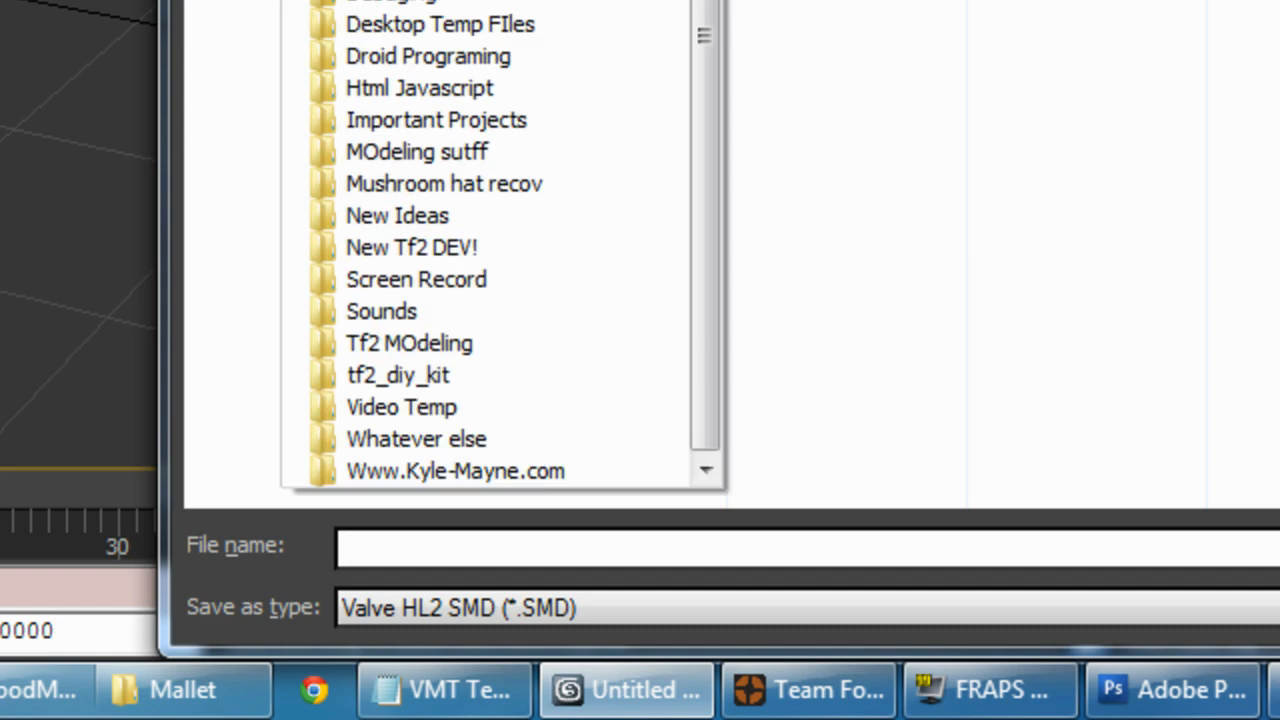
key("Escape")
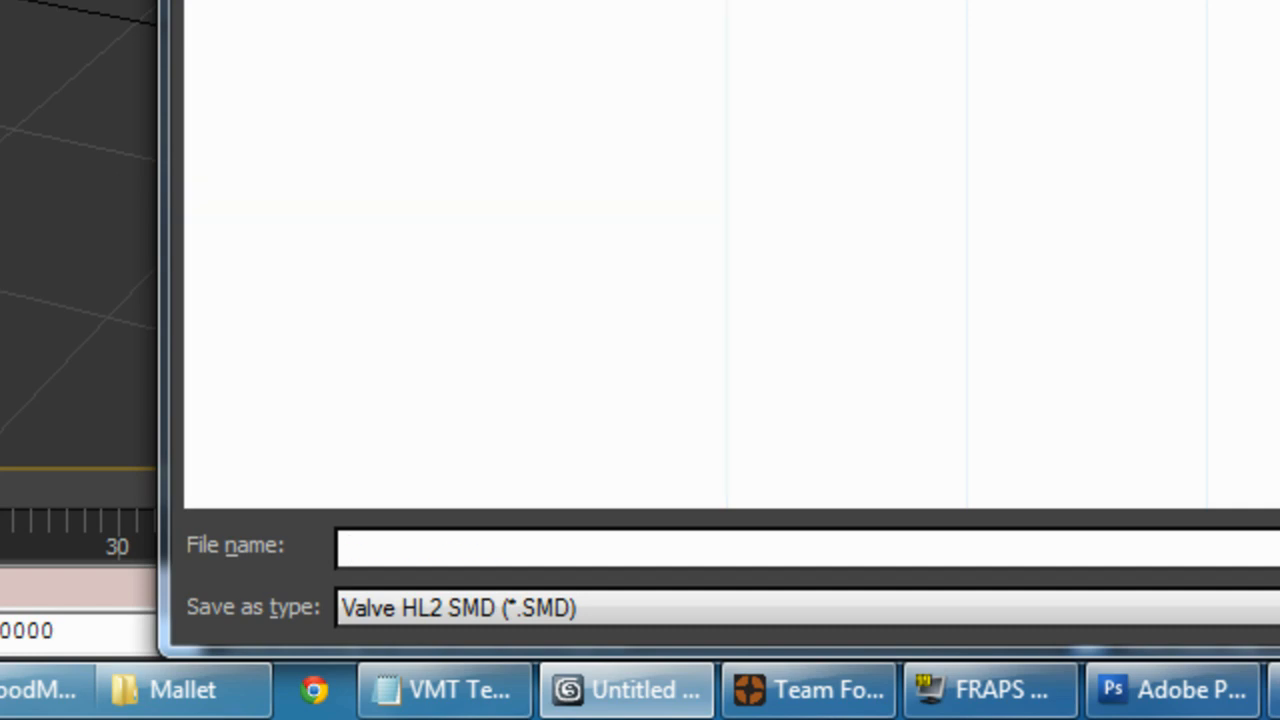
key("Return")
key("Return")
key("Return")
key("Return")
left_click(17, 17)
left_click(57, 281)
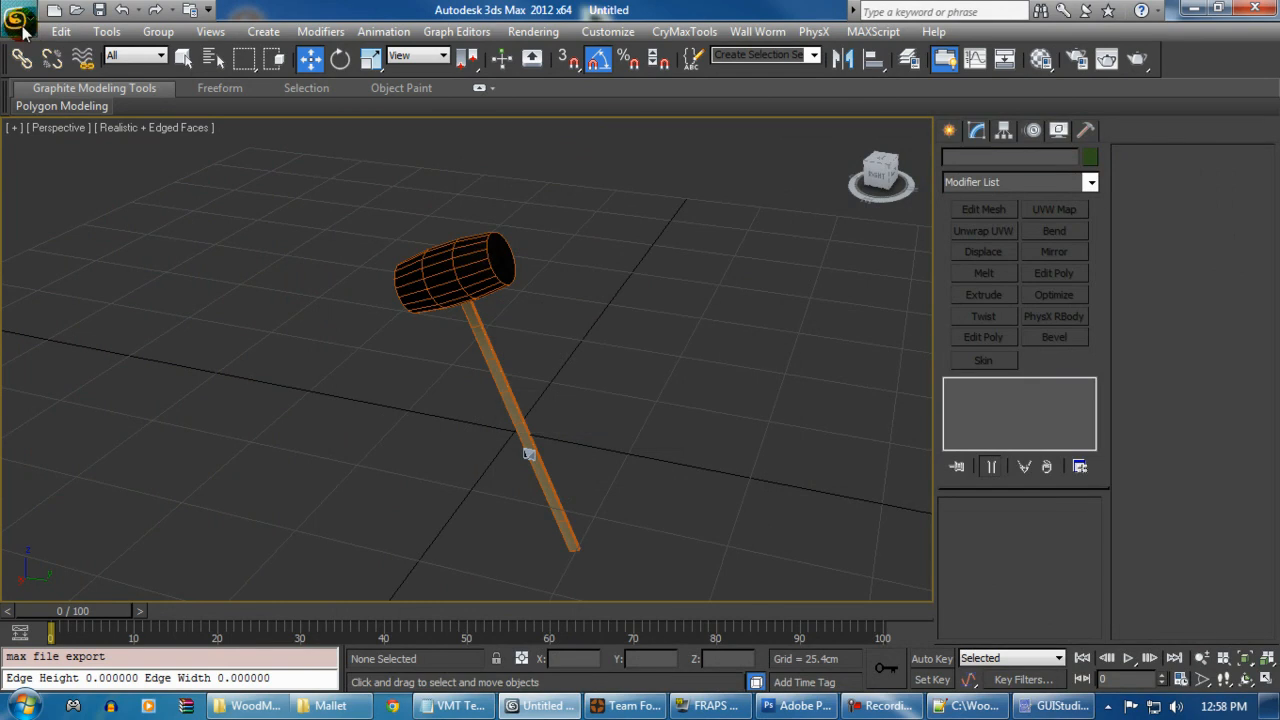
left_click(17, 17)
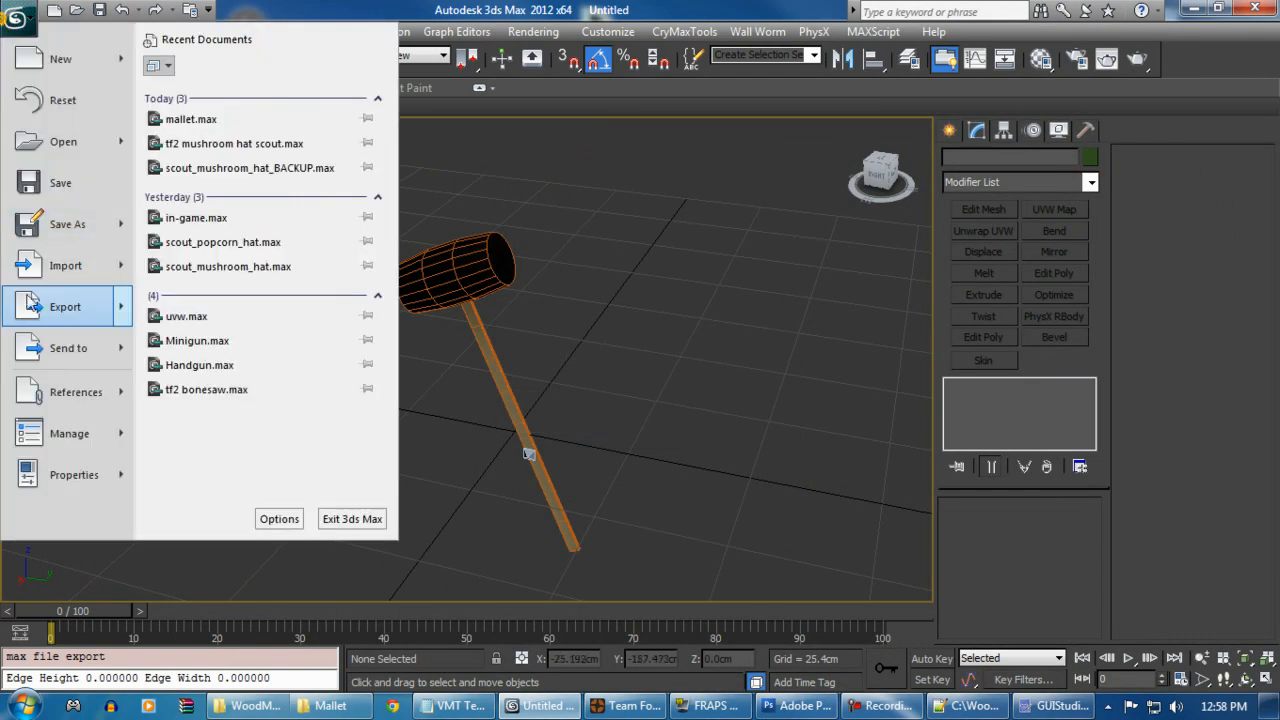
left_click(104, 318)
left_click(343, 246)
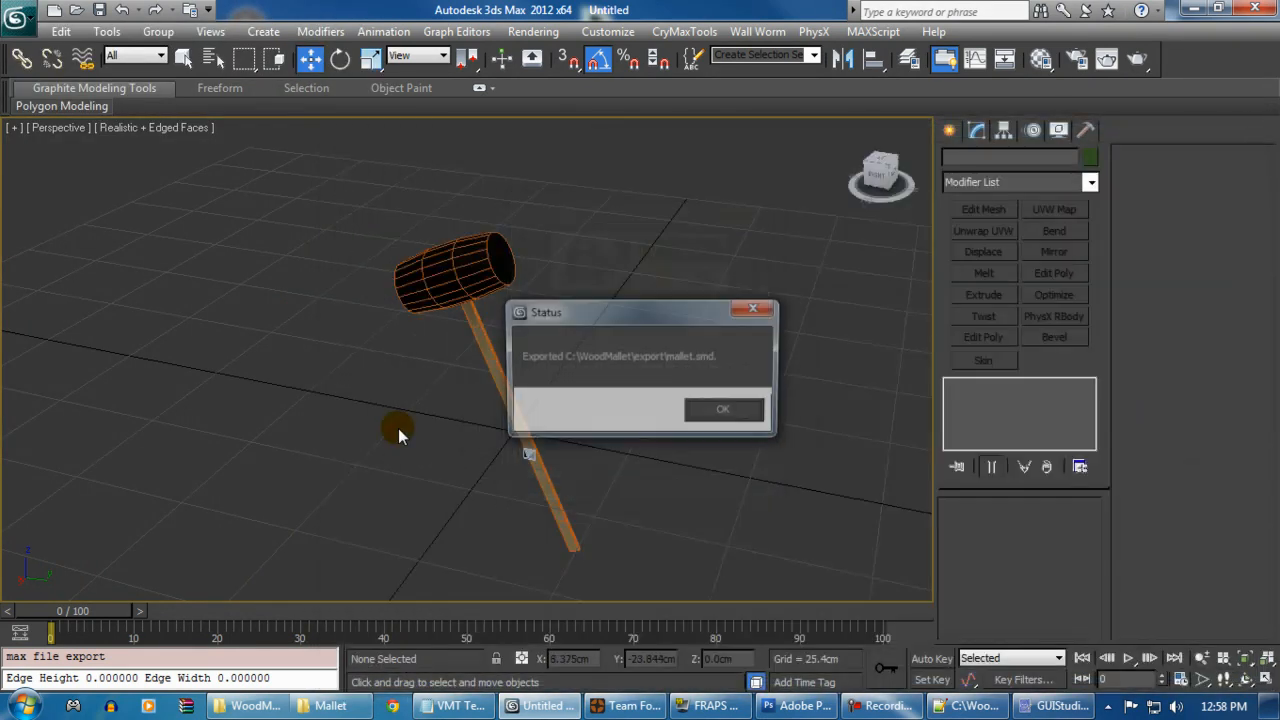
key("Return")
left_click(1192, 9)
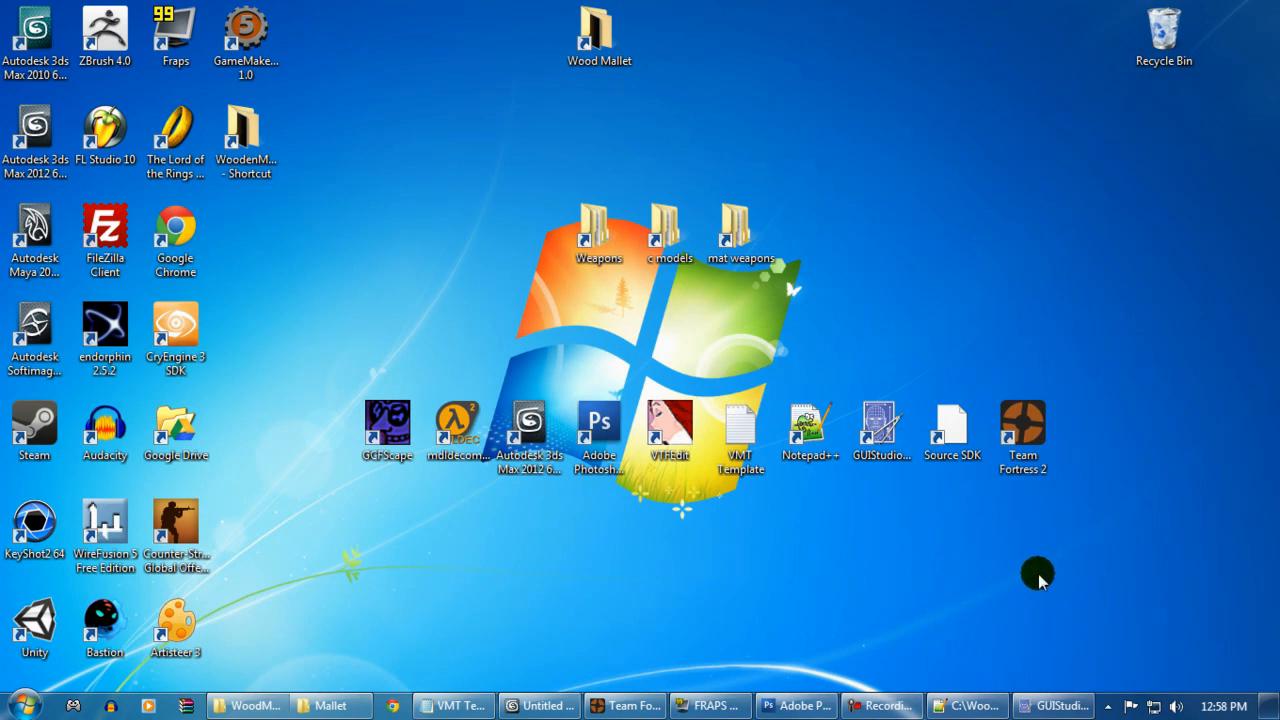
Step: Recompile the mallet model in GUIStudioMDL, and start an item test from the Steam Workshop section of Team Fortress 2
left_click(1062, 705)
left_click(814, 391)
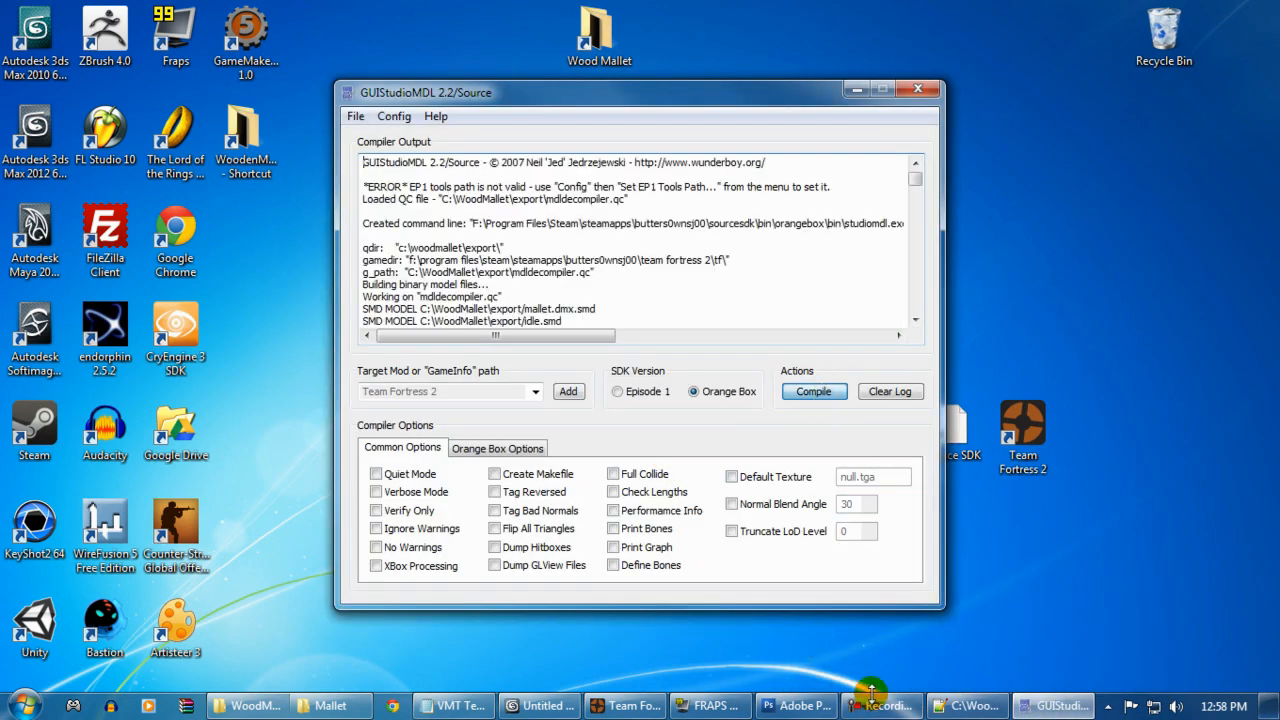
left_click(630, 705)
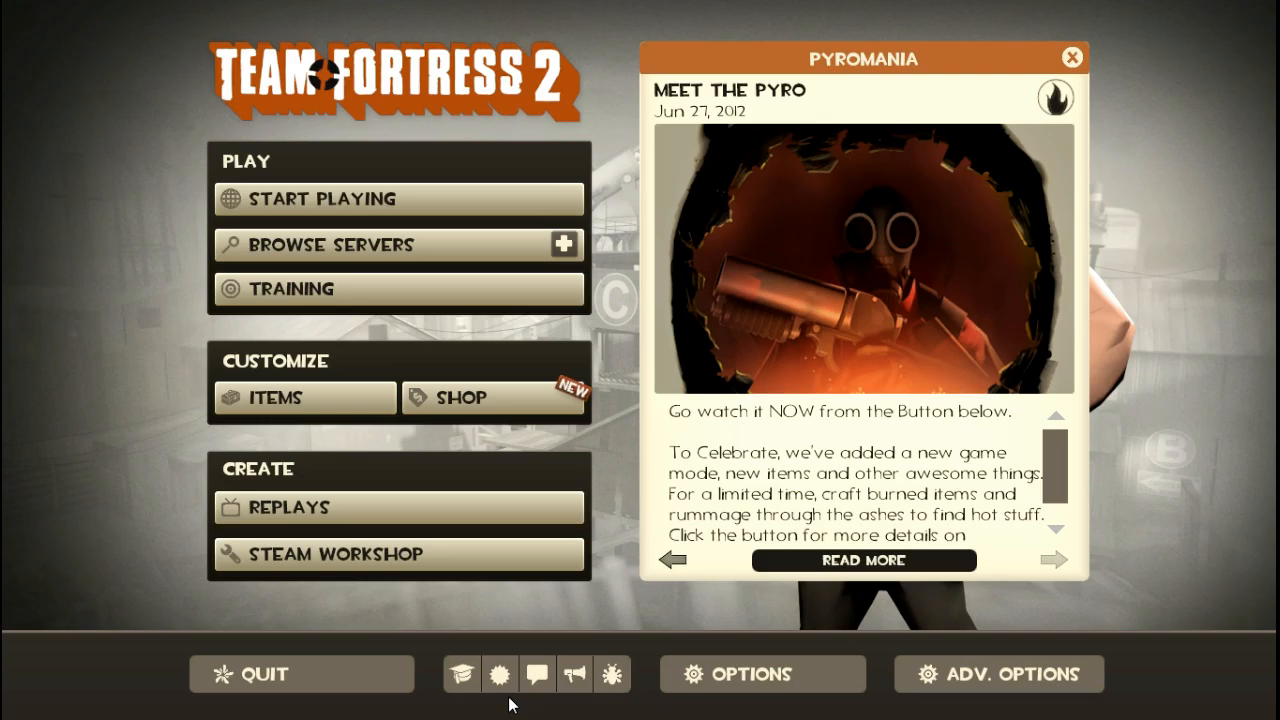
left_click(366, 556)
left_click(542, 552)
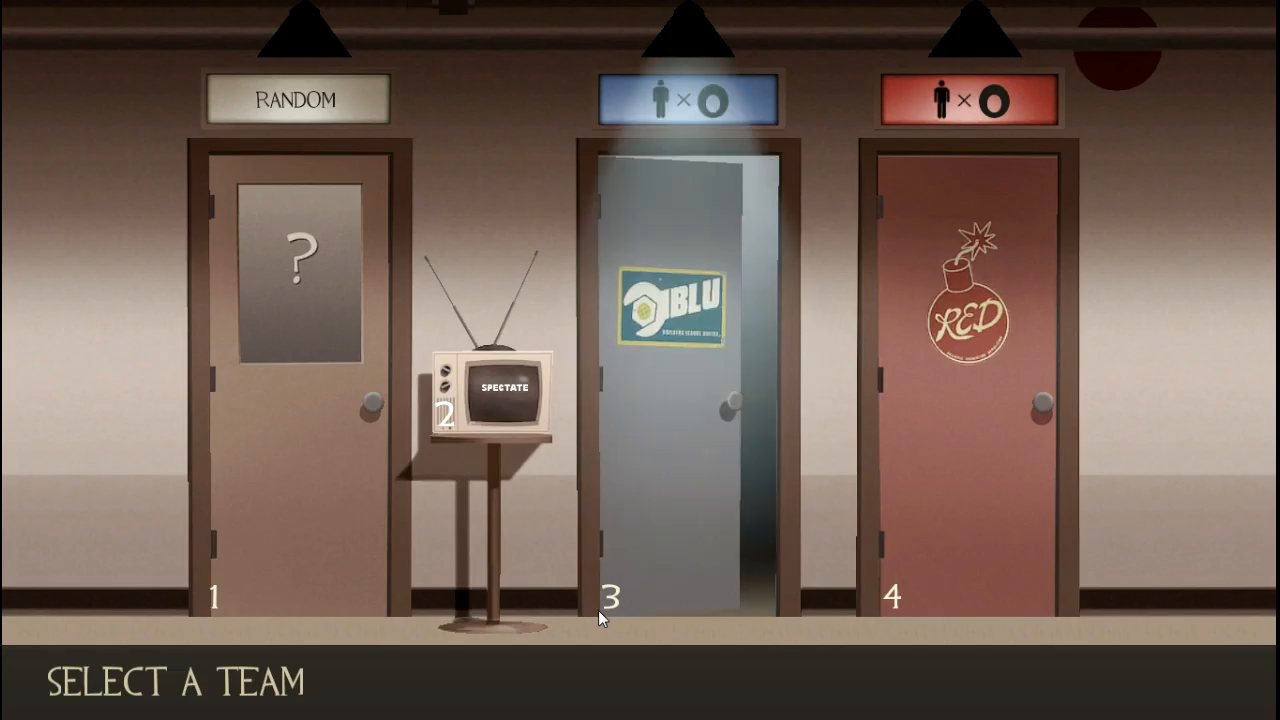
Step: Join the BLU team as Medic, check how the mallet sits in the hand, and disconnect from the test map
left_click(598, 610)
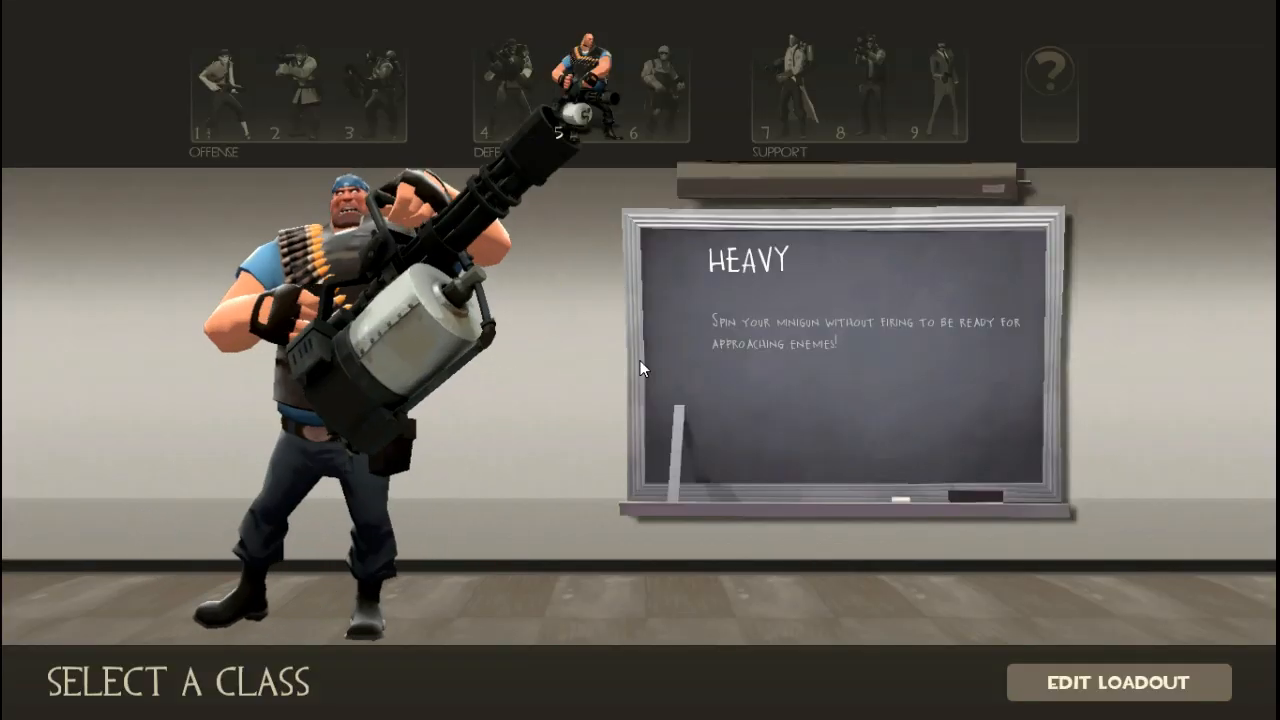
key("7")
key("Escape")
key("3")
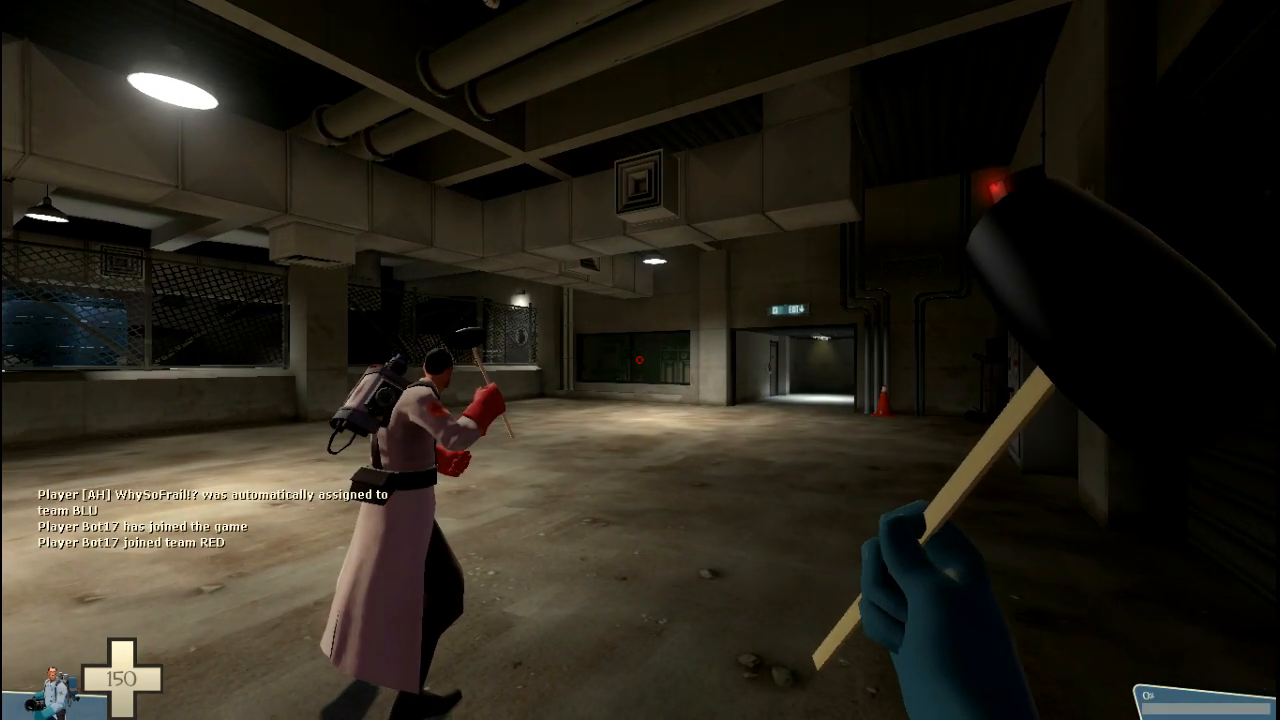
key("Escape")
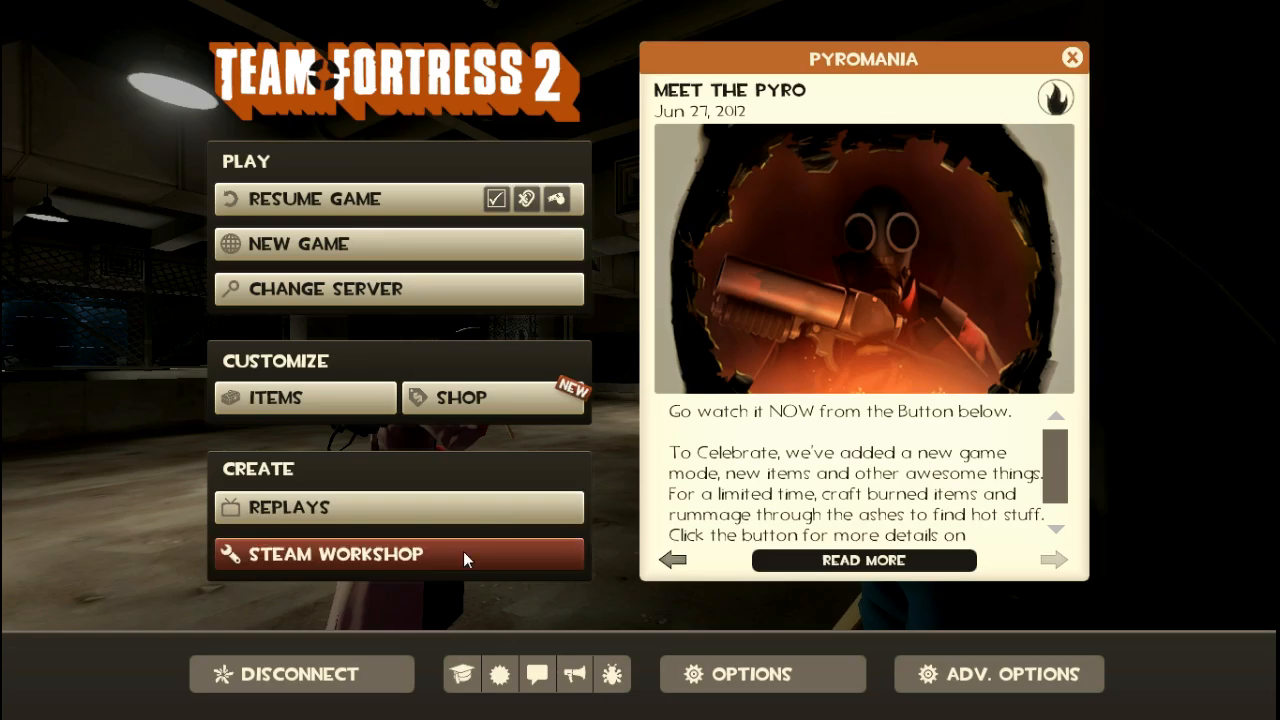
left_click(330, 682)
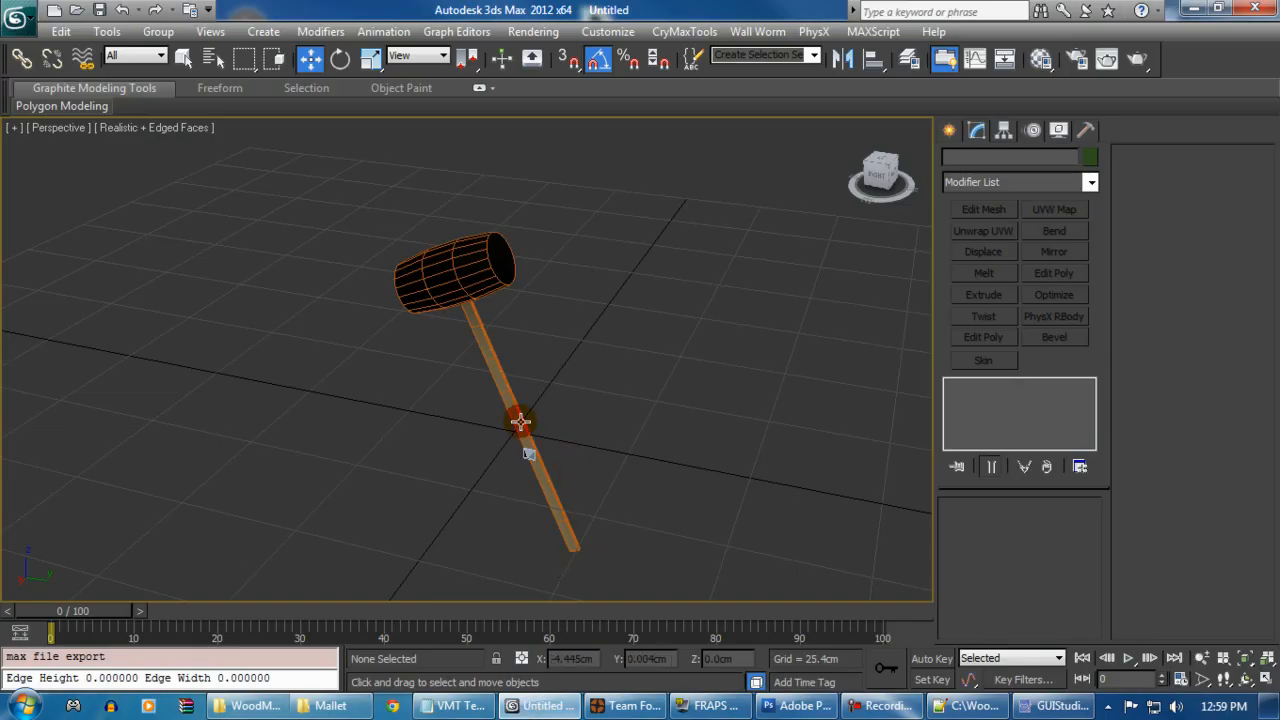
Step: In 3ds Max, shift the mallet's handle about 1.7 cm along the positive Y axis under the head
left_click(517, 423)
left_click_drag(517, 423, 572, 422)
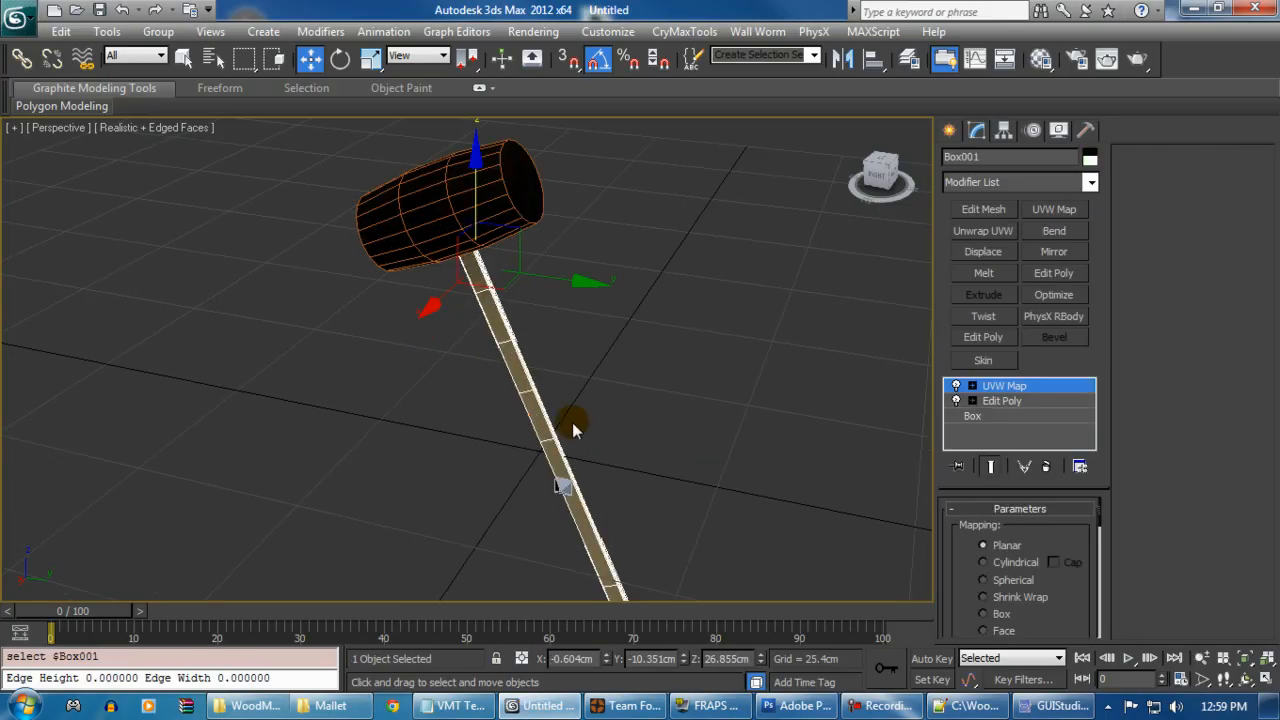
left_click_drag(569, 283, 581, 289)
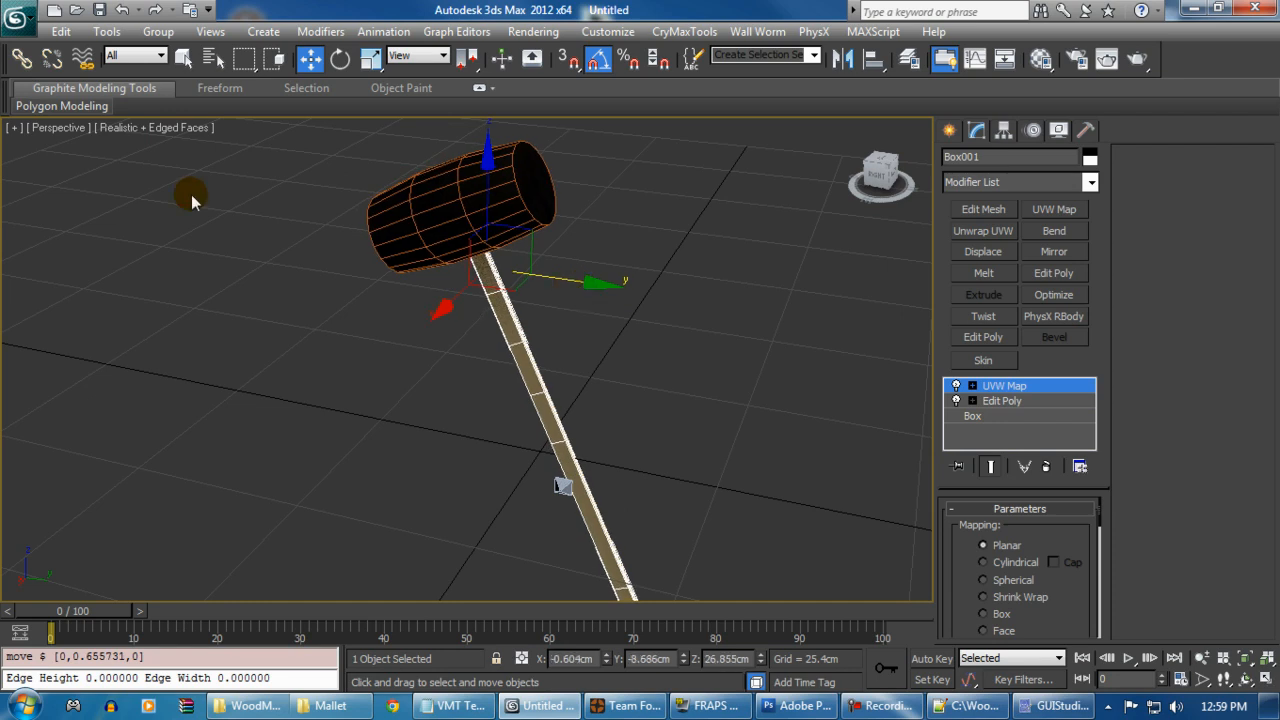
Step: Export the adjusted mallet over C:\WoodMallet\export\mallet.smd, accepting the file replacement and the export status
left_click(12, 20)
left_click(120, 338)
left_click(400, 214)
double_click(400, 222)
left_click(663, 414)
left_click(20, 20)
left_click(60, 343)
double_click(399, 227)
key("Return")
key("Return")
left_click(9, 28)
left_click(85, 328)
left_click(83, 312)
double_click(406, 248)
key("Return")
key("Return")
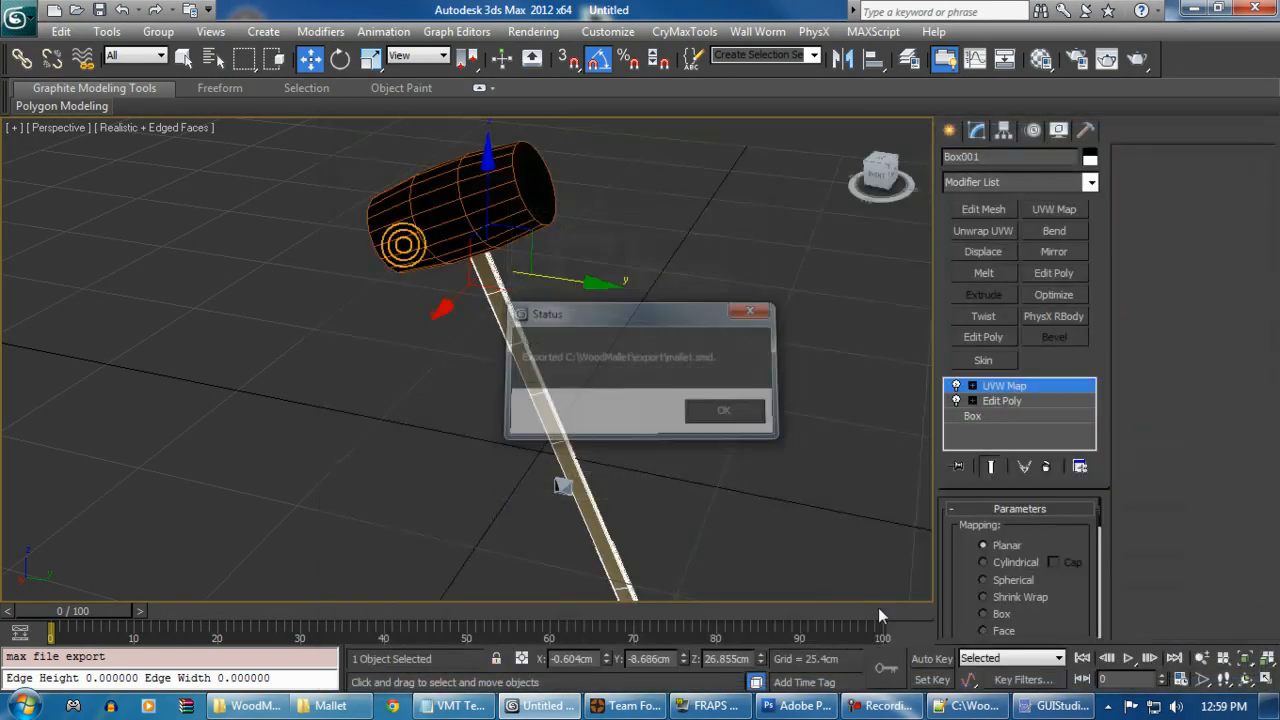
Step: Recompile the updated mallet in GUIStudioMDL, and load the itemtest map in Team Fortress 2
left_click(1022, 706)
left_click(816, 392)
left_click(728, 707)
left_click(557, 707)
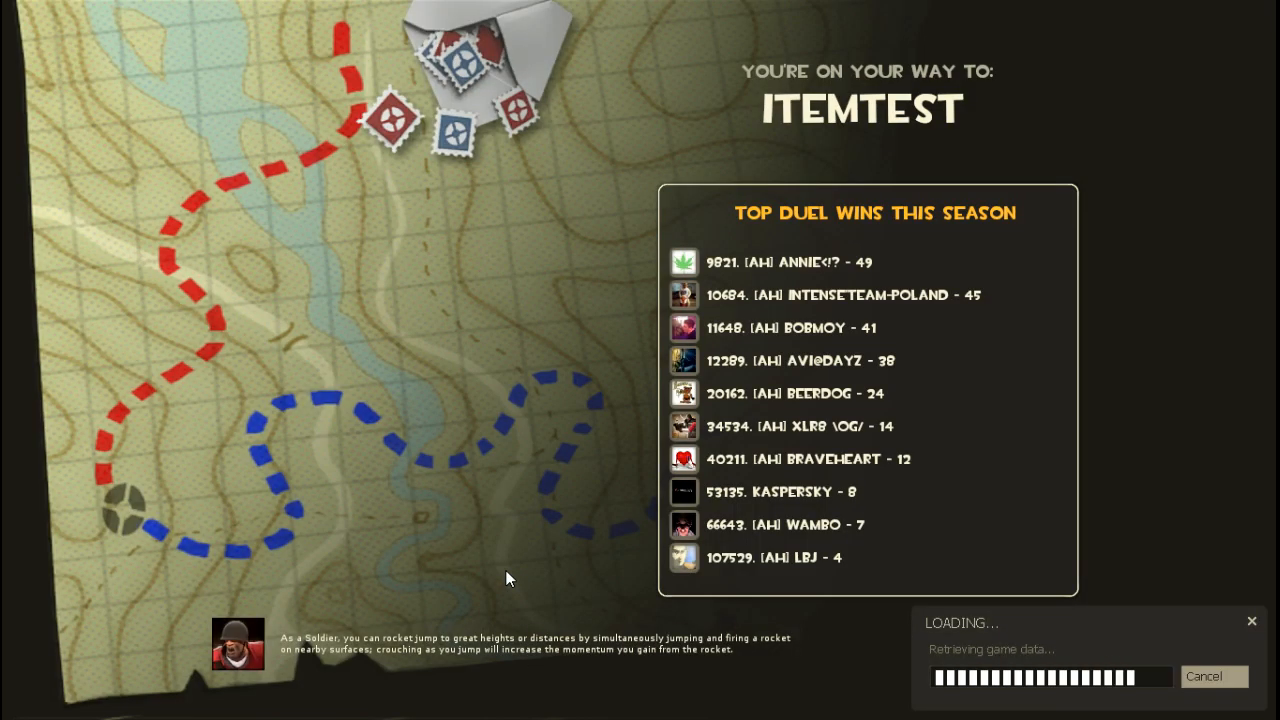
Step: Join the BLU team as Medic, and apply the mallet as the Medic's test weapon with auto-added bots
key("Return")
key("3")
key("7")
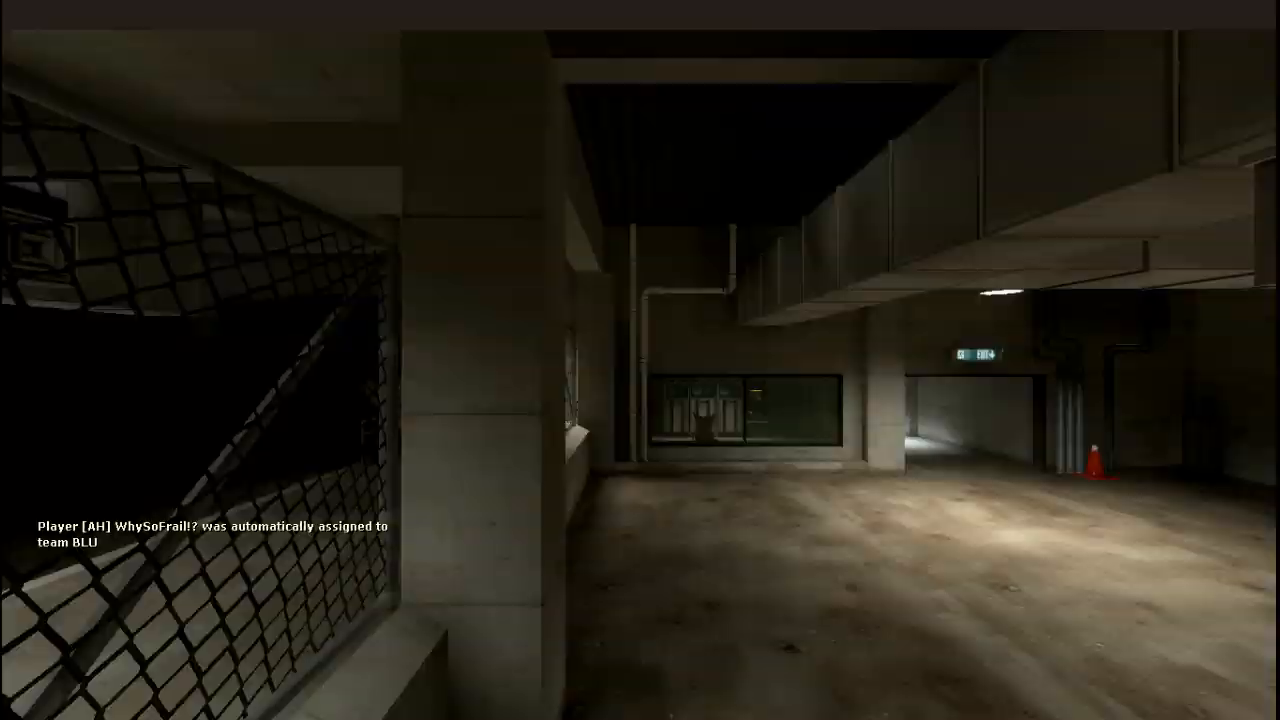
key("m")
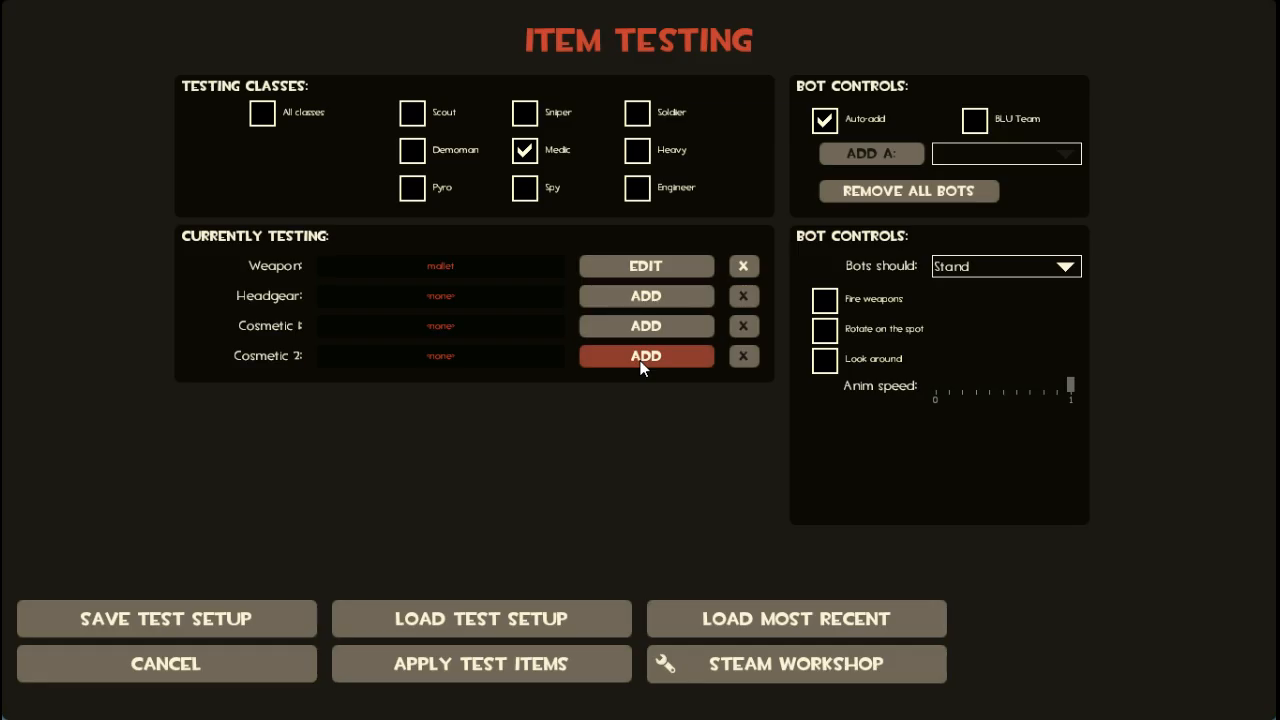
left_click(445, 680)
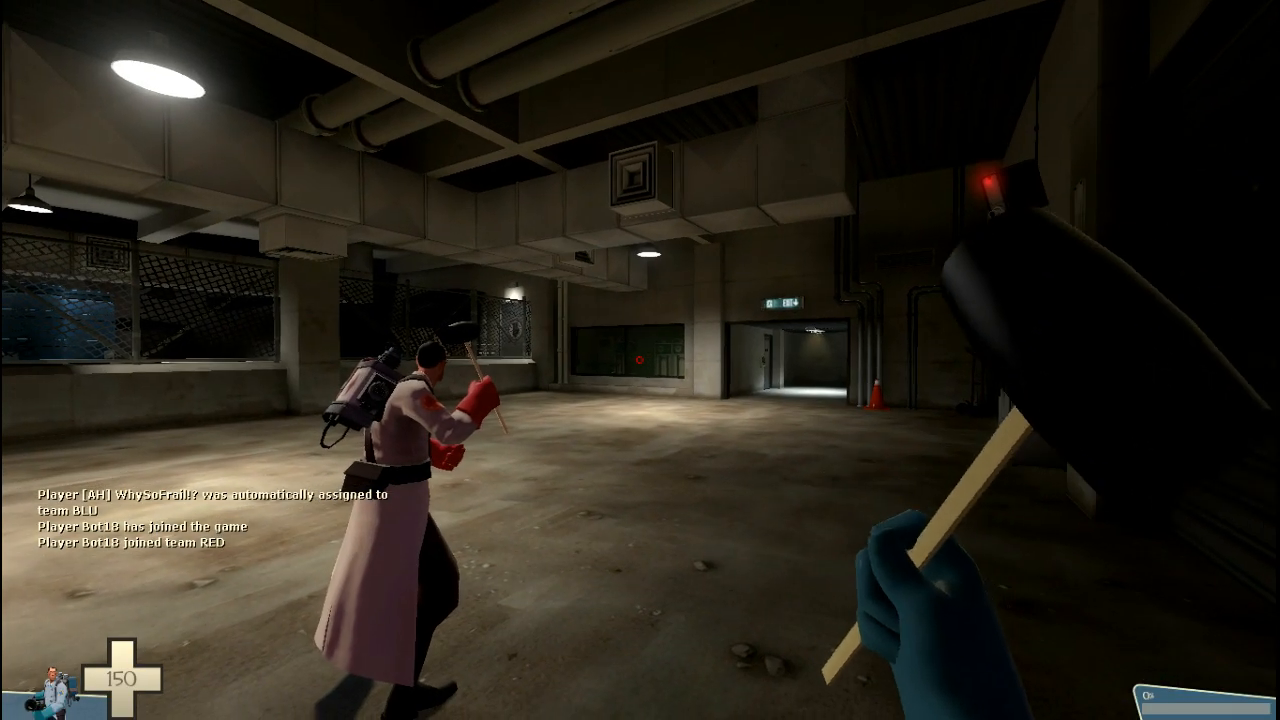
Step: Walk around the Medic bot and examine the mallet's head and handle in its hand and in first person
key("d")
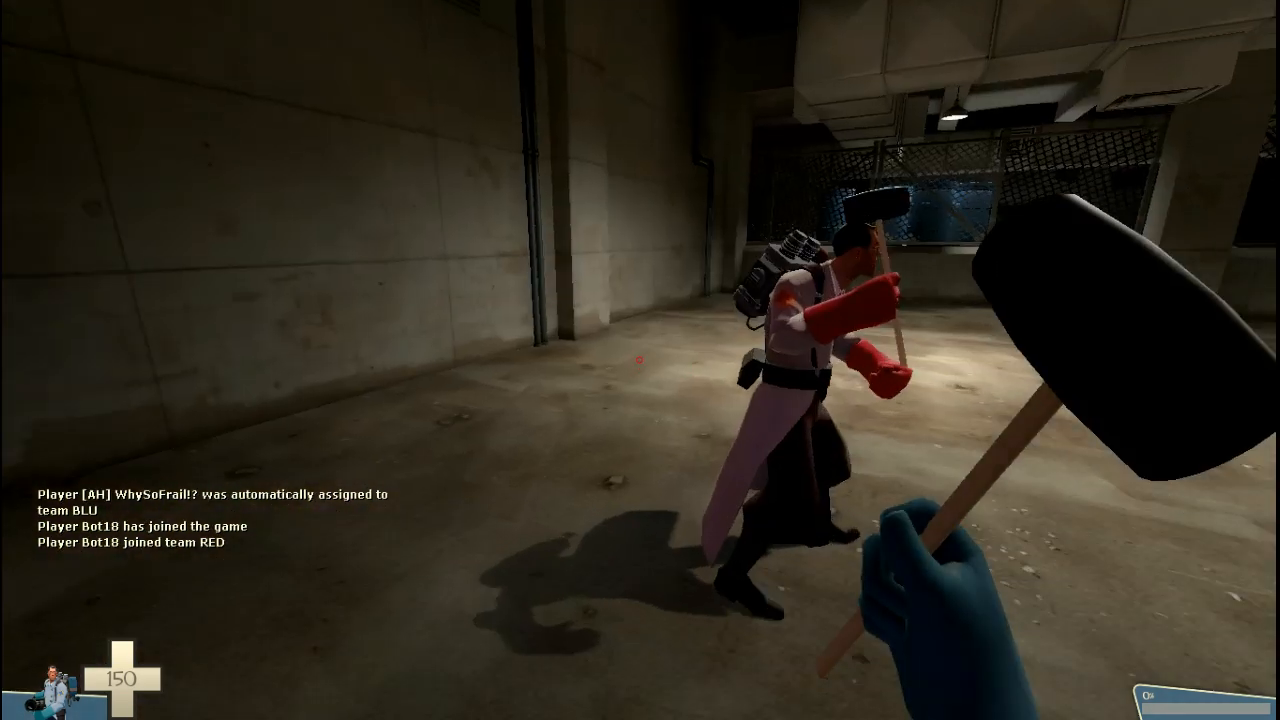
key("w")
key("d")
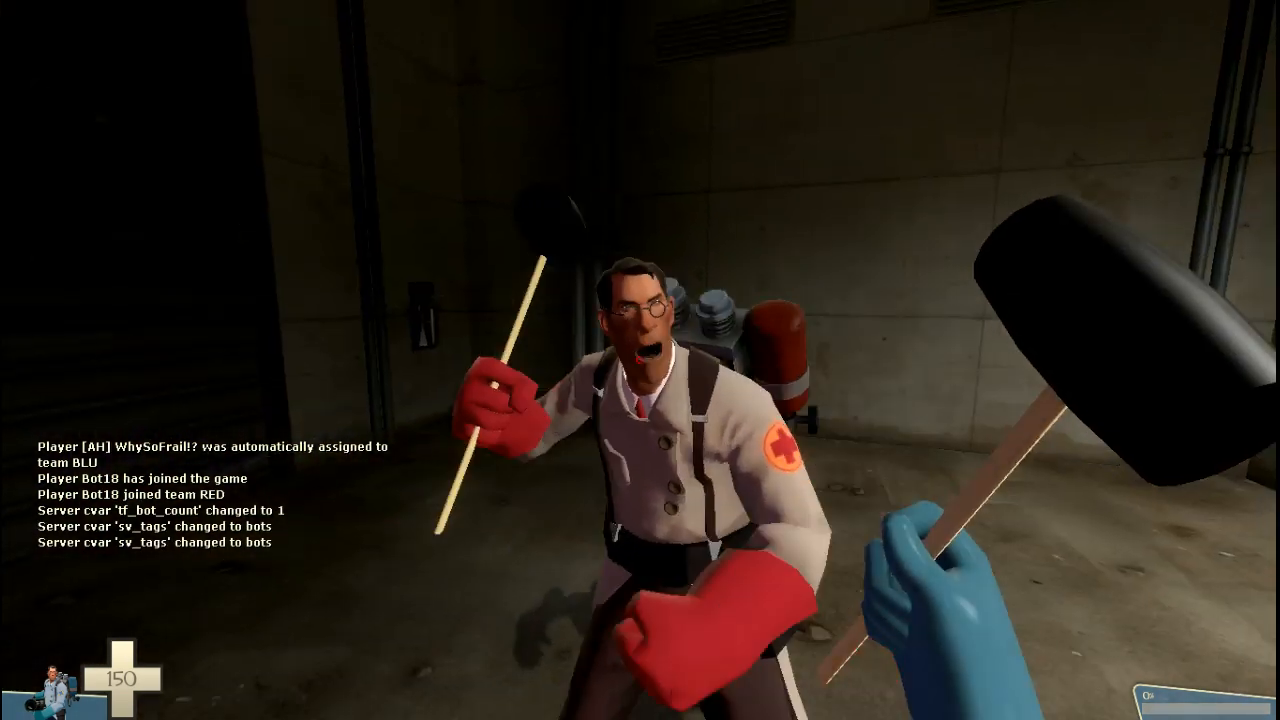
key("Escape")
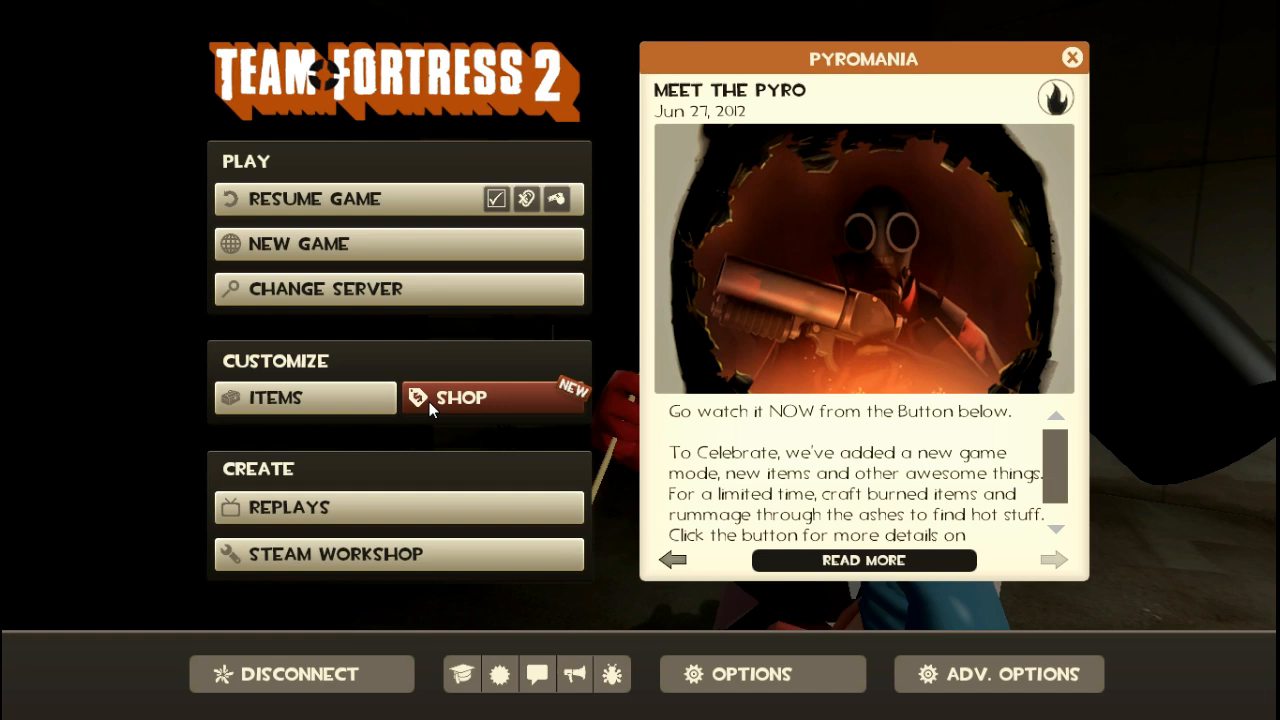
key("Escape")
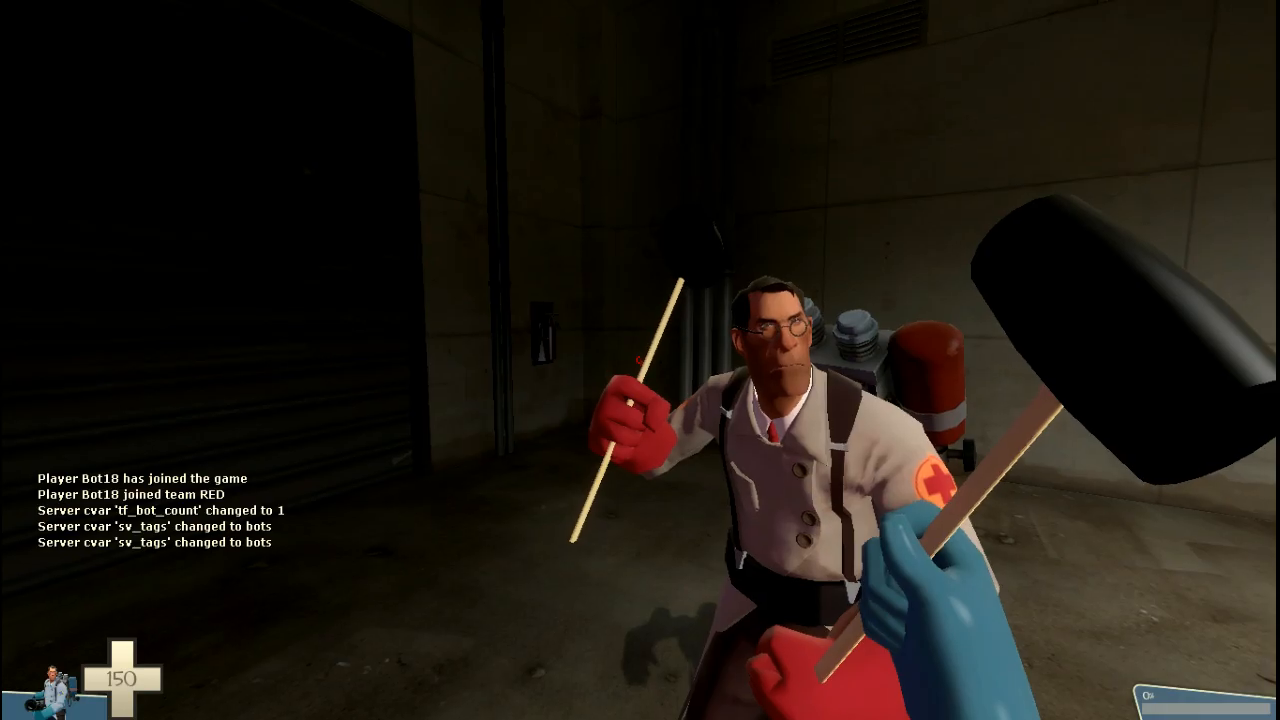
Step: Reapply the test items, add several Medic bots on the RED team, and apply the mallet setup to them
key("m")
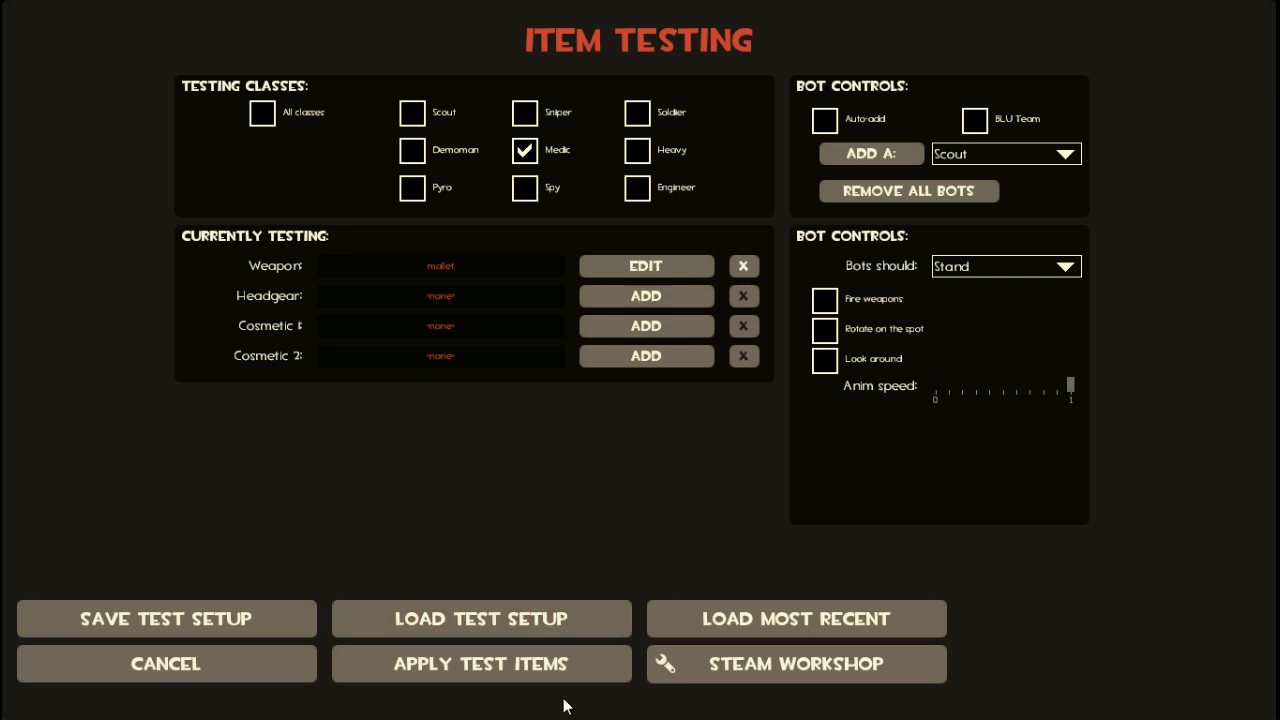
left_click(529, 684)
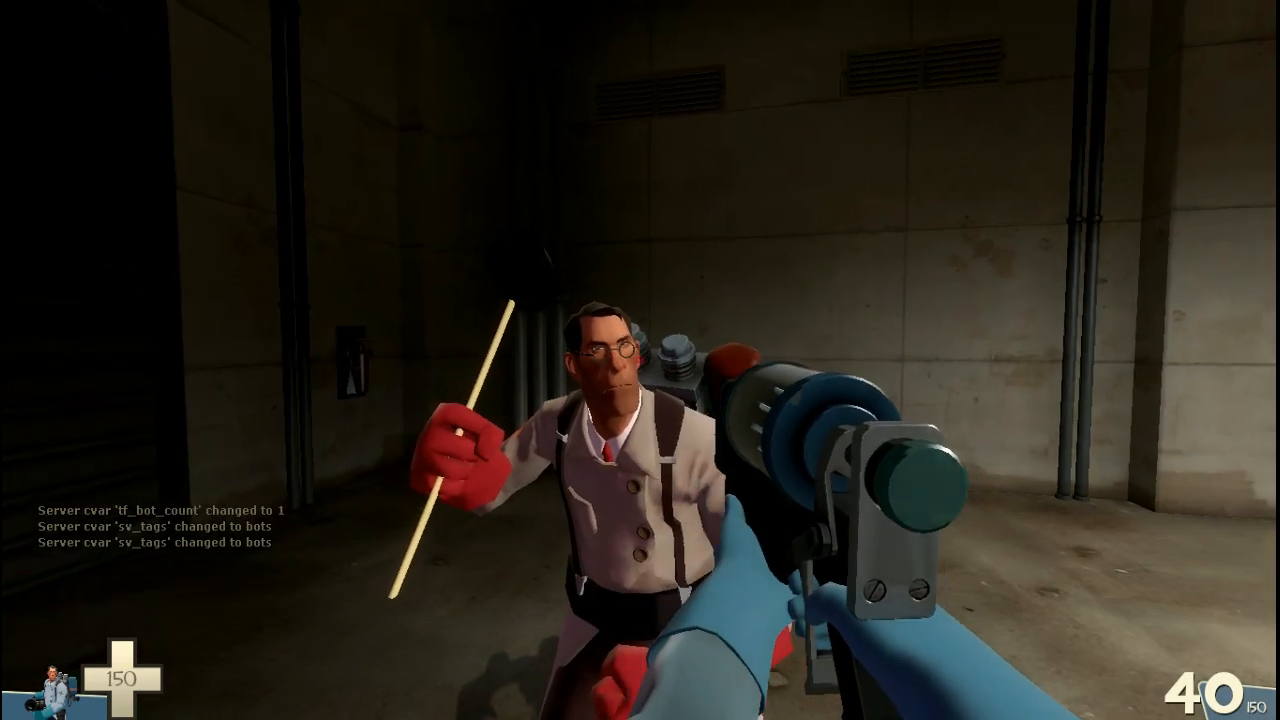
key("m")
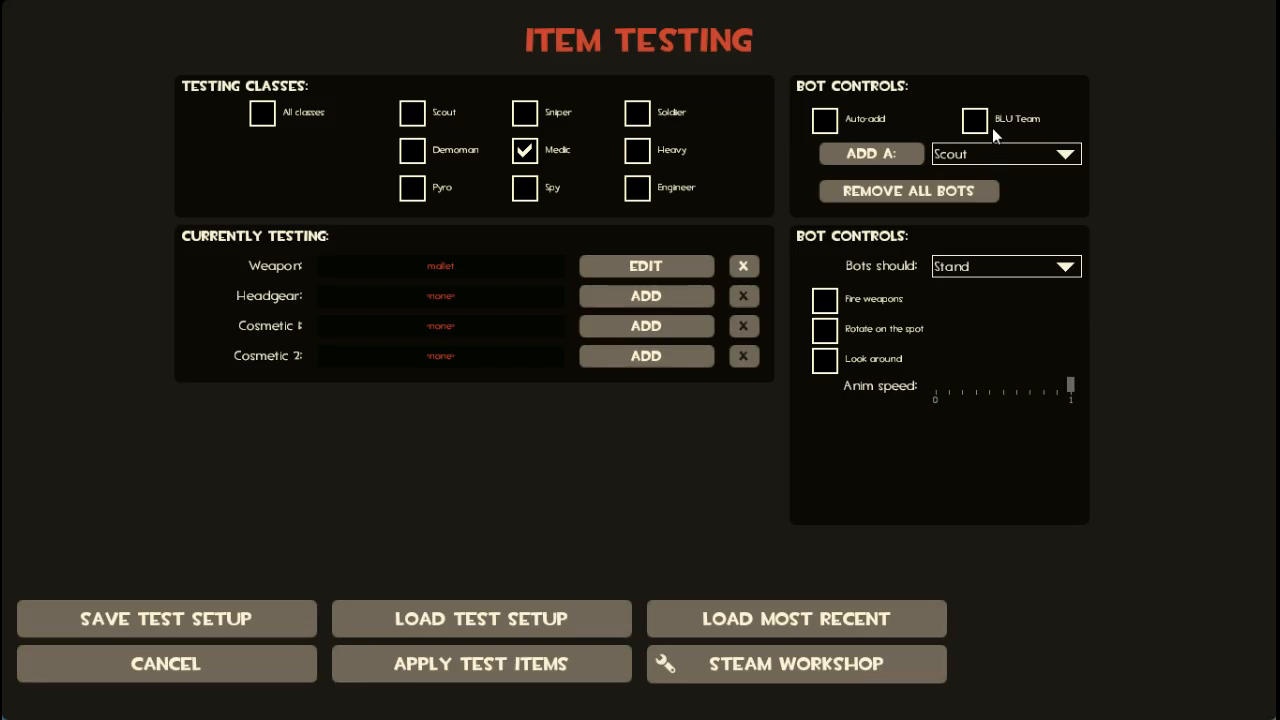
left_click(977, 152)
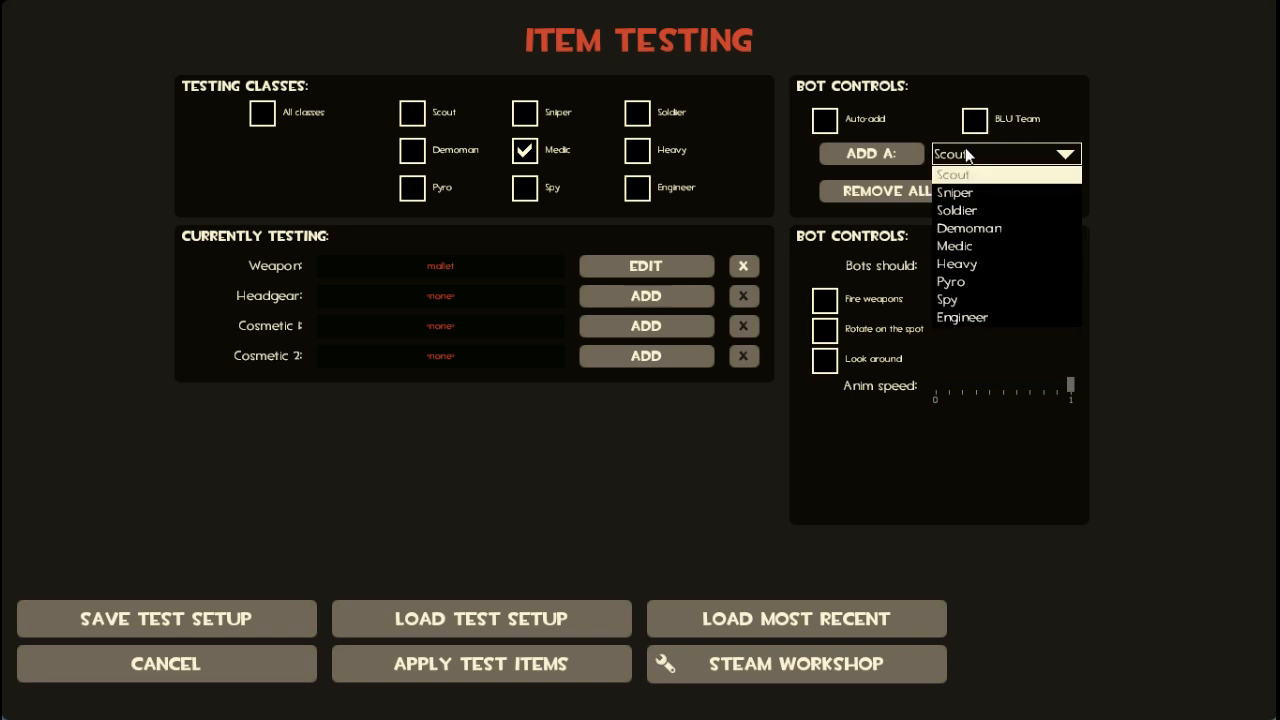
left_click(975, 246)
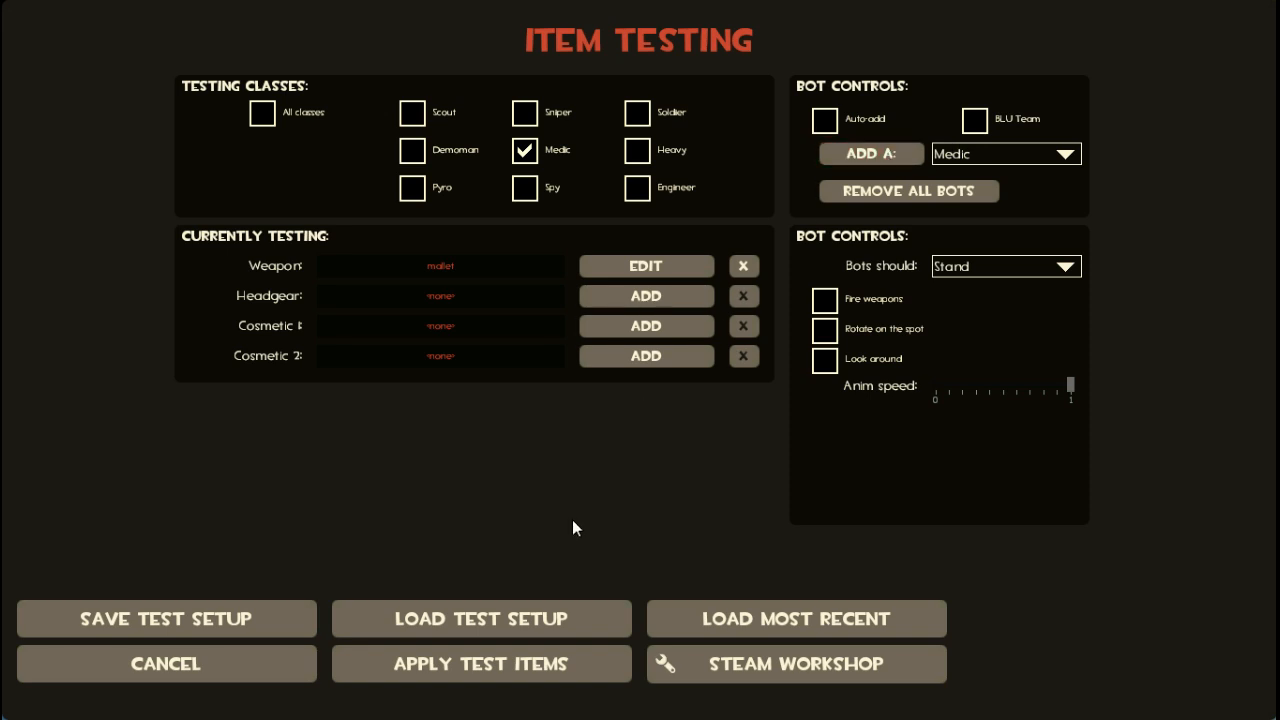
left_click(549, 660)
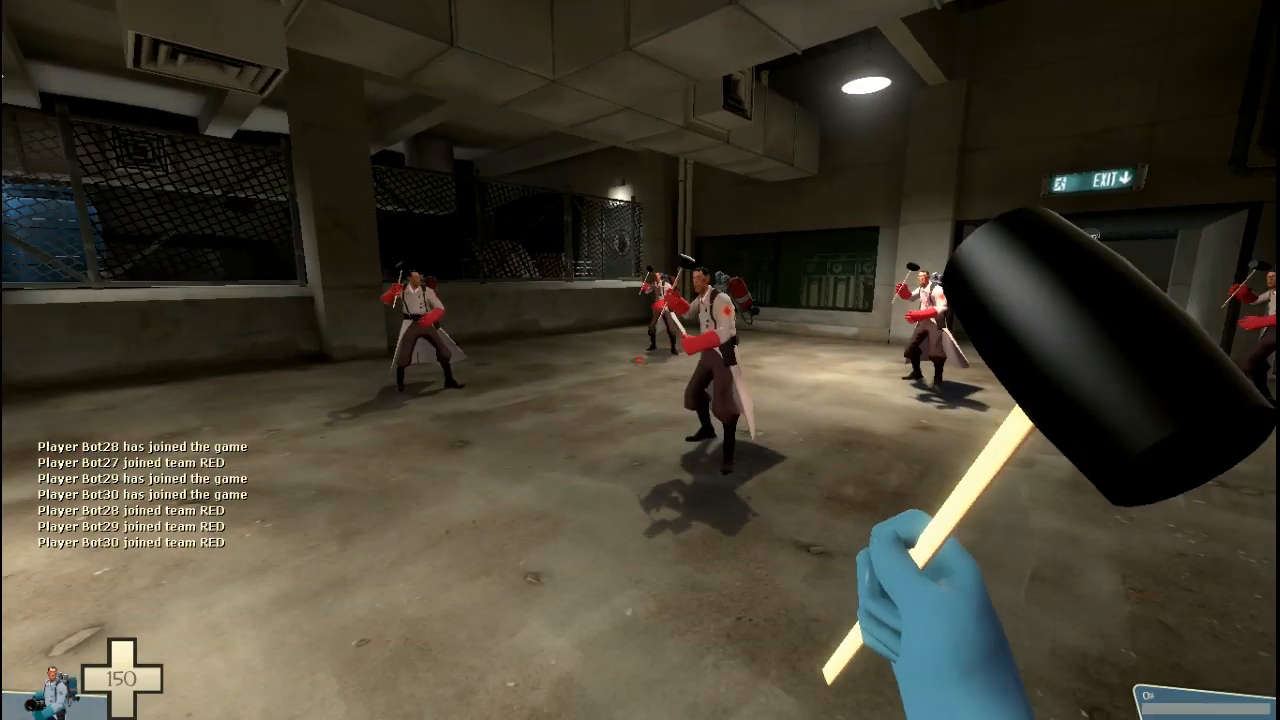
Step: Swing the mallet at the Medic bots to check it in action, and pause the game
left_click(640, 360)
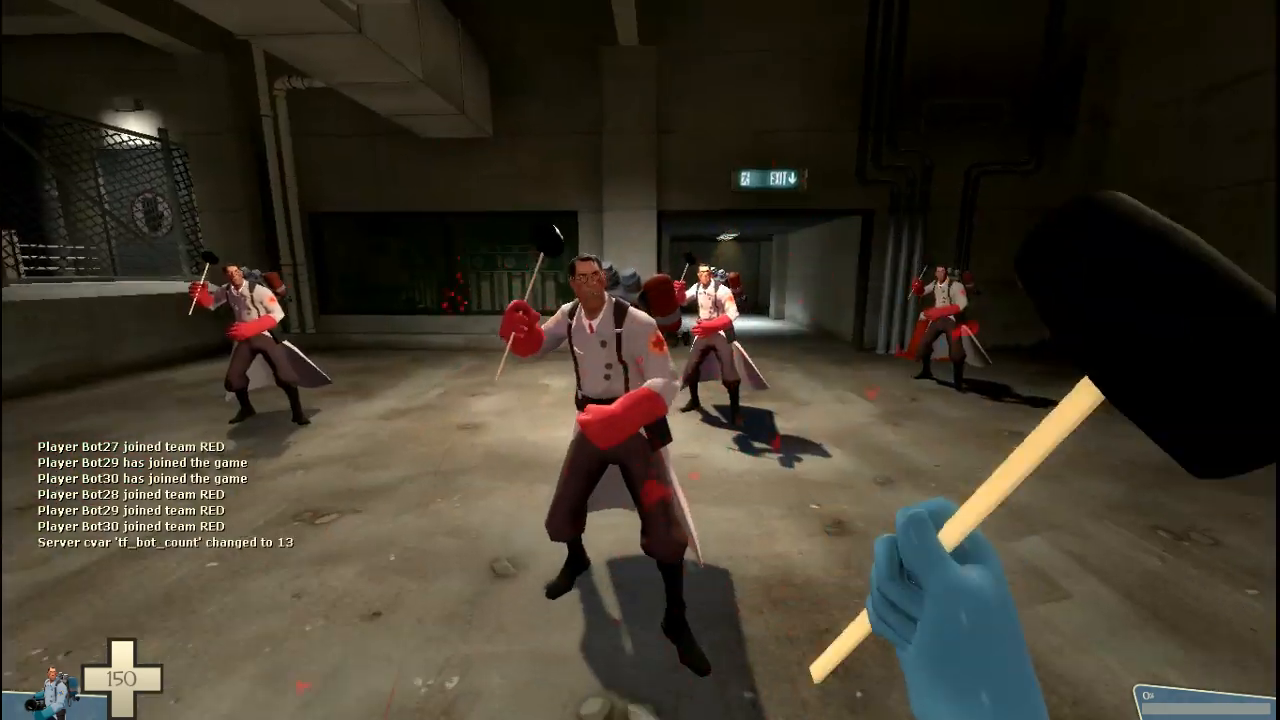
left_click(640, 360)
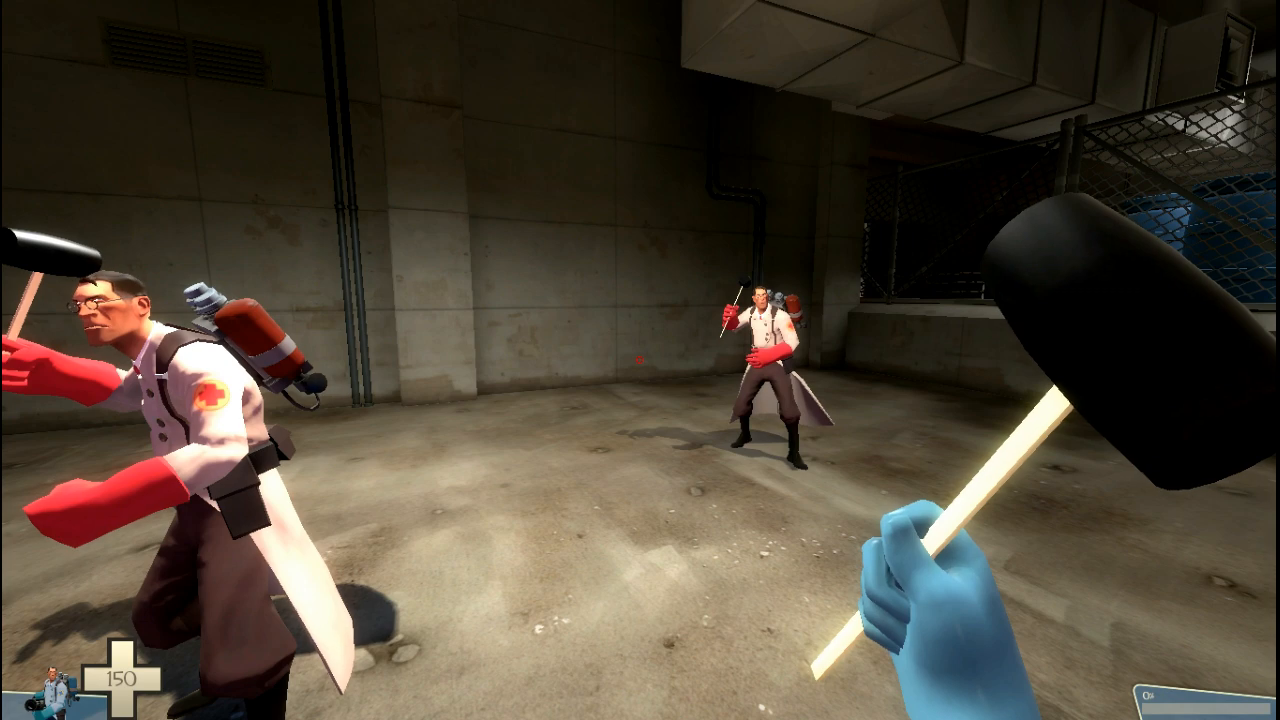
key("Escape")
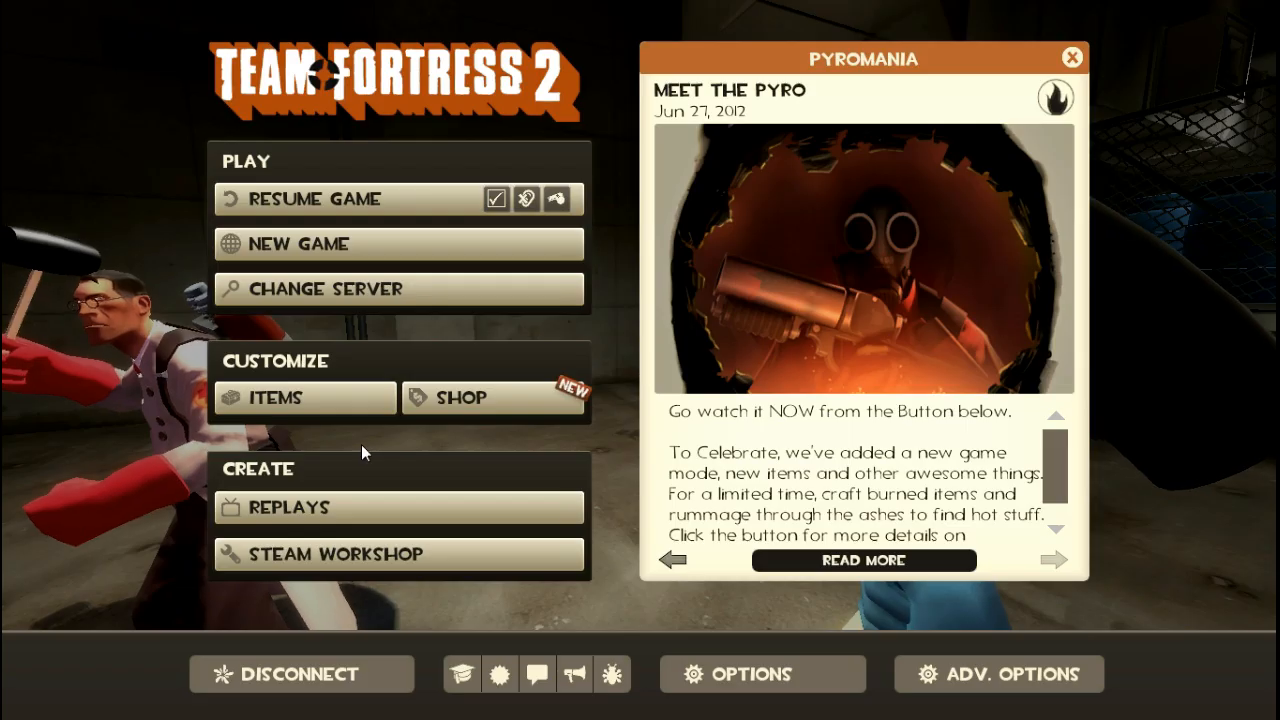